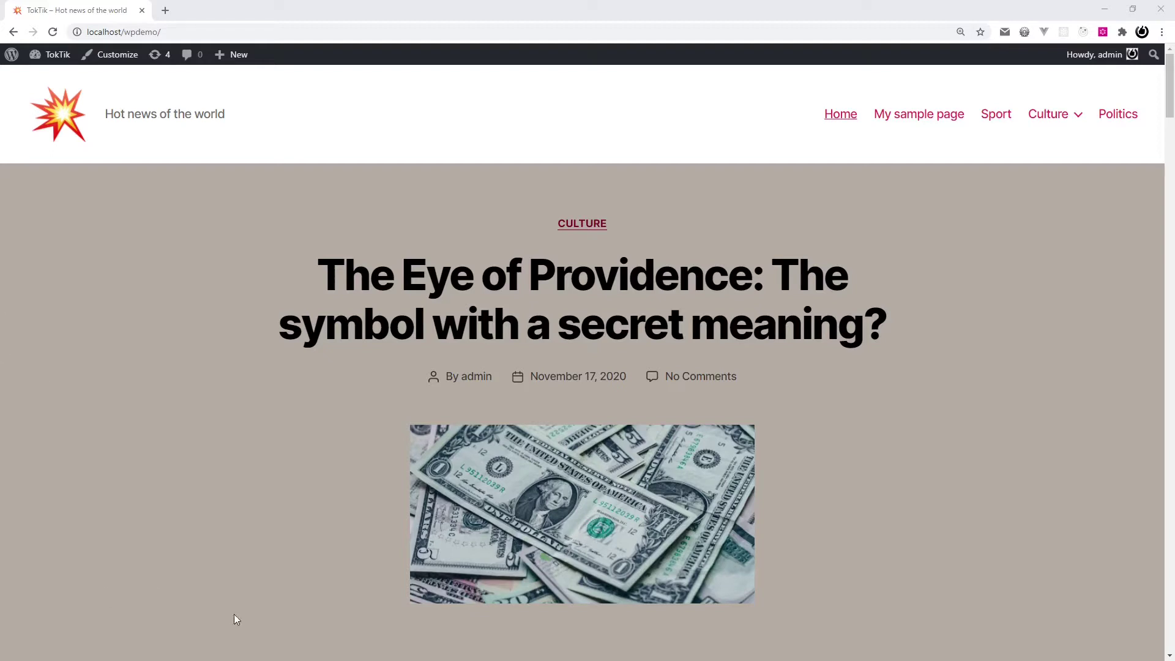
- Go to the site's theme management page in the admin area and activate the Twenty Twenty-One theme
left_click(55, 55)
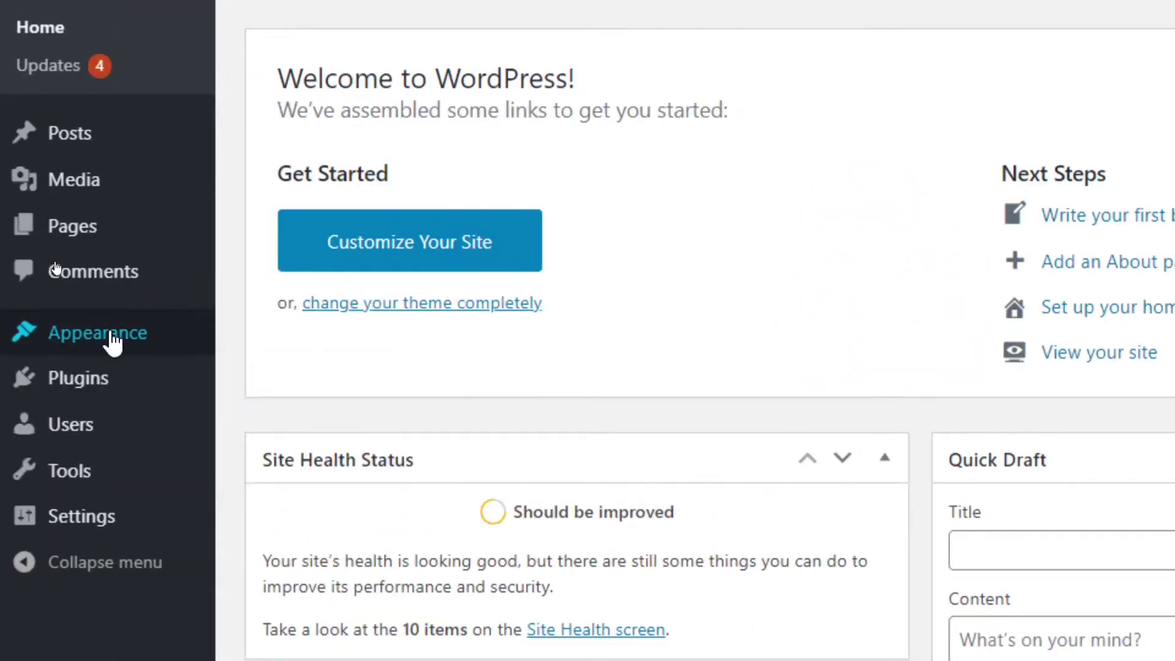
mouse_move(80, 337)
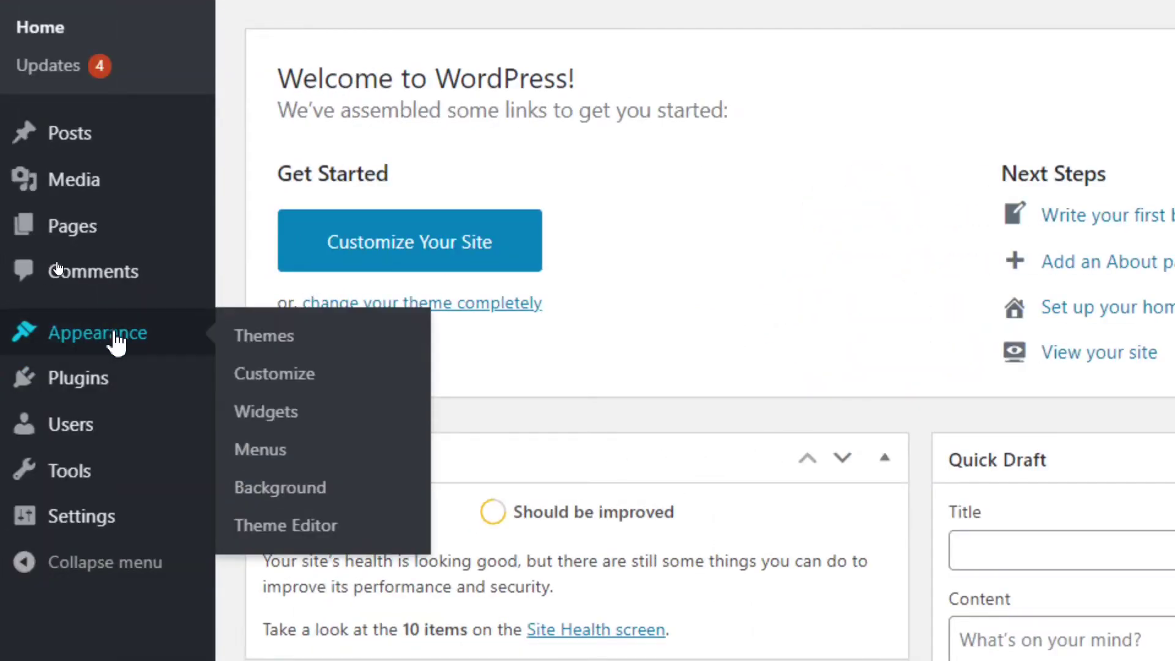
left_click(291, 346)
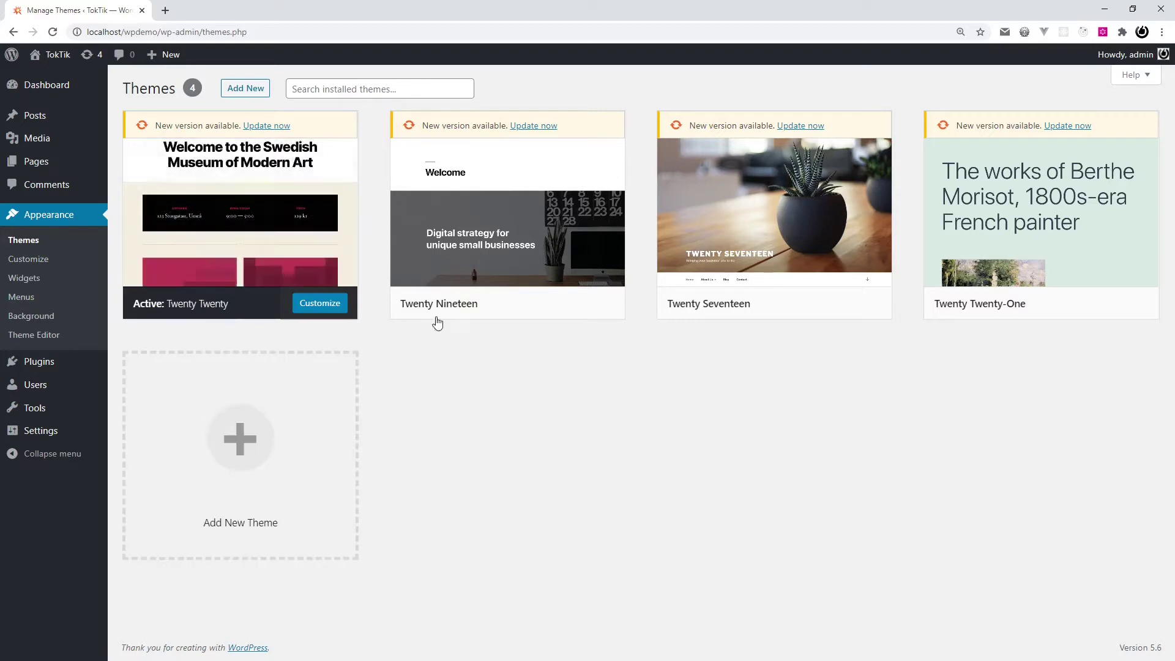
mouse_move(454, 314)
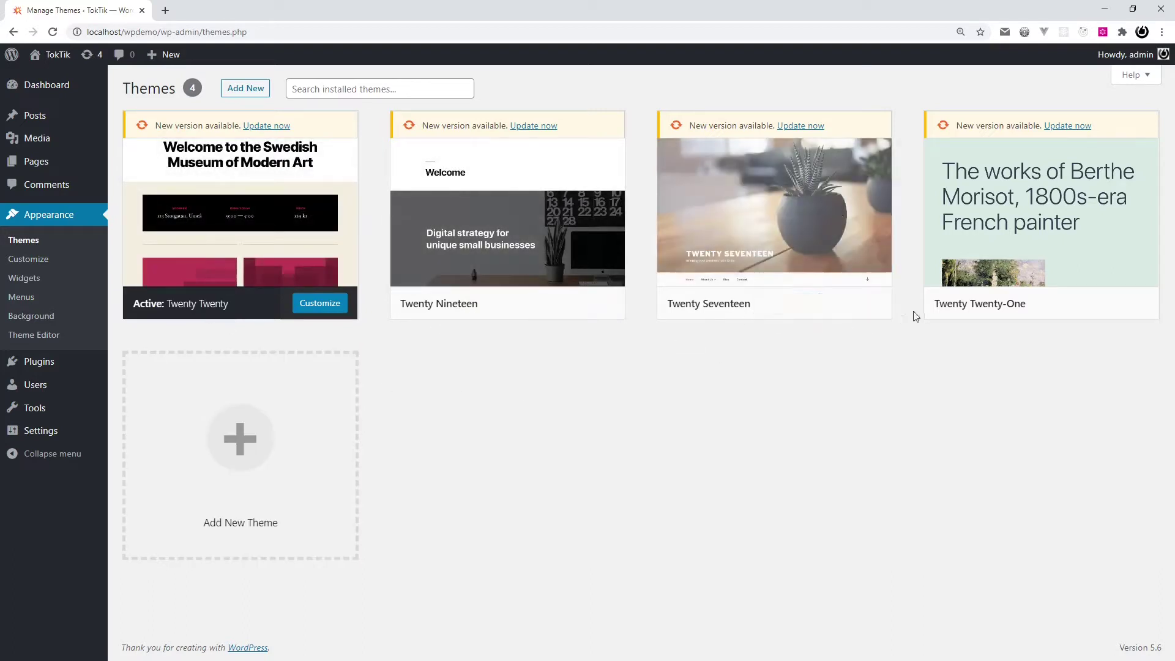
mouse_move(955, 318)
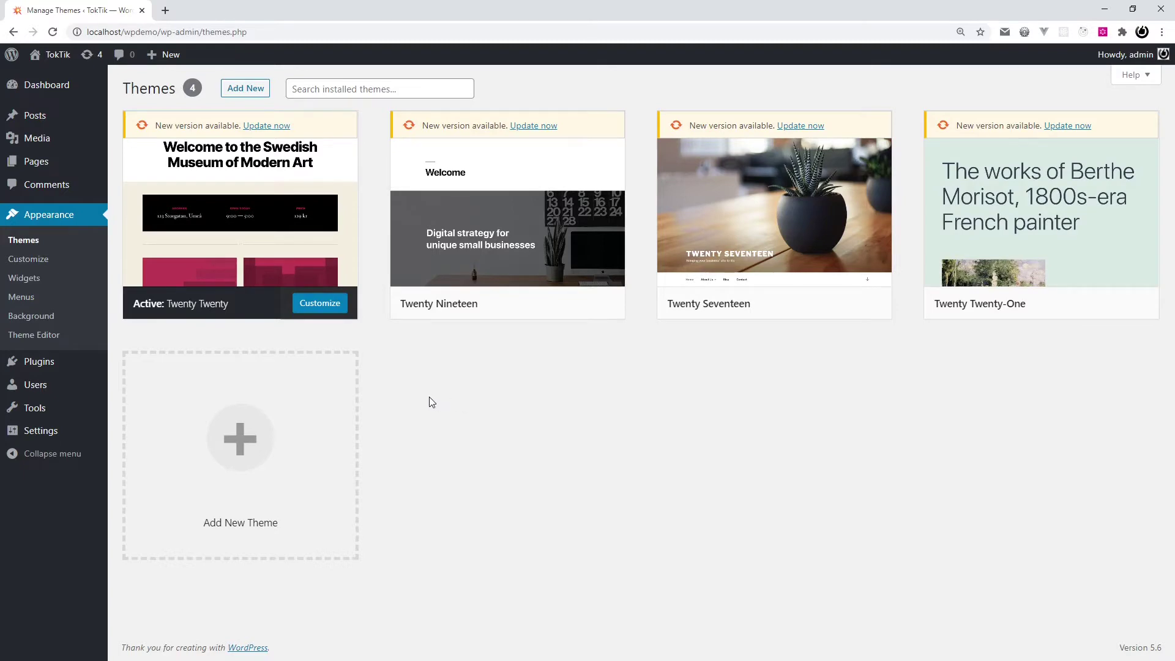
mouse_move(405, 224)
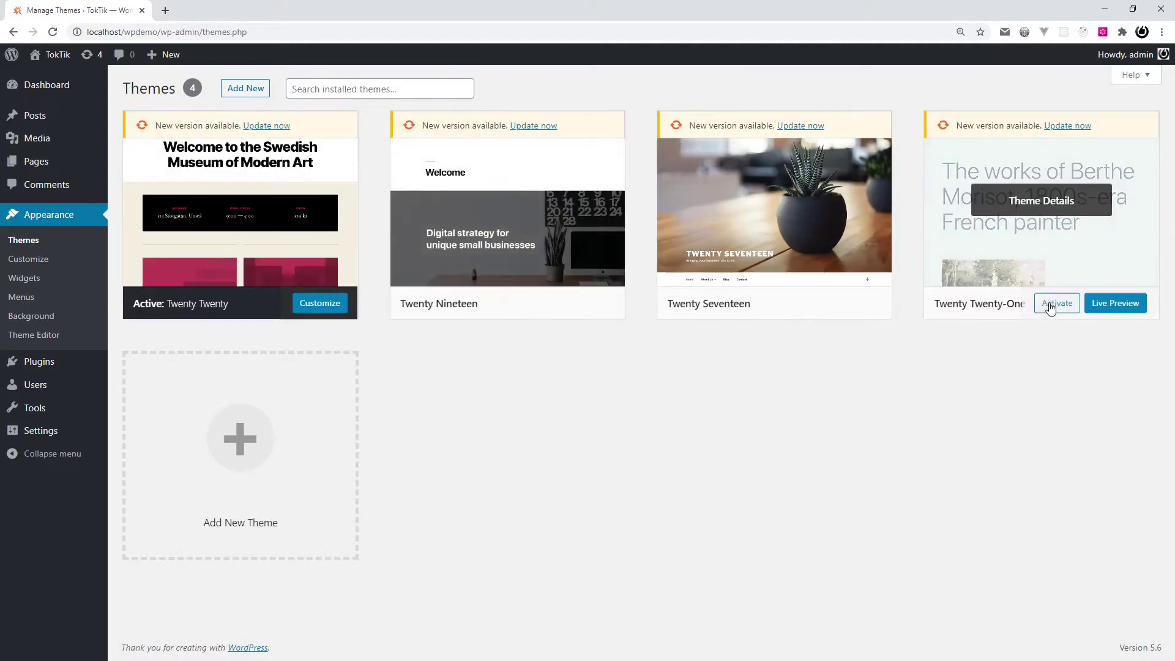
left_click(1053, 304)
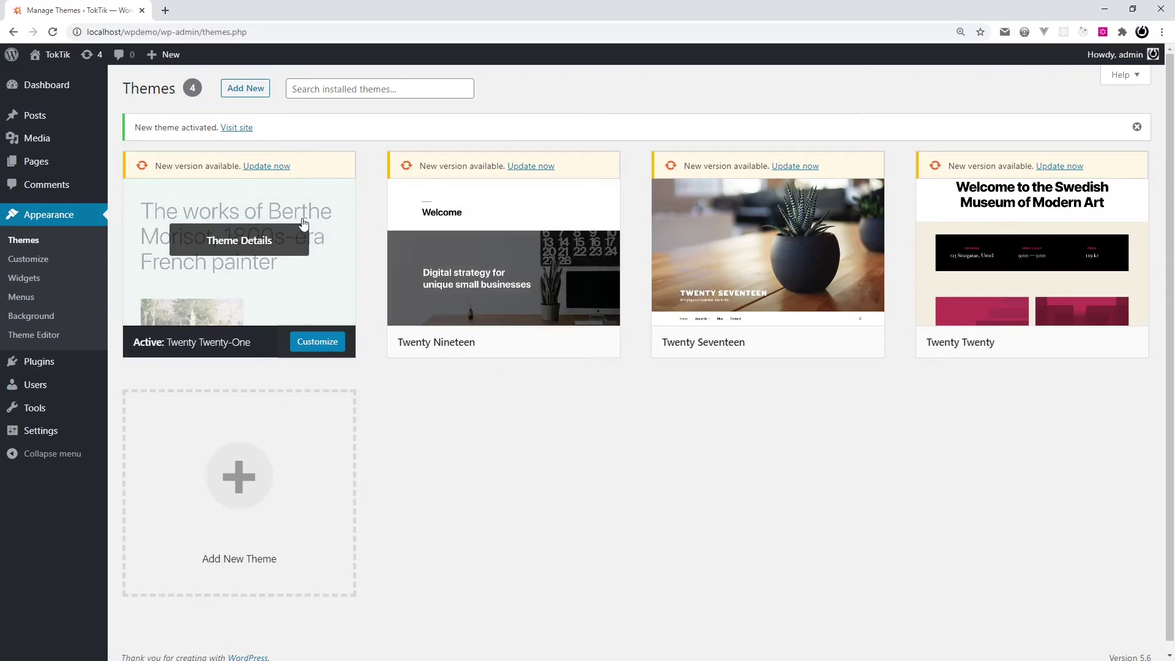
- Open the TokTik site in a separate browser tab and look over its home page in the newly activated theme
mouse_move(55, 56)
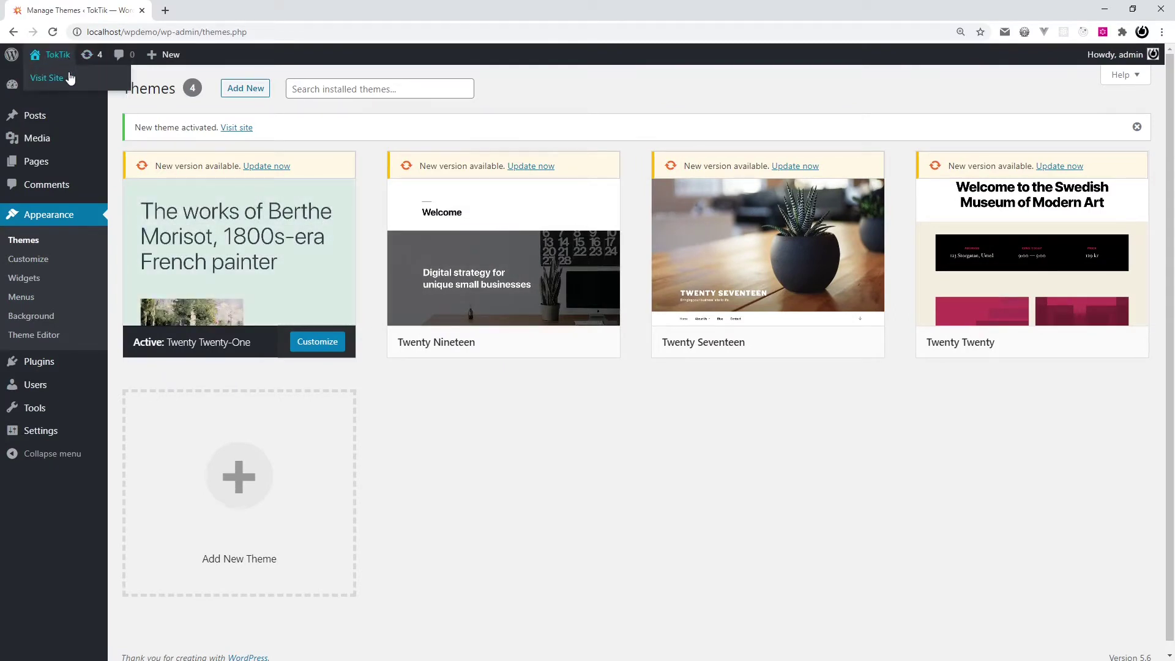
middle_click(70, 80)
left_click(194, 6)
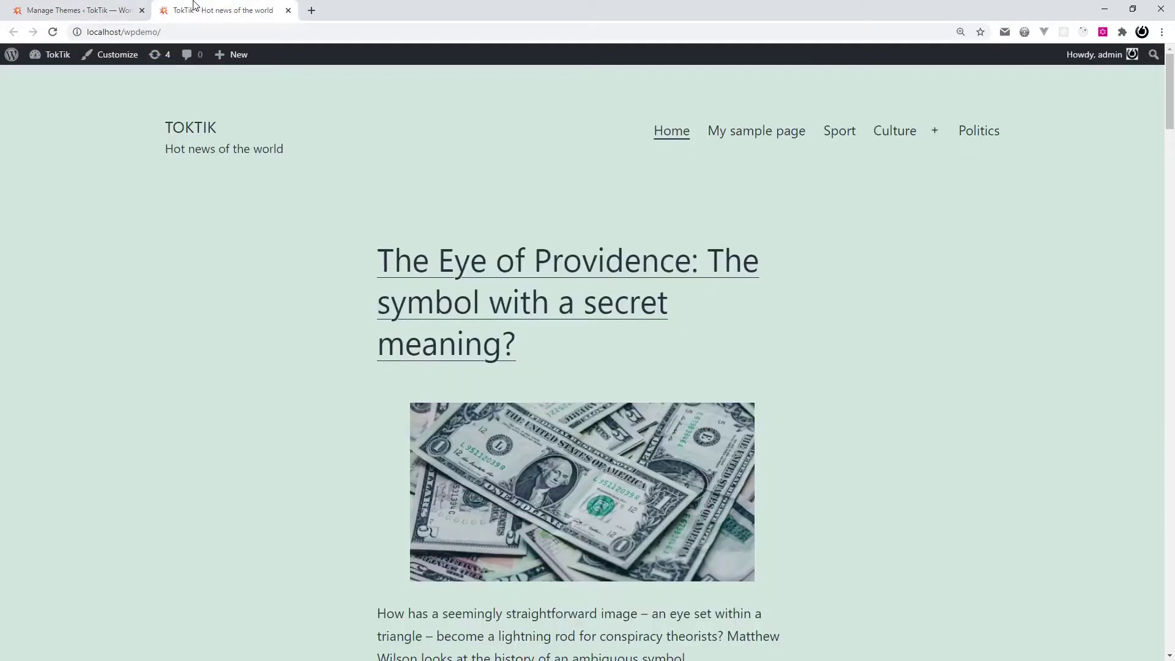
scroll(203, 346, "down", 15)
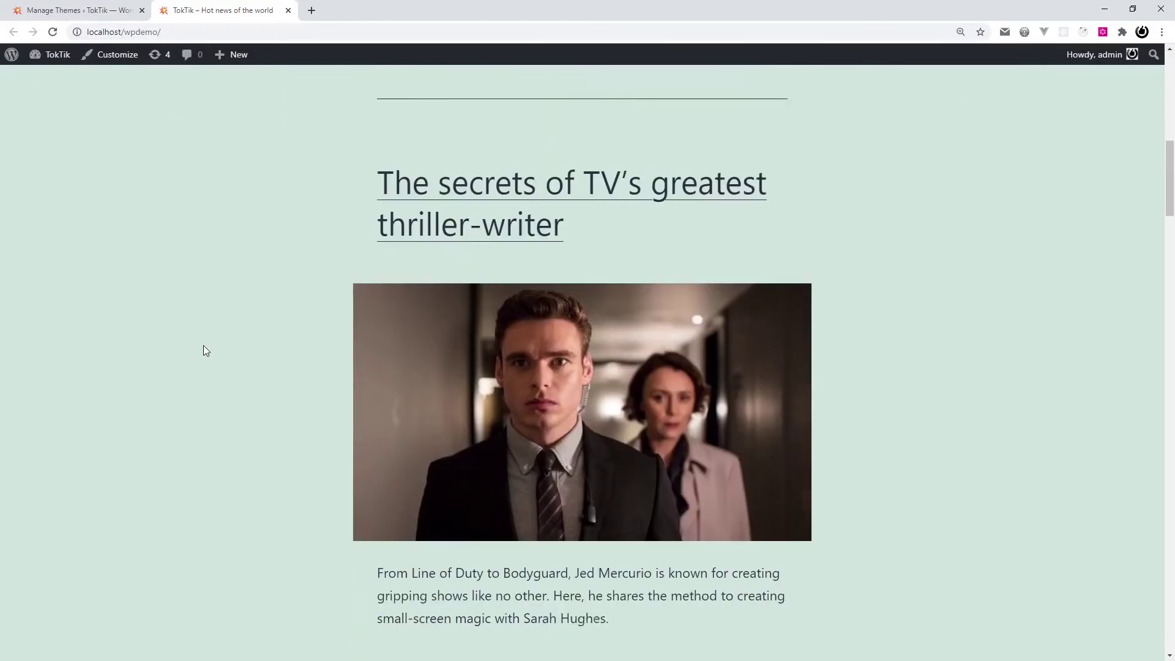
scroll(204, 346, "down", 17)
scroll(203, 345, "up", 20)
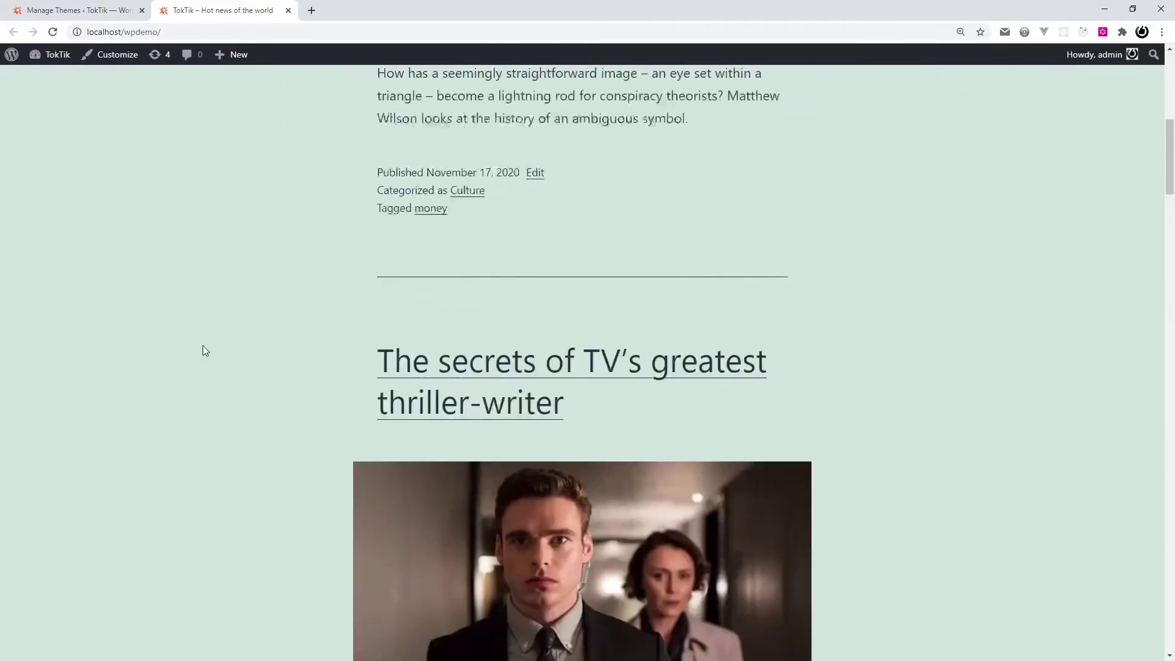
- Return to the installed themes and delete the Twenty Nineteen theme, confirming the deletion
left_click(32, 6)
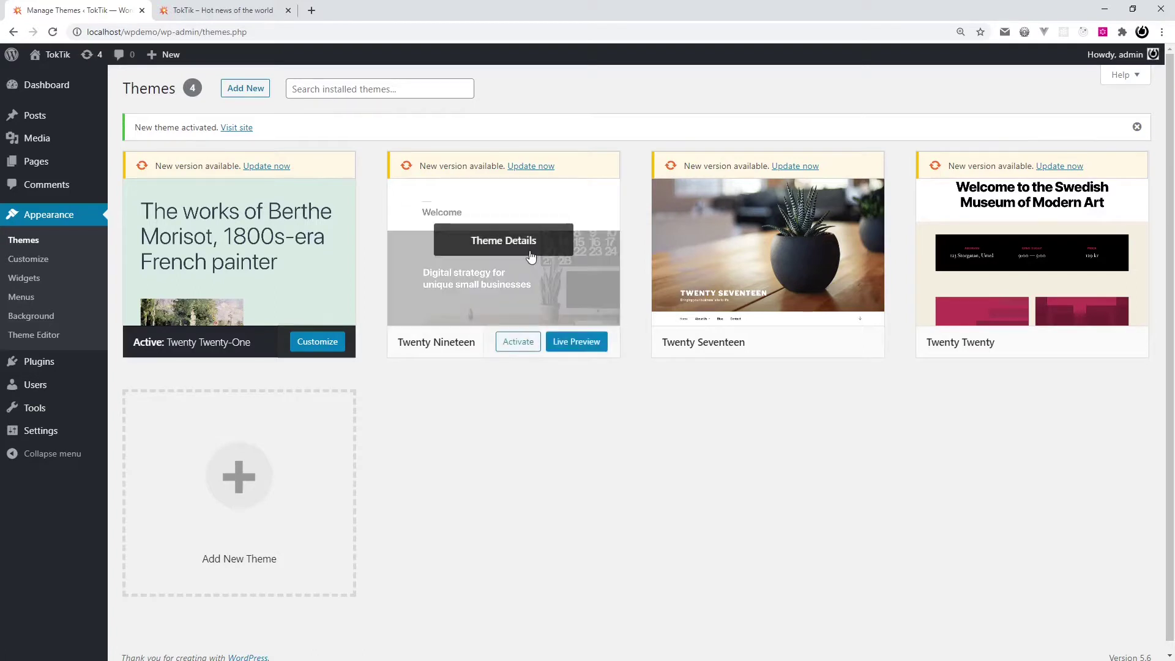
left_click(578, 279)
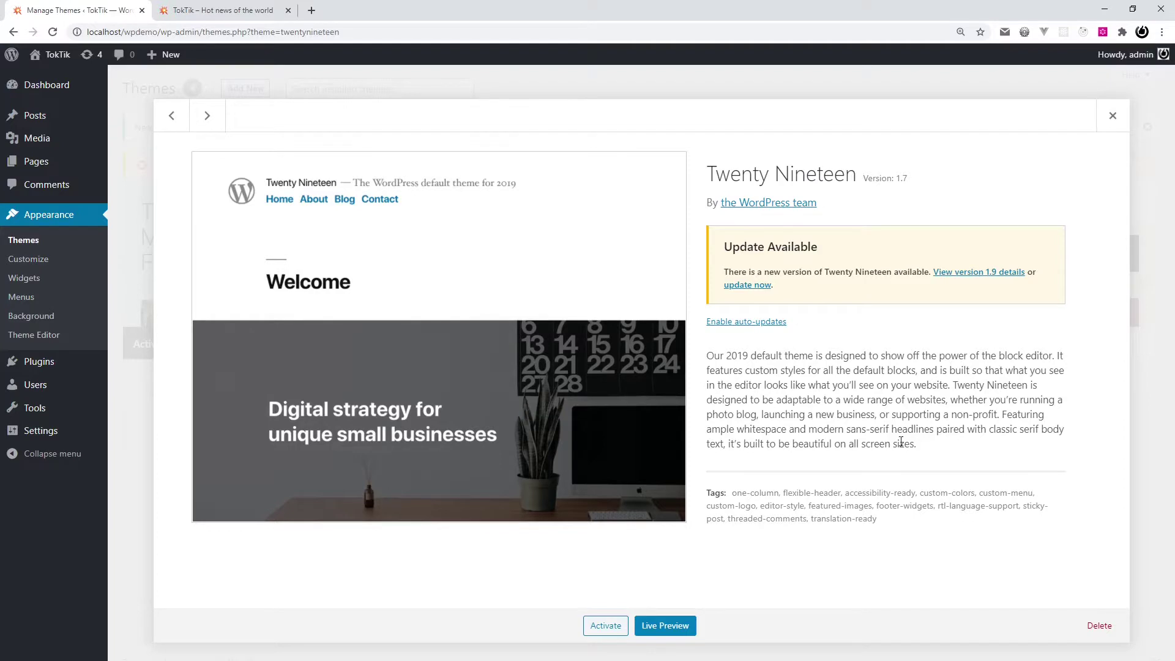
left_click(1104, 628)
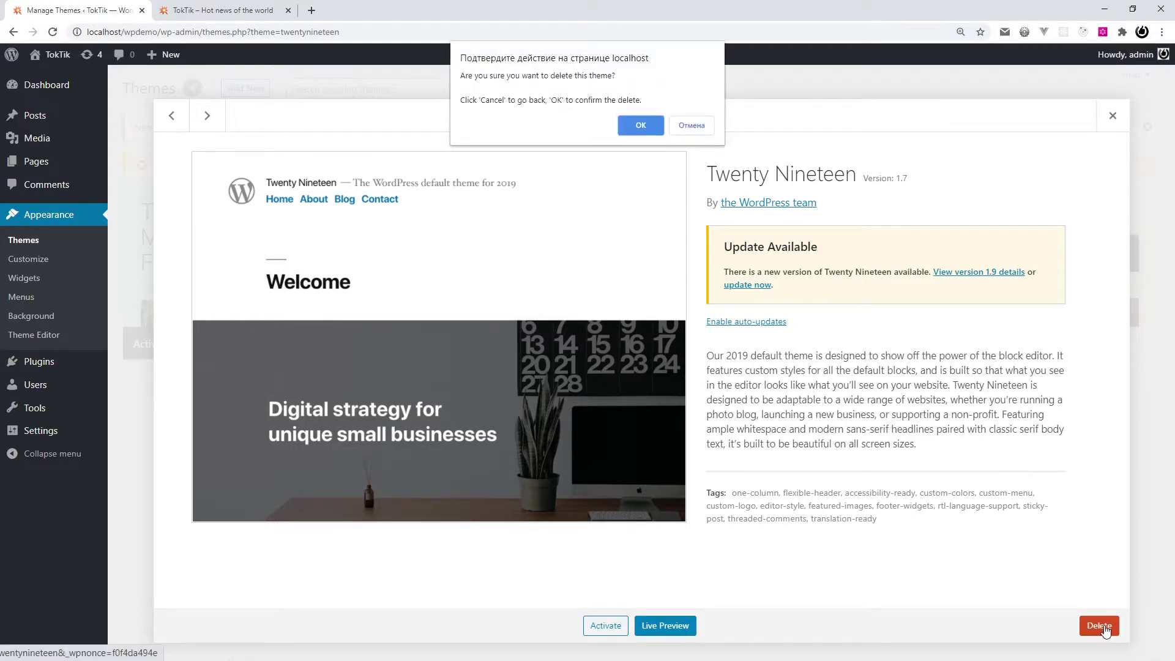
left_click(639, 130)
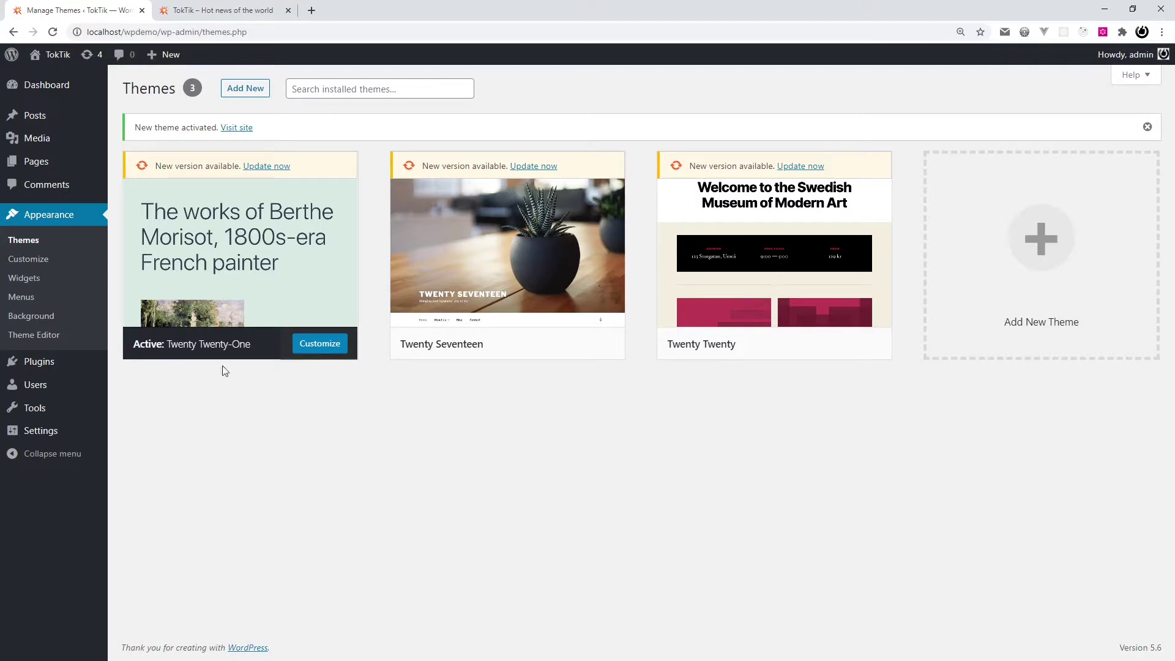
- Delete the Twenty Seventeen theme from its details view and confirm the deletion
left_click(525, 269)
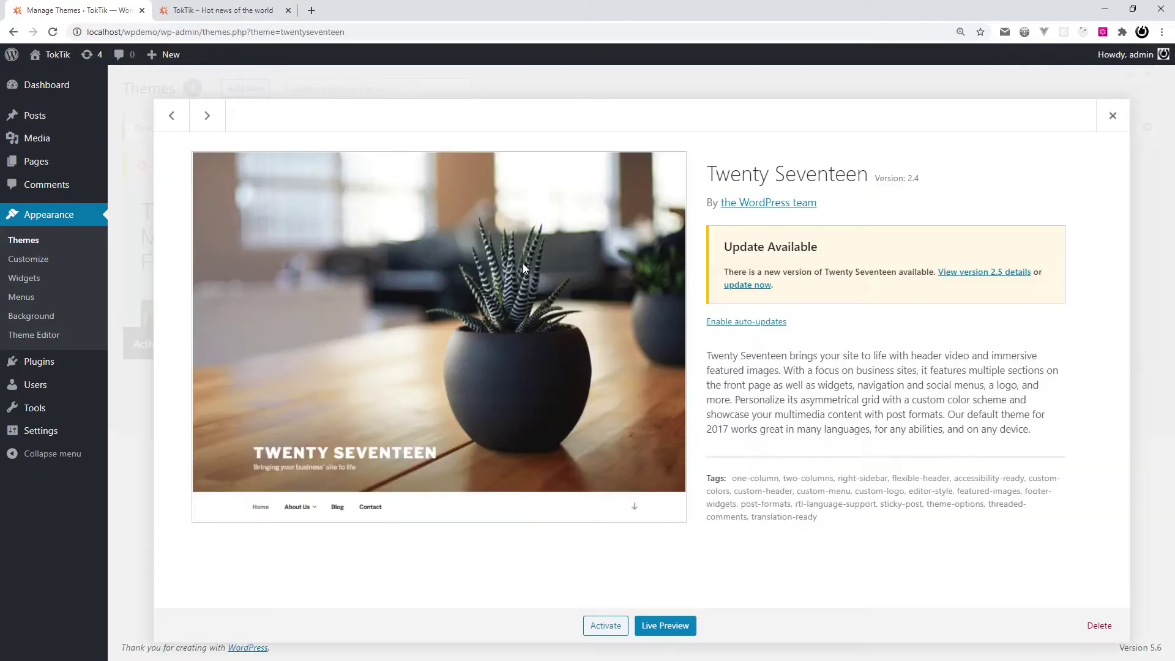
left_click(1106, 635)
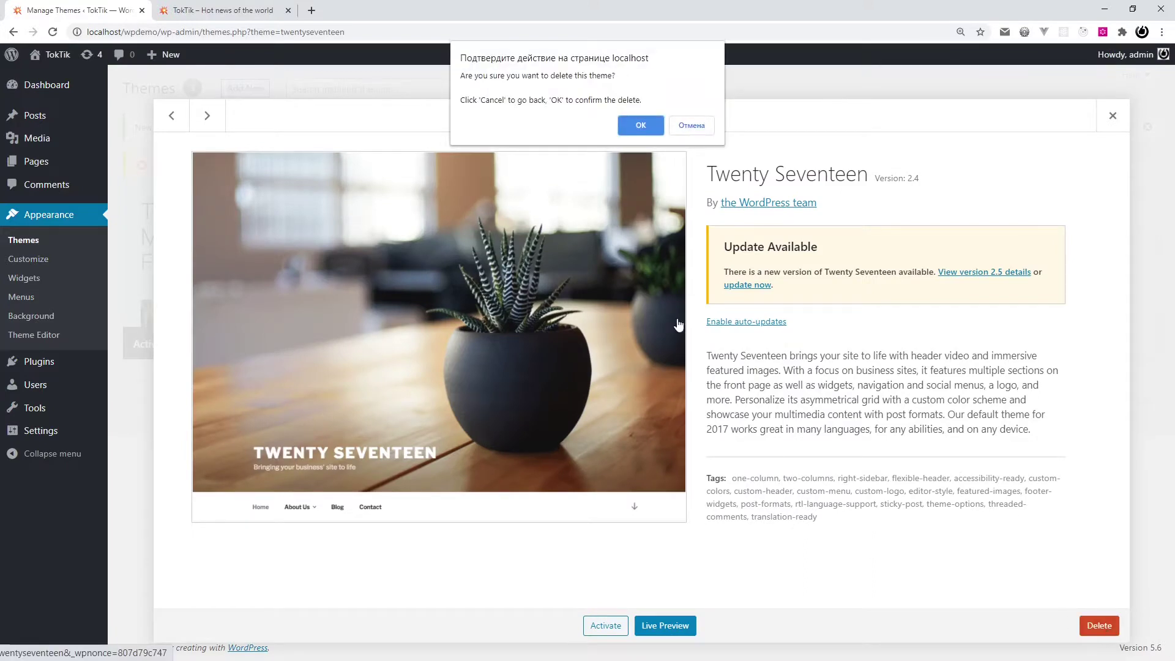
left_click(641, 125)
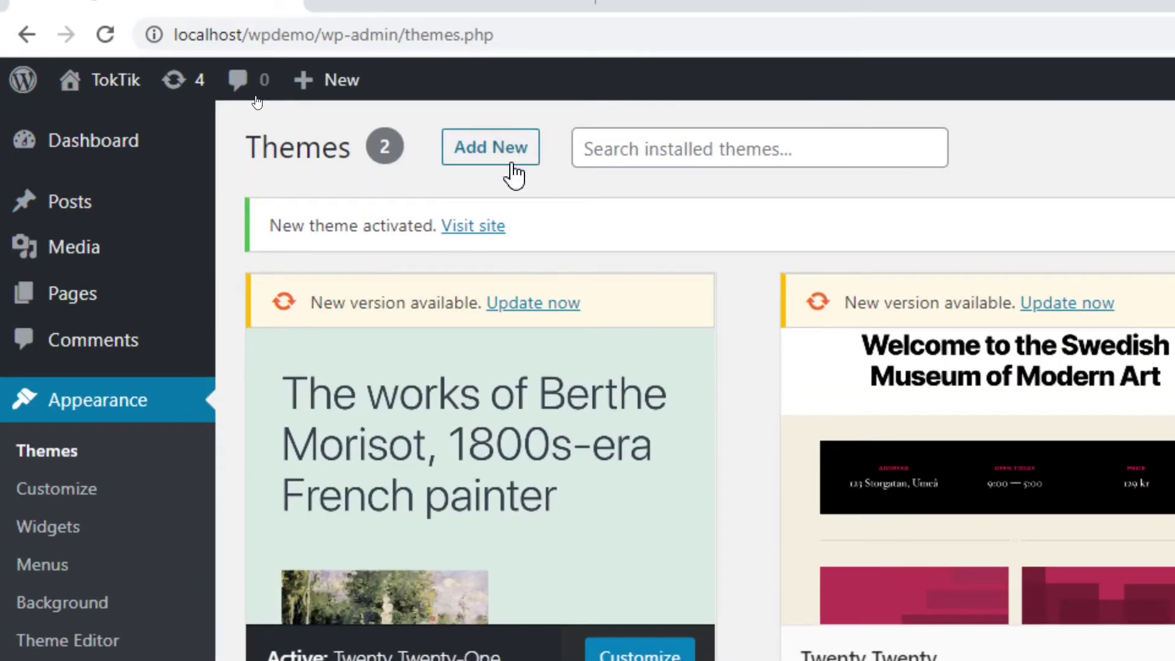
- Open the catalogue for adding new themes and check its Favorites, Latest and Popular listings
left_click(516, 173)
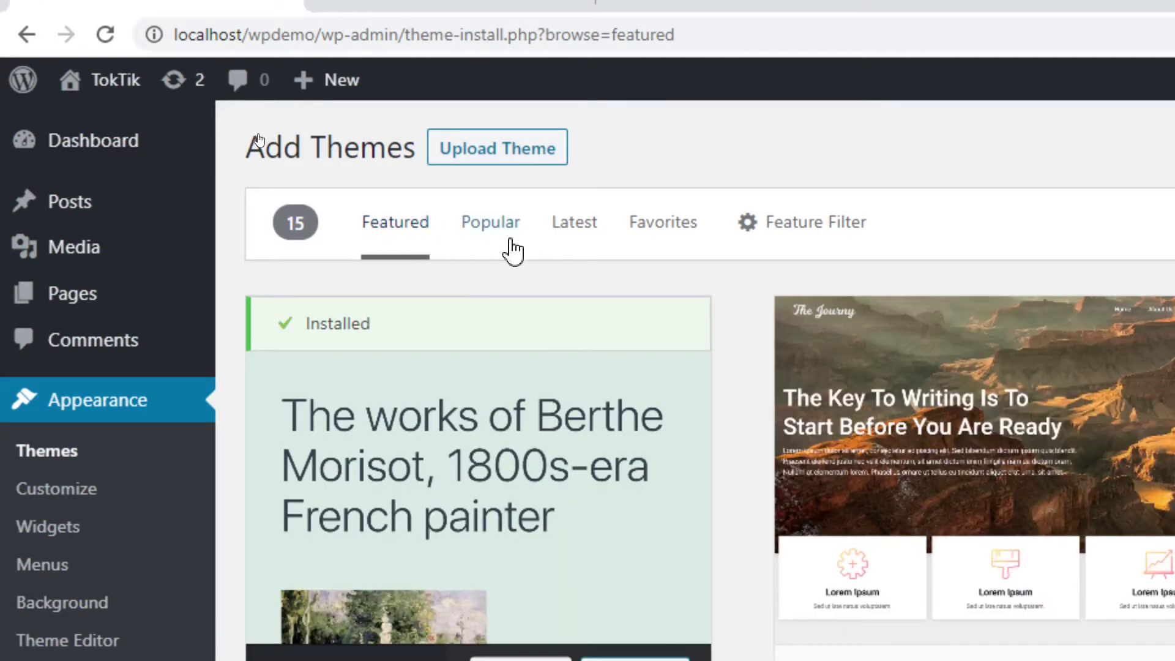
left_click(673, 235)
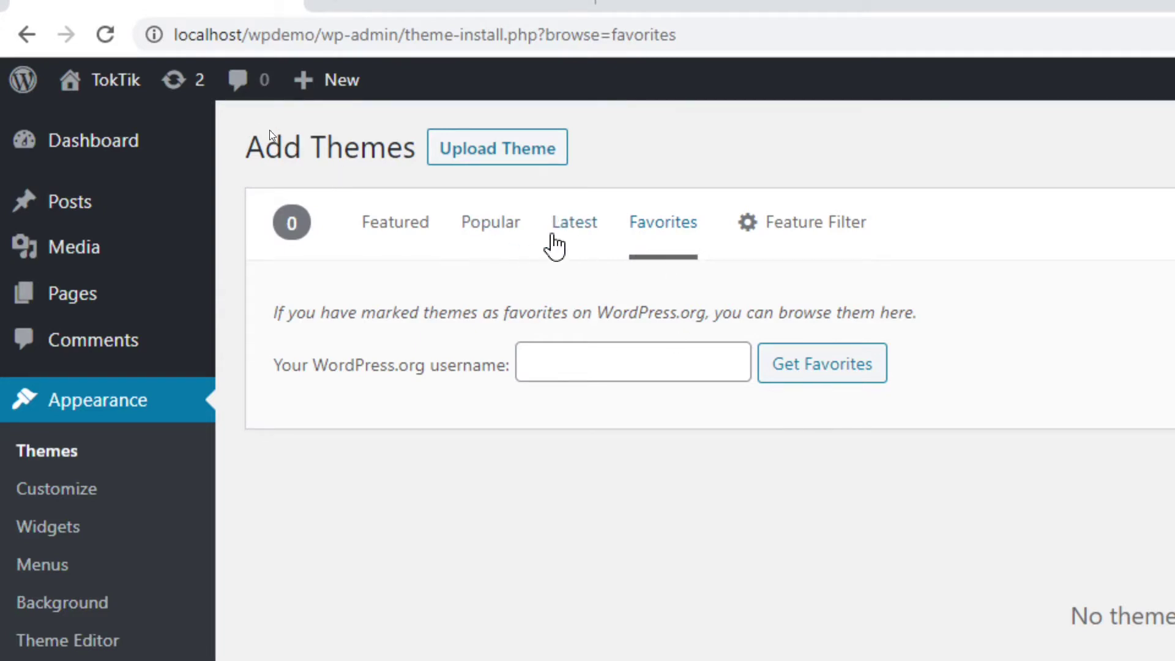
left_click(586, 233)
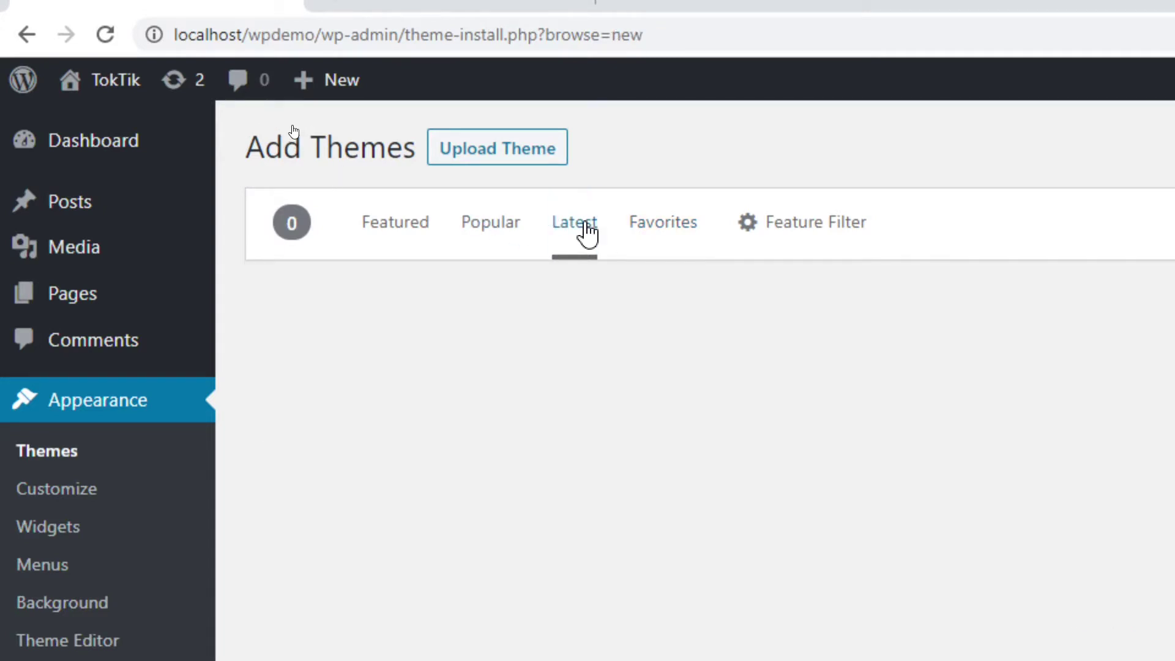
left_click(473, 231)
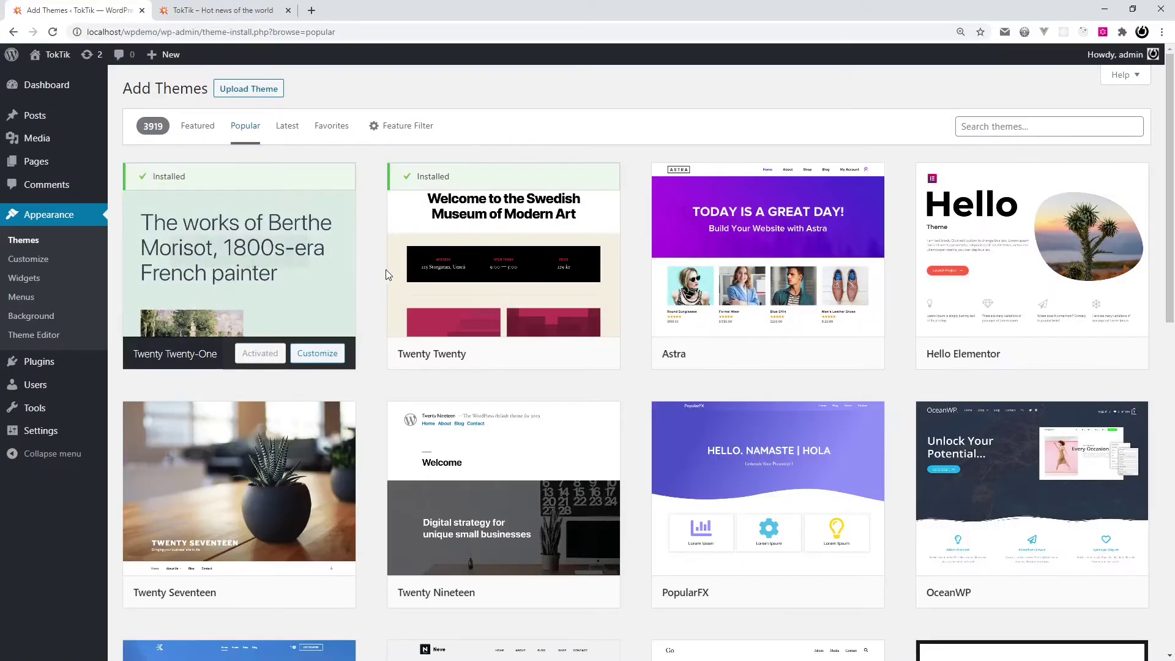
- Browse the Popular themes down to the rows around Yummy Recipe and ColorMag
scroll(375, 300, "down", 2)
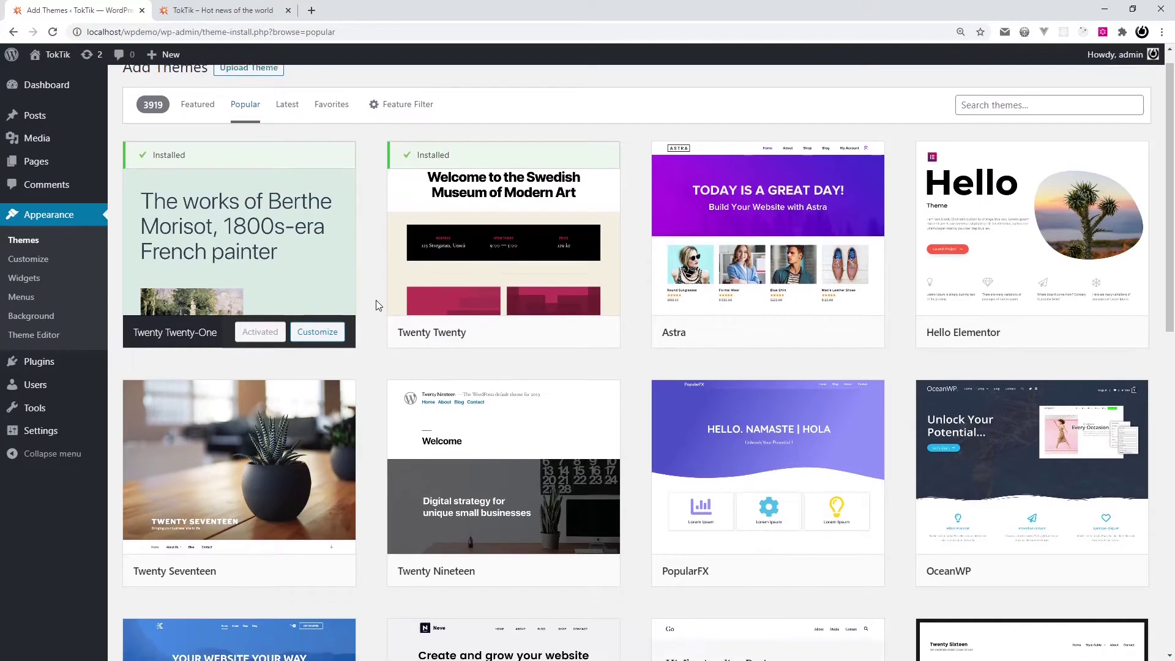
scroll(376, 299, "down", 5)
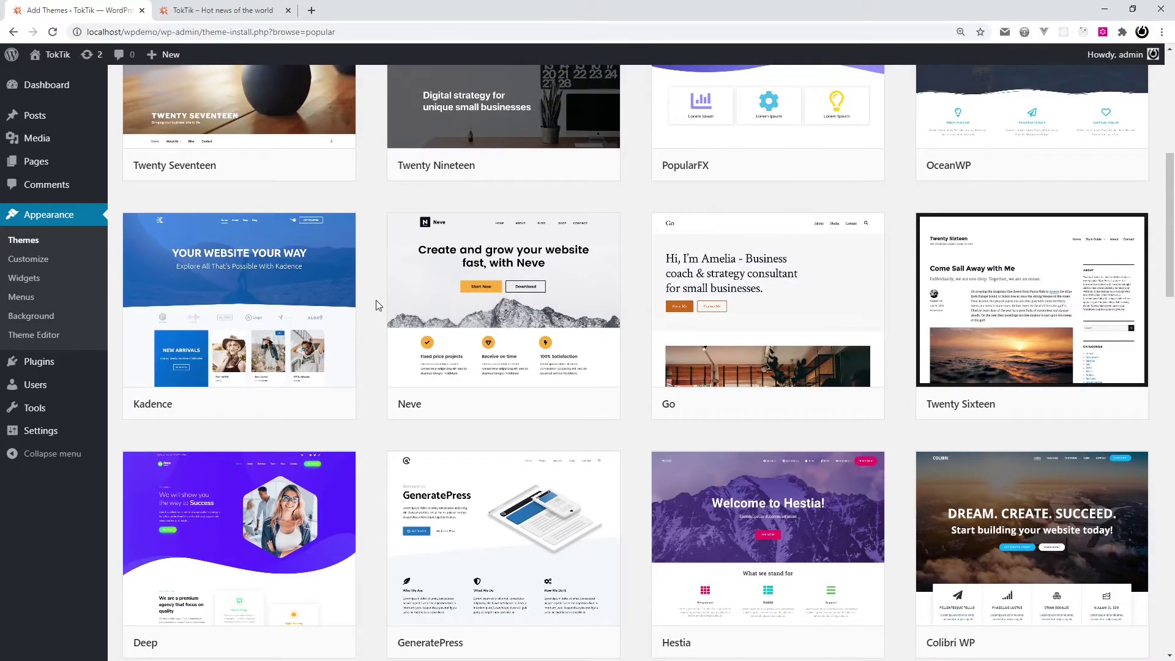
scroll(376, 300, "down", 5)
scroll(376, 304, "down", 1)
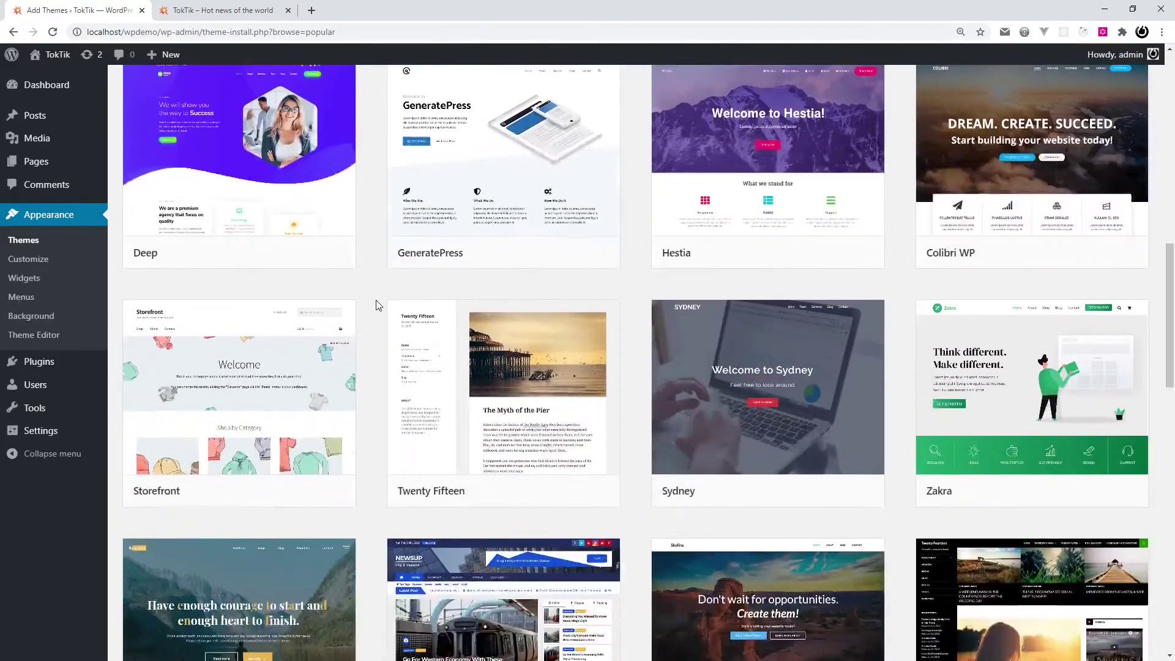
scroll(376, 304, "down", 2)
scroll(376, 304, "down", 3)
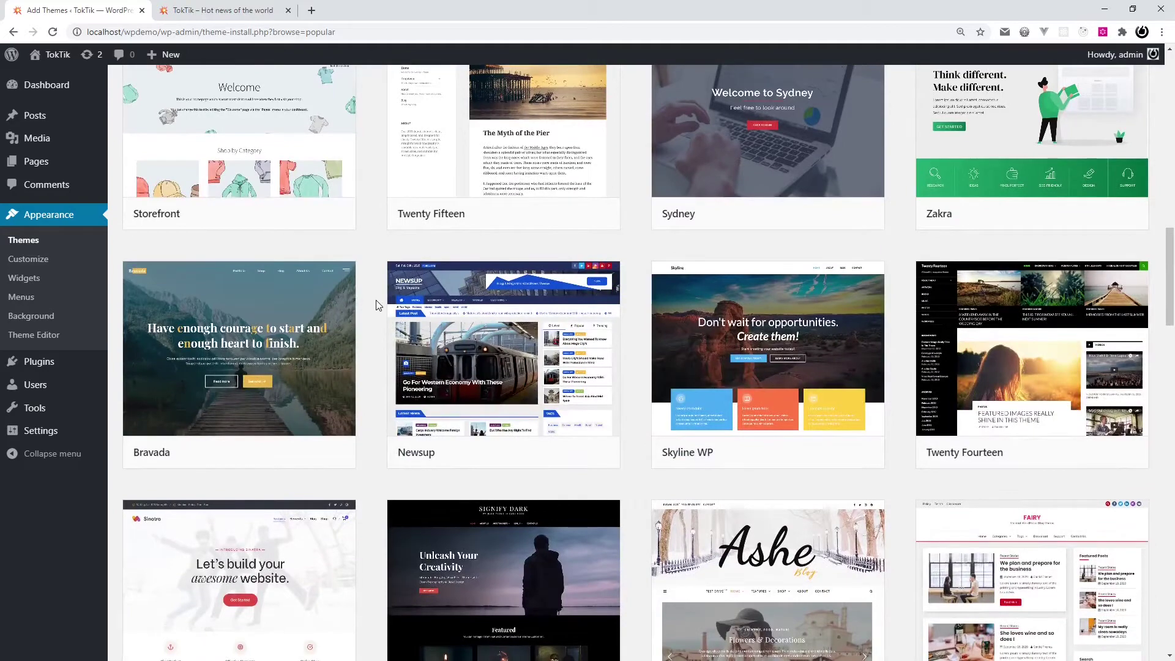
scroll(375, 301, "down", 7)
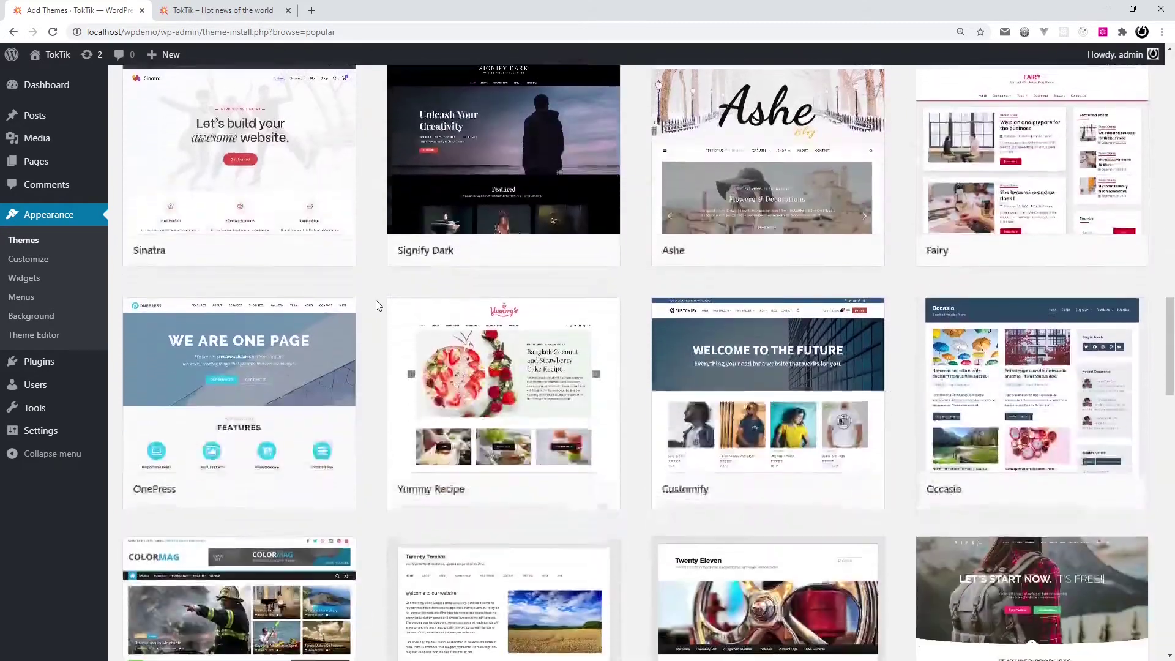
scroll(376, 300, "down", 2)
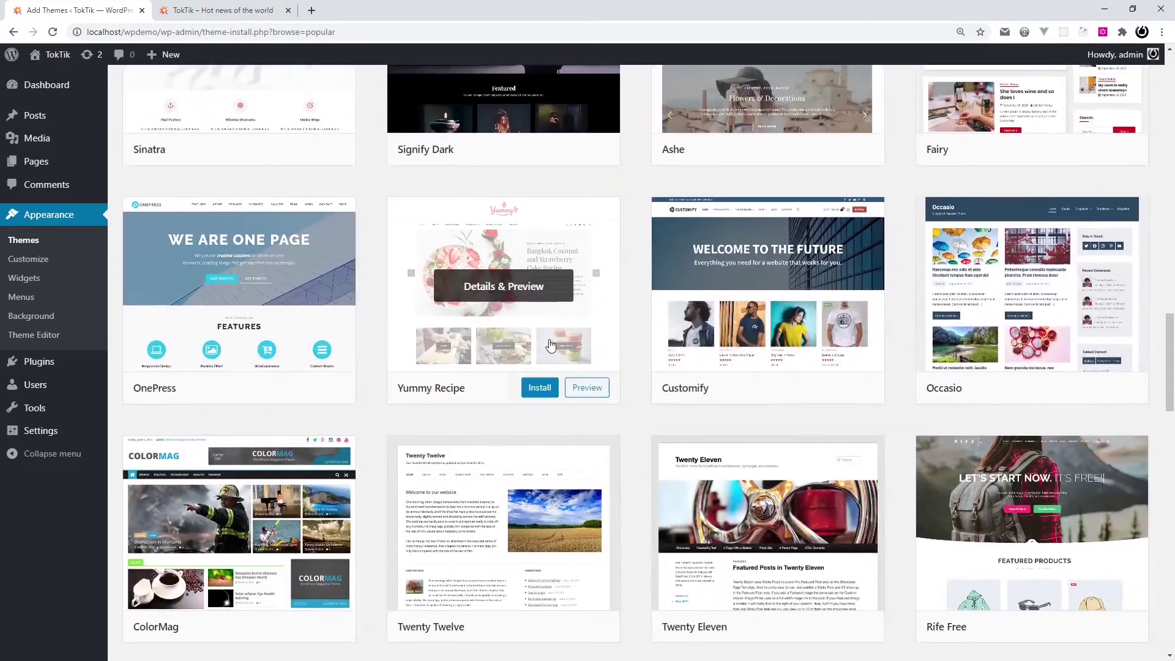
- Preview the Yummy Recipe theme, examining its demo page and advancing through the slides of its banner slider
left_click(556, 331)
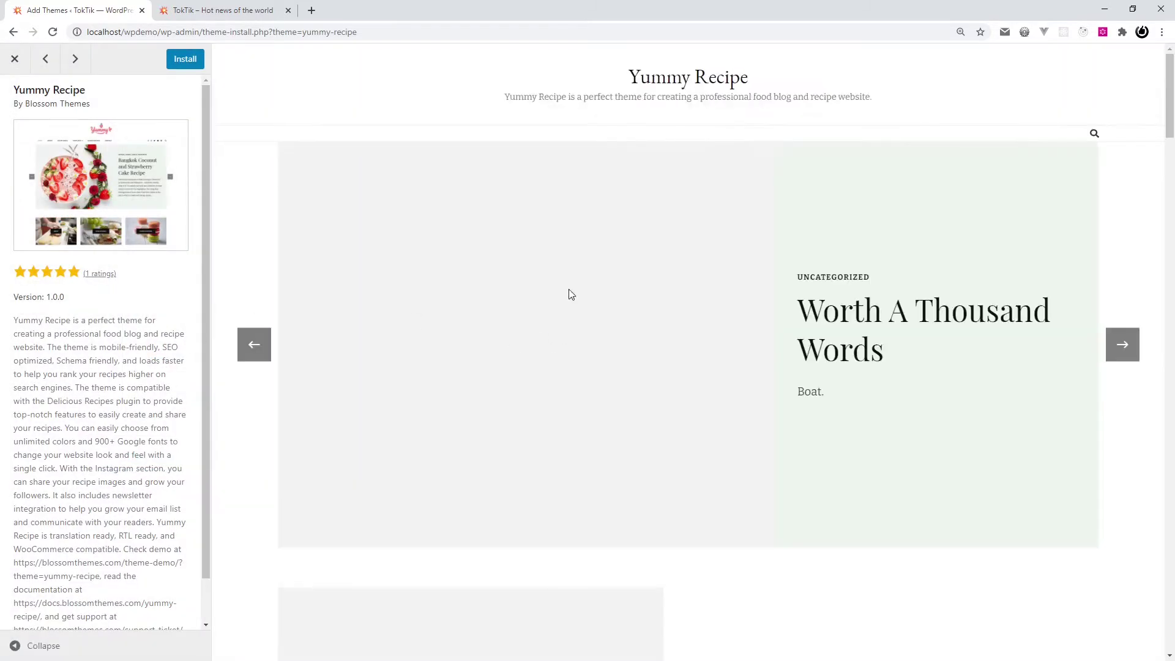
scroll(658, 443, "down", 20)
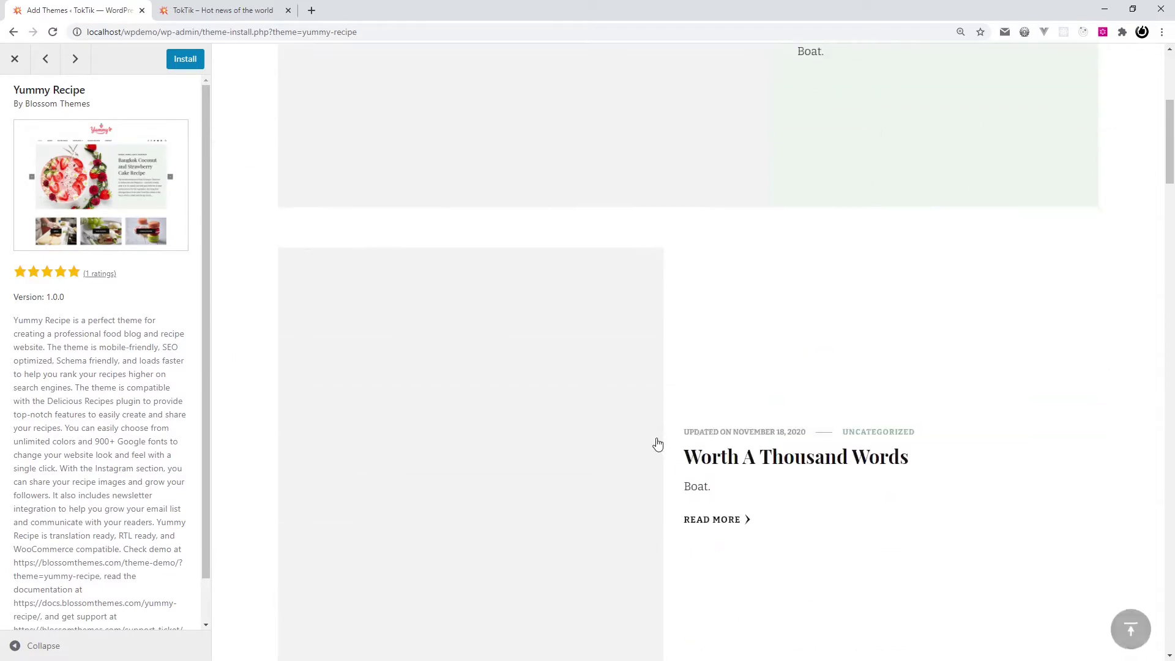
scroll(659, 443, "up", 15)
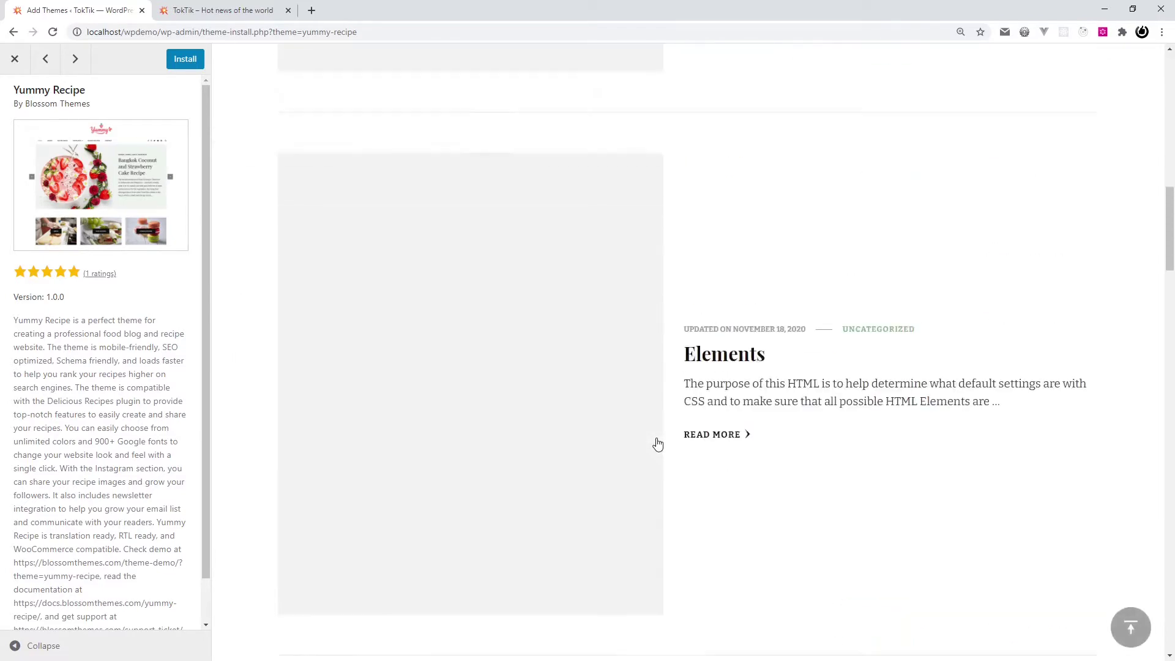
left_click(1125, 352)
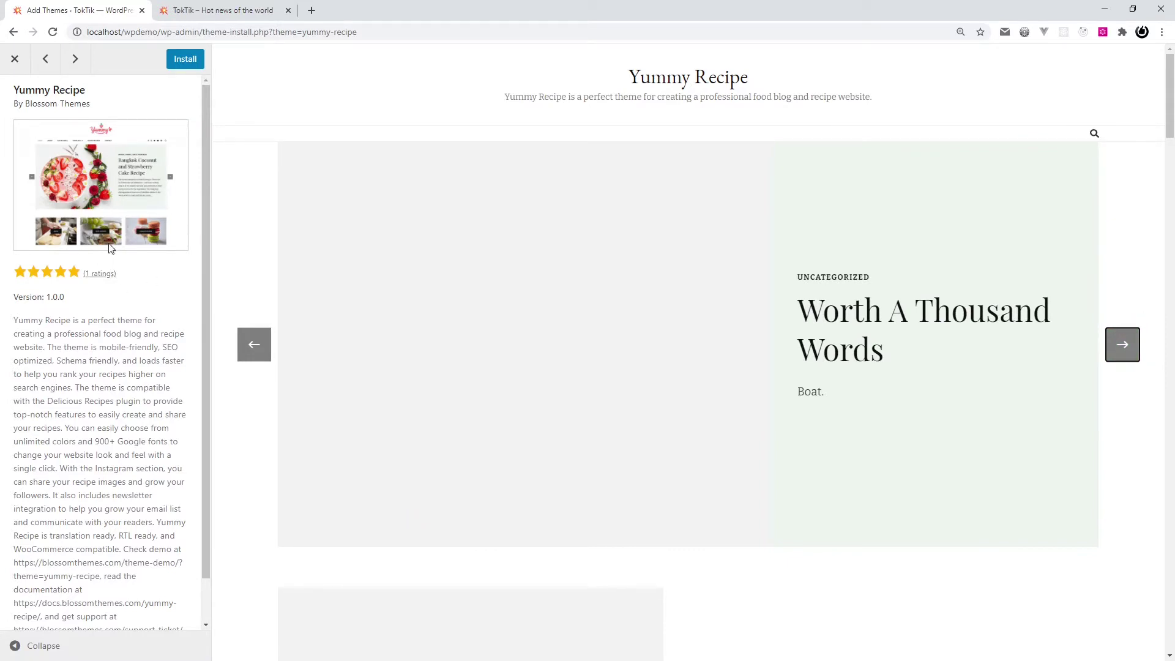
left_click(1123, 344)
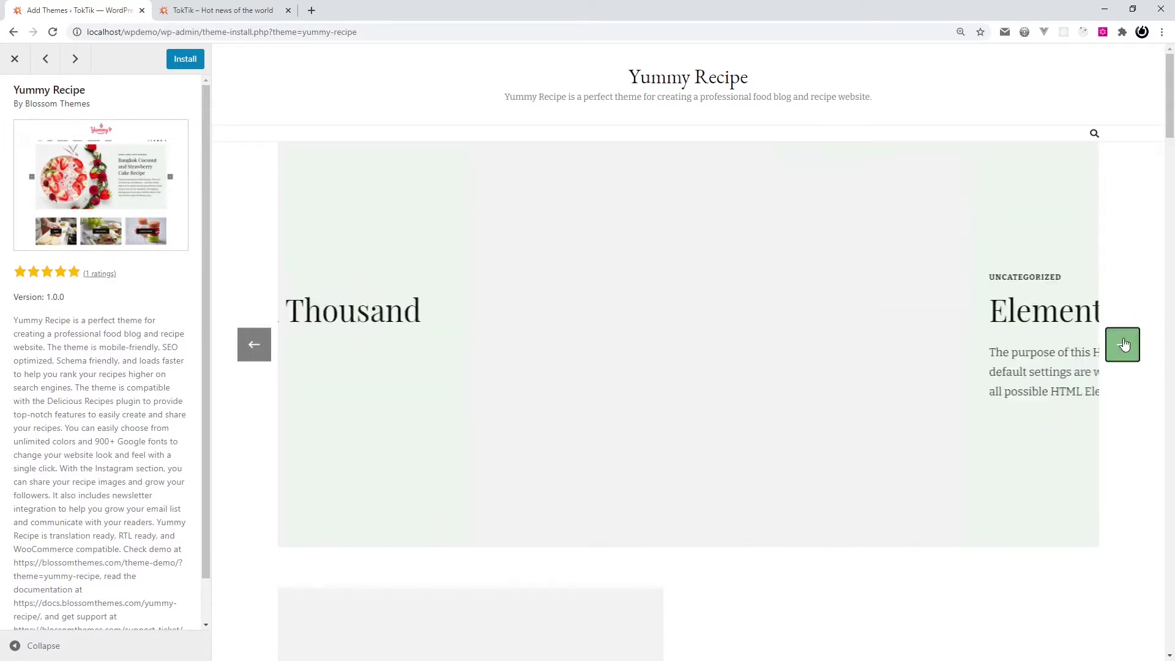
left_click(1124, 345)
left_click(1123, 344)
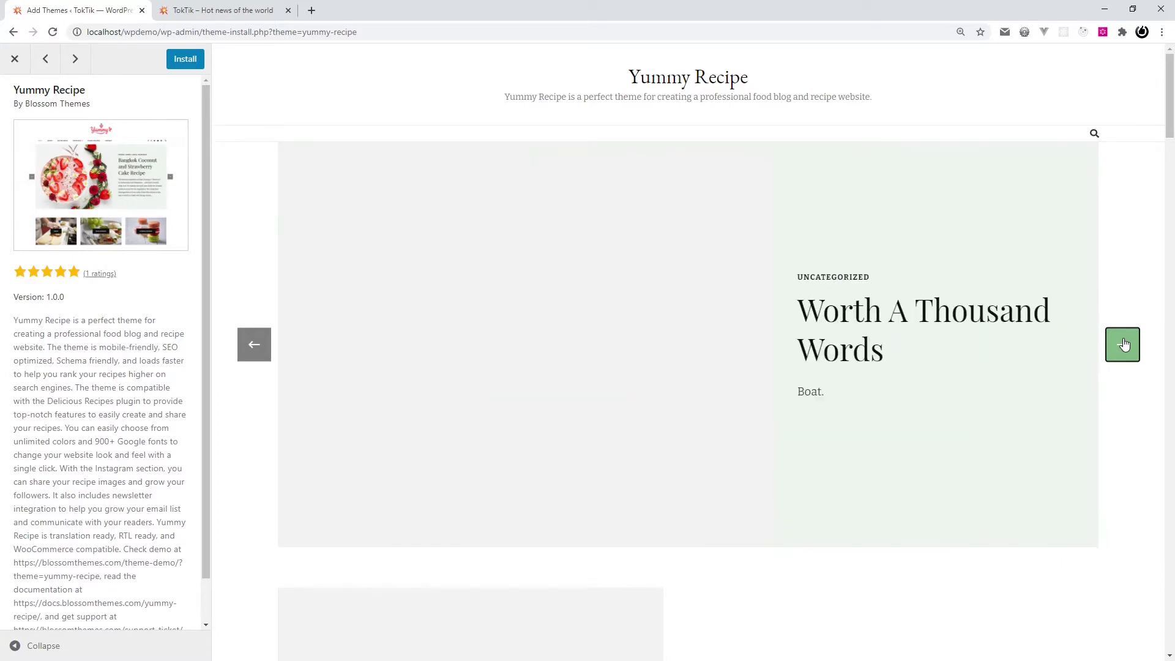
left_click(1123, 344)
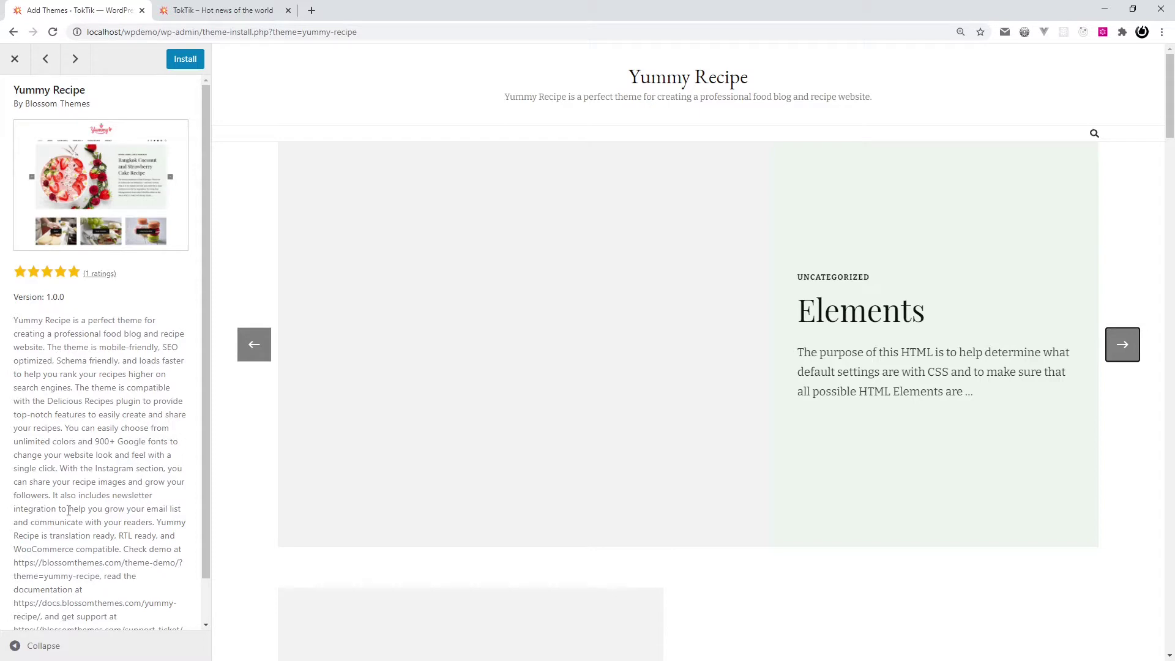
scroll(68, 511, "down", 2)
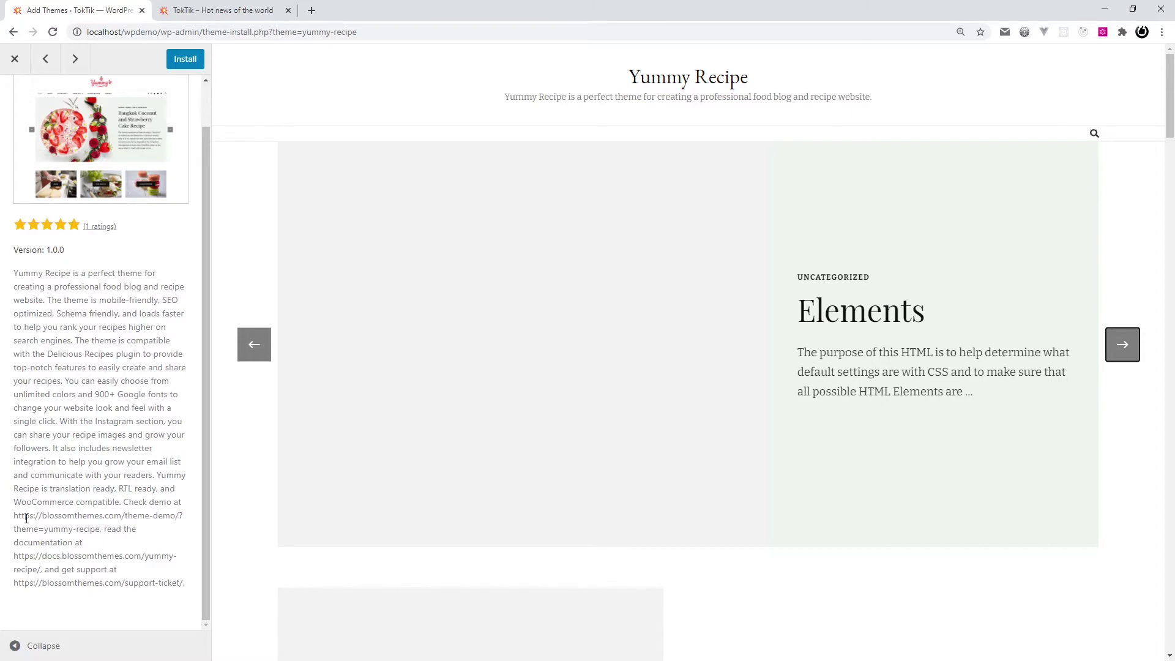
left_click_drag(15, 515, 97, 525)
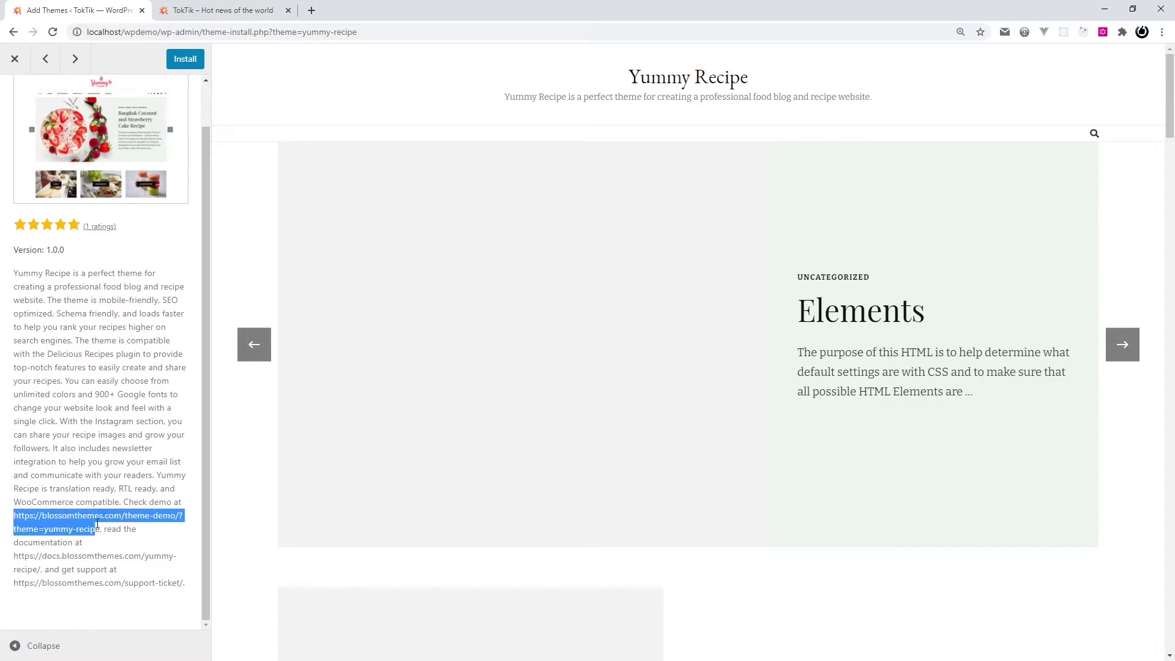
key("ctrl+t")
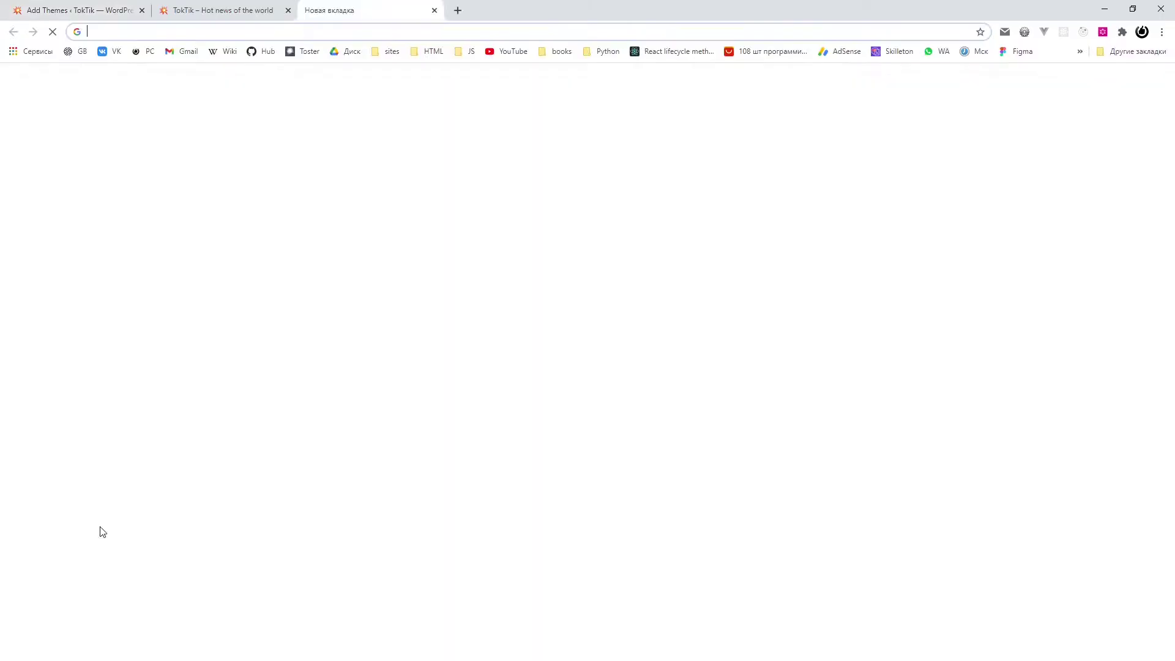
type("https://blossomthemes.com/theme-demo/?theme=yummy-recipe")
key("Return")
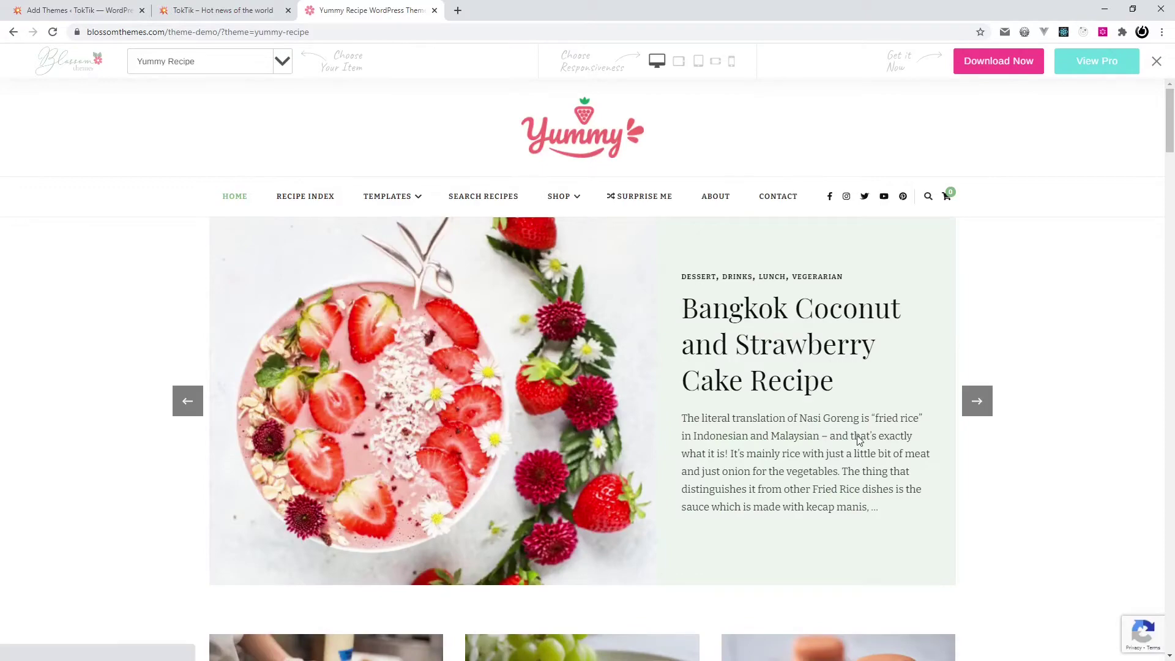
- Examine the Yummy Recipe demo page from its banner down through the recipe posts and sidebar sections, returning to the banner
scroll(1019, 530, "down", 3)
scroll(1019, 530, "down", 5)
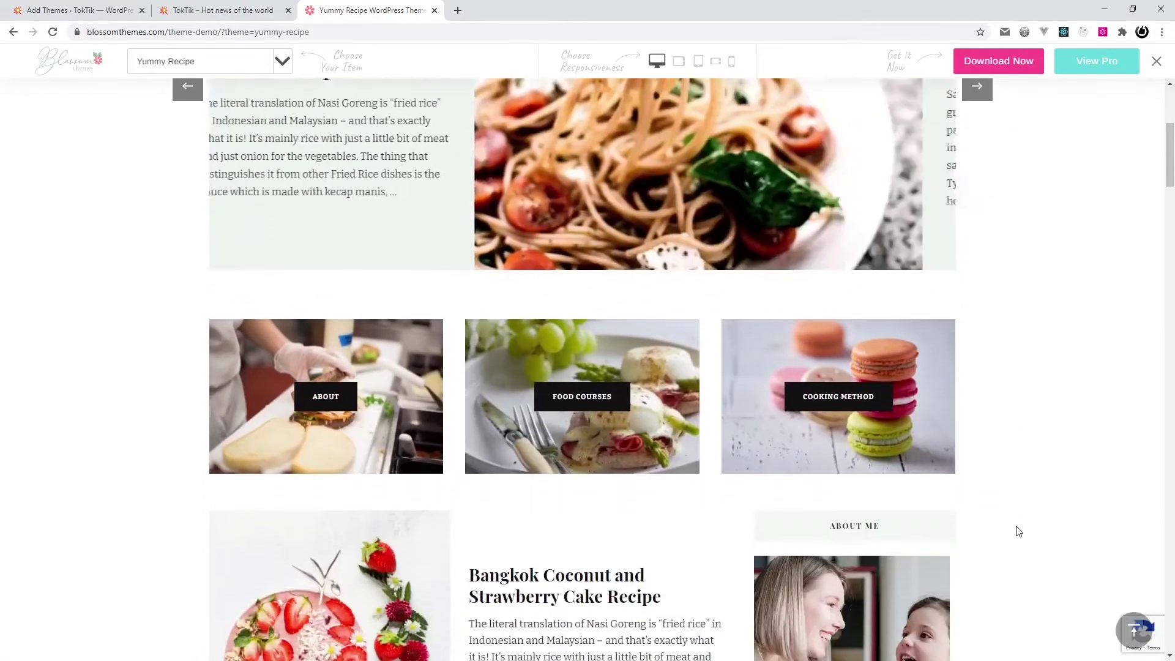
scroll(1018, 530, "down", 13)
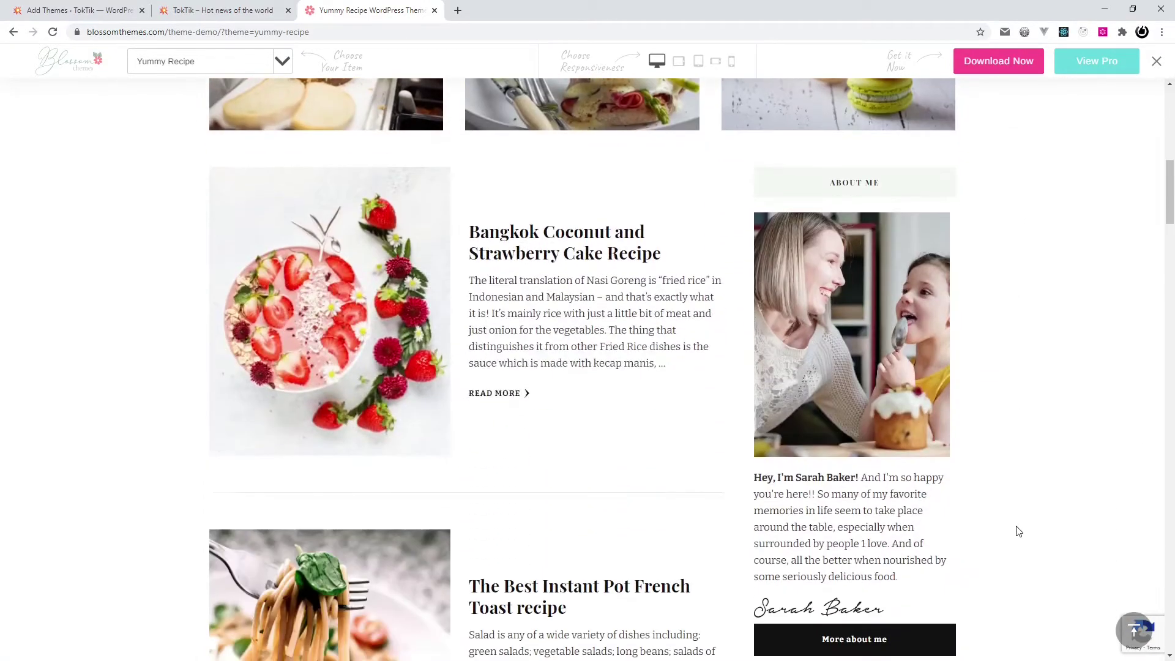
scroll(1019, 531, "down", 20)
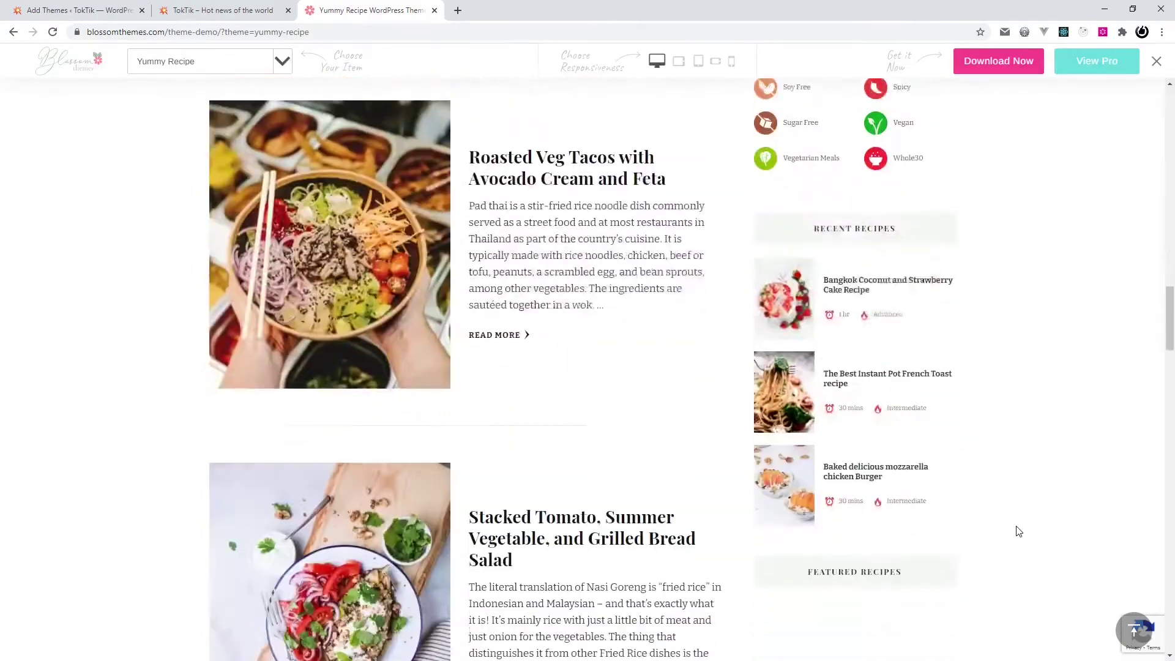
scroll(1019, 530, "down", 15)
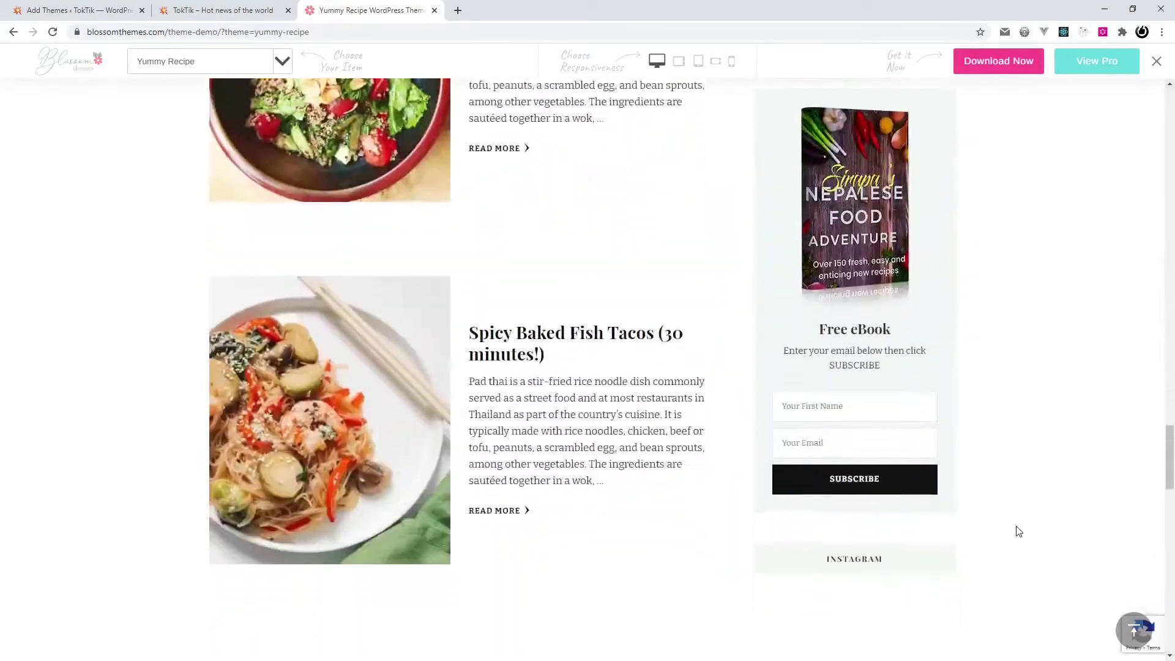
scroll(1019, 530, "up", 20)
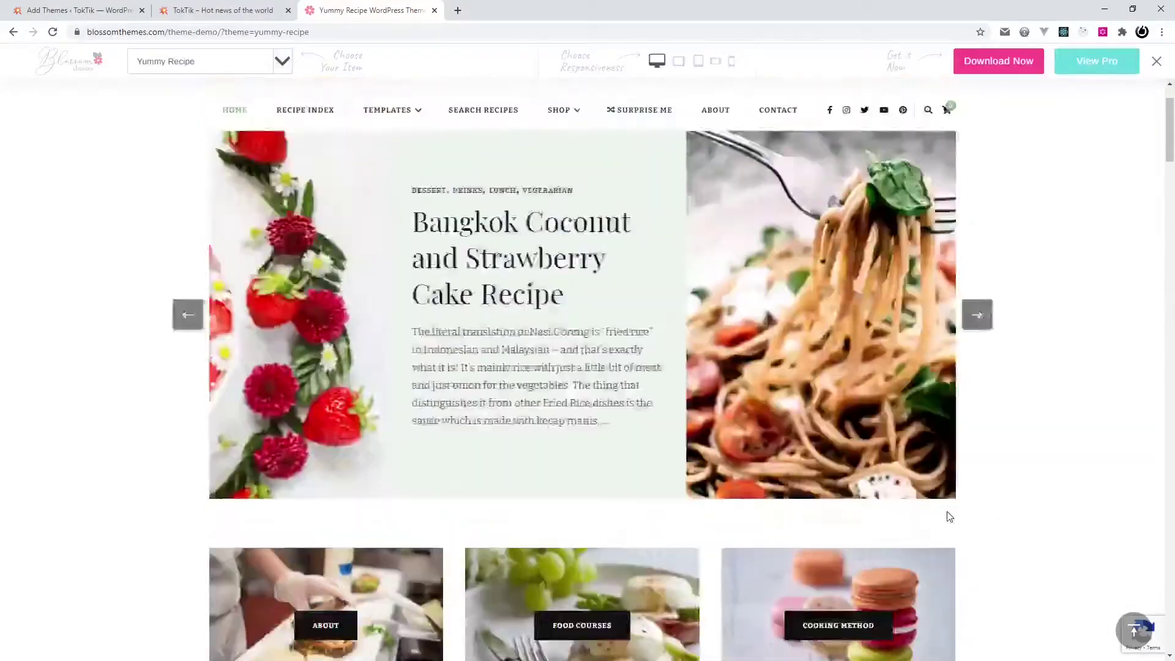
- Reorder the Add Themes tab after the TokTik site tab and return to the start of the Popular themes list
left_click_drag(80, 10, 214, 5)
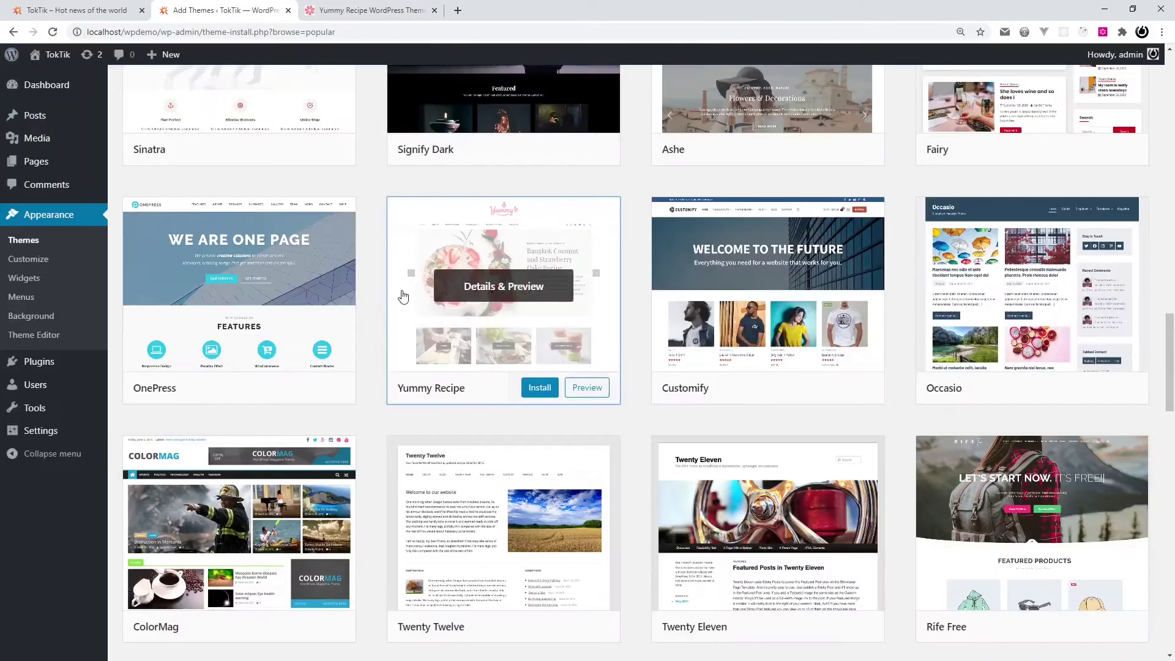
scroll(740, 286, "up", 15)
scroll(772, 283, "up", 5)
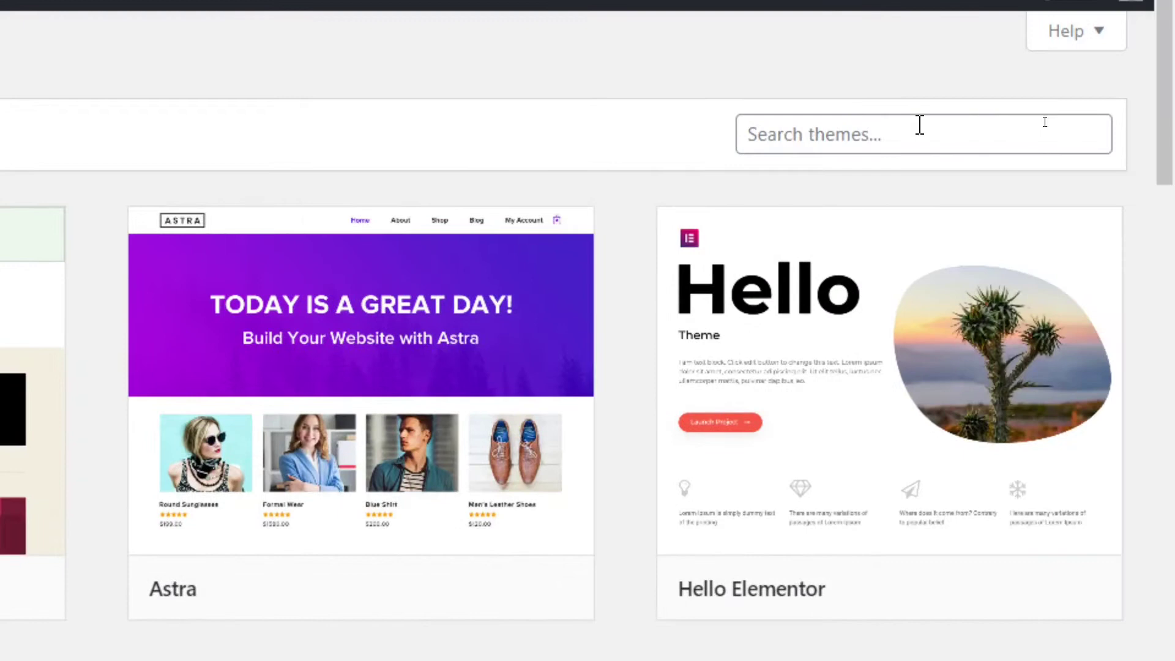
- Search the theme catalogue for "photos" and look through the matching themes
left_click(1044, 122)
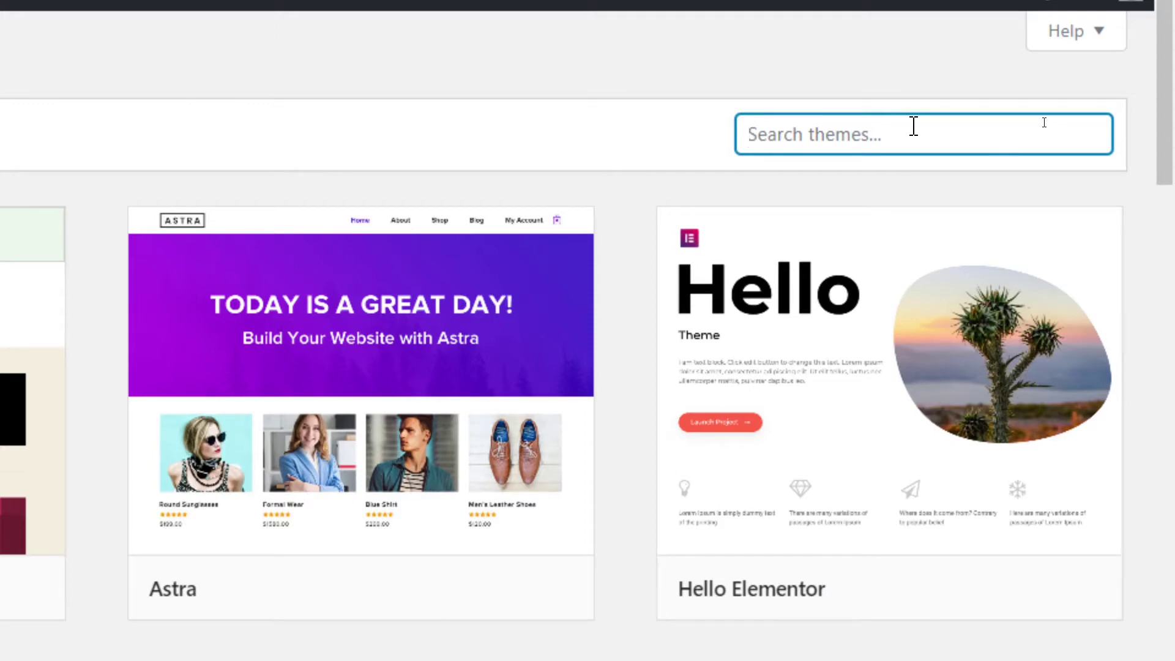
type("photos")
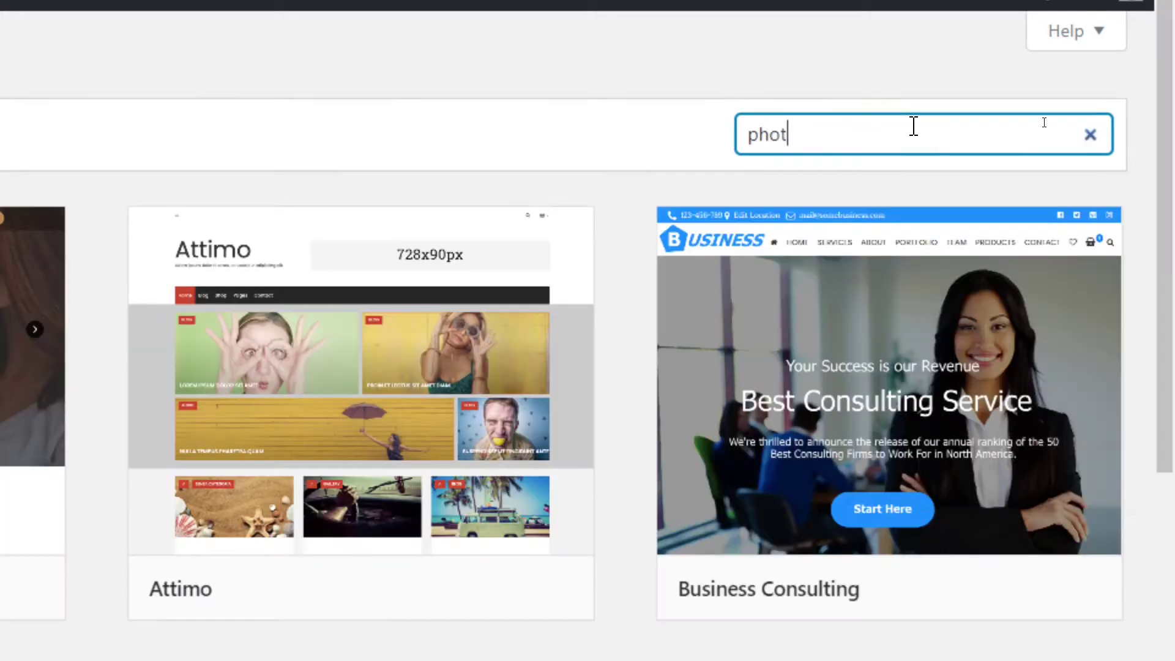
scroll(637, 504, "down", 6)
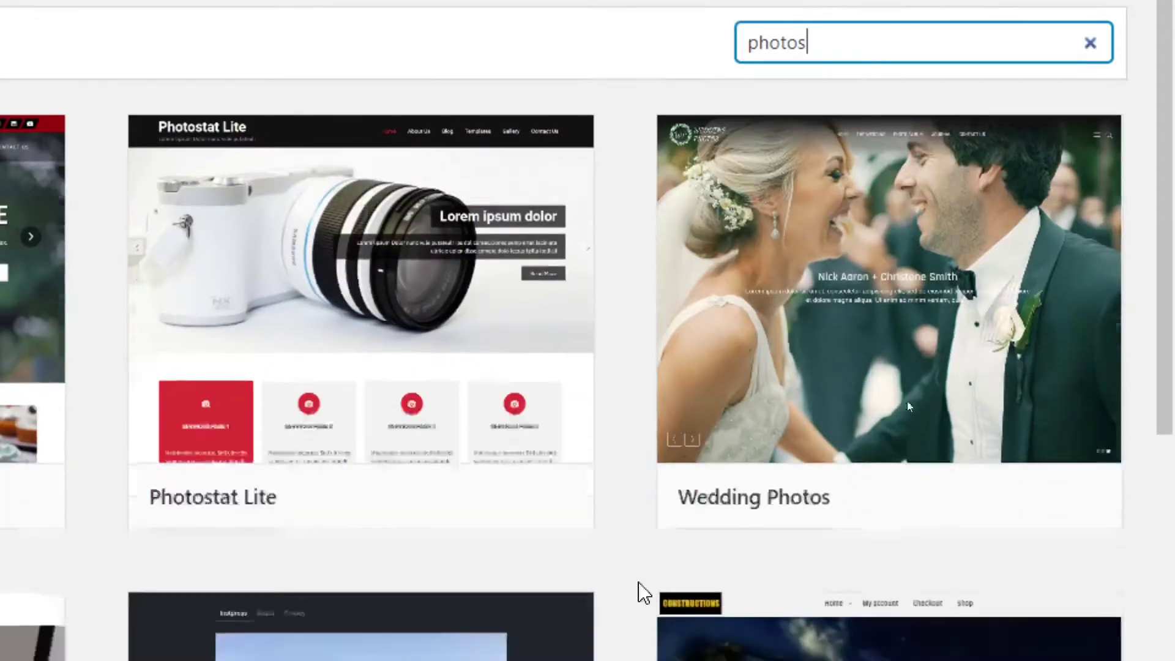
scroll(651, 585, "up", 7)
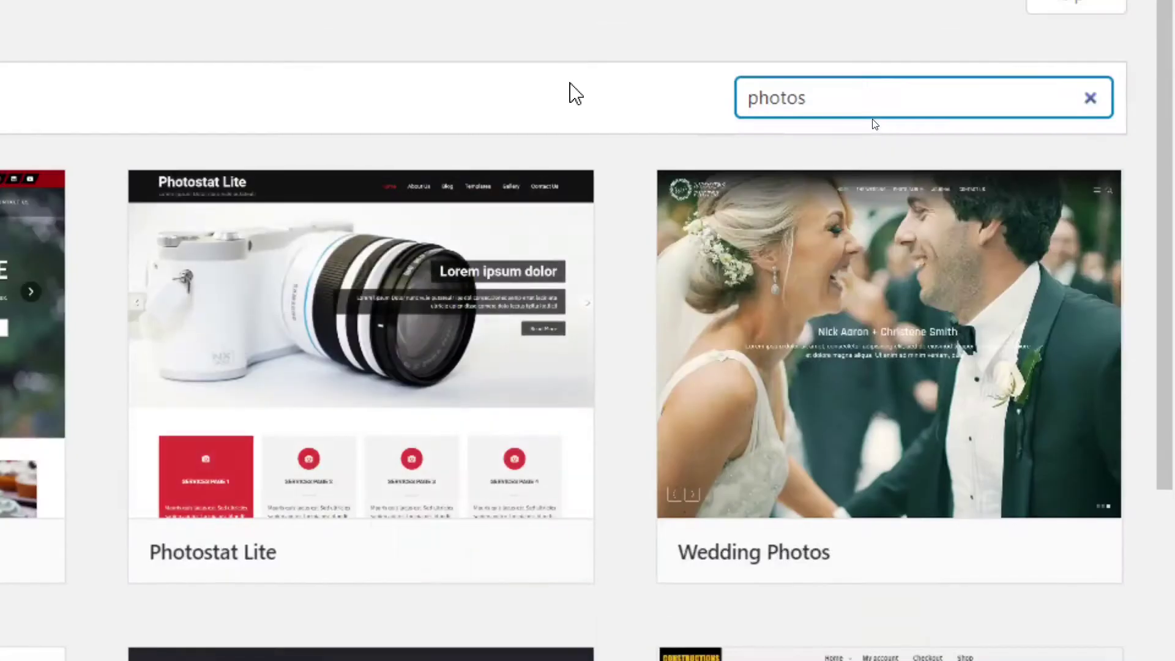
- Replace the theme search term with "magazine power"
key("ctrl+BackSpace")
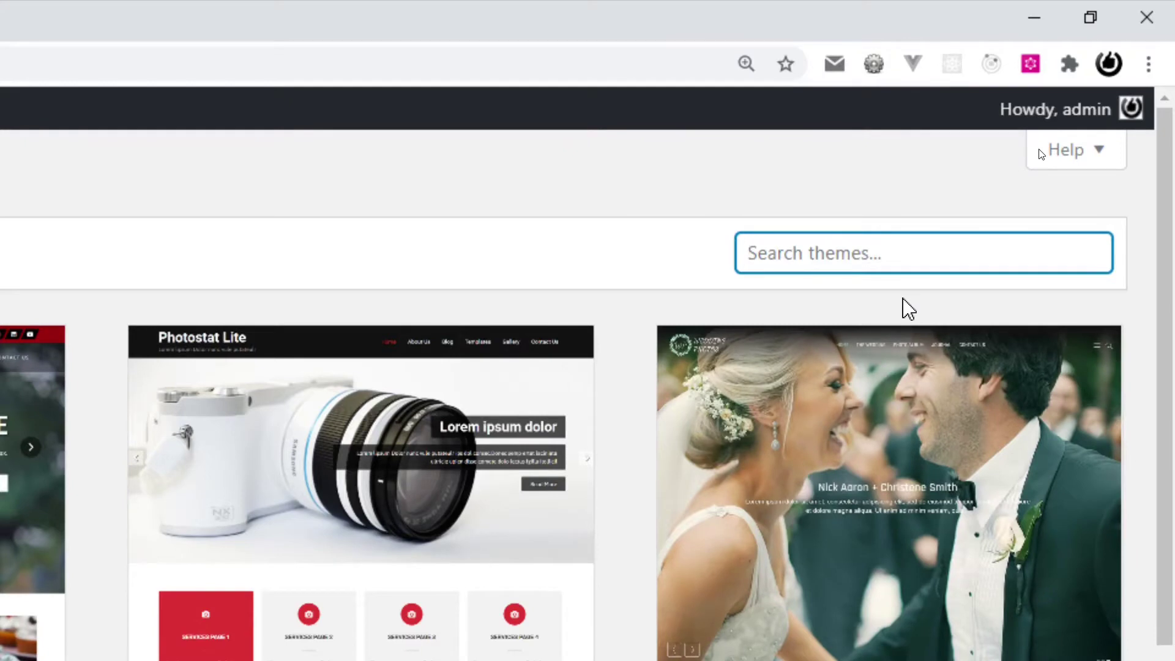
type("power")
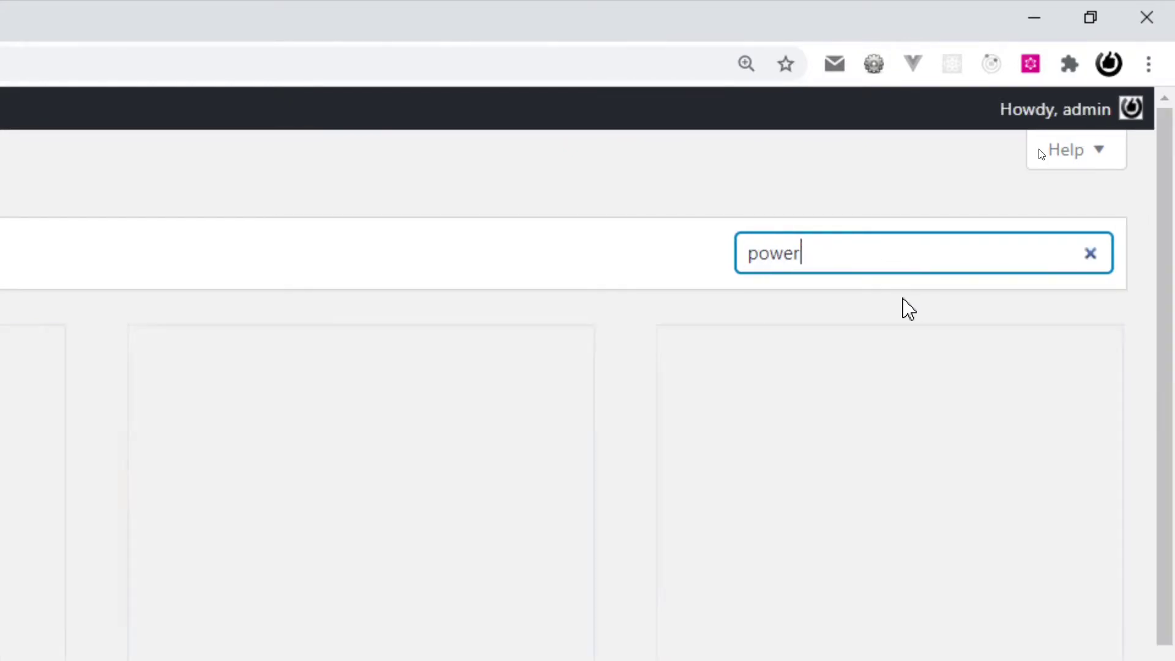
key("Home")
type("magazine")
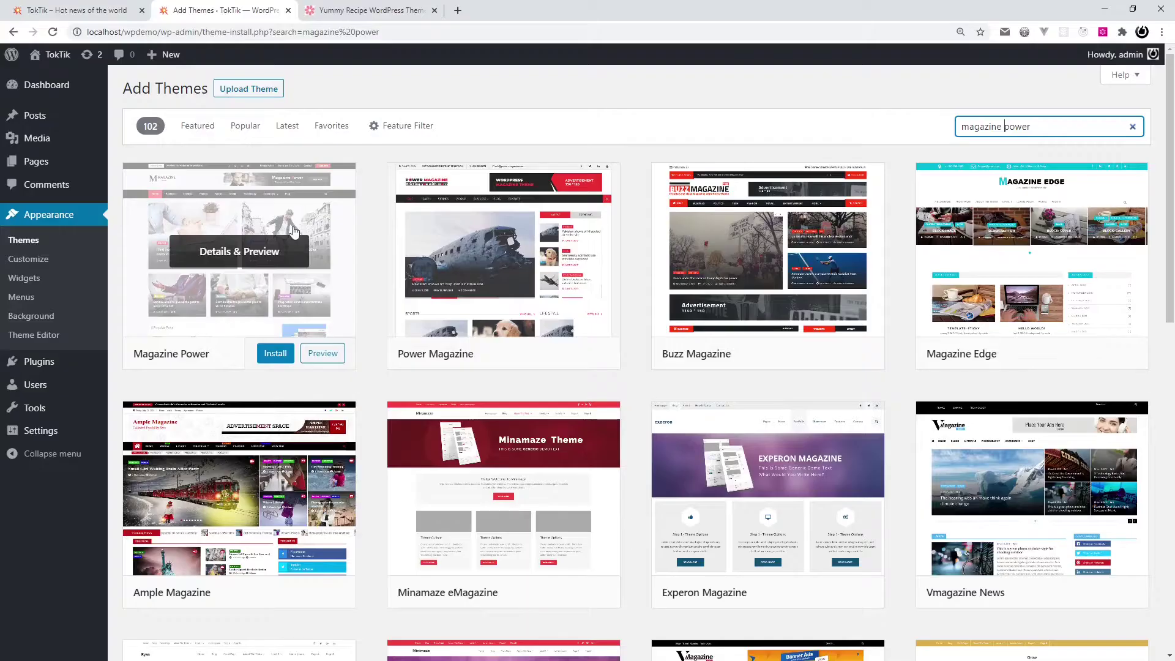
- Preview the Magazine Power theme and examine its sample page down to the footer and back
left_click(299, 232)
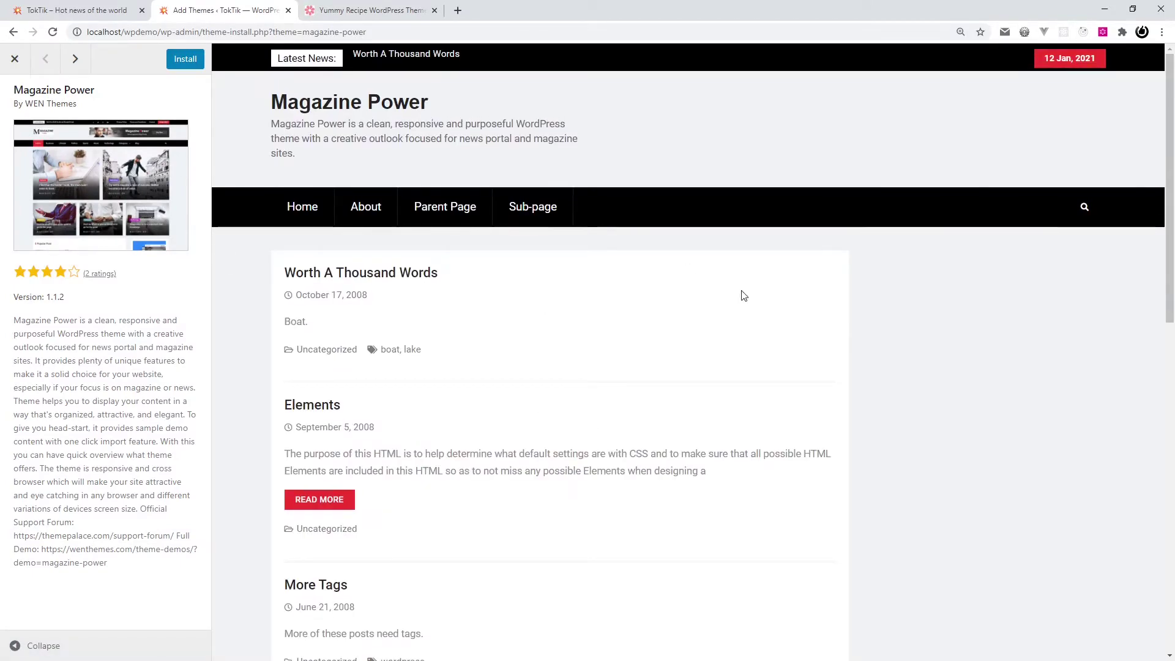
scroll(752, 300, "down", 2)
scroll(753, 306, "down", 10)
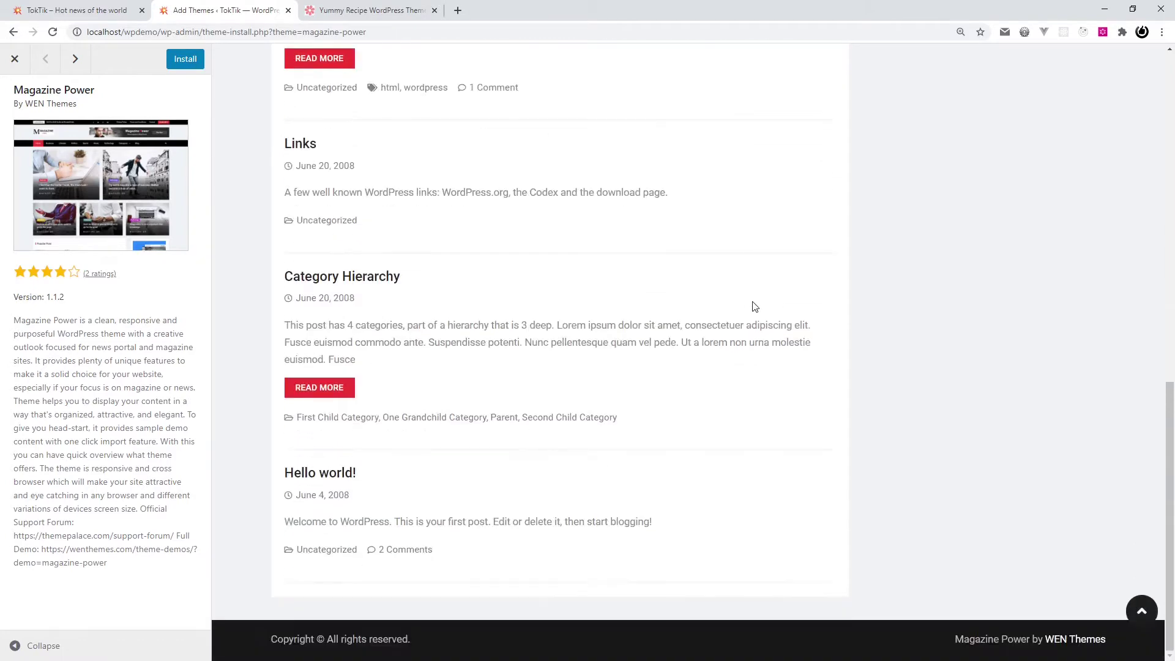
scroll(753, 306, "up", 12)
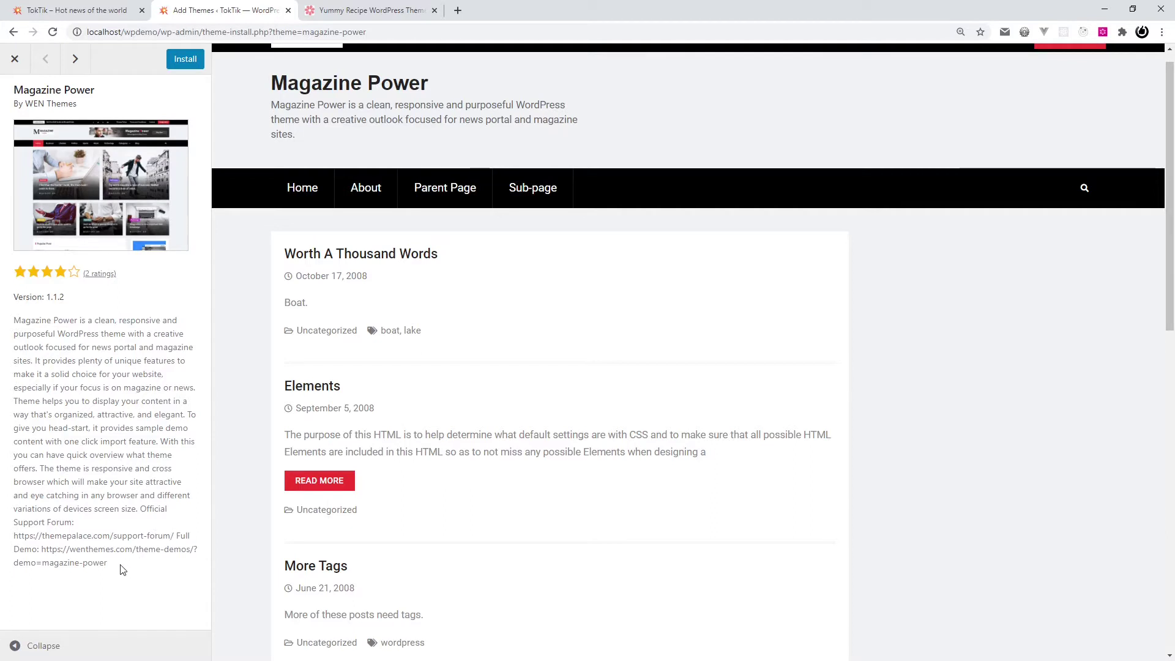
- Copy the full demo link from the Magazine Power description and open it in a new browser tab
left_click_drag(121, 569, 66, 554)
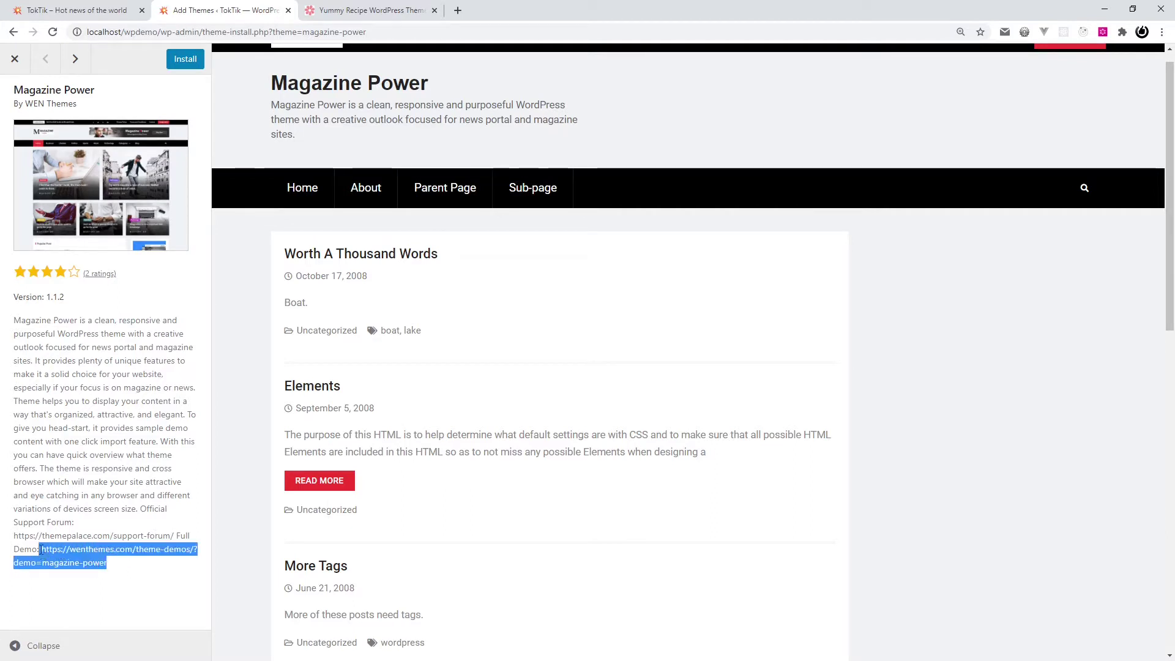
key("ctrl+c")
key("ctrl+t")
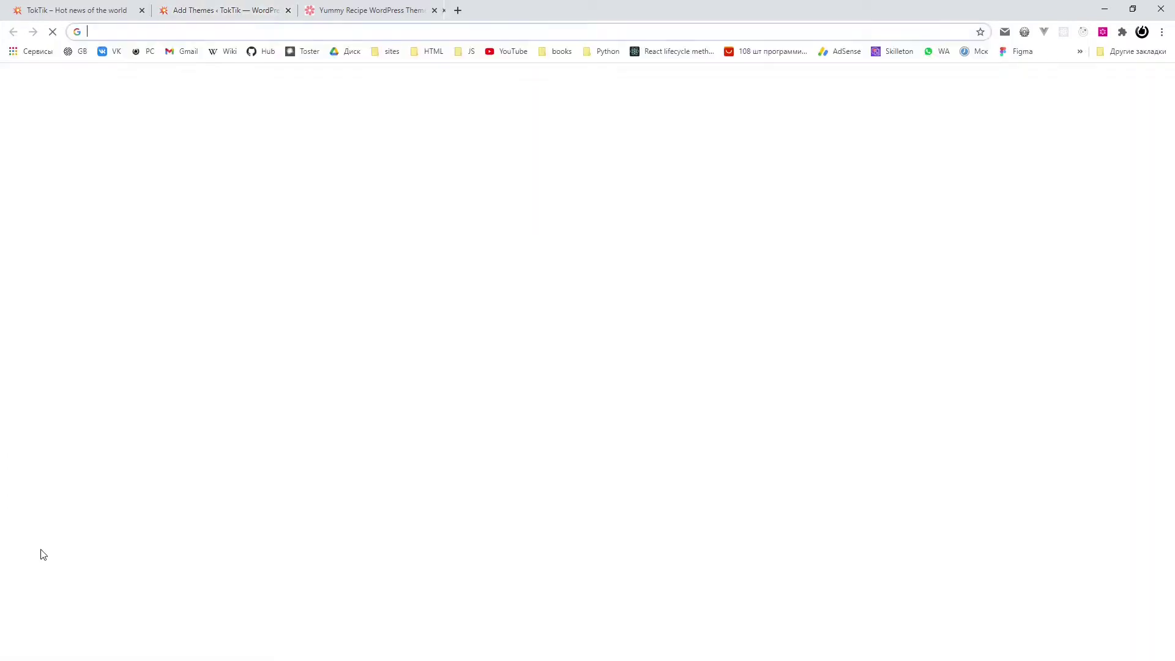
key("ctrl+v")
key("Return")
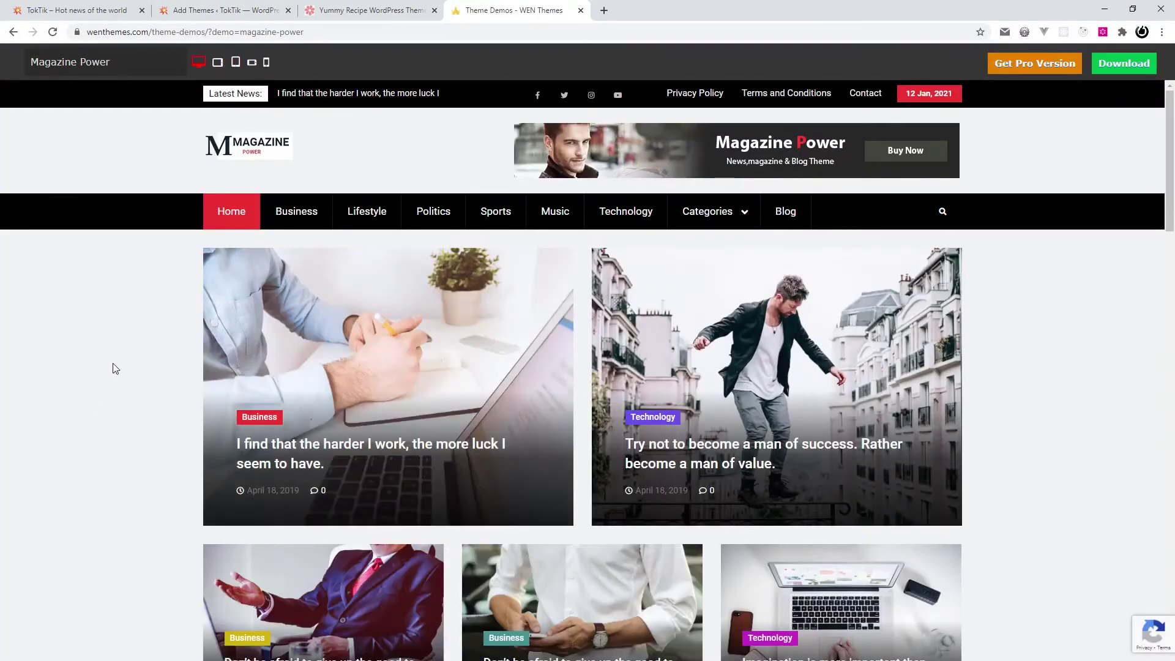
- Examine the Magazine Power demo page down to its footer and back to the featured posts and main post slider
scroll(121, 365, "down", 15)
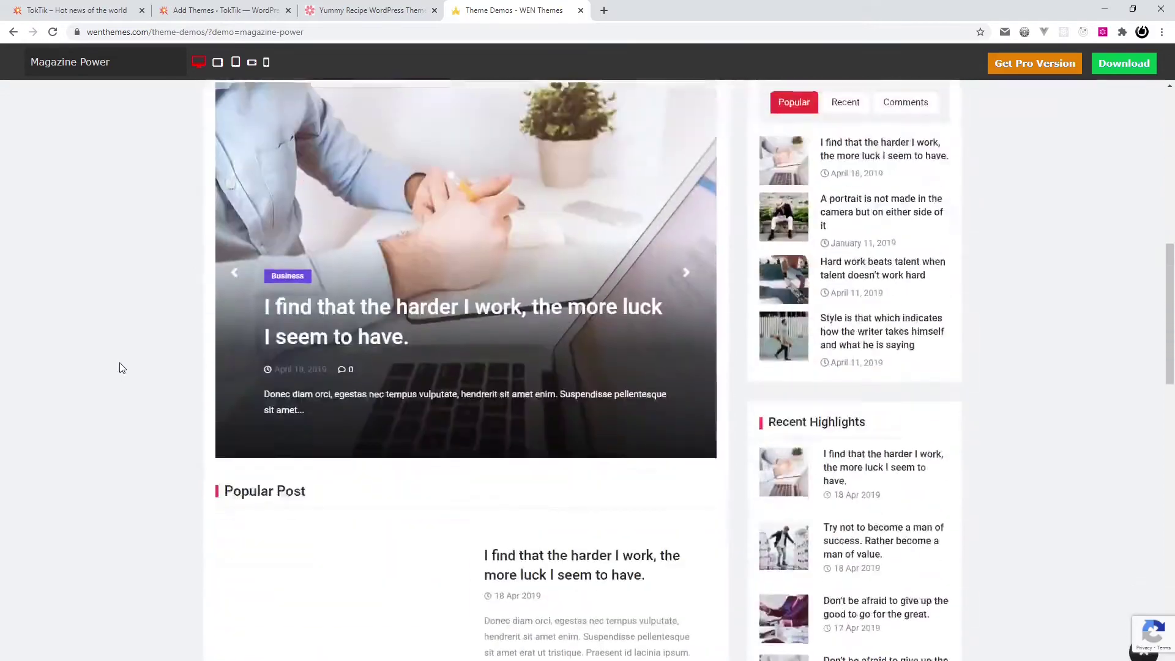
scroll(121, 371, "down", 15)
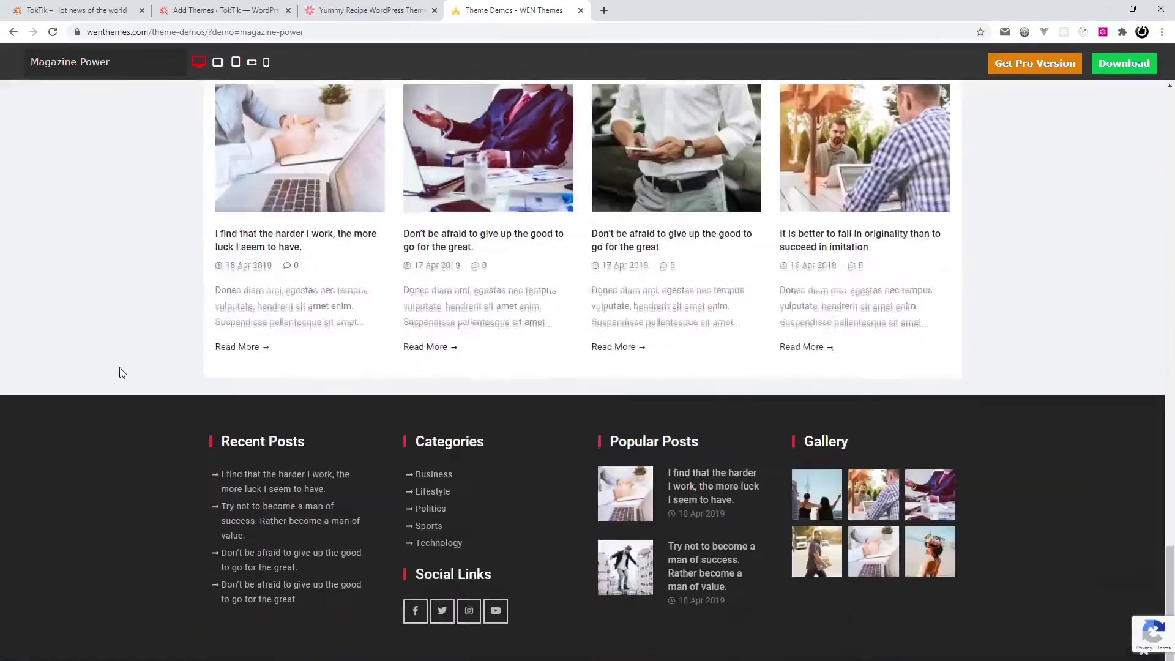
scroll(121, 372, "up", 15)
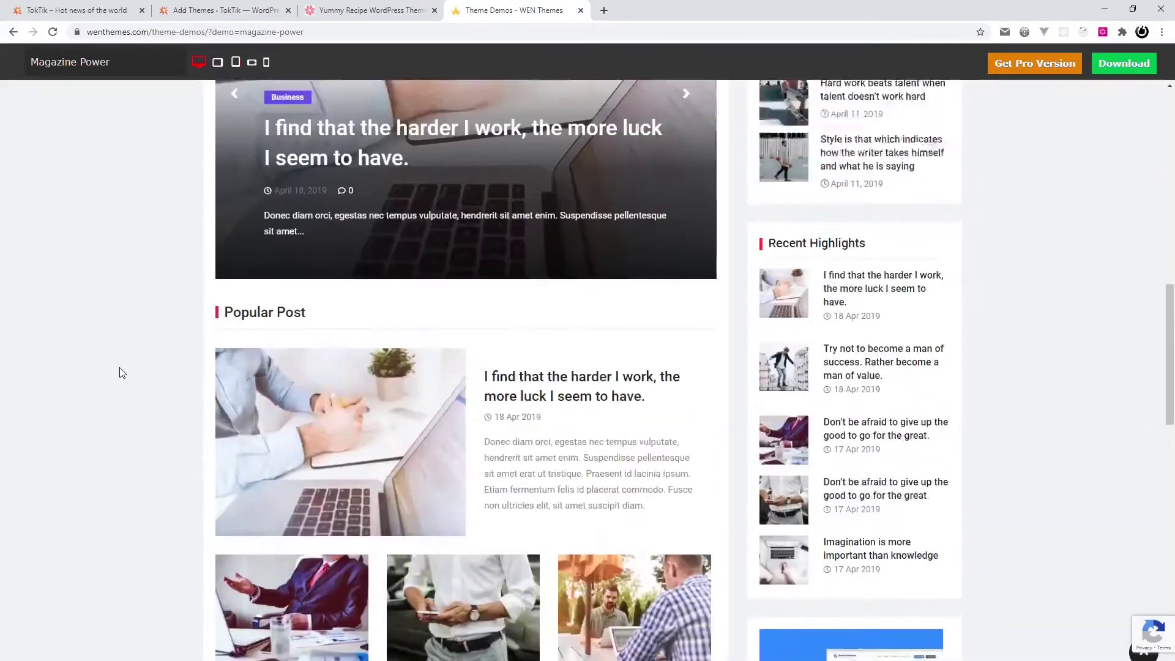
scroll(120, 373, "up", 8)
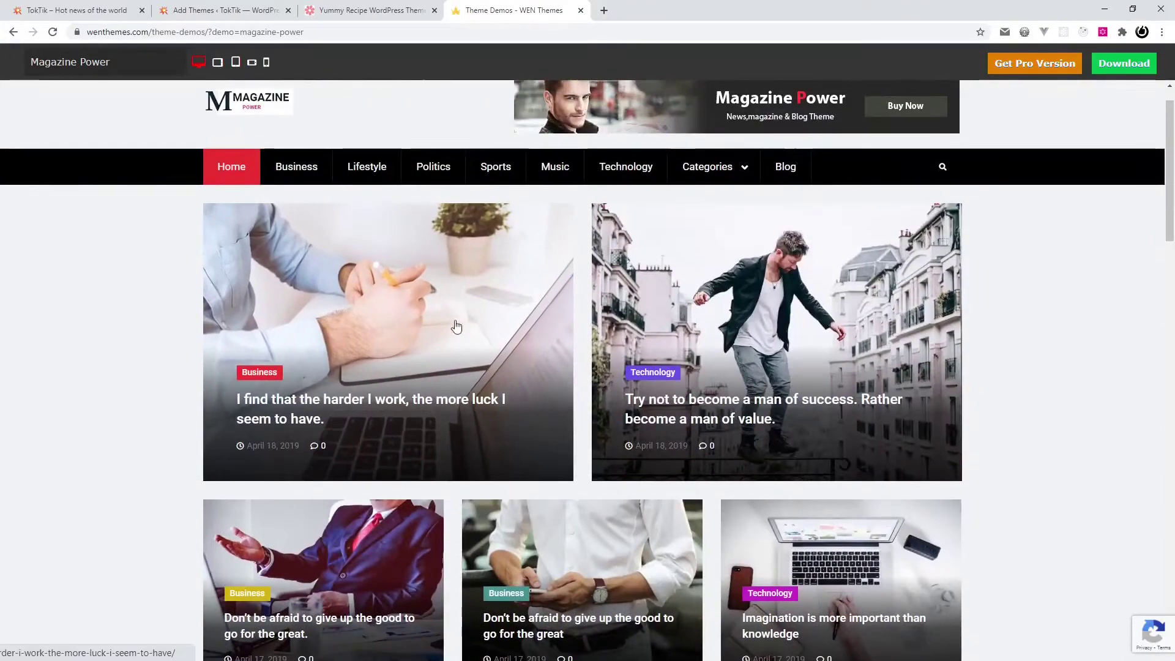
scroll(702, 318, "down", 3)
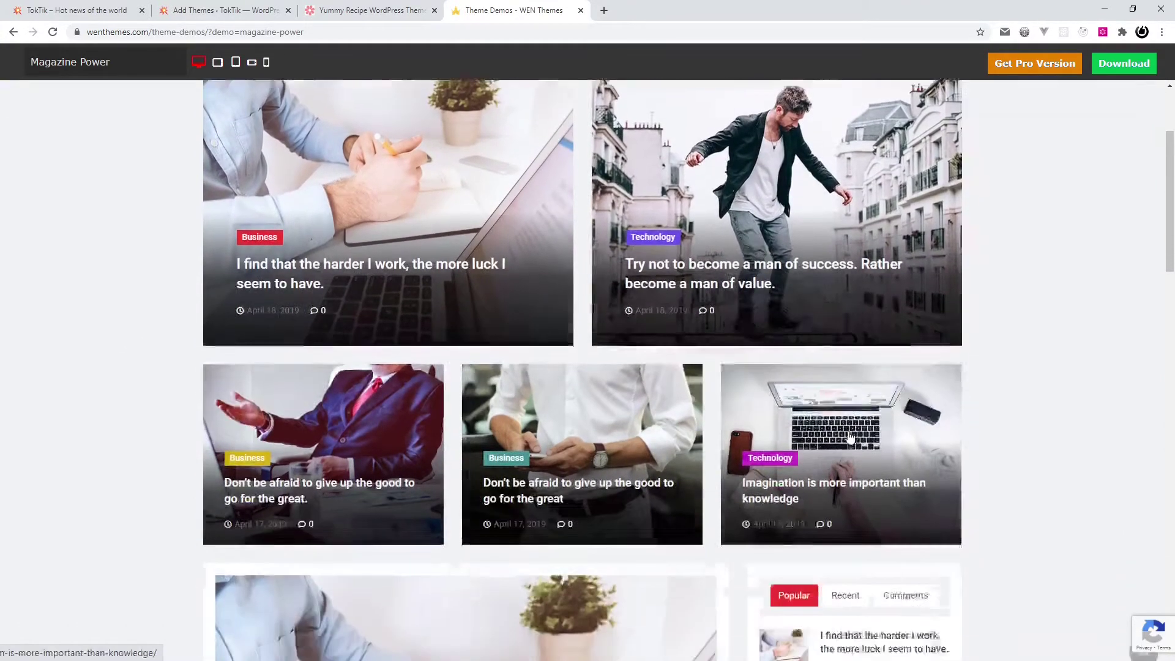
scroll(684, 391, "down", 5)
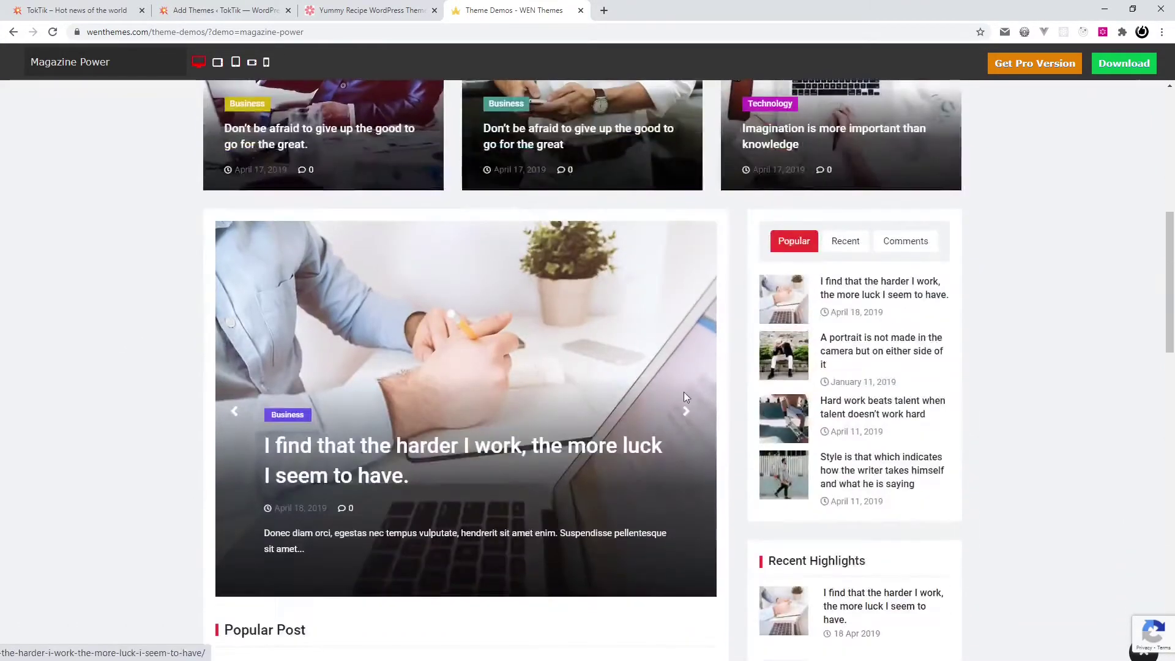
- Try the demo's post slider and its Recent, Comments and Popular lists, check the sections below, and return to the page top
left_click(686, 412)
left_click(686, 413)
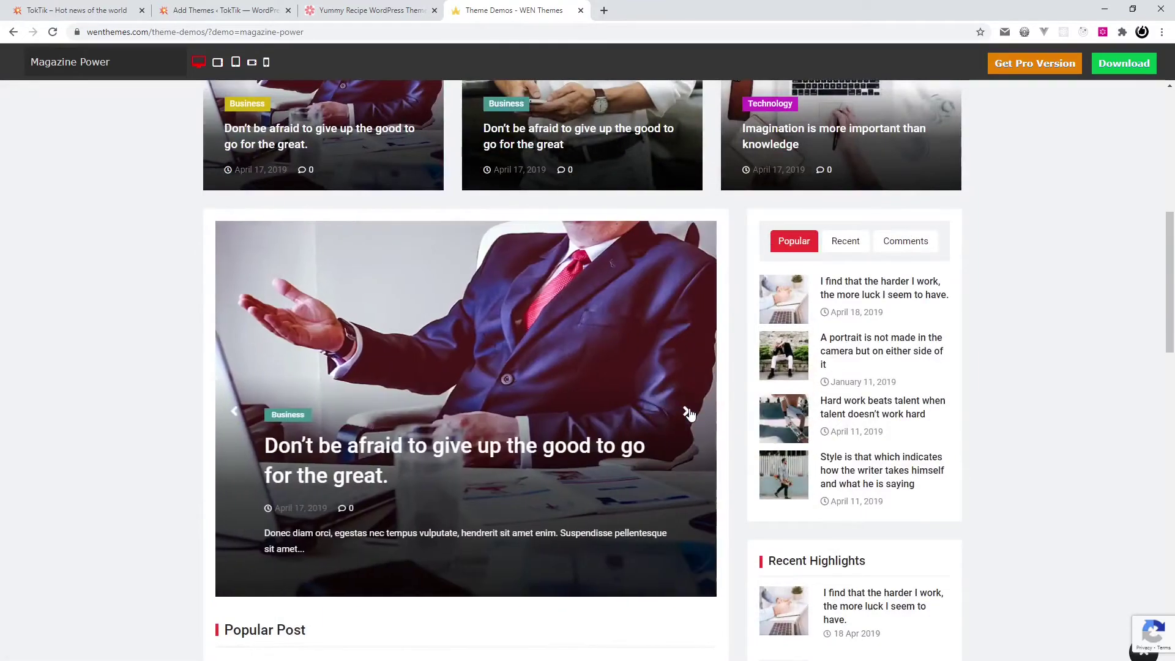
left_click(843, 240)
left_click(909, 243)
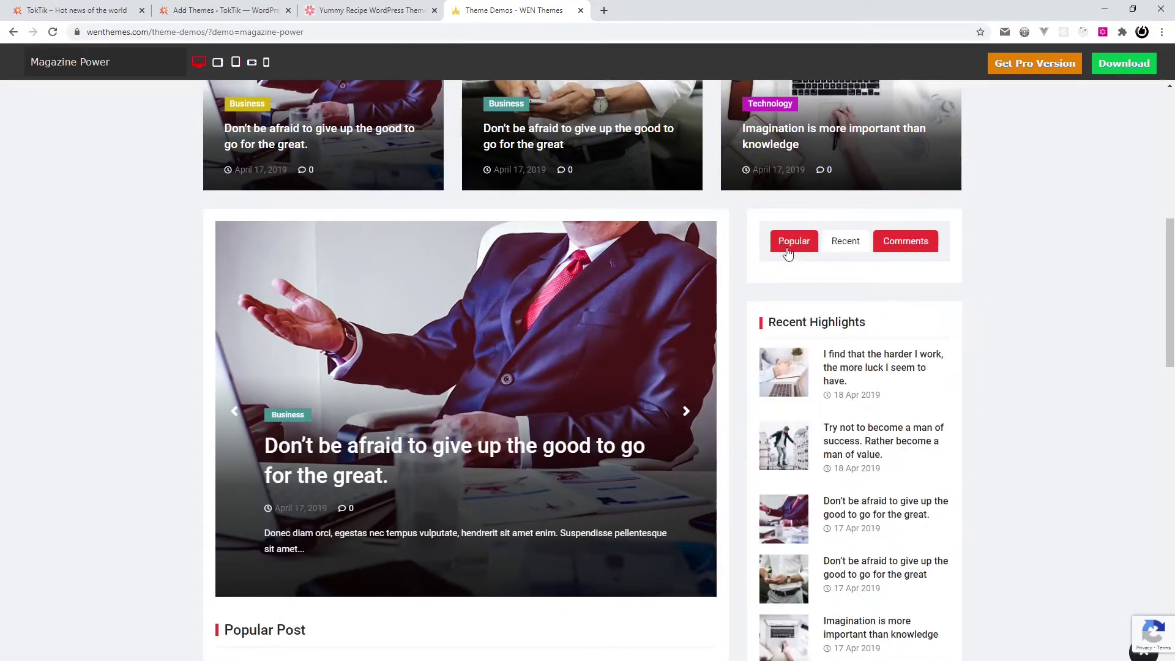
left_click(788, 248)
scroll(710, 367, "down", 10)
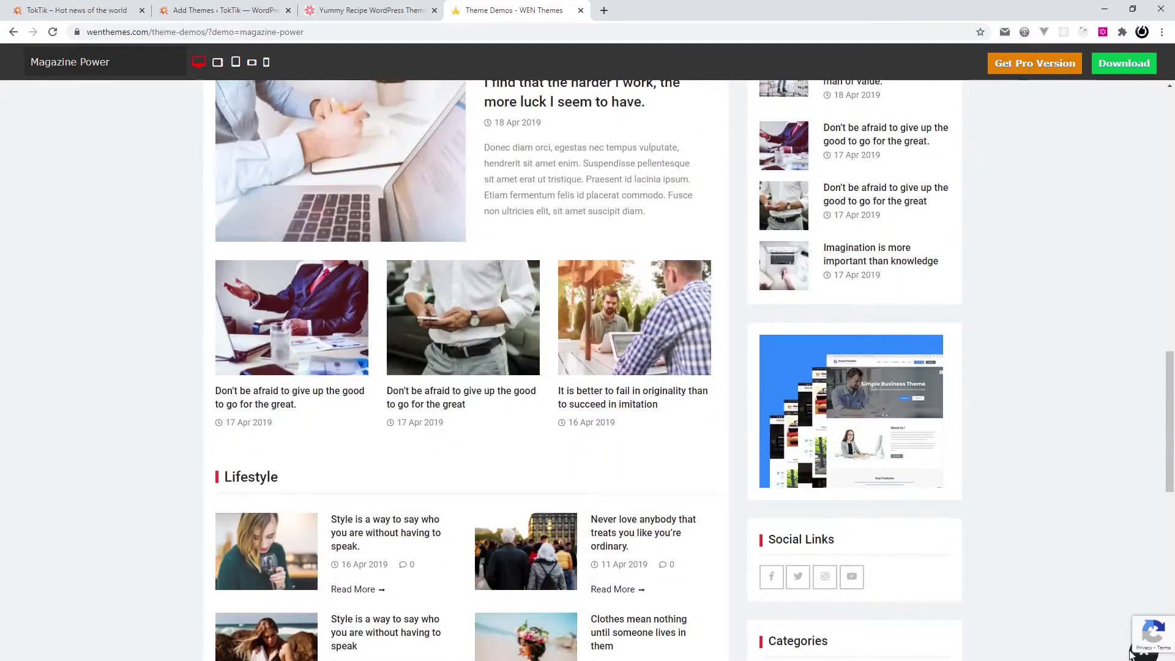
left_click(1131, 653)
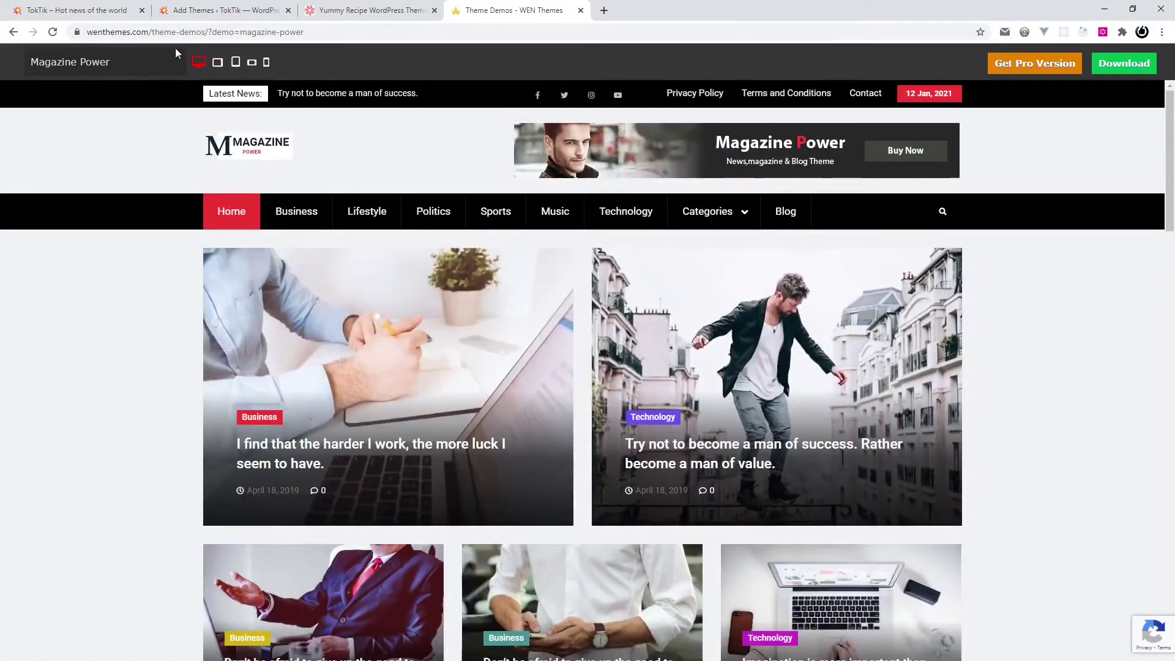
- Close the Yummy Recipe demo tab and return to the Magazine Power preview in the site's theme installer
left_click(355, 10)
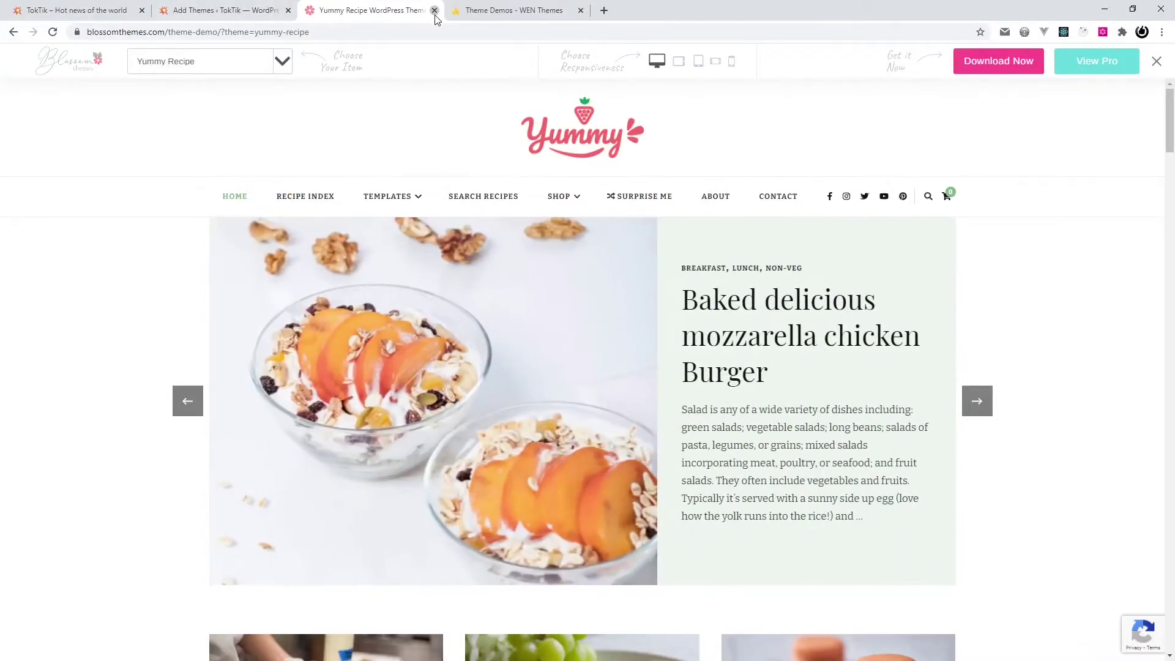
left_click(434, 11)
left_click(221, 11)
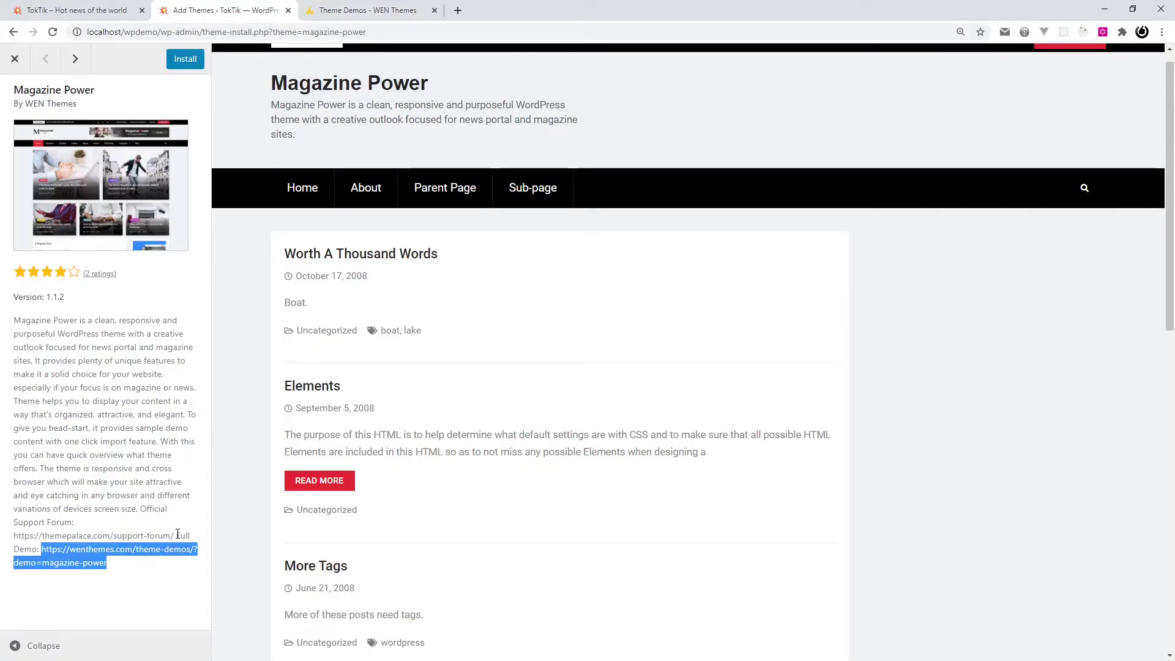
- Install and activate the Magazine Power theme
left_click_drag(175, 536, 19, 531)
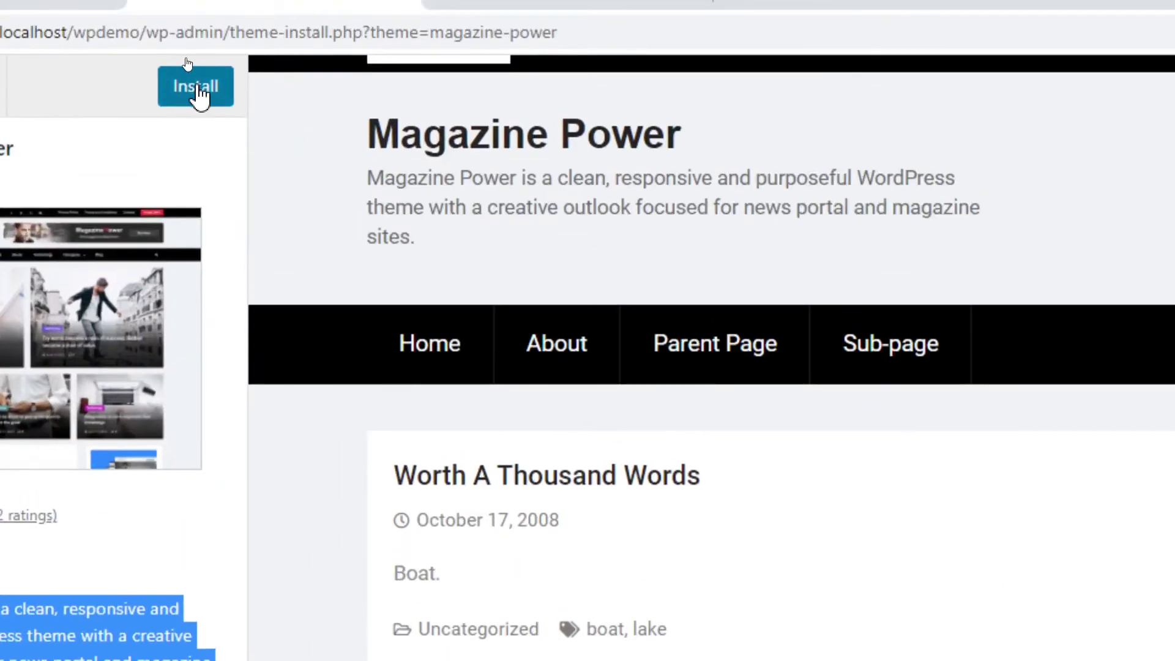
left_click(182, 62)
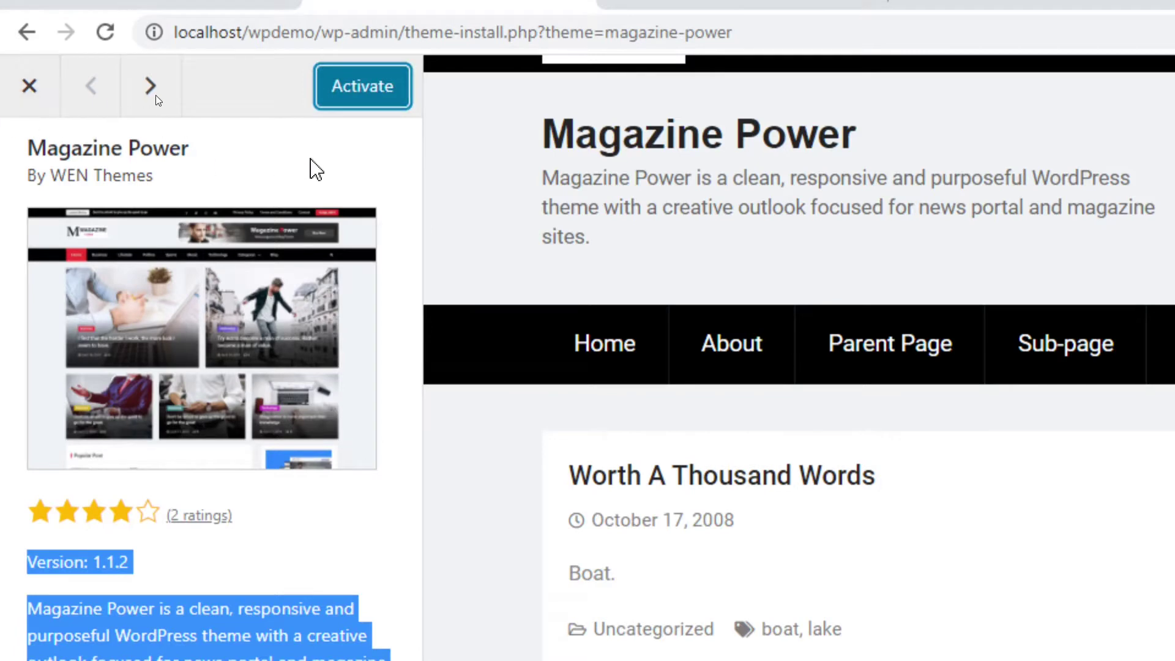
left_click(362, 122)
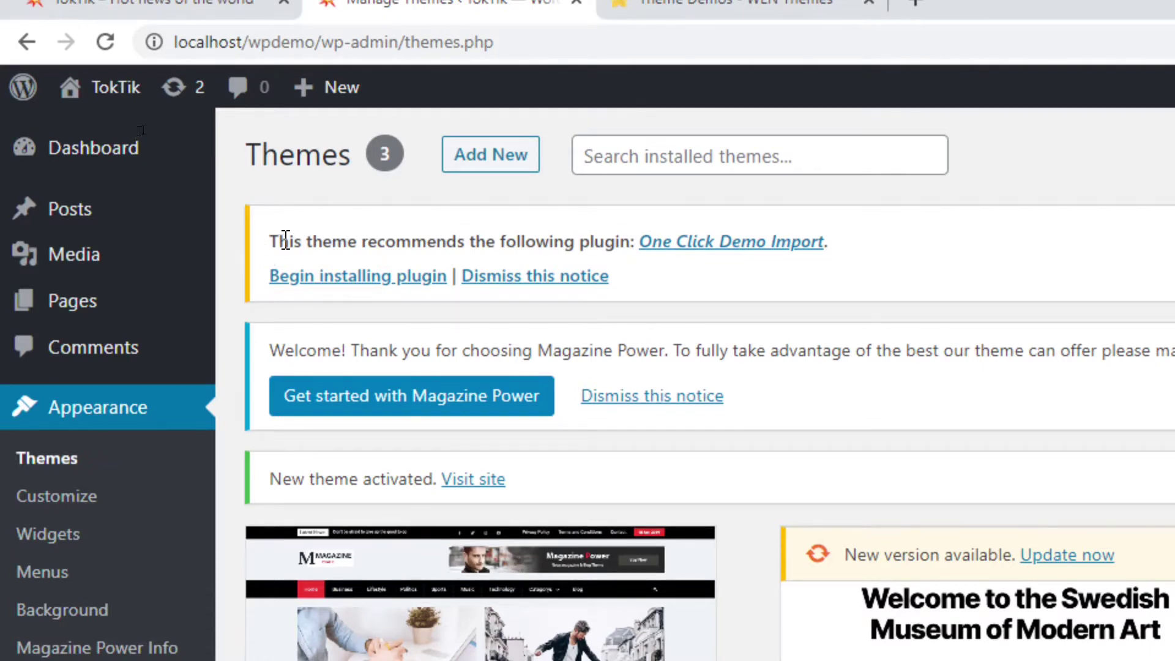
- Dismiss the notice recommending the One Click Demo Import plugin on the Themes page
left_click_drag(273, 217, 792, 299)
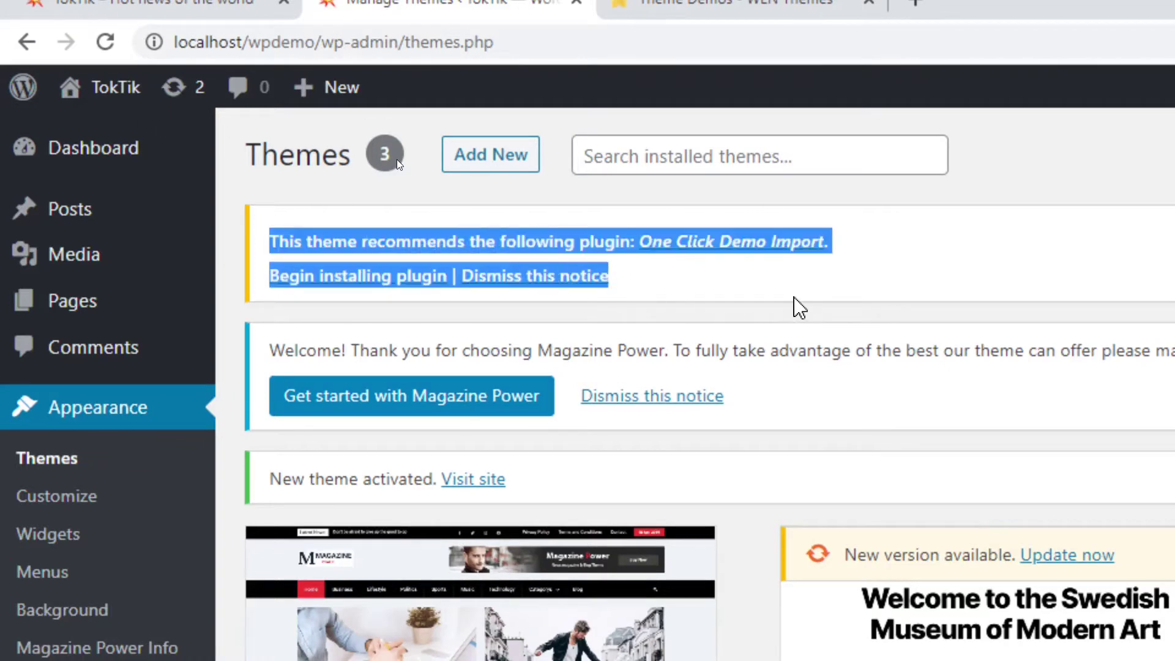
left_click(809, 294)
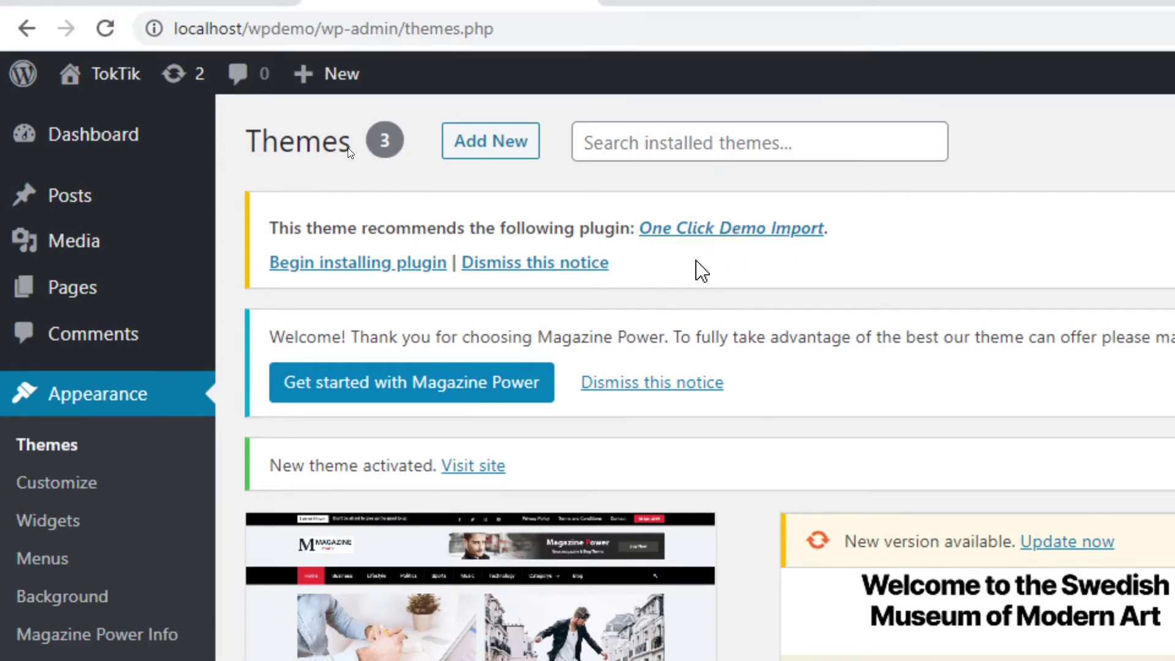
left_click(516, 269)
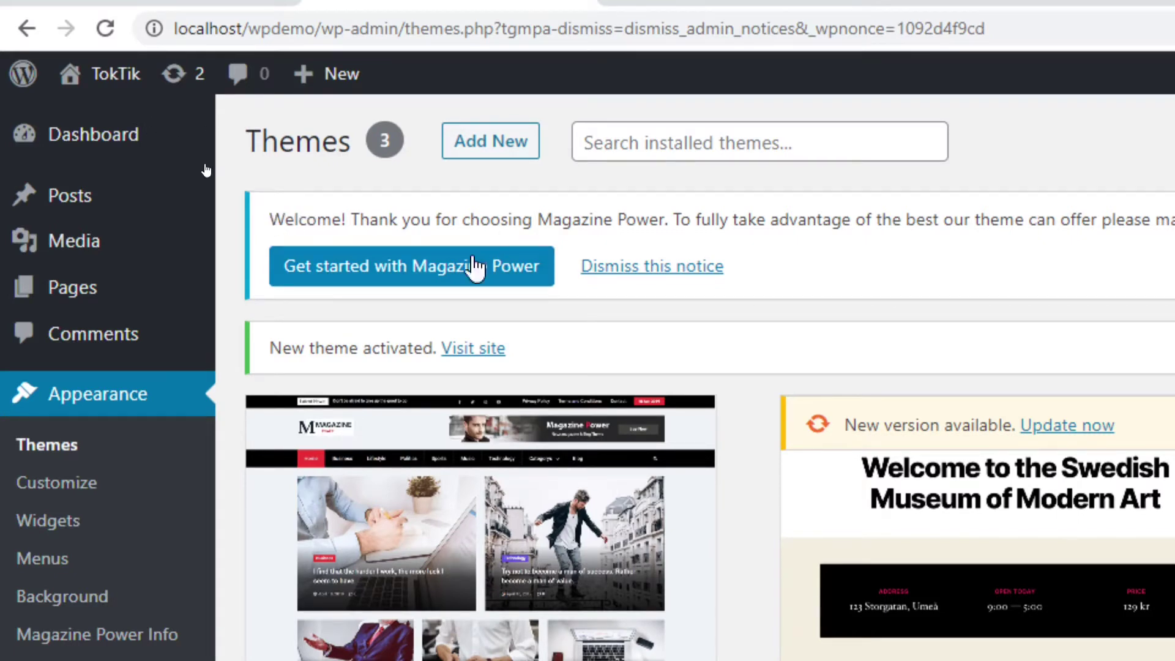
- Open the Magazine Power getting-started page and view the theme's documentation in a new tab
left_click(332, 284)
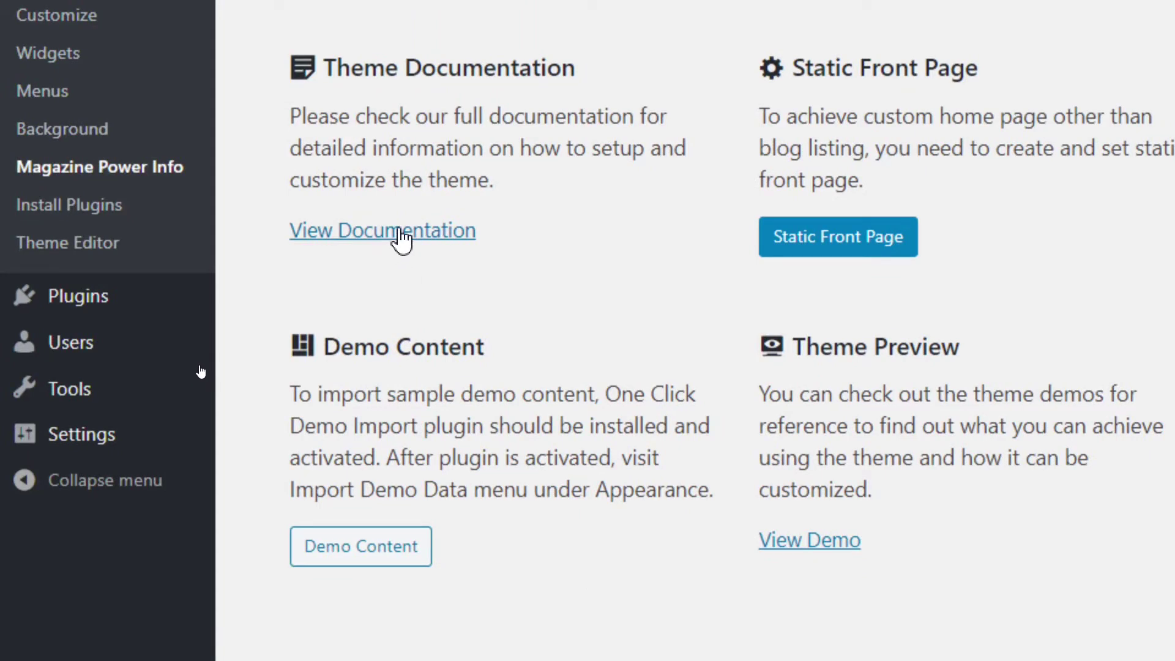
left_click(401, 239)
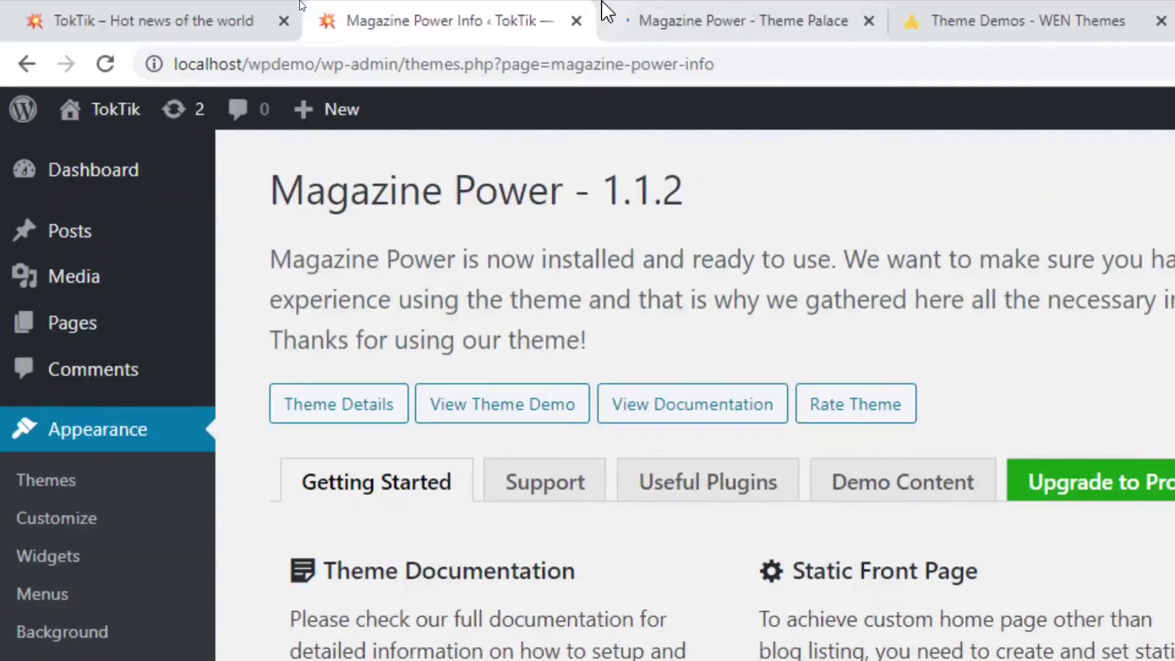
left_click(704, 12)
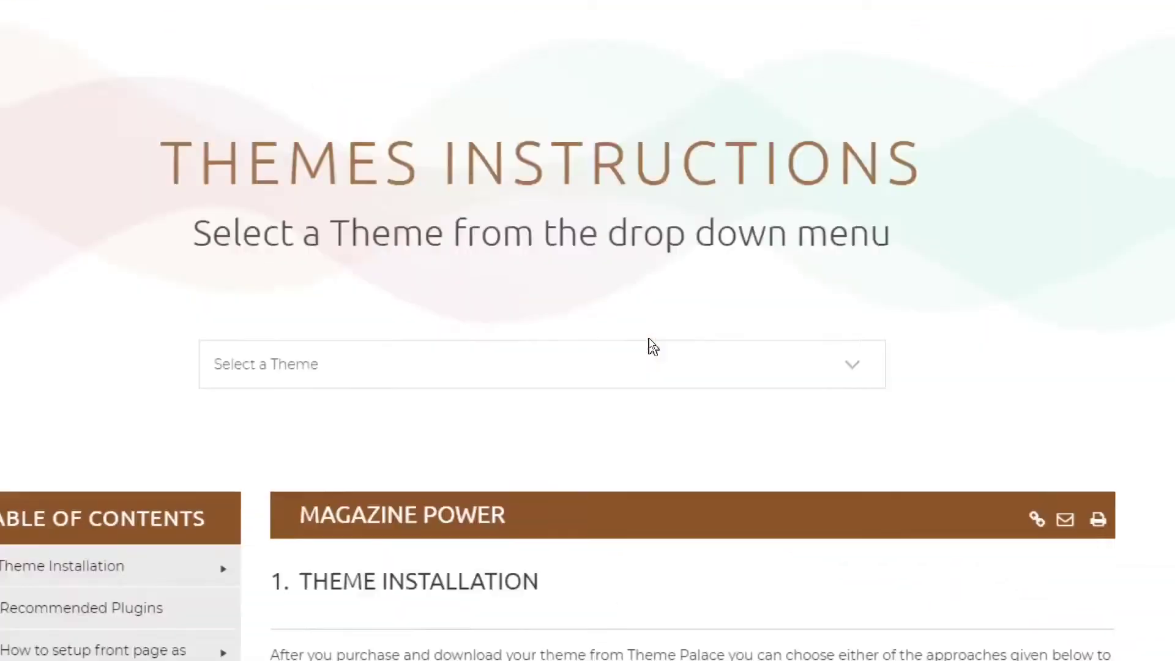
- Examine the Magazine Power documentation, from theme installation through the numbered front page sections shown in the demo
scroll(561, 574, "down", 4)
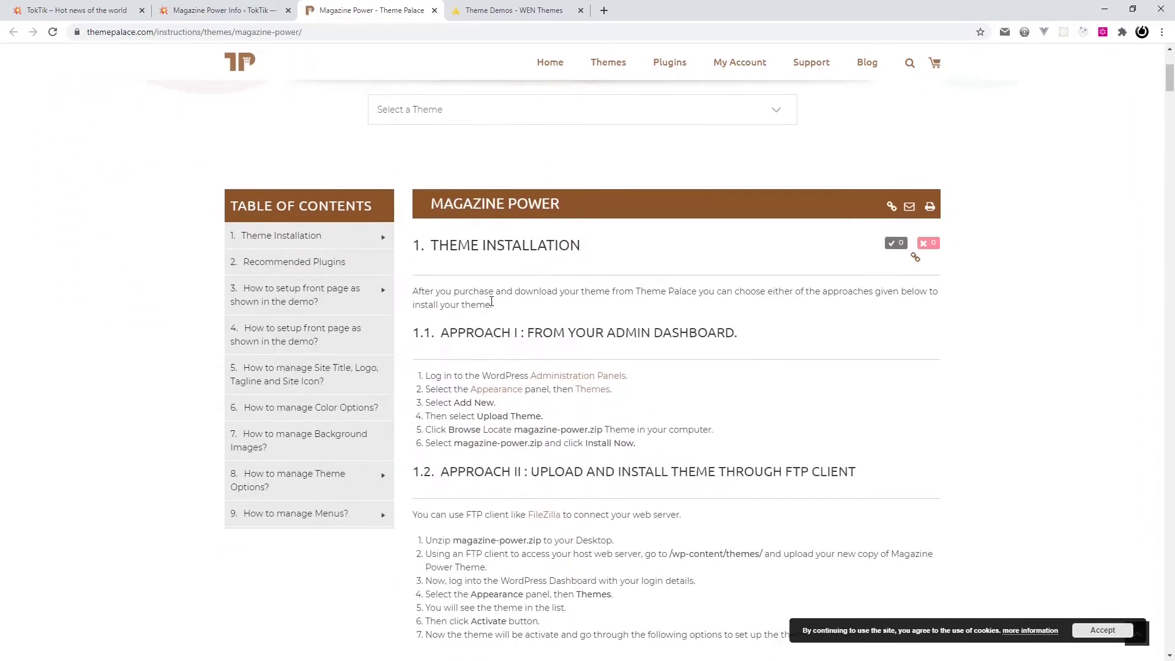
scroll(497, 364, "down", 10)
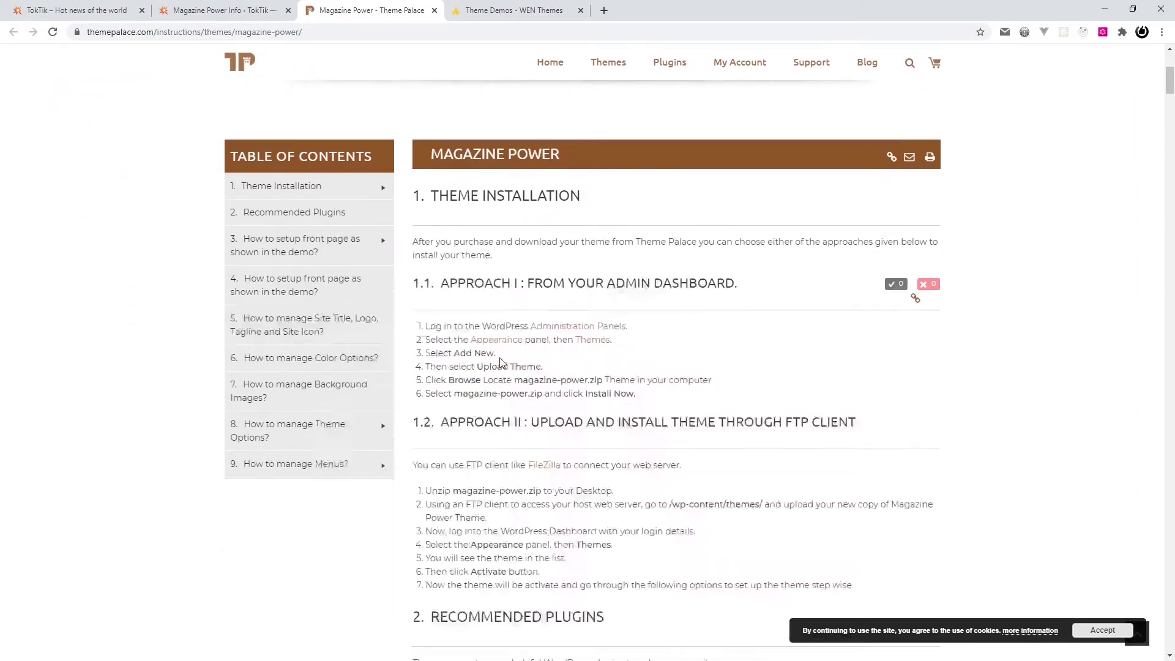
scroll(513, 351, "down", 7)
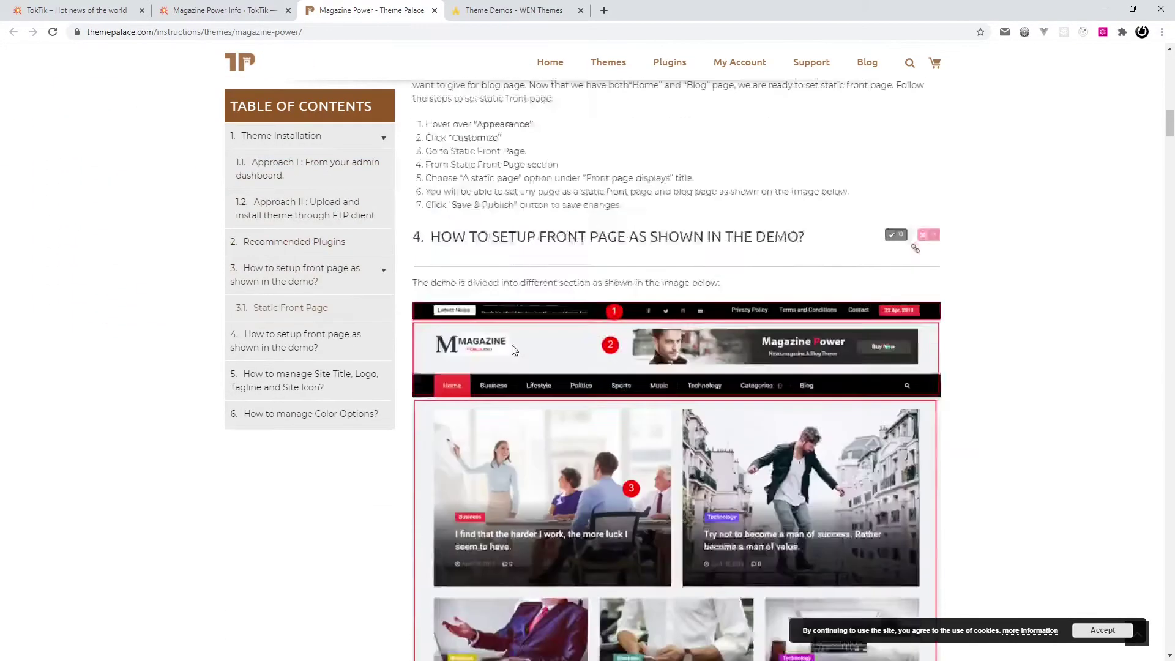
scroll(710, 410, "down", 7)
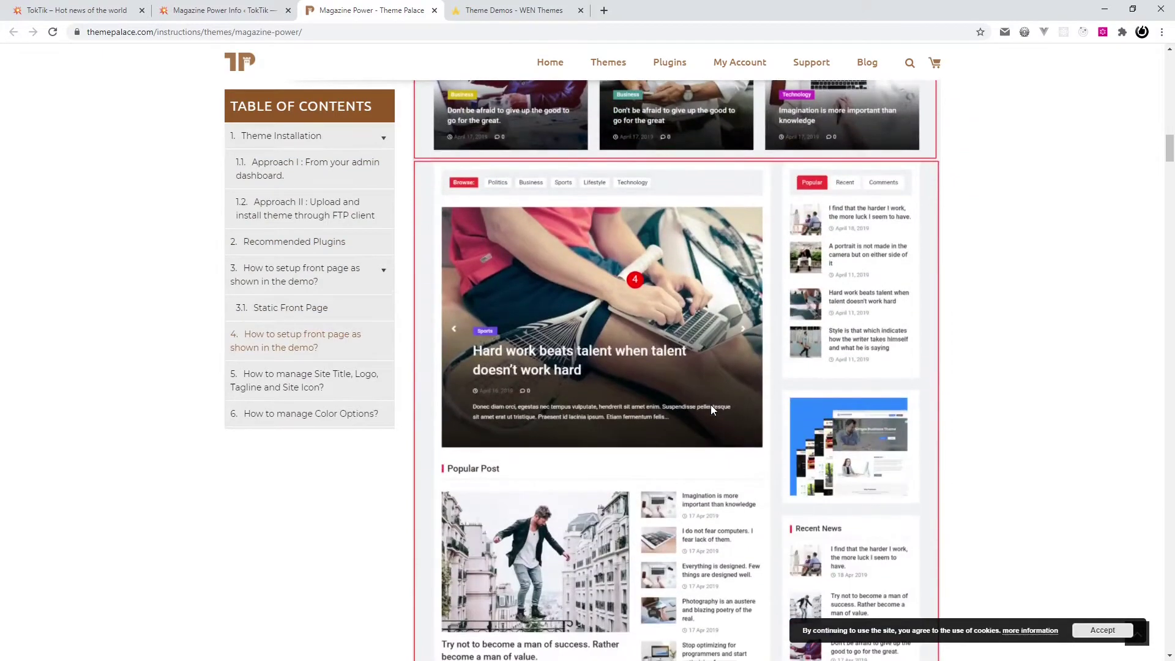
scroll(711, 405, "down", 8)
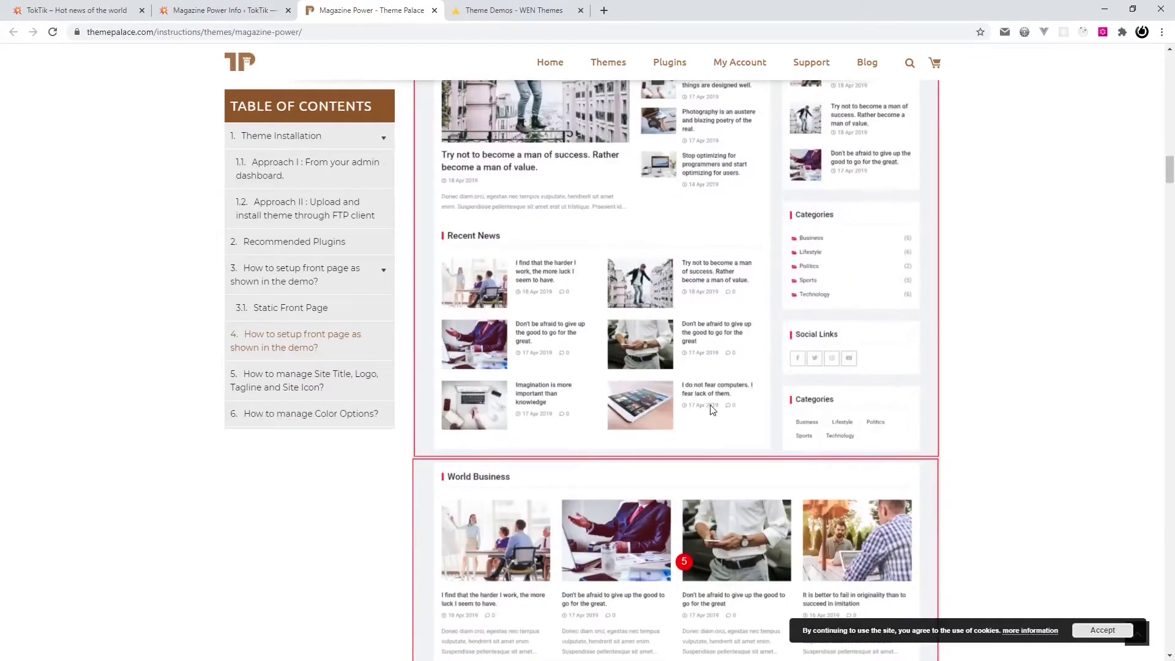
scroll(711, 409, "down", 9)
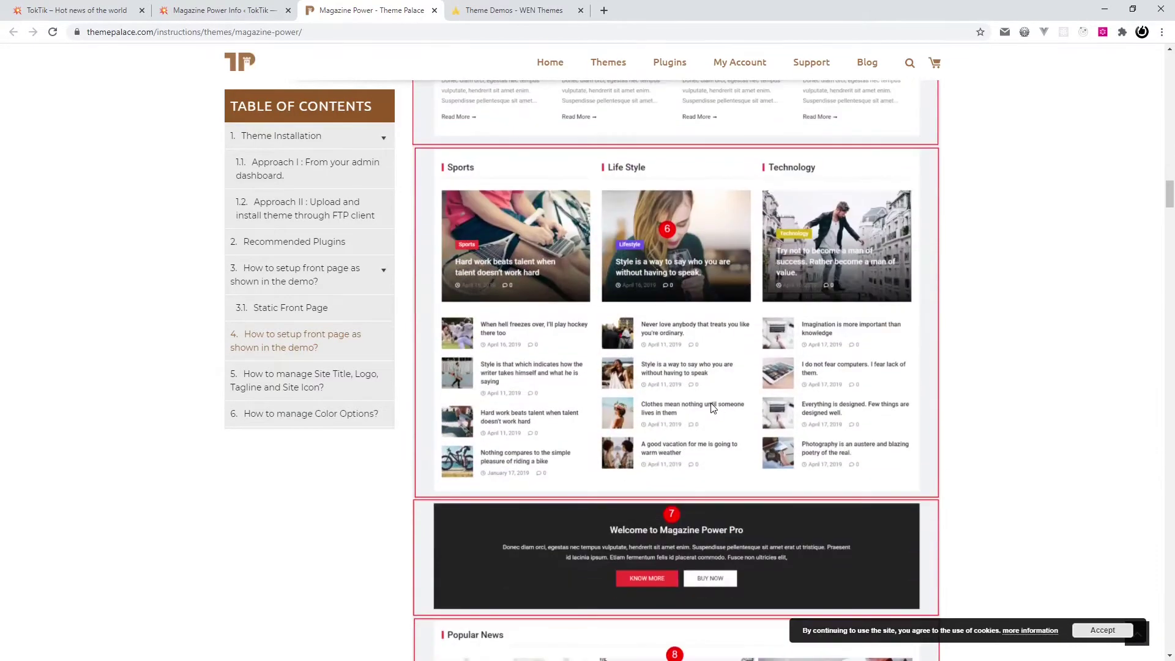
scroll(711, 407, "down", 7)
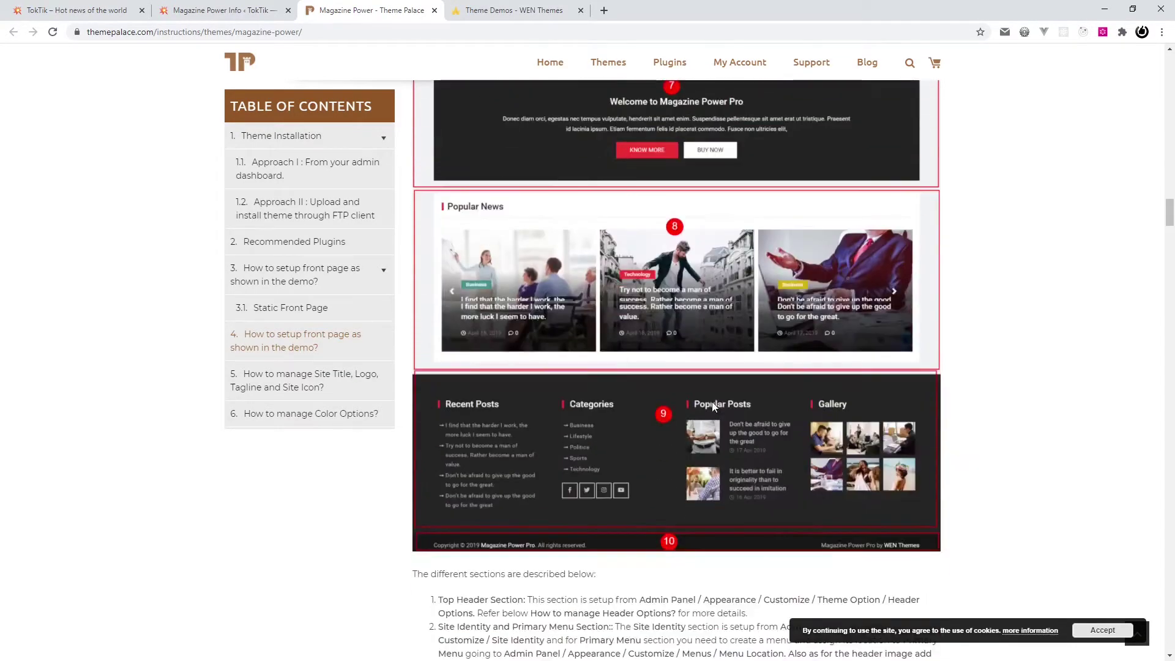
scroll(701, 425, "up", 20)
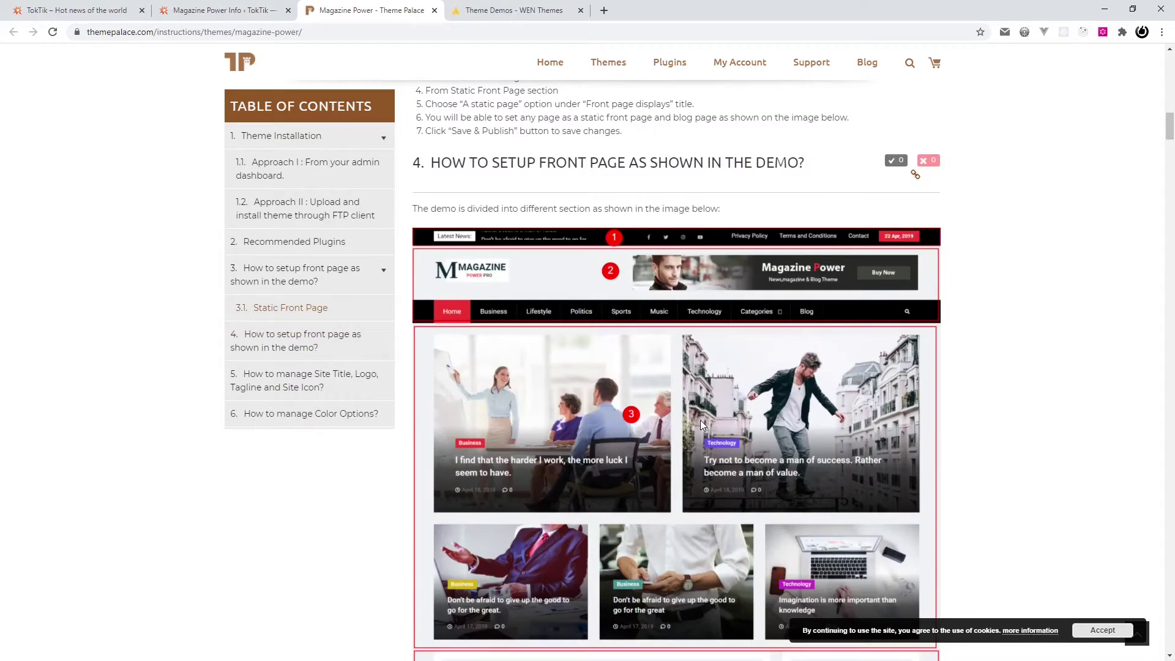
- Open the TokTik site in a new tab and check how its post list and sidebar look with Magazine Power
left_click(223, 9)
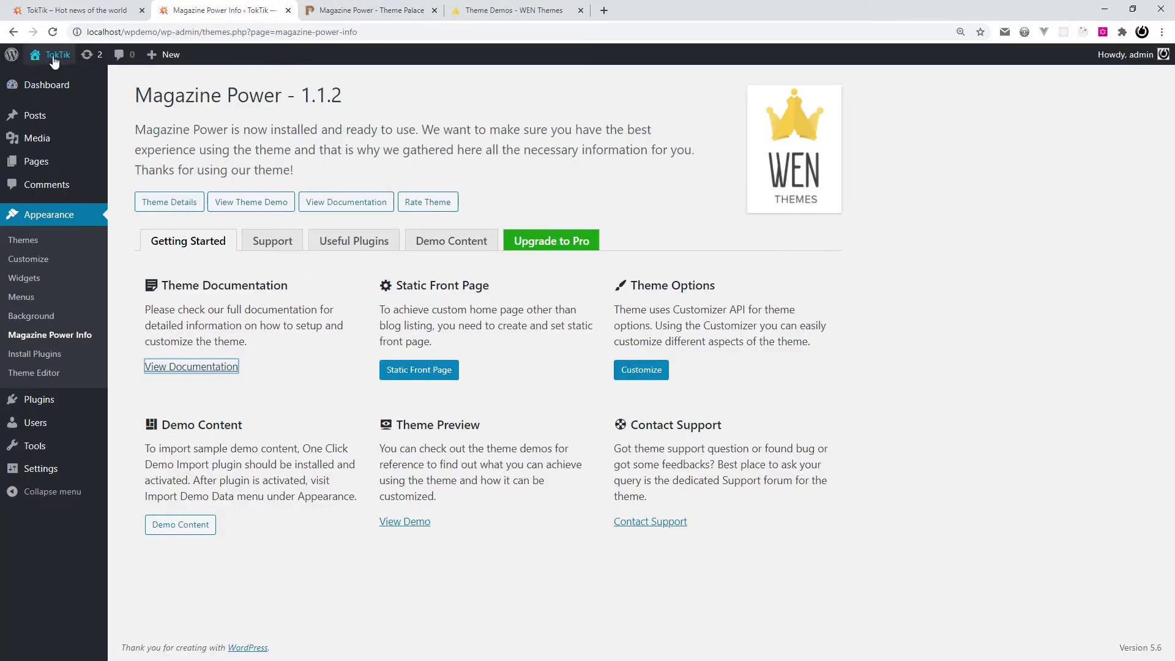
mouse_move(52, 54)
middle_click(49, 76)
left_click(518, 11)
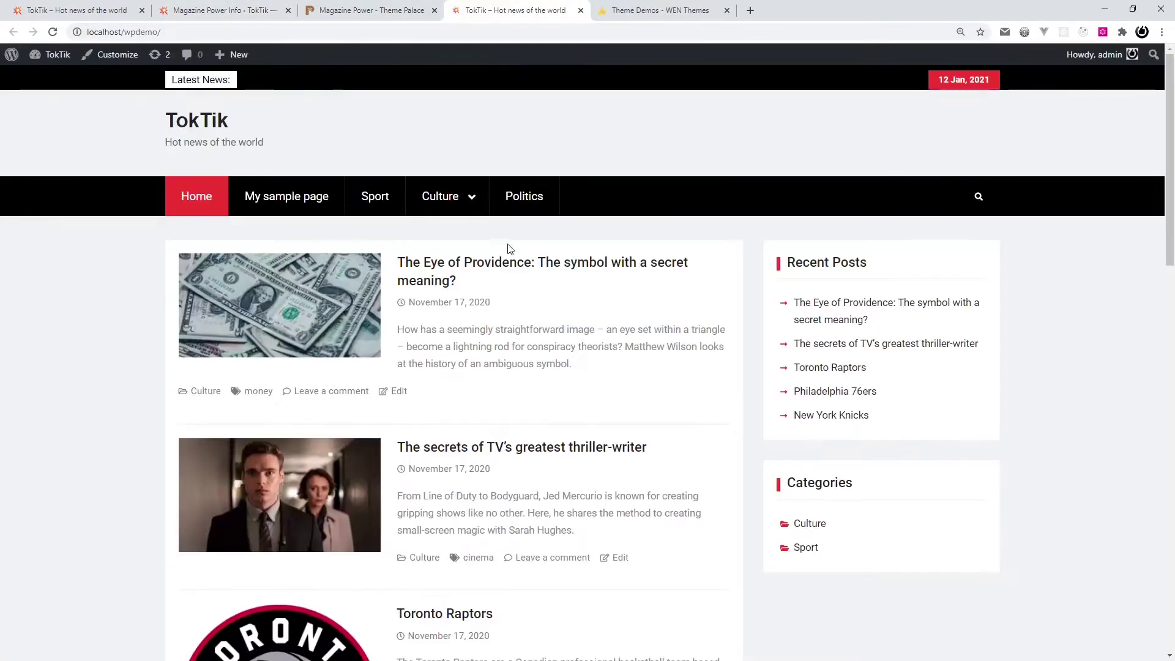
scroll(119, 343, "down", 6)
scroll(119, 343, "down", 12)
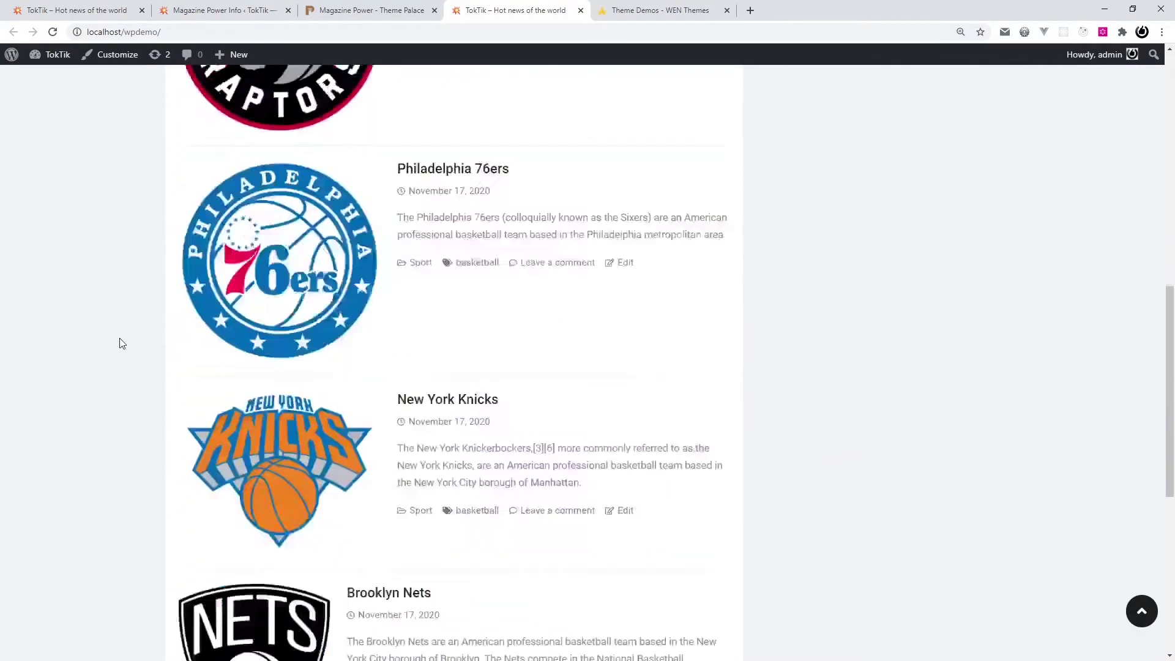
scroll(121, 342, "up", 7)
scroll(123, 341, "up", 11)
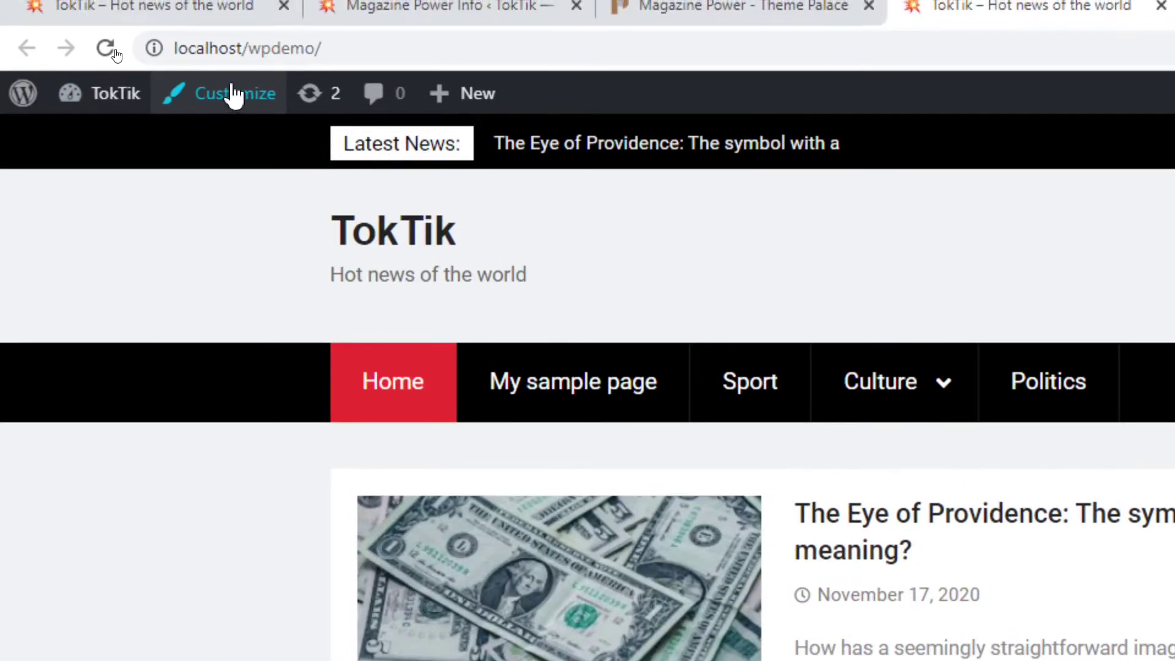
- Open the site customizer and go to the Header Options within Theme Options
left_click(227, 79)
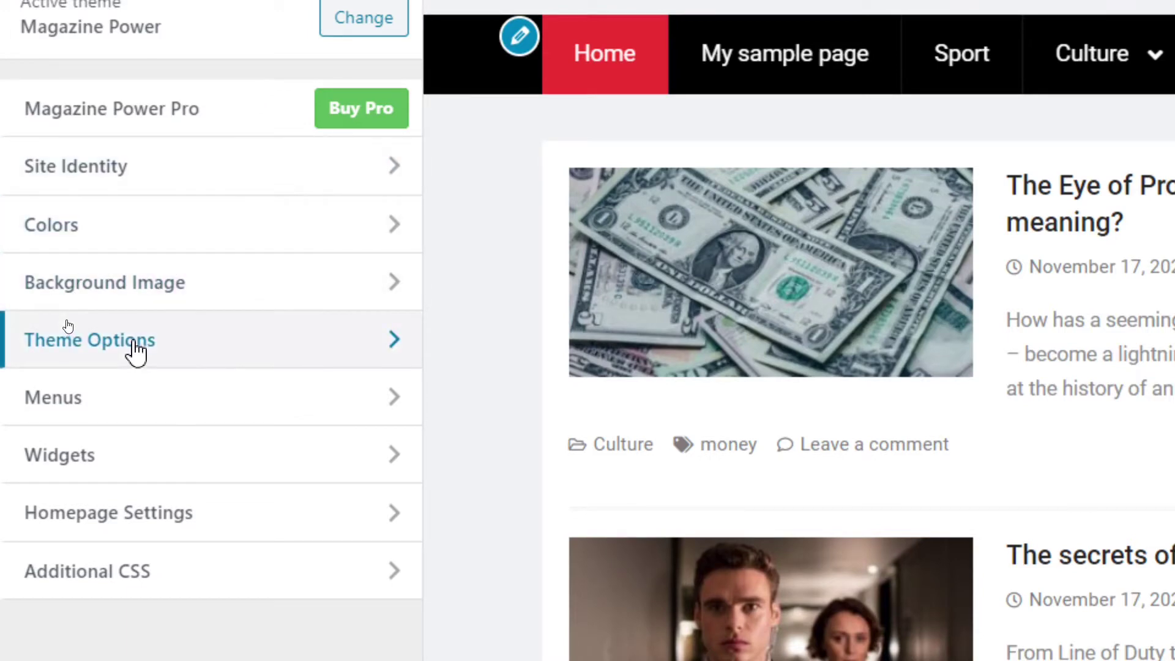
left_click(201, 348)
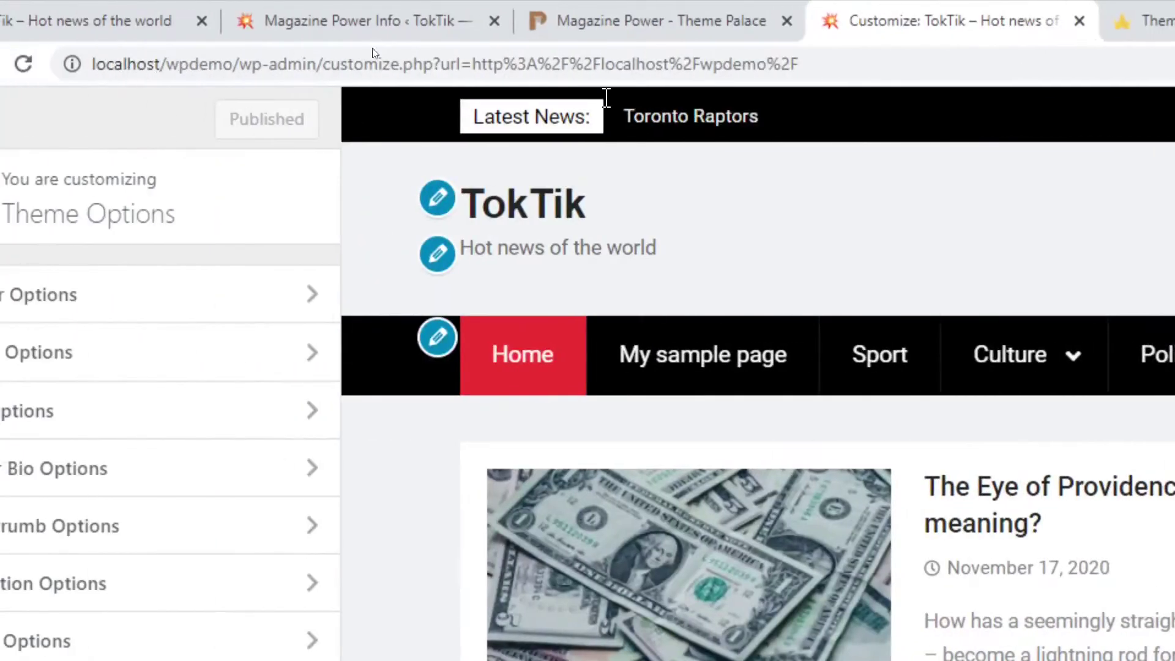
left_click_drag(474, 117, 826, 129)
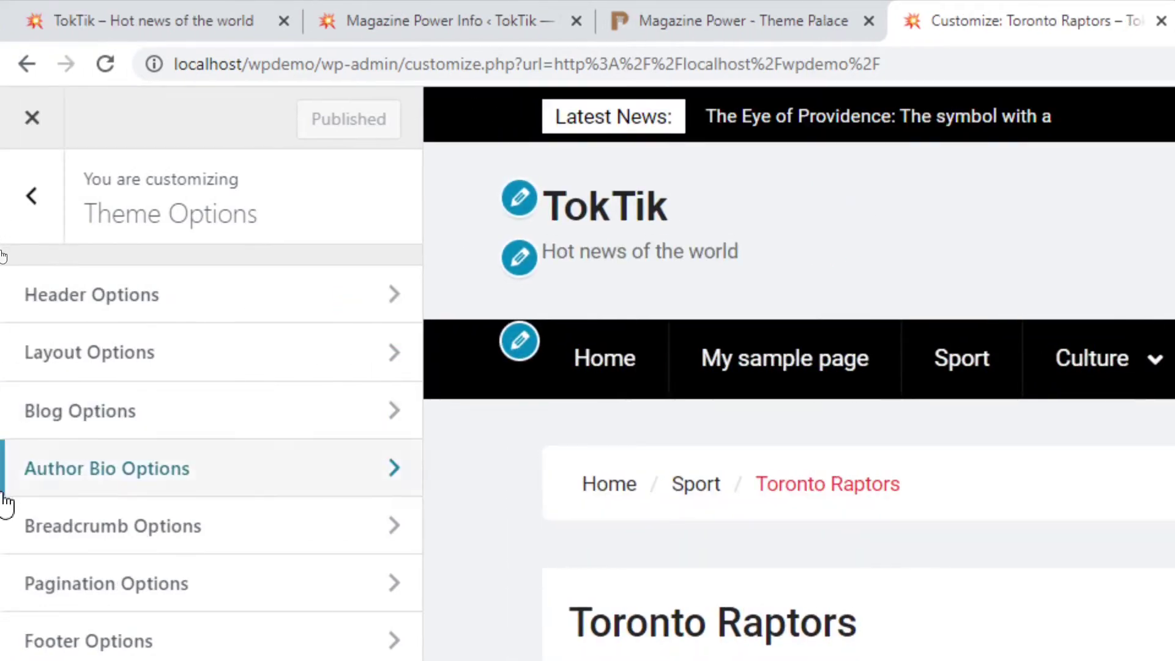
left_click(71, 311)
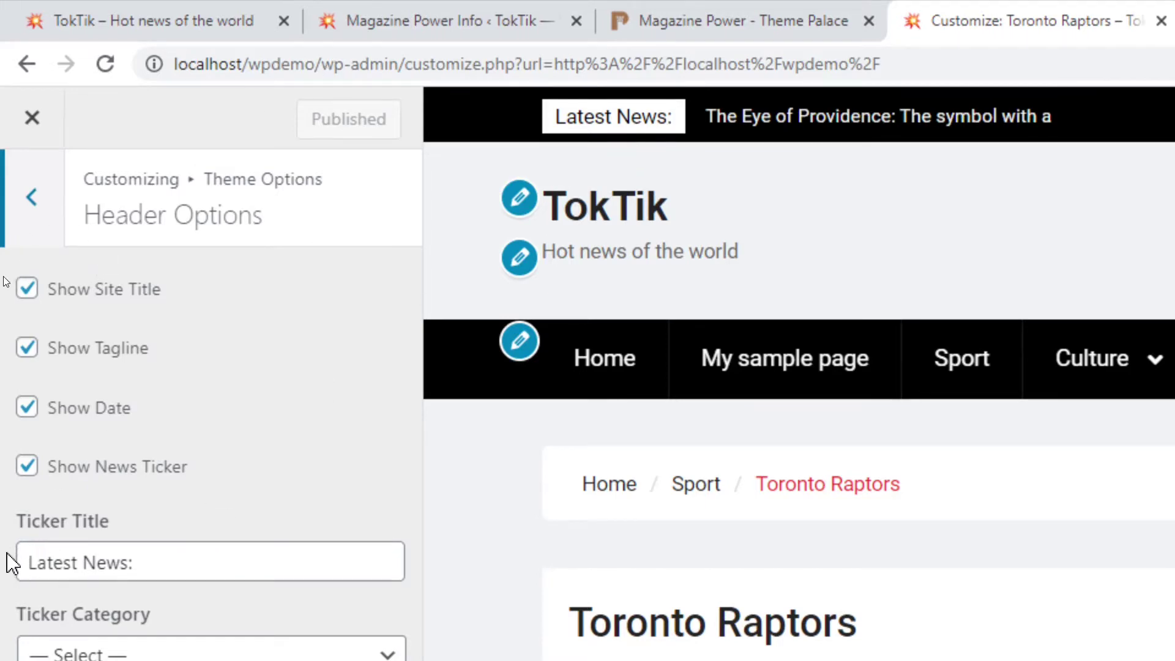
- Compare the Ticker Title setting with the Latest News label in the preview and check the available ticker categories
left_click_drag(31, 556, 199, 553)
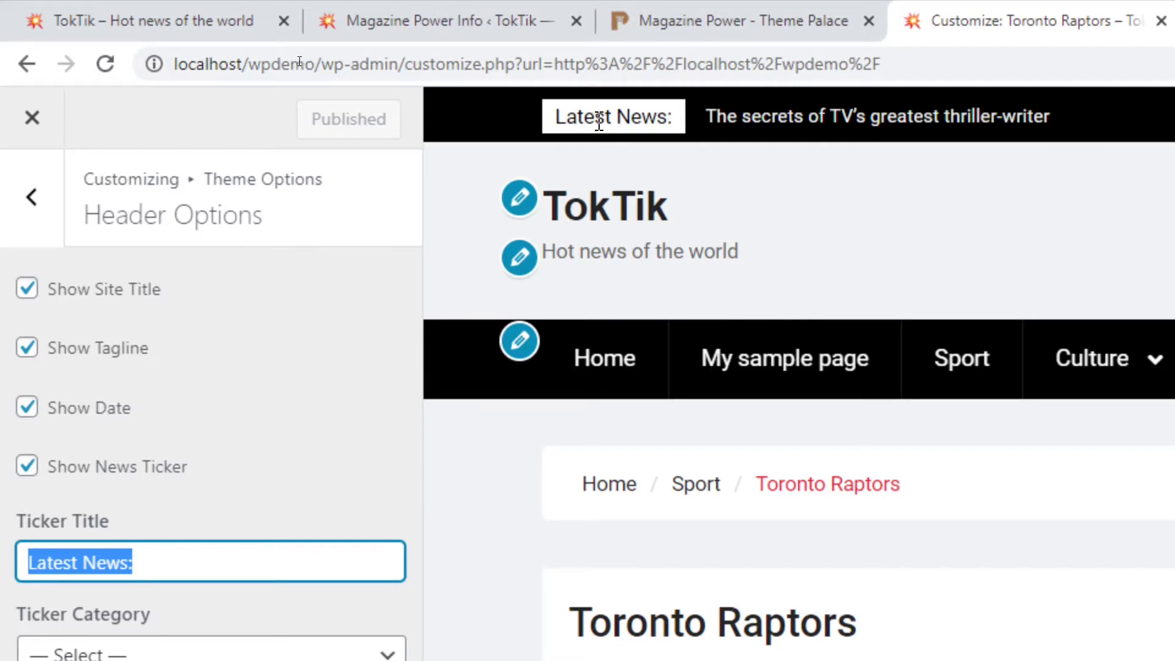
left_click_drag(554, 116, 676, 115)
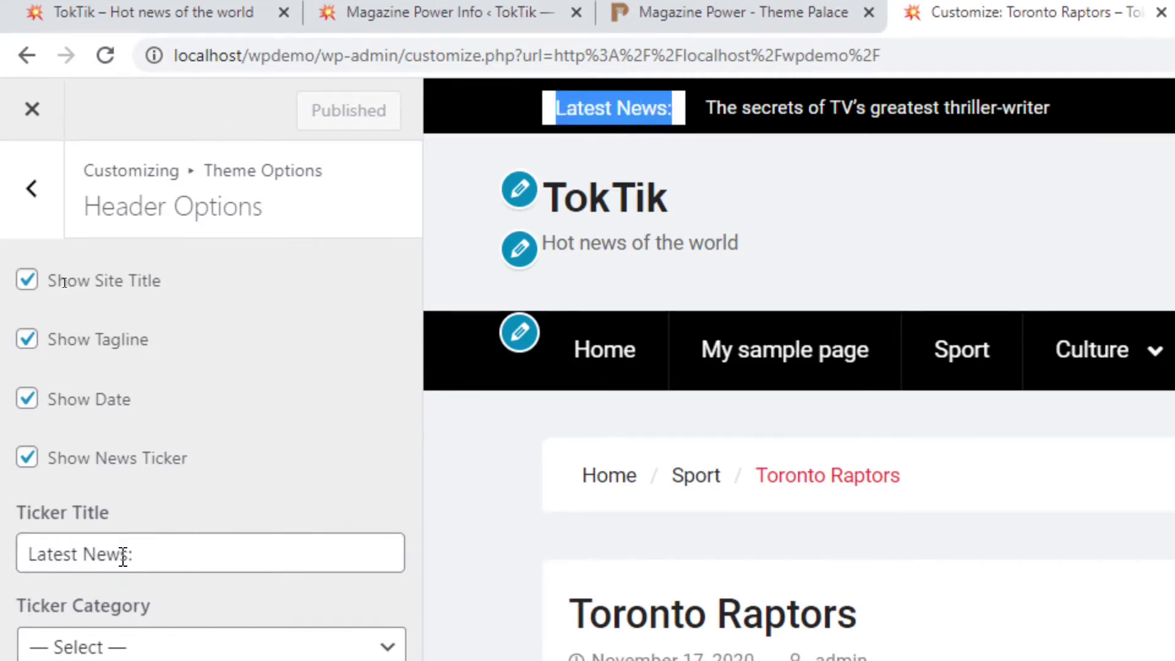
left_click(176, 557)
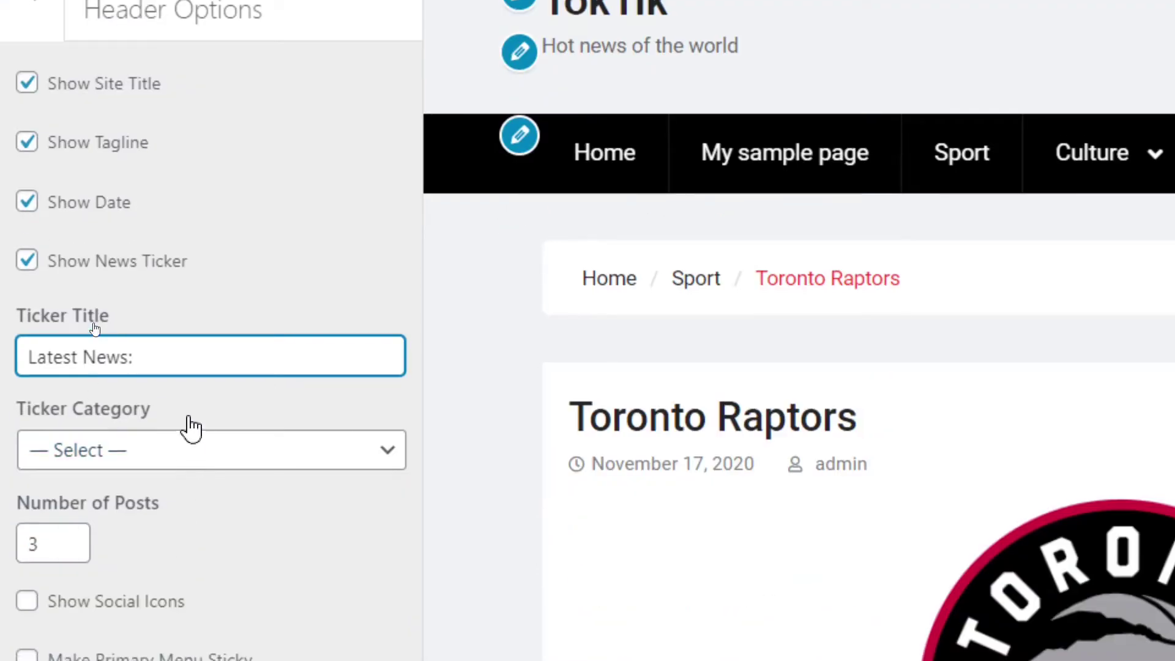
left_click(208, 452)
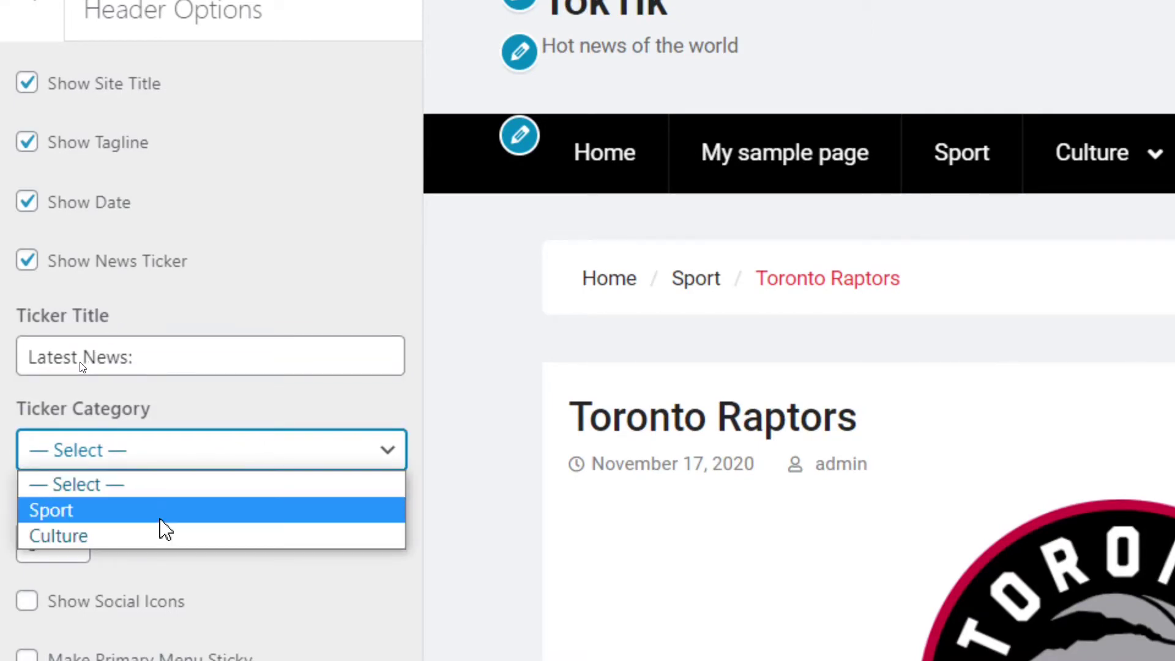
left_click(248, 451)
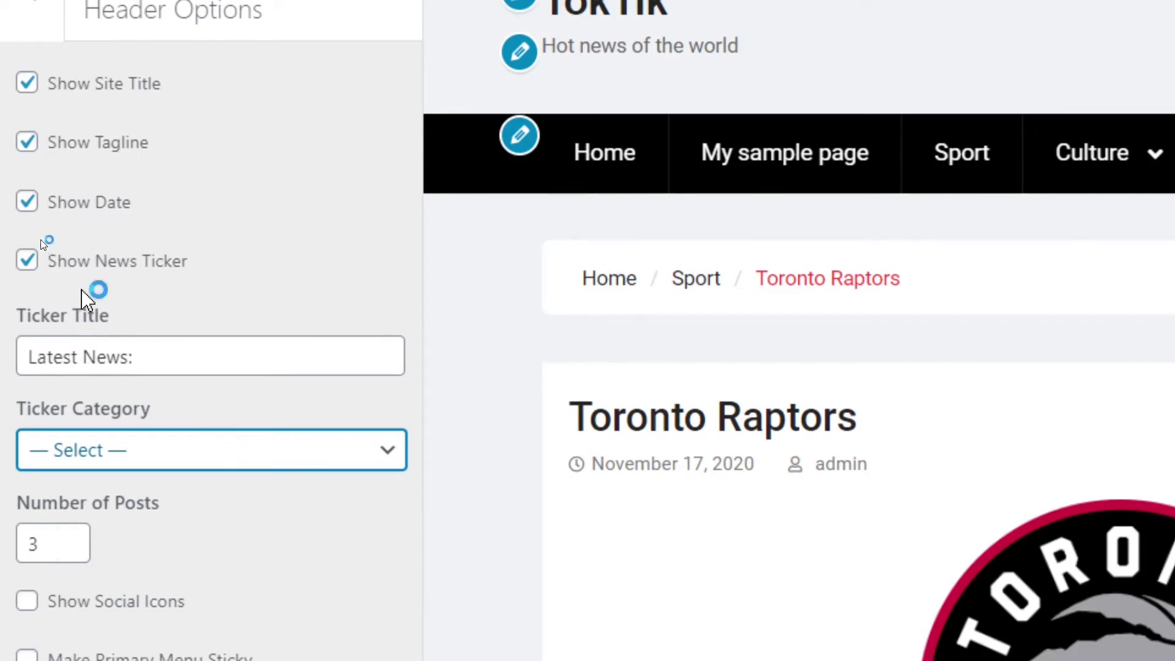
- Hide the news ticker and date in the header, try the social icons option, and make the primary menu sticky
left_click(27, 268)
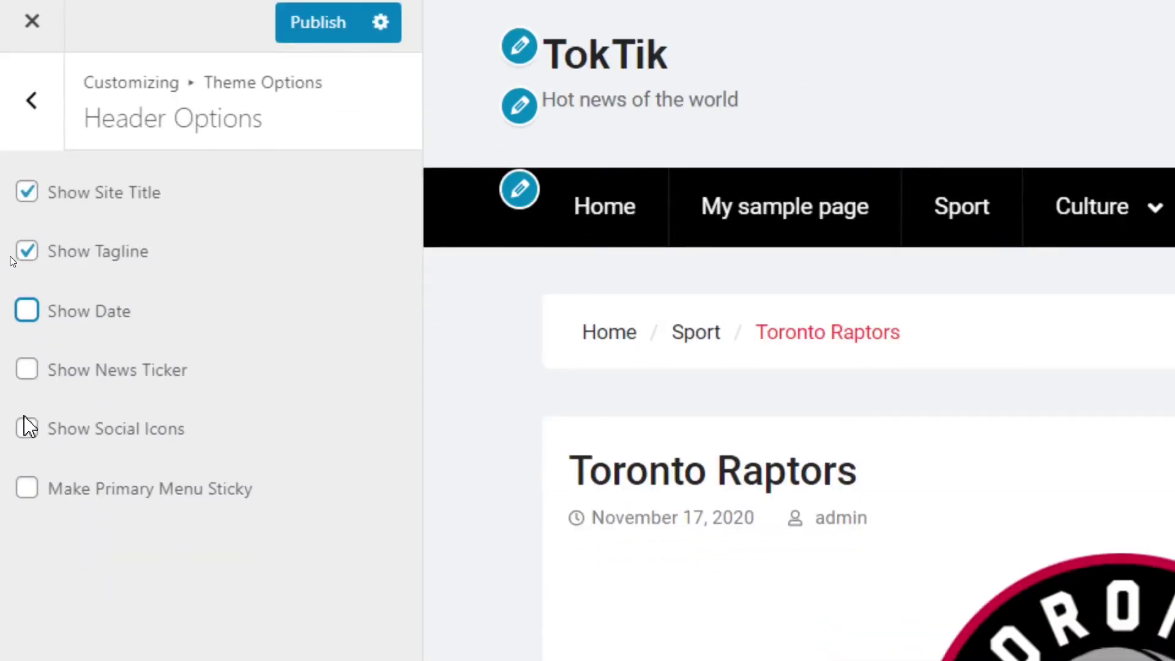
left_click(26, 436)
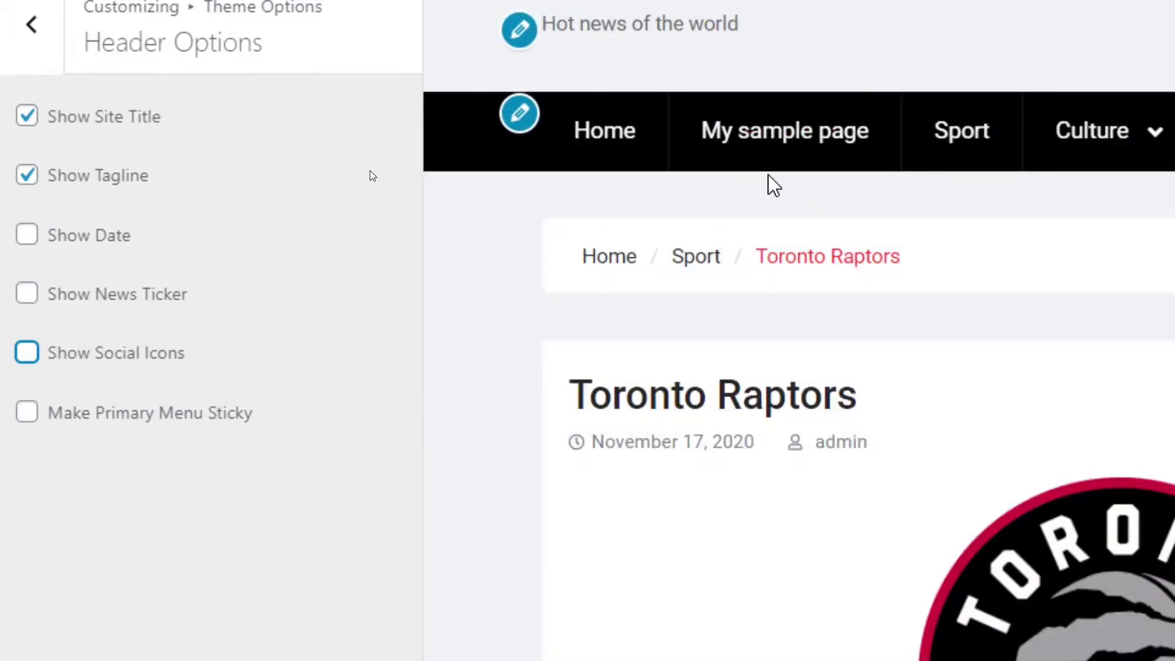
left_click(27, 412)
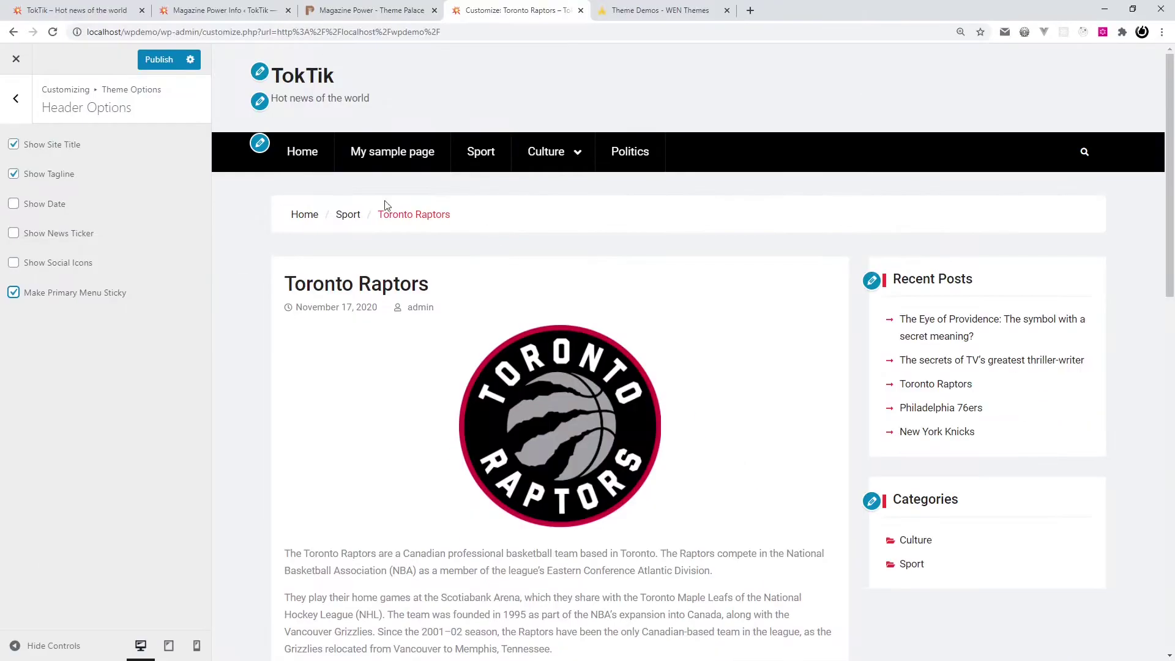
- Check how the sticky primary menu behaves along the length of the Toronto Raptors post in the preview
scroll(531, 238, "down", 2)
scroll(533, 252, "up", 2)
scroll(531, 248, "down", 4)
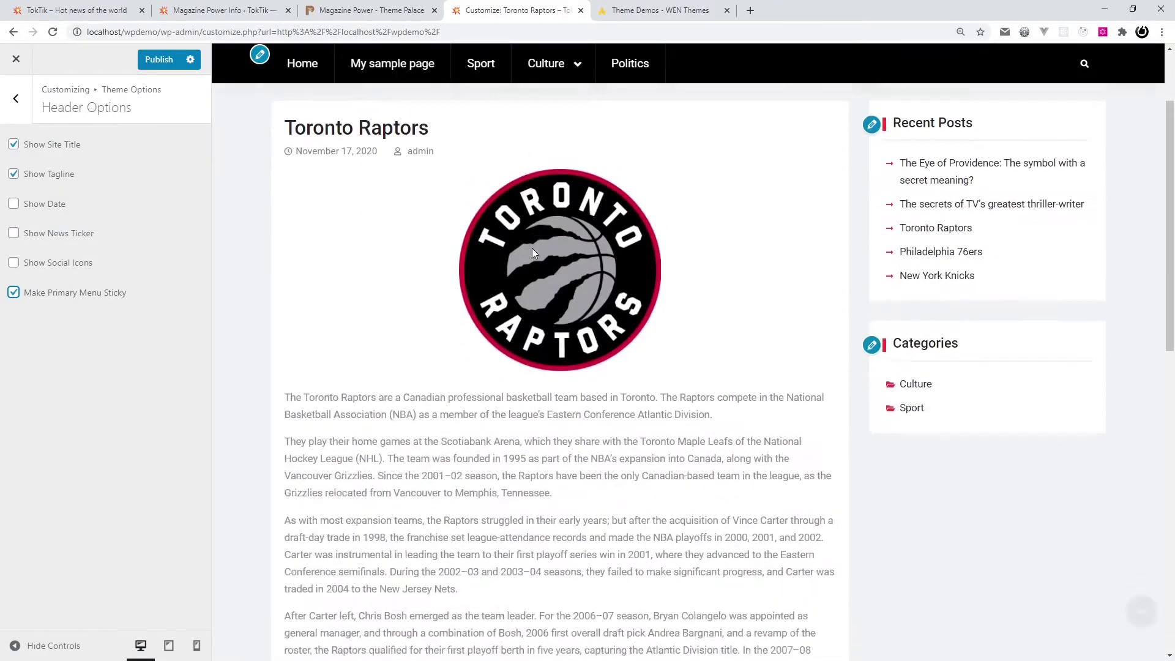
scroll(534, 253, "up", 4)
scroll(534, 253, "down", 15)
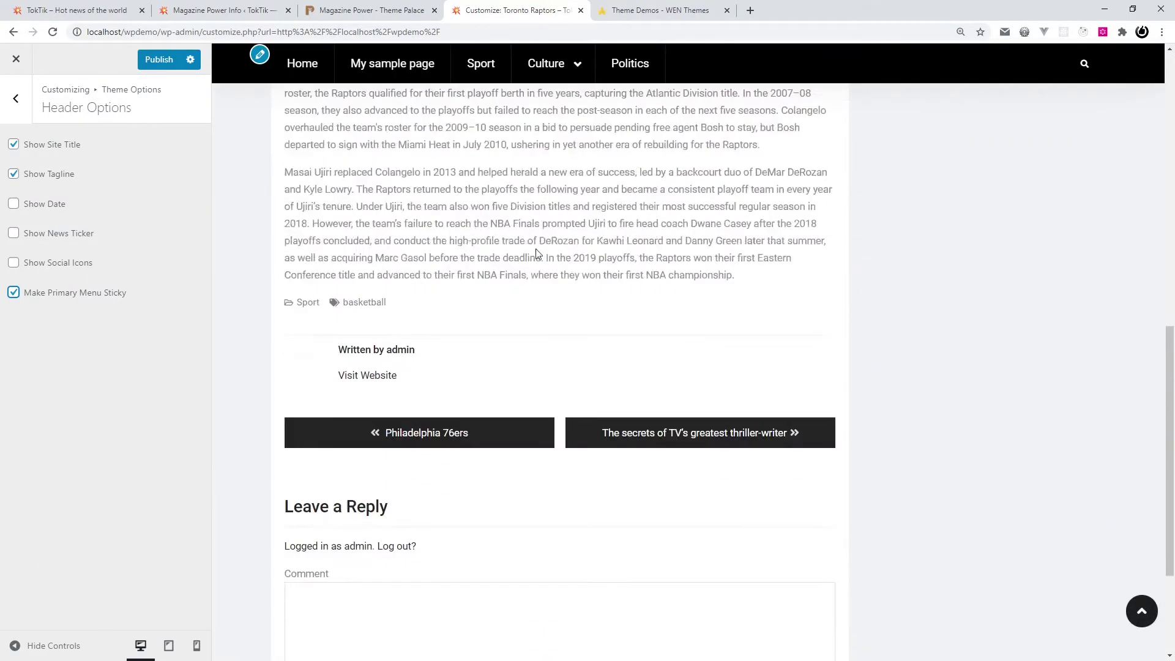
scroll(535, 253, "up", 15)
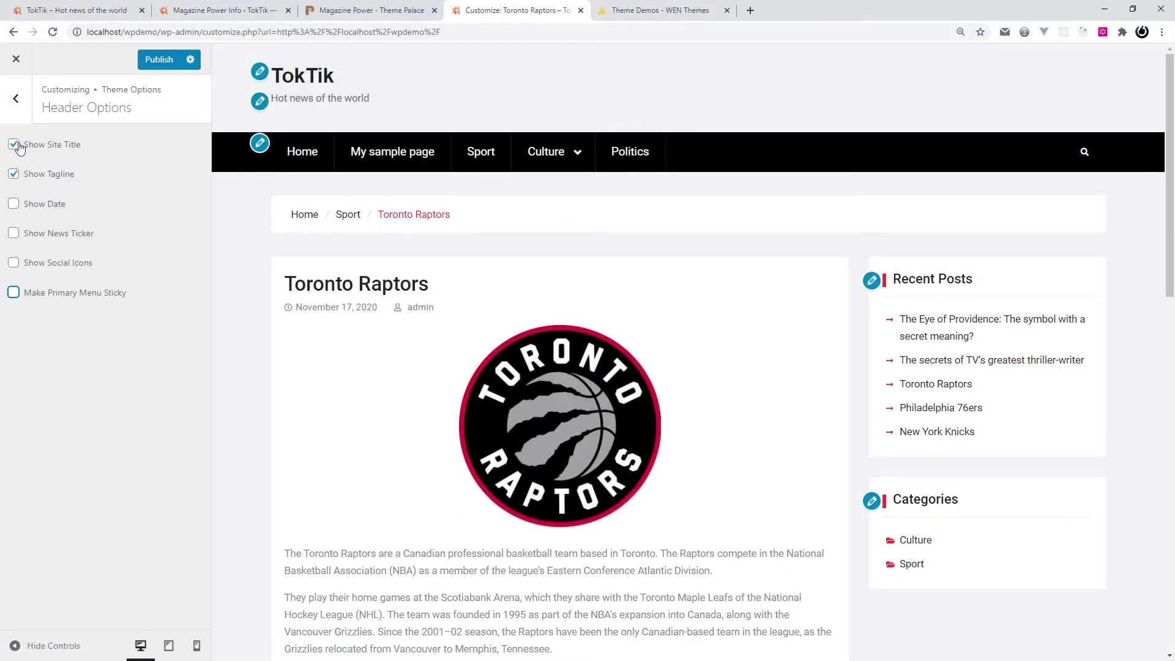
- Hide the tagline and the site title in the header, and open the Site Identity settings
left_click_drag(290, 98, 382, 104)
left_click(14, 174)
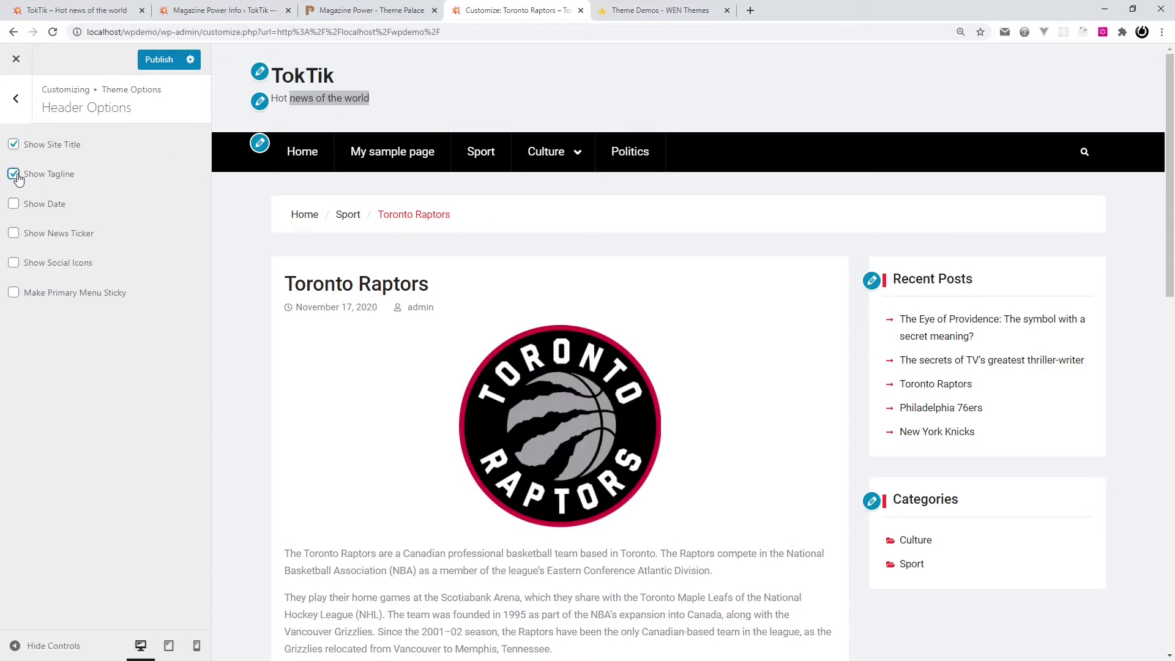
left_click(13, 146)
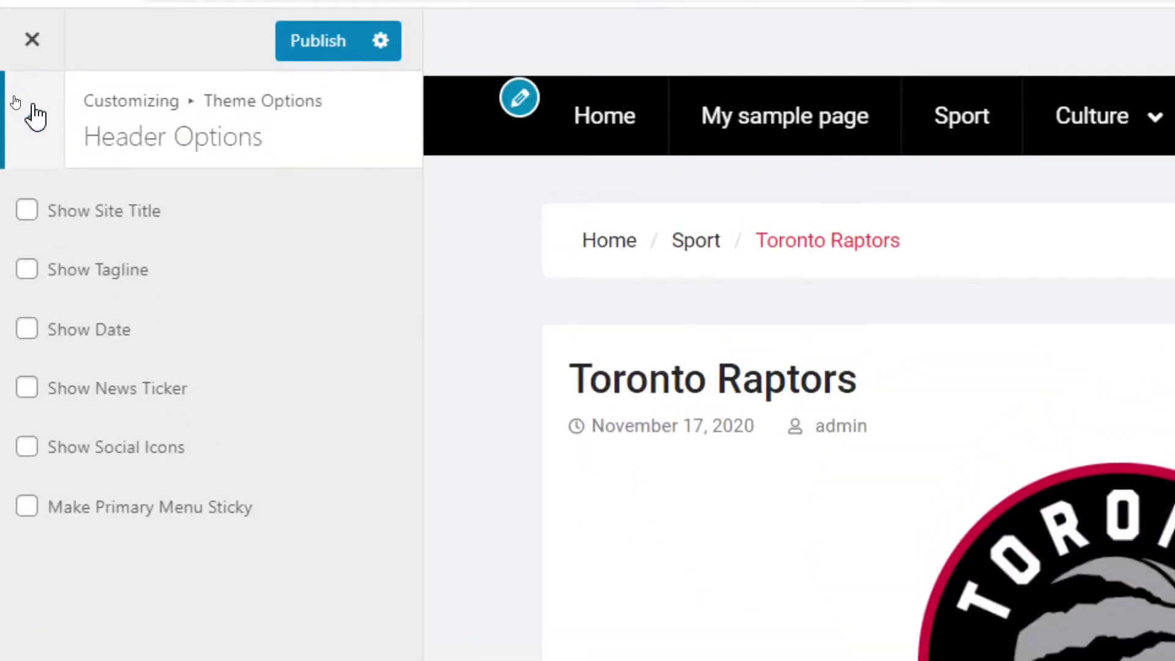
left_click(28, 129)
left_click(28, 117)
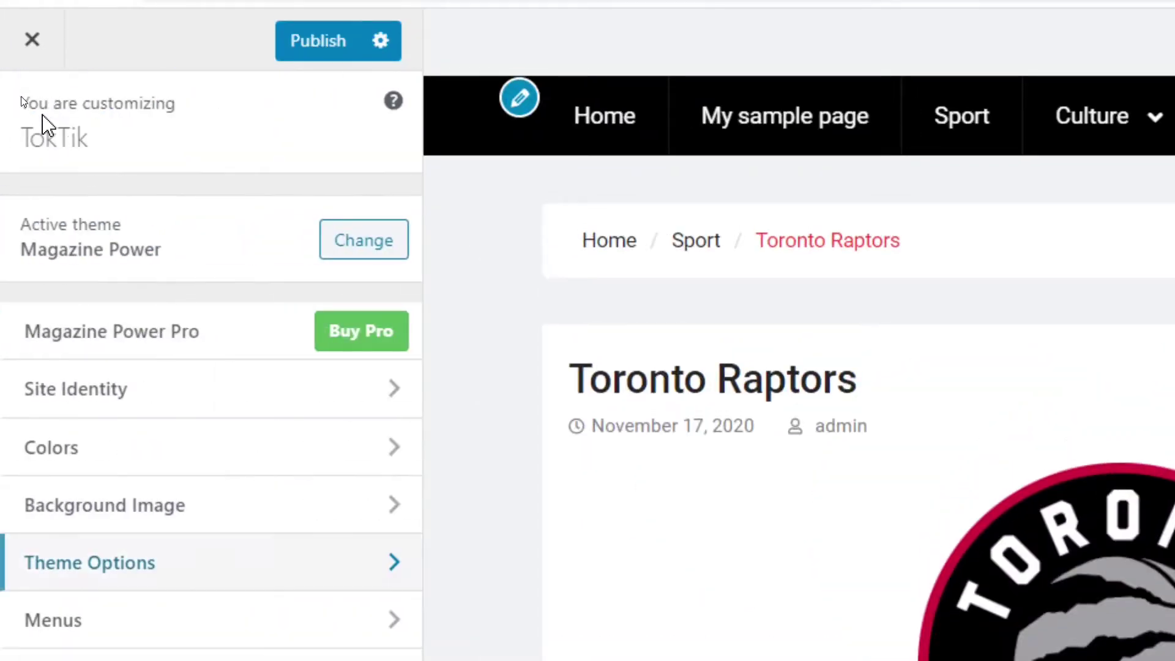
left_click(199, 388)
- Try the explosion image cropped-094-1.png from the media library as the site logo and remove it again
left_click(204, 265)
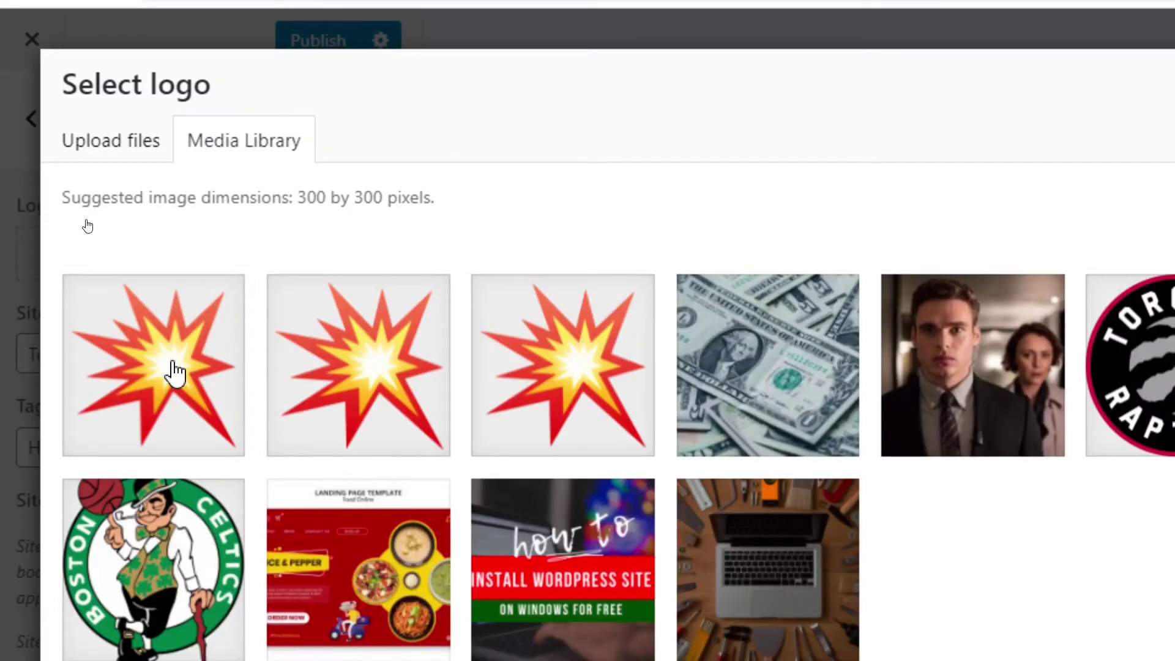
left_click(169, 372)
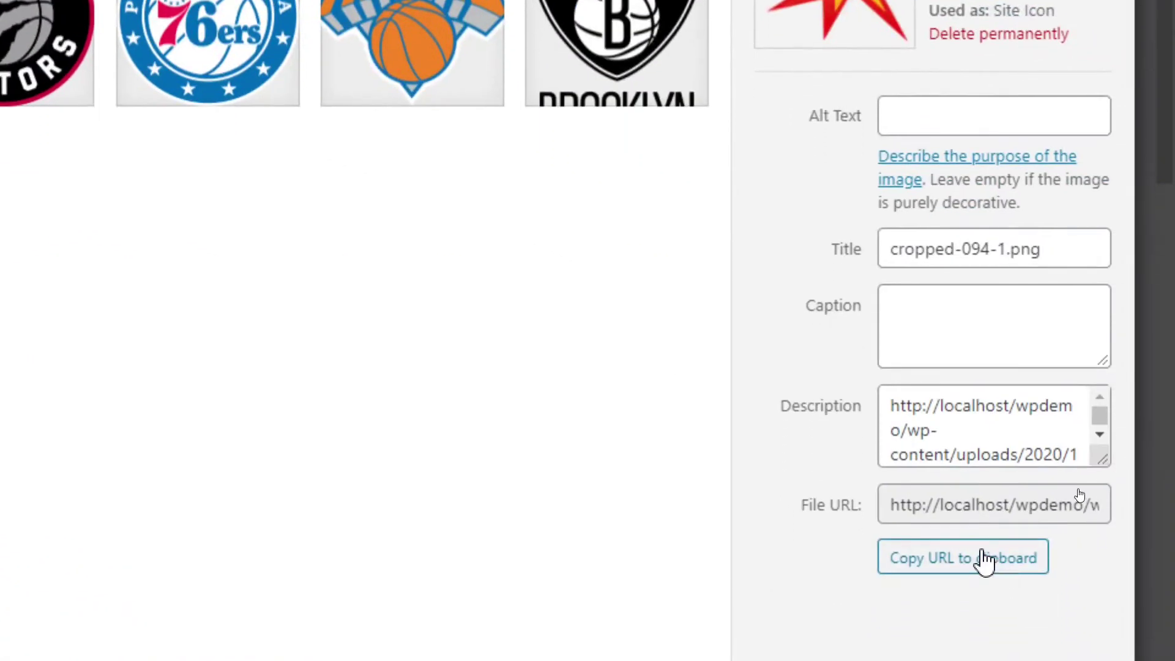
left_click(1016, 635)
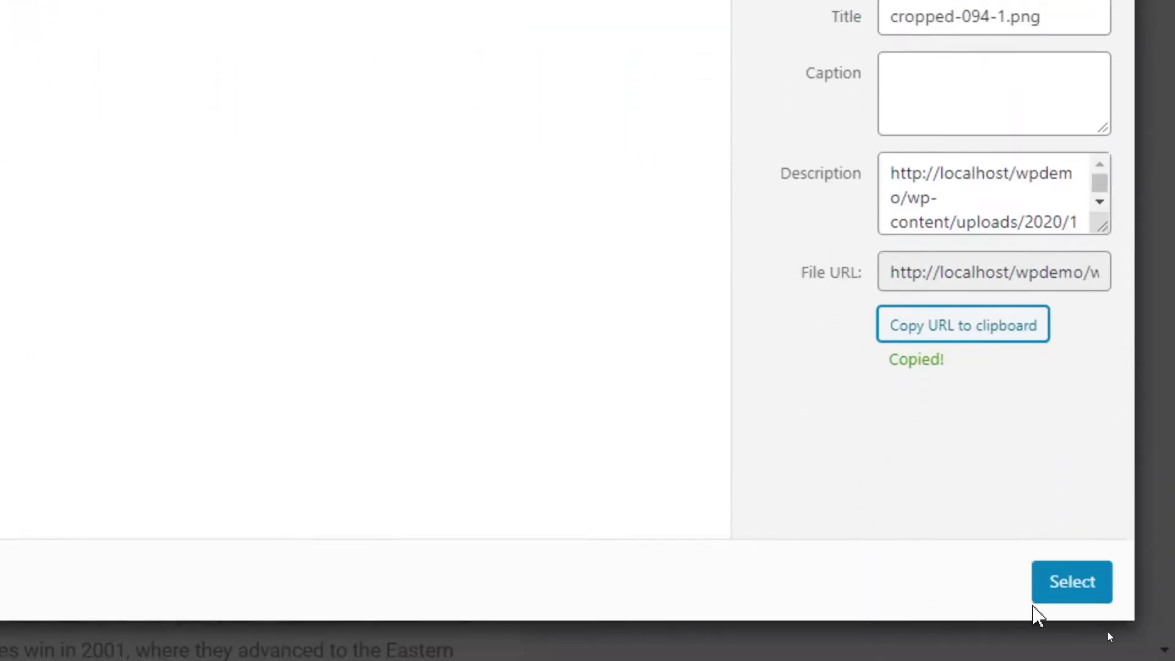
left_click(1095, 585)
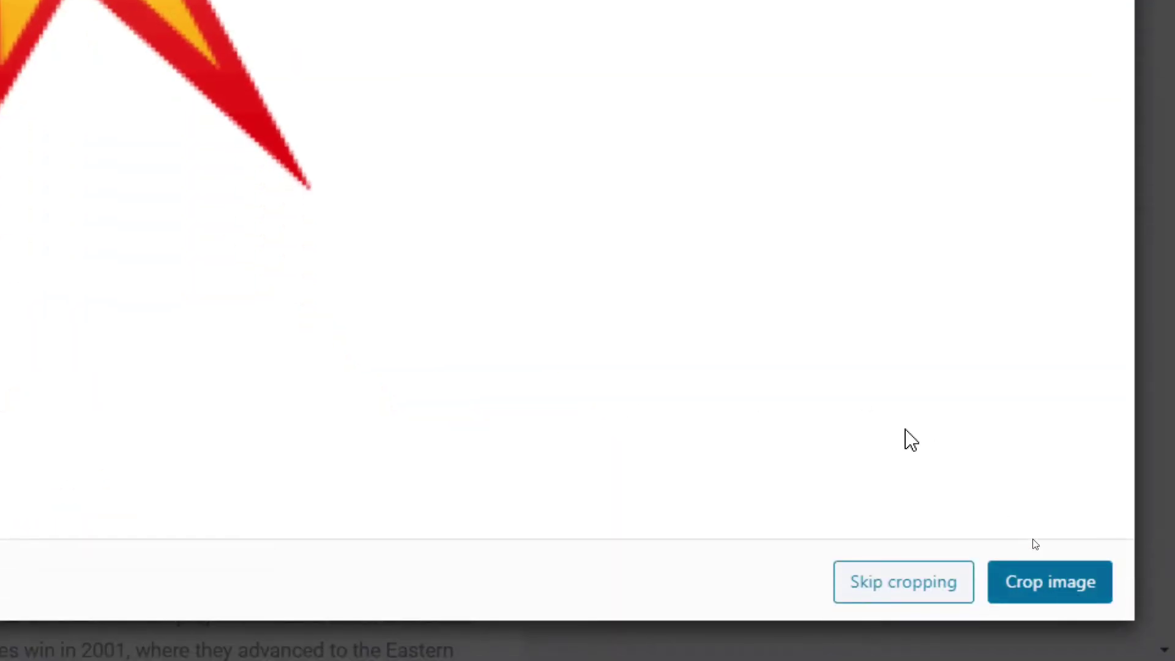
left_click(1050, 582)
left_click(924, 581)
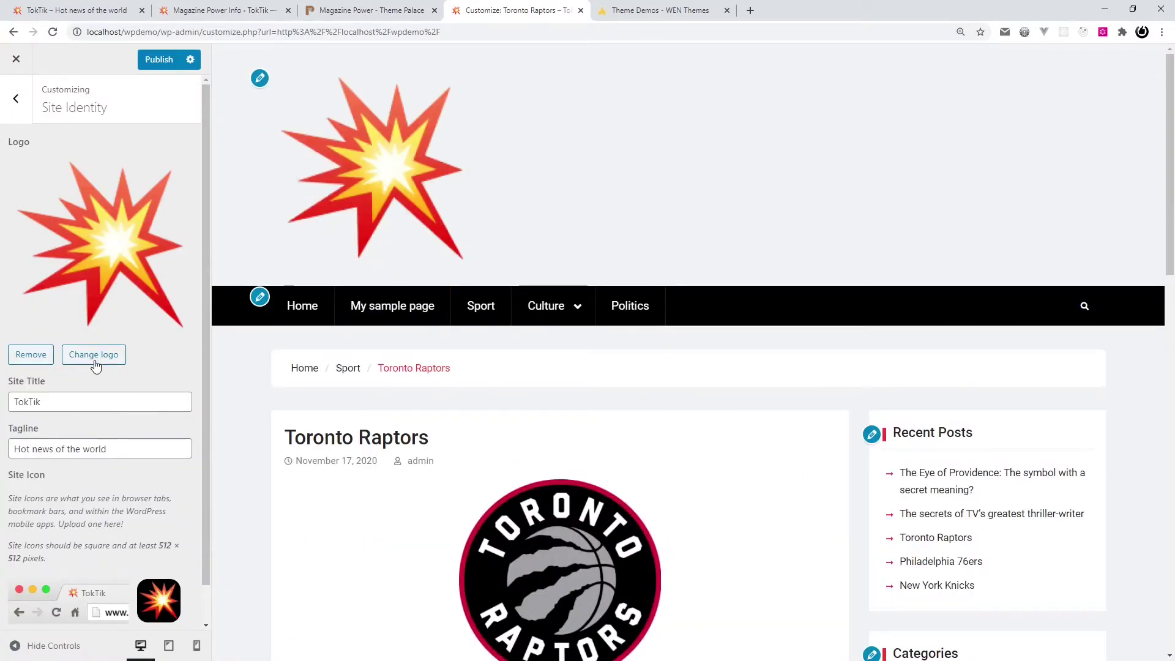
left_click(25, 357)
- Upload logo.png as the new site logo and compare the header with the Magazine Power demo site
left_click(116, 167)
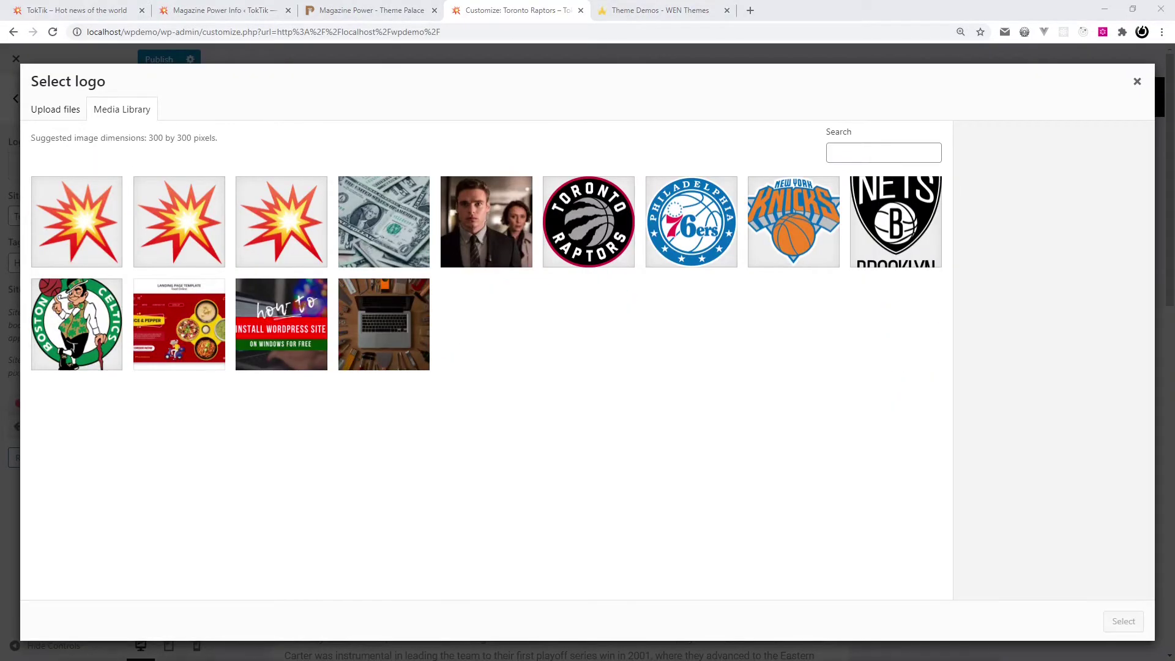
left_click_drag(502, 526, 535, 479)
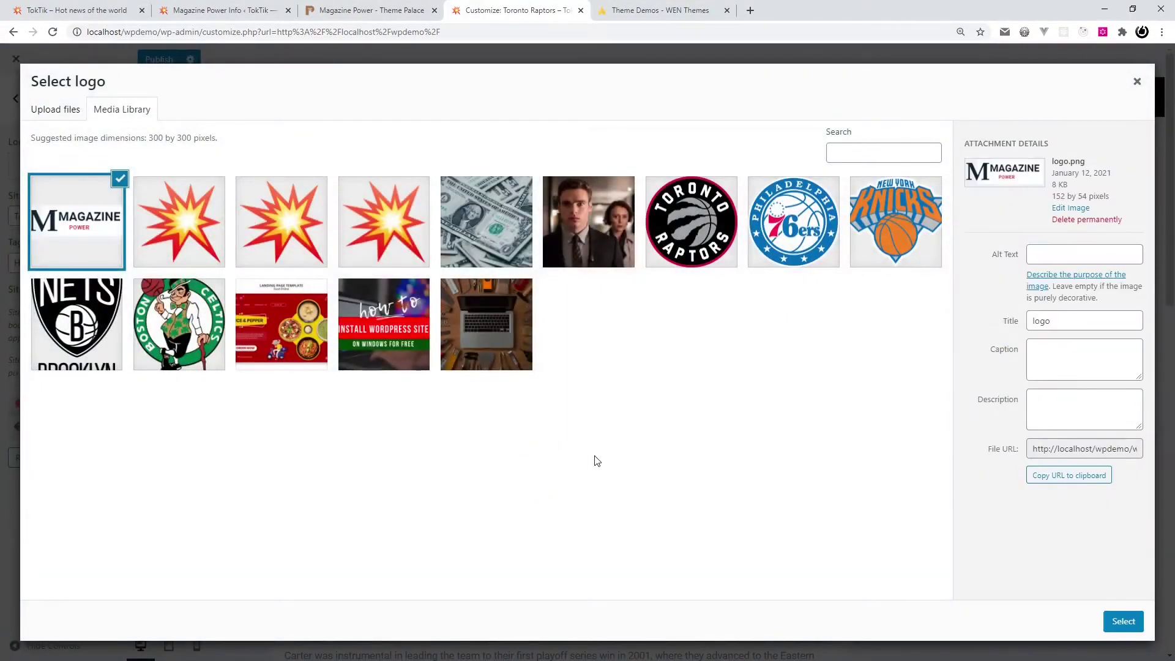
left_click(1123, 622)
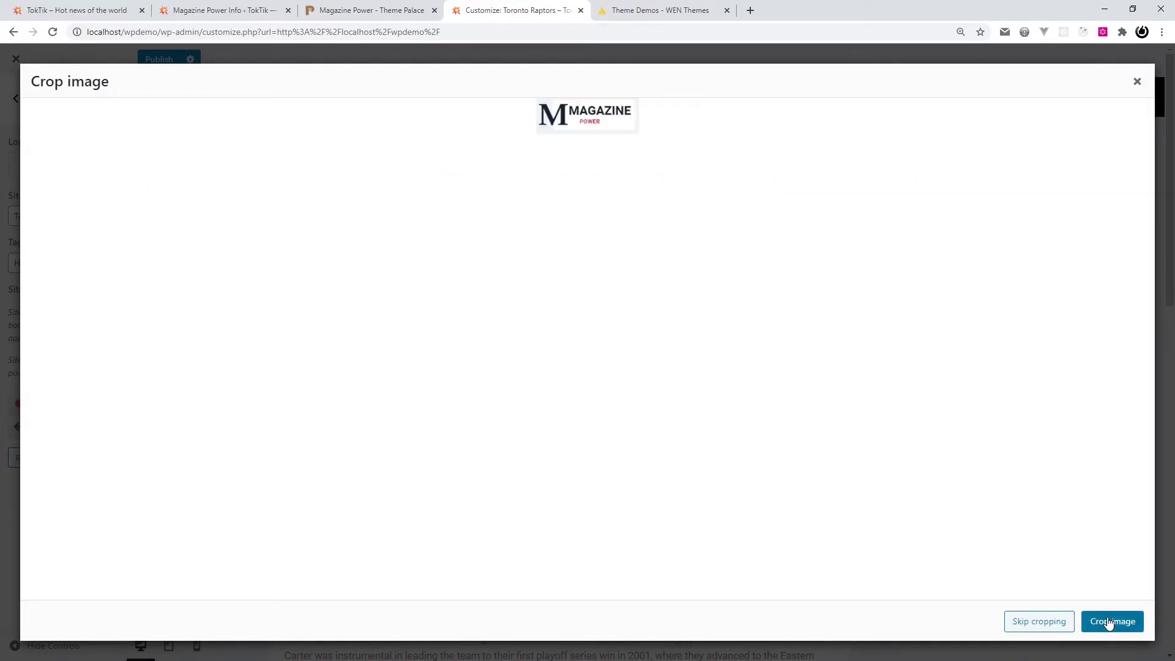
left_click(1111, 621)
key("ctrl+Tab")
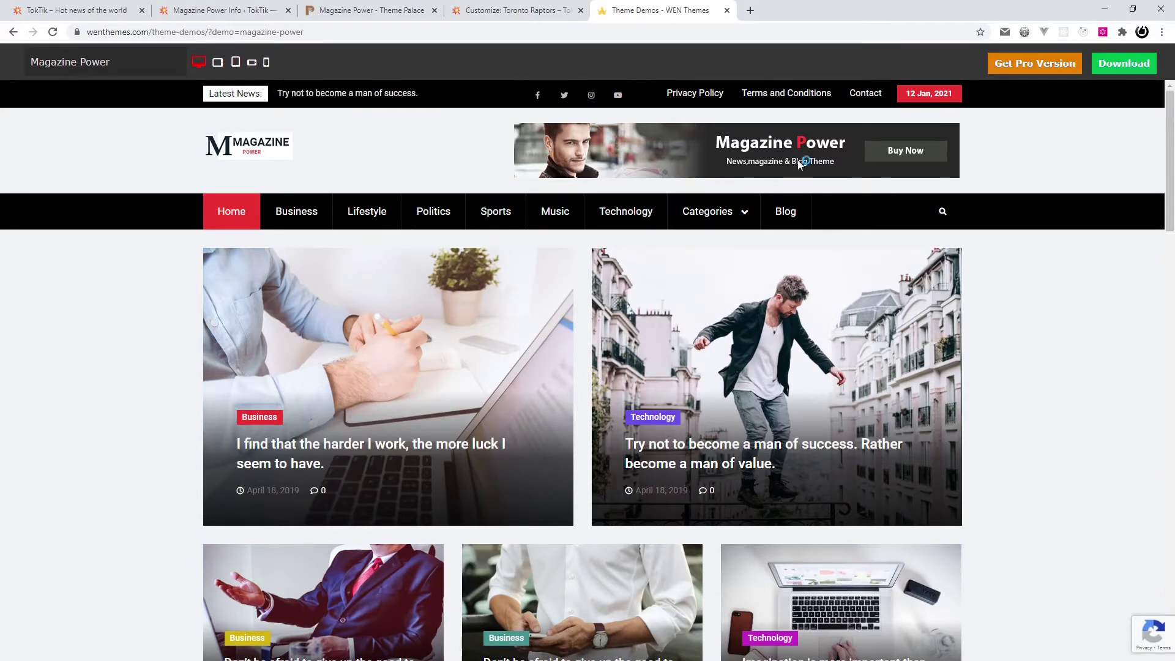
key("ctrl+shift+Tab")
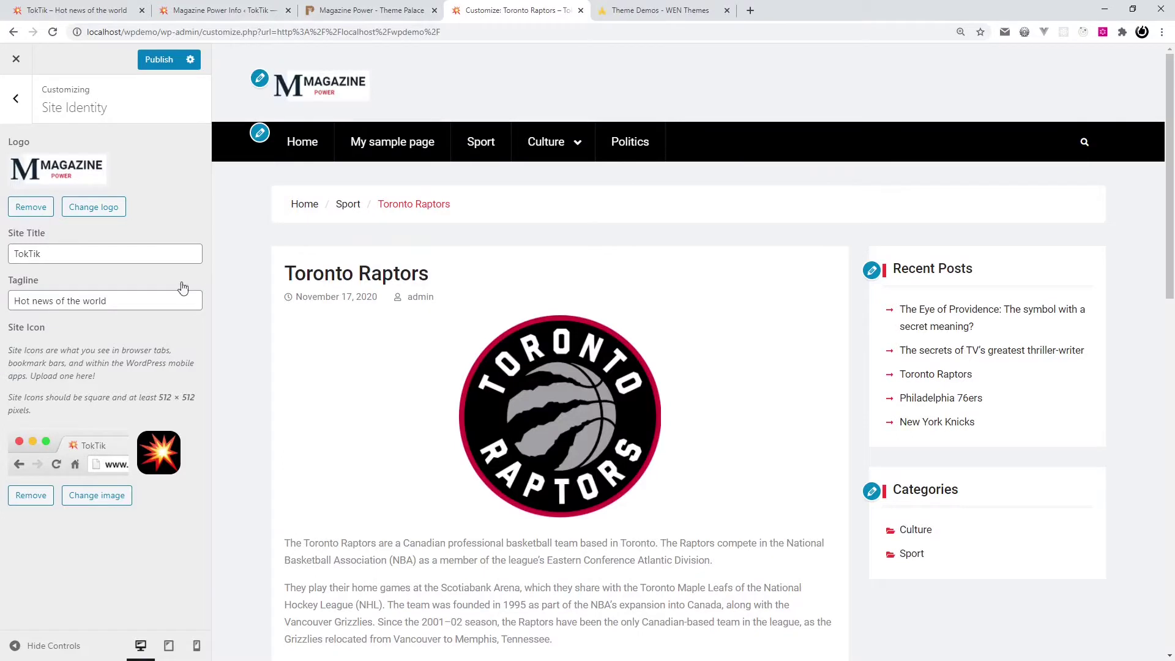
- Add an Image widget to the Header Right Widget Area
left_click(19, 104)
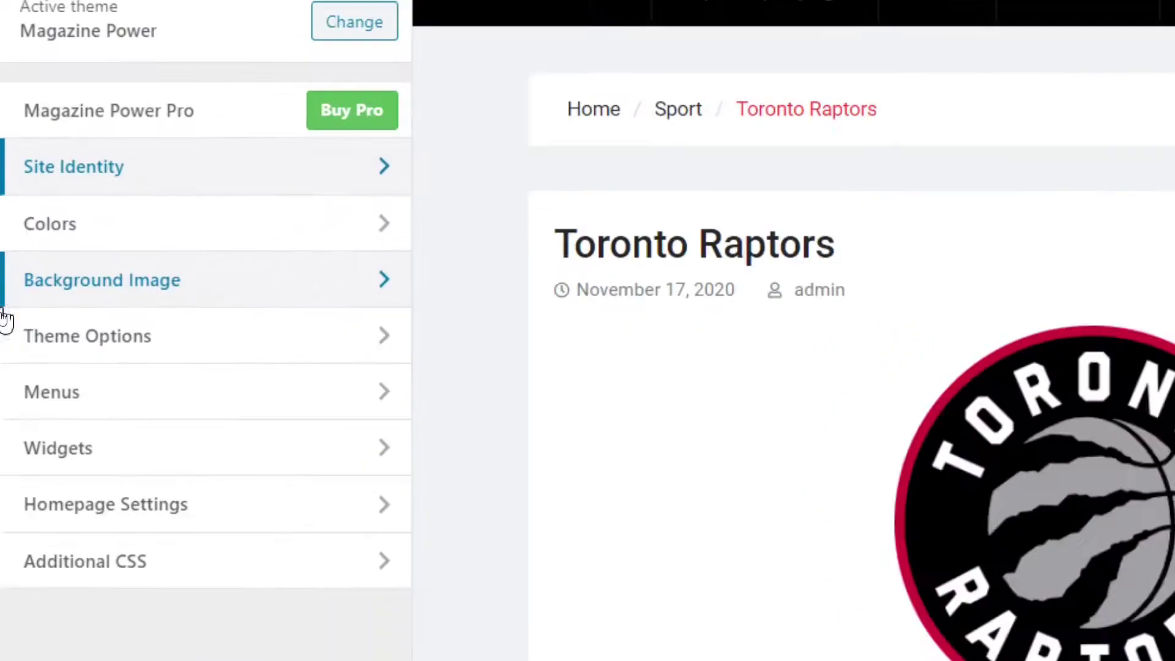
left_click(153, 446)
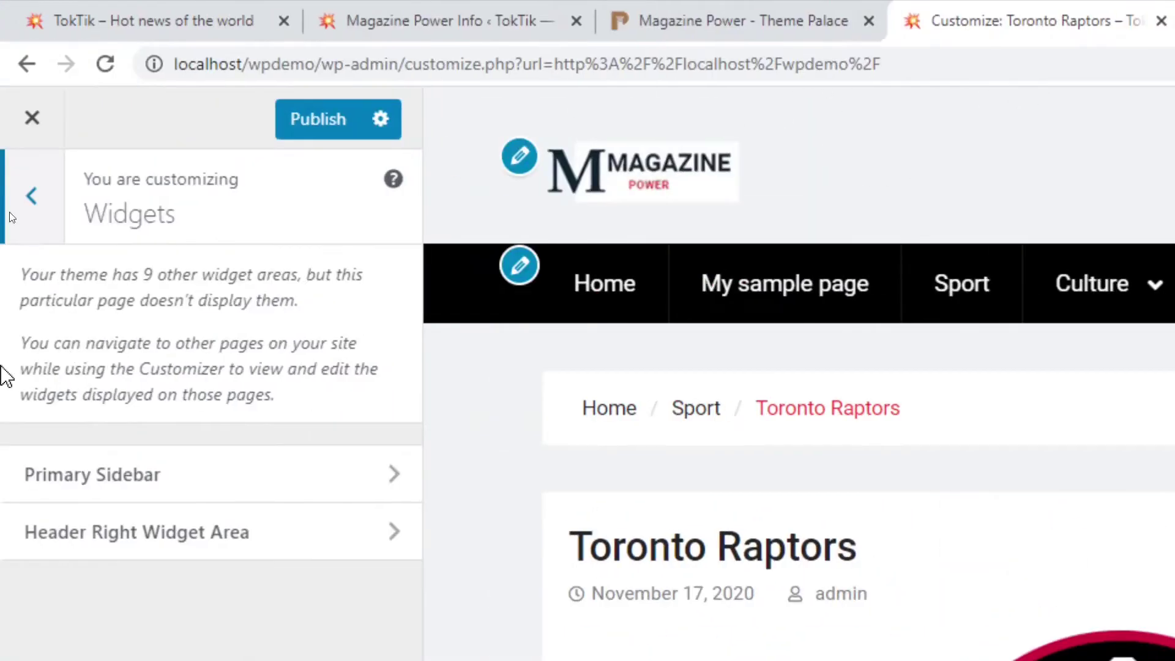
left_click(230, 547)
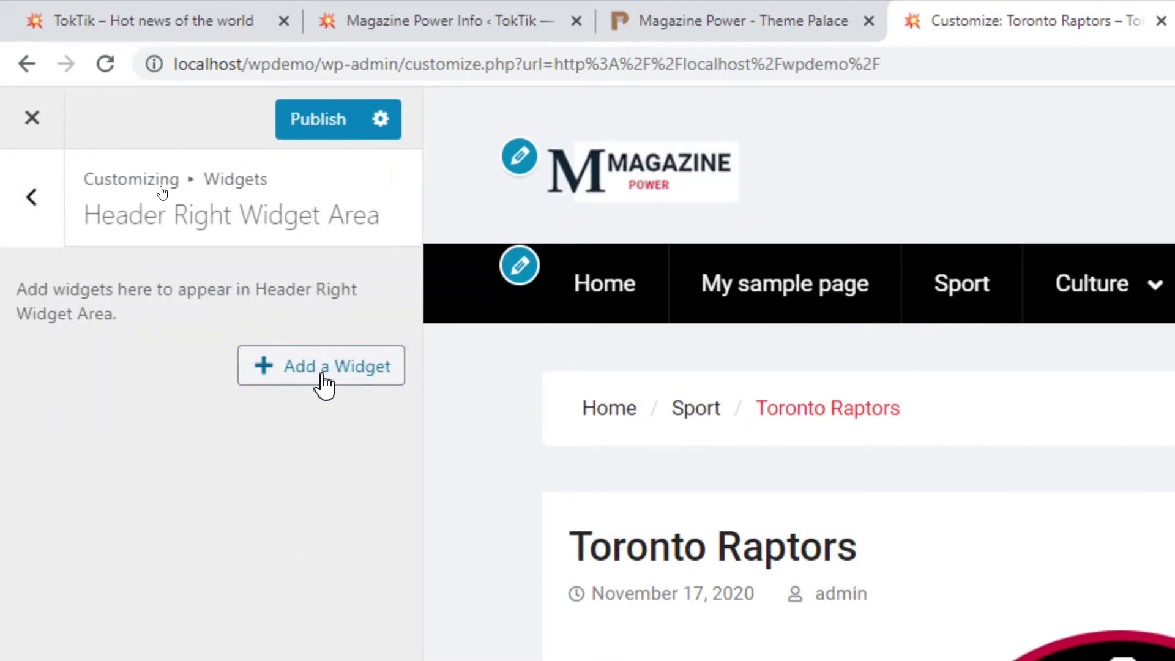
left_click(281, 387)
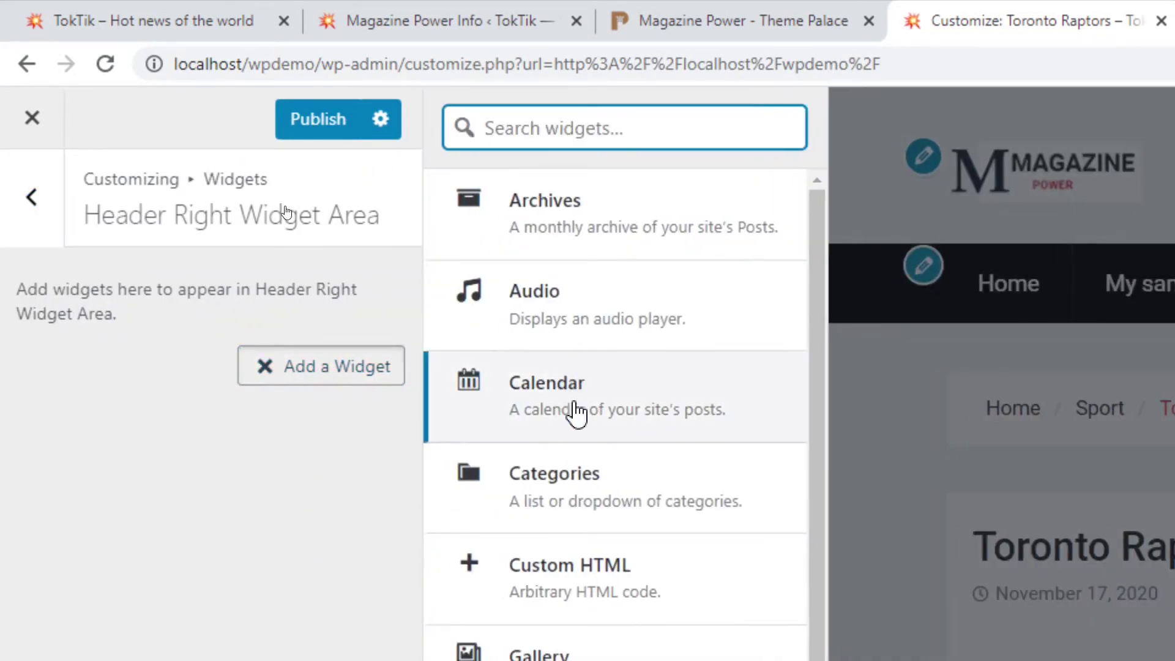
scroll(667, 432, "down", 5)
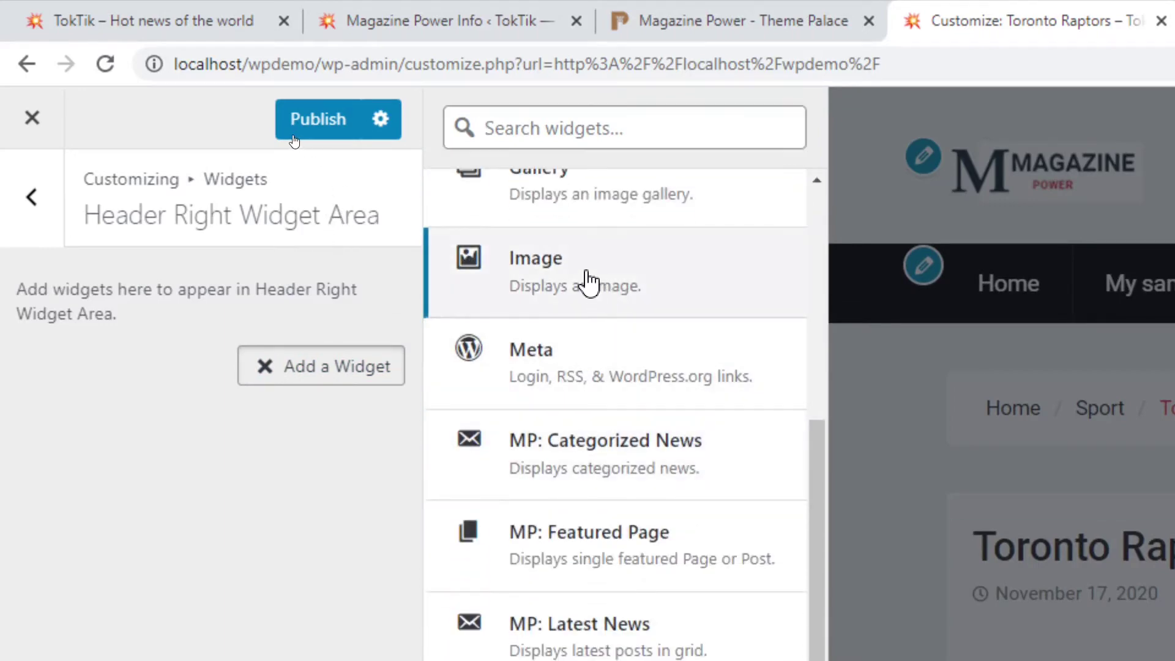
left_click(589, 281)
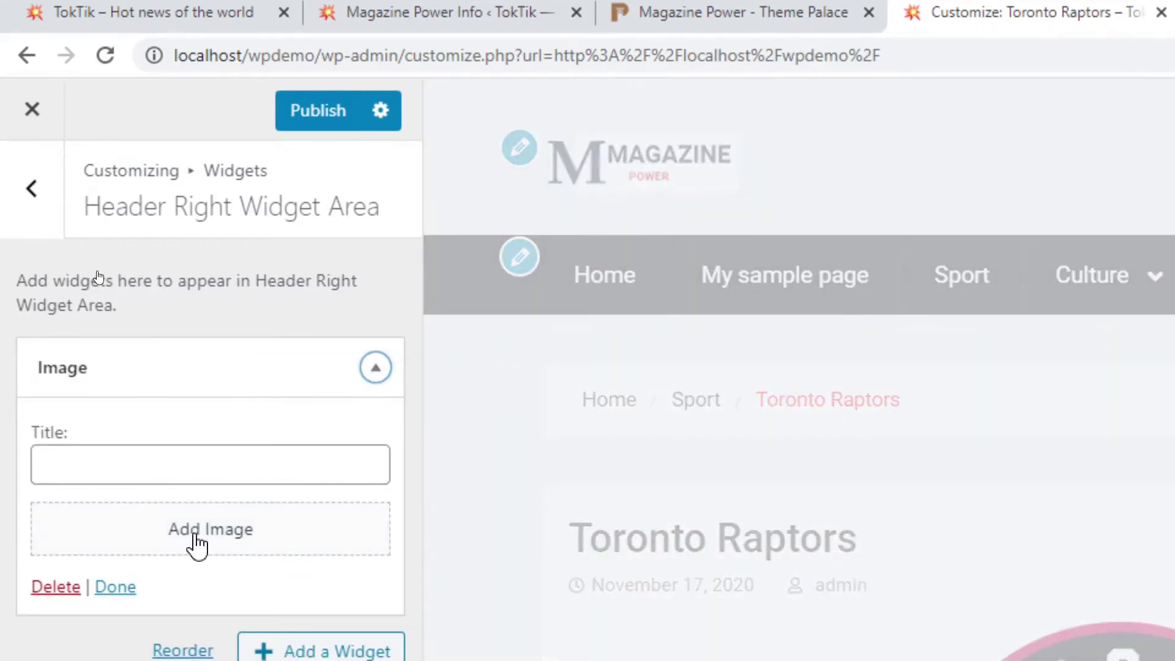
- Upload the Magazine Power banner image and add it to the header widget at Full Size – 728 × 90
left_click(198, 538)
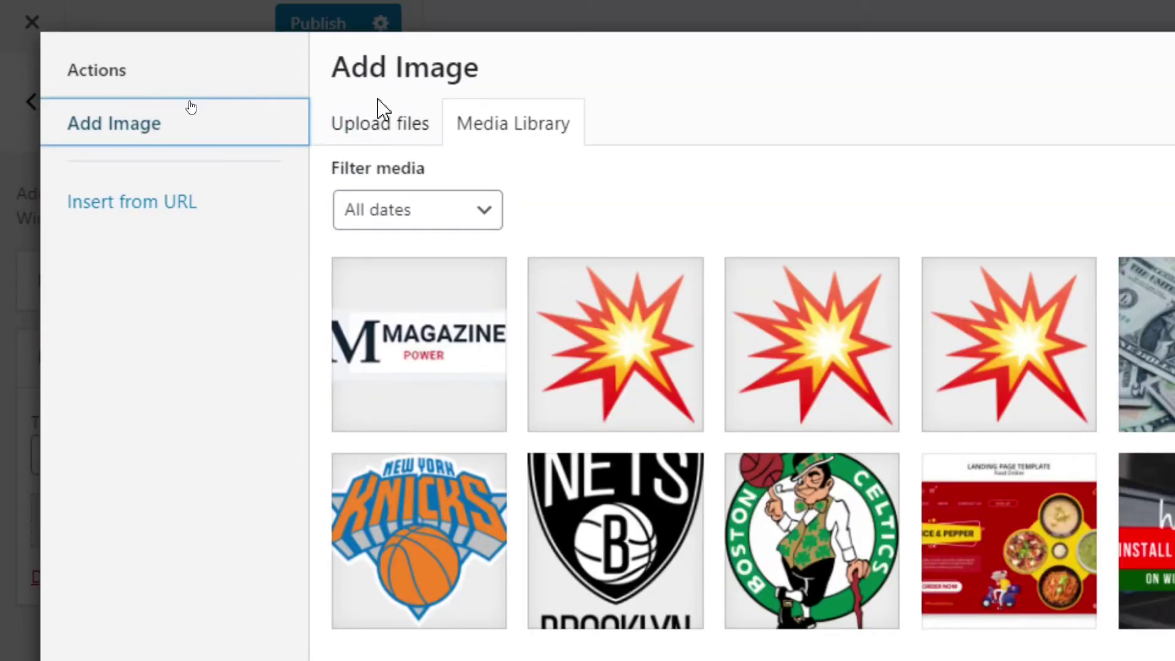
left_click(391, 123)
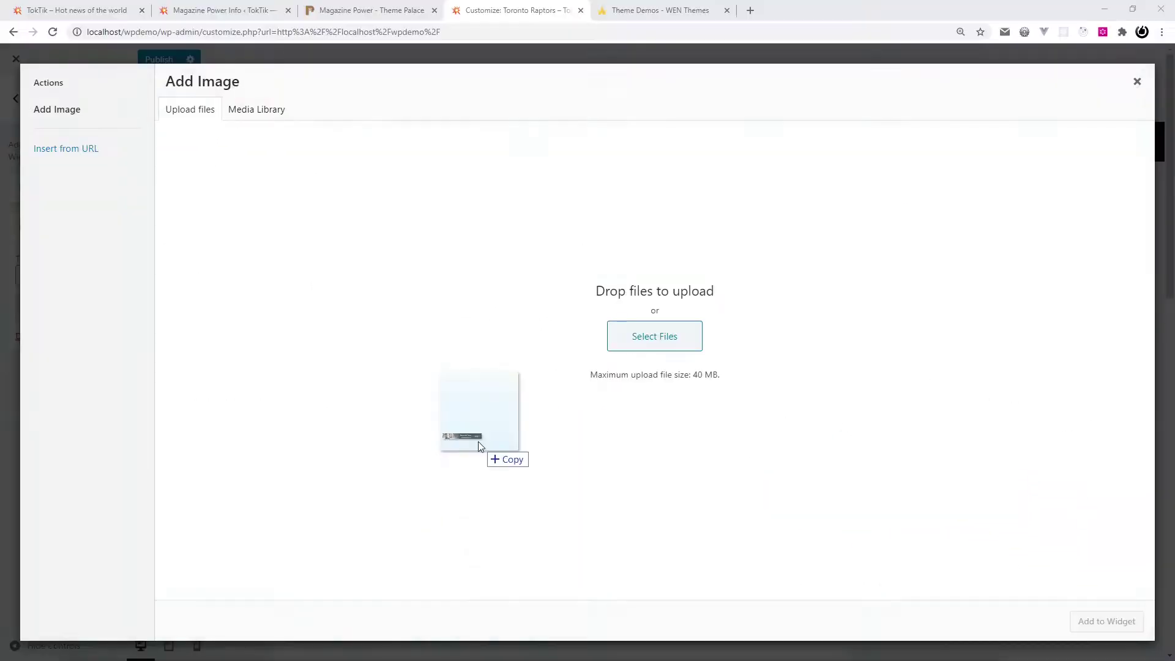
left_click_drag(478, 442, 478, 442)
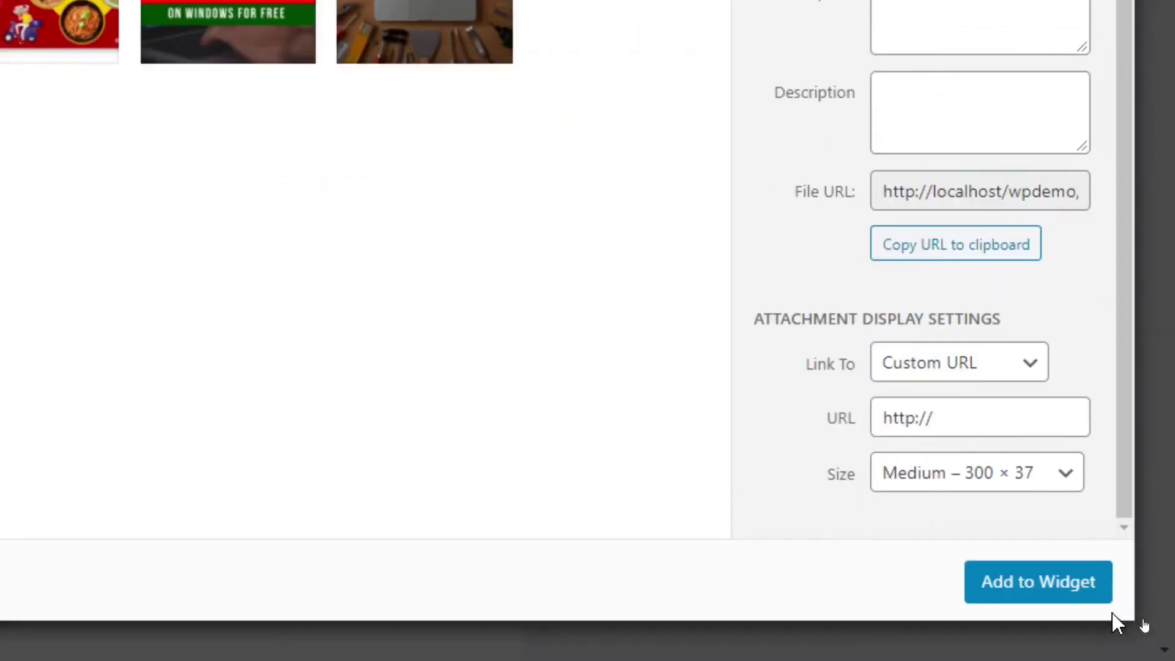
left_click(949, 477)
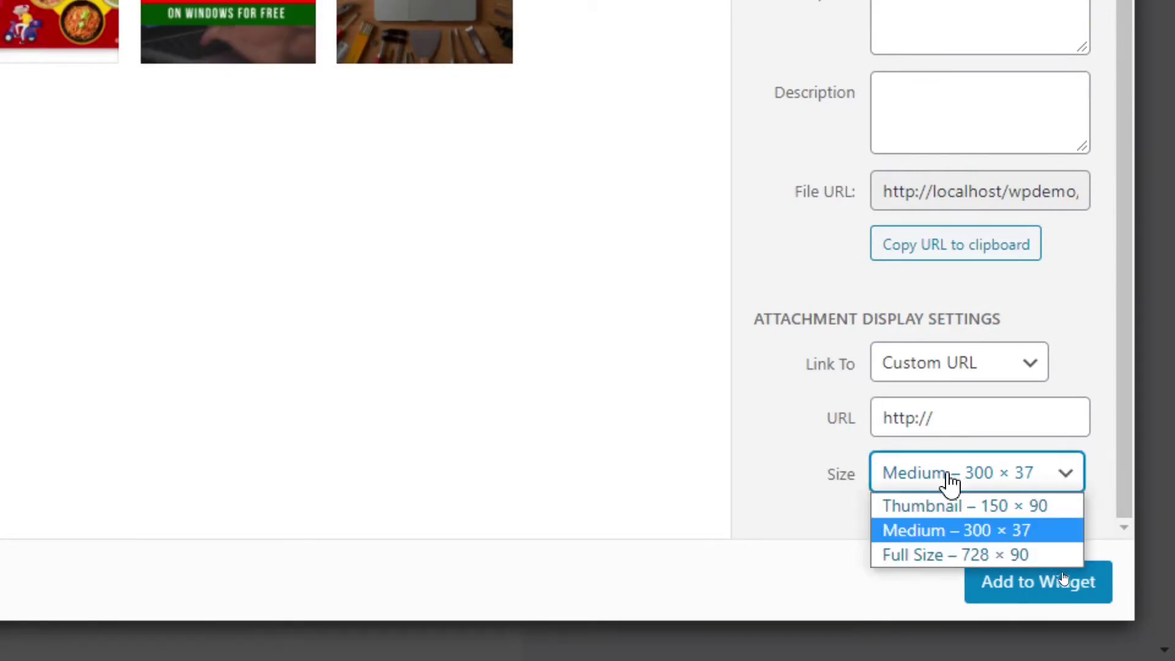
left_click(930, 557)
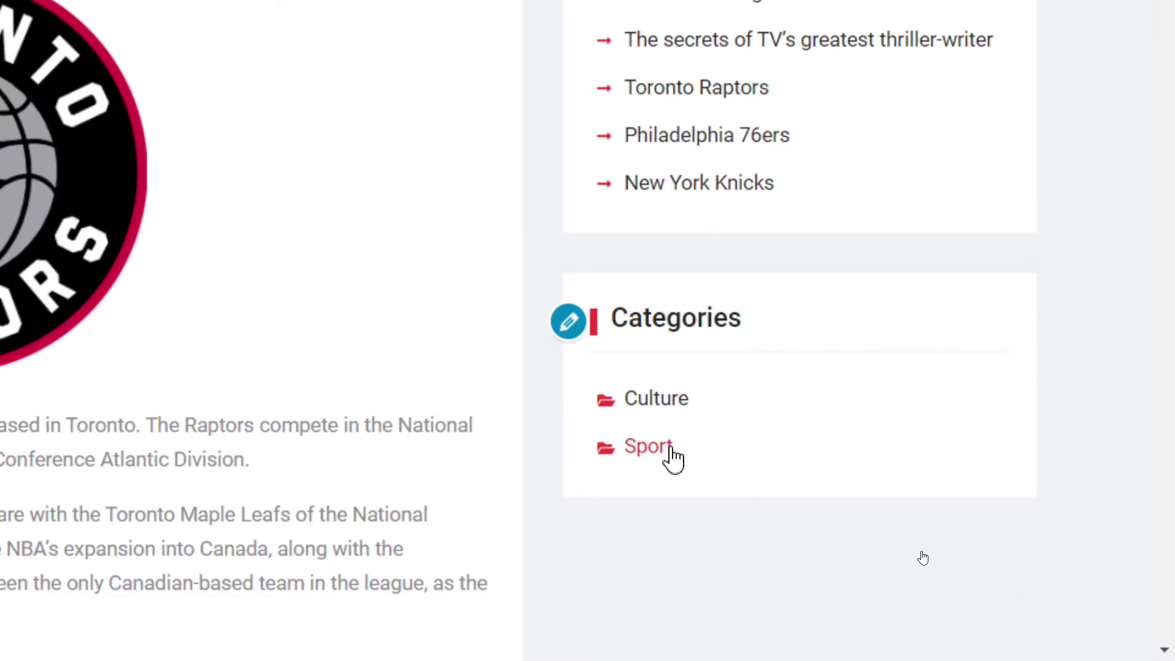
- Set the banner image's link to "/" and finish editing the widget
scroll(672, 459, "up", 7)
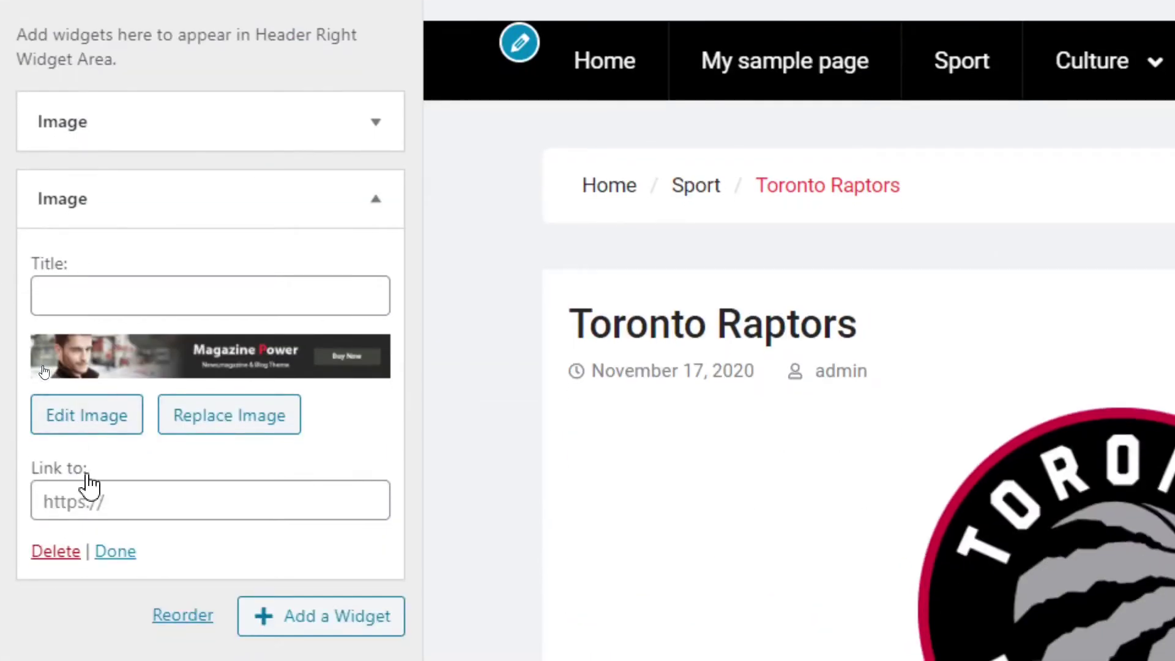
left_click(118, 494)
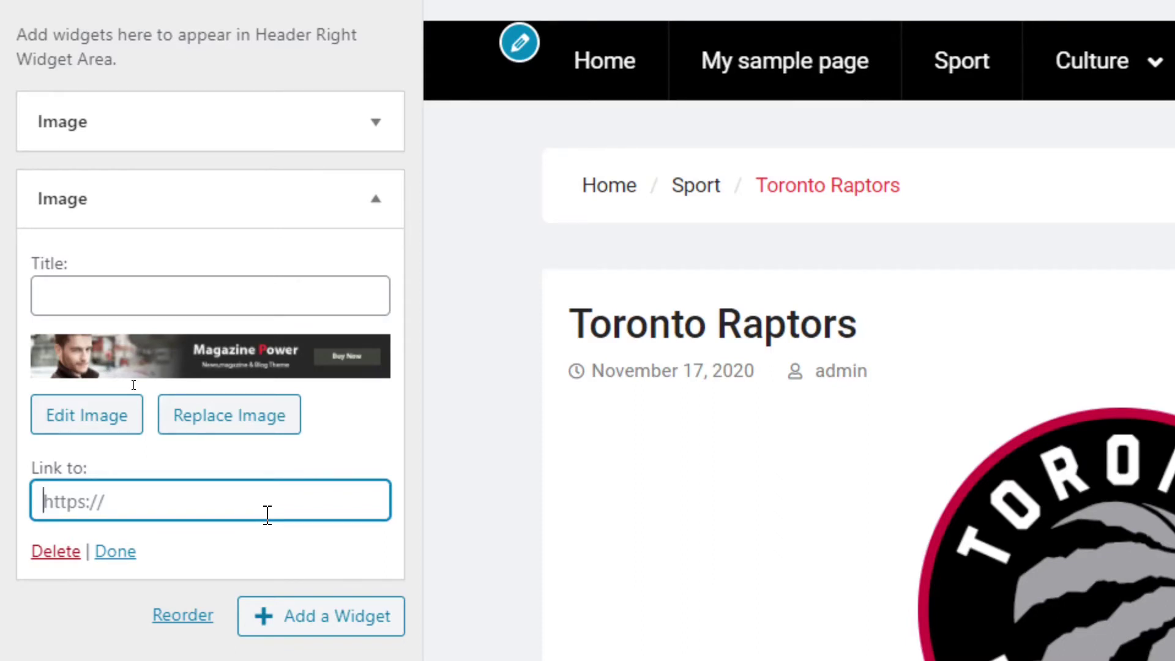
type("/")
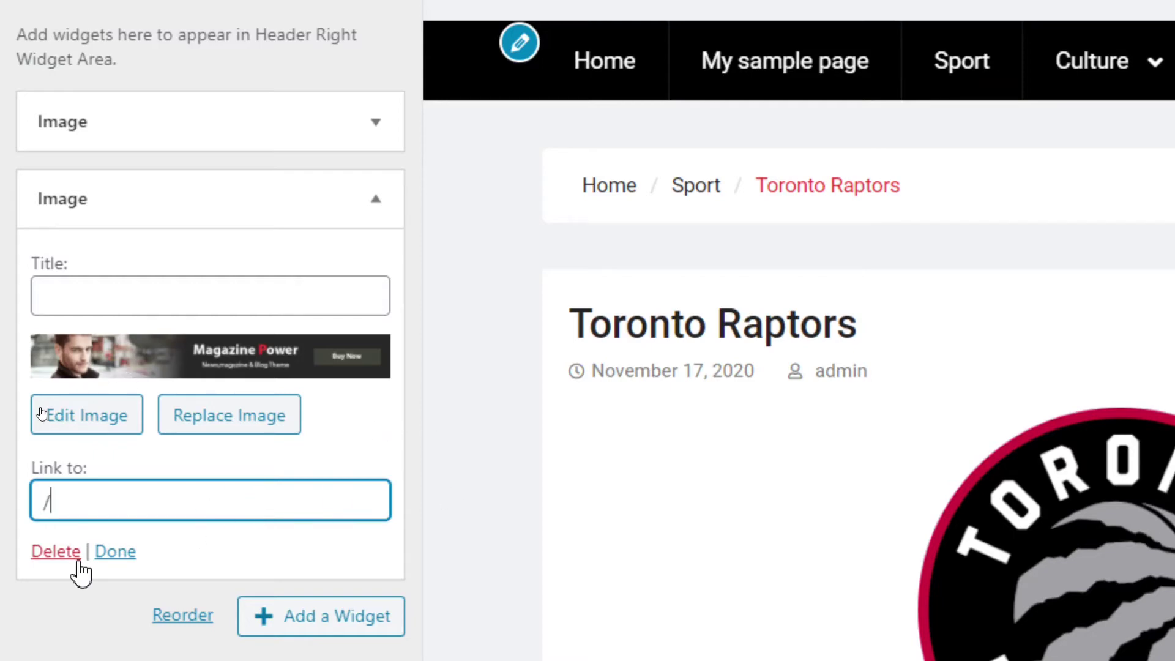
left_click(119, 551)
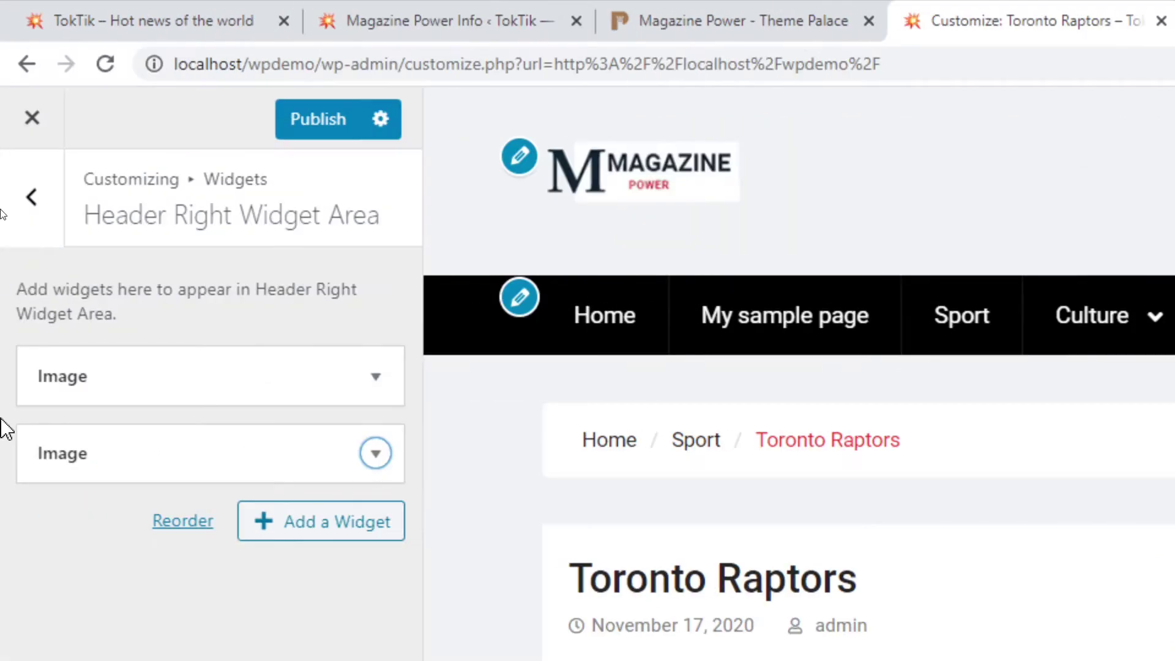
- Leave the header widget area and open the theme's Layout Options
left_click(32, 194)
left_click(34, 196)
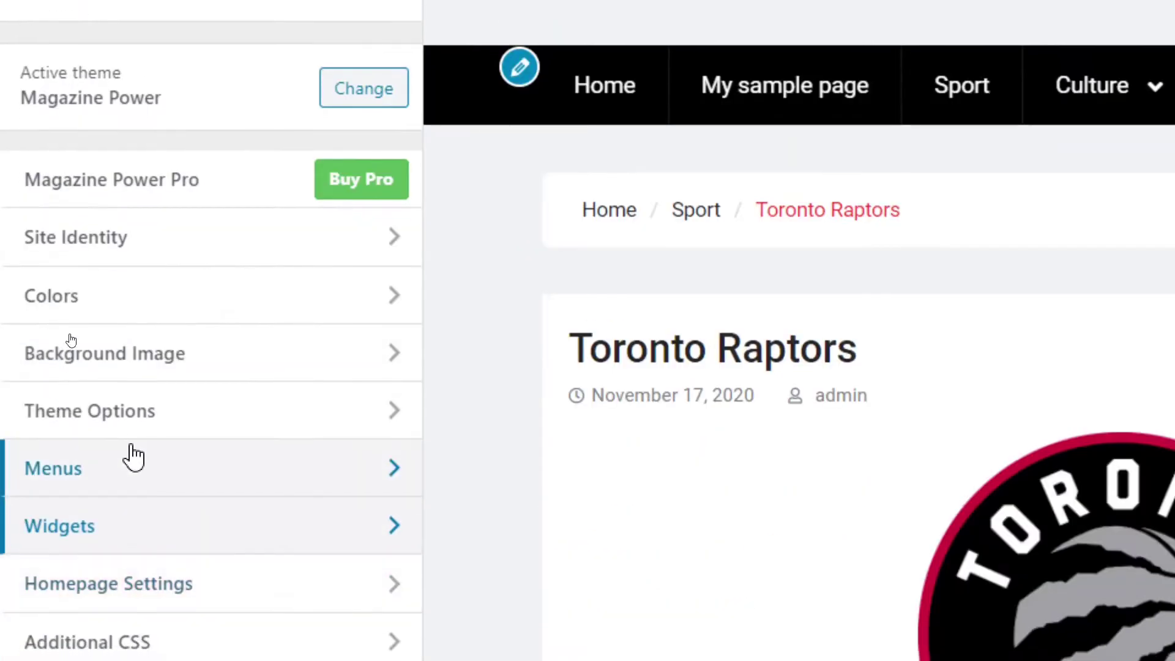
left_click(151, 416)
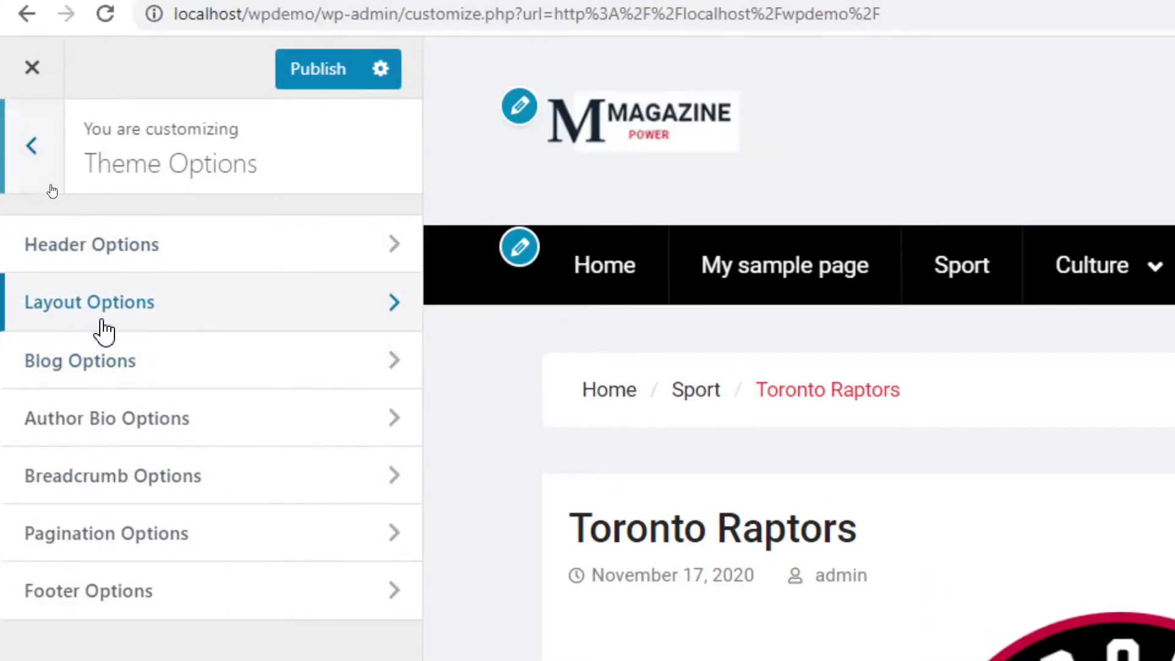
left_click(104, 333)
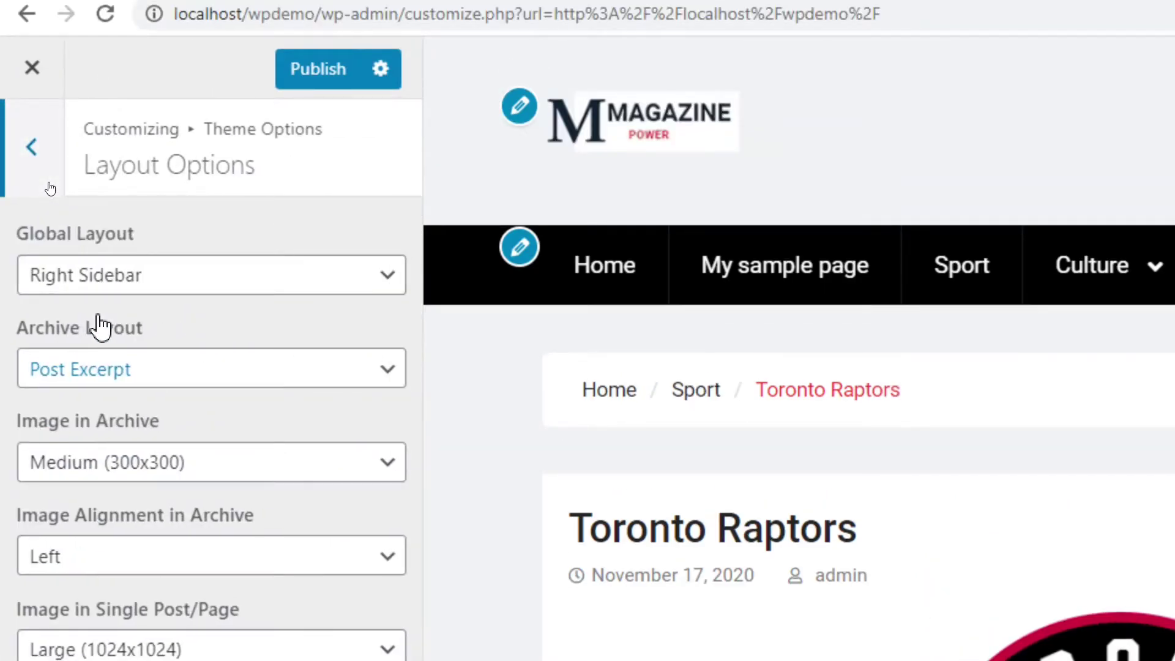
- Try the Three Columns global layout and set it back to Right Sidebar
left_click(129, 287)
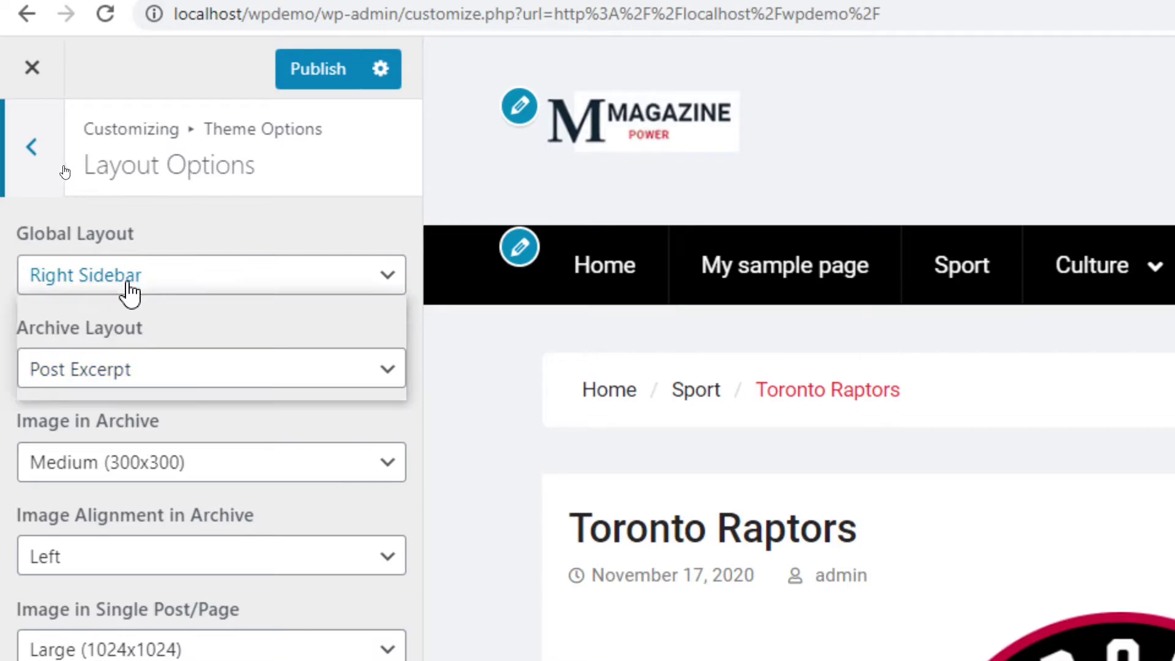
left_click(132, 288)
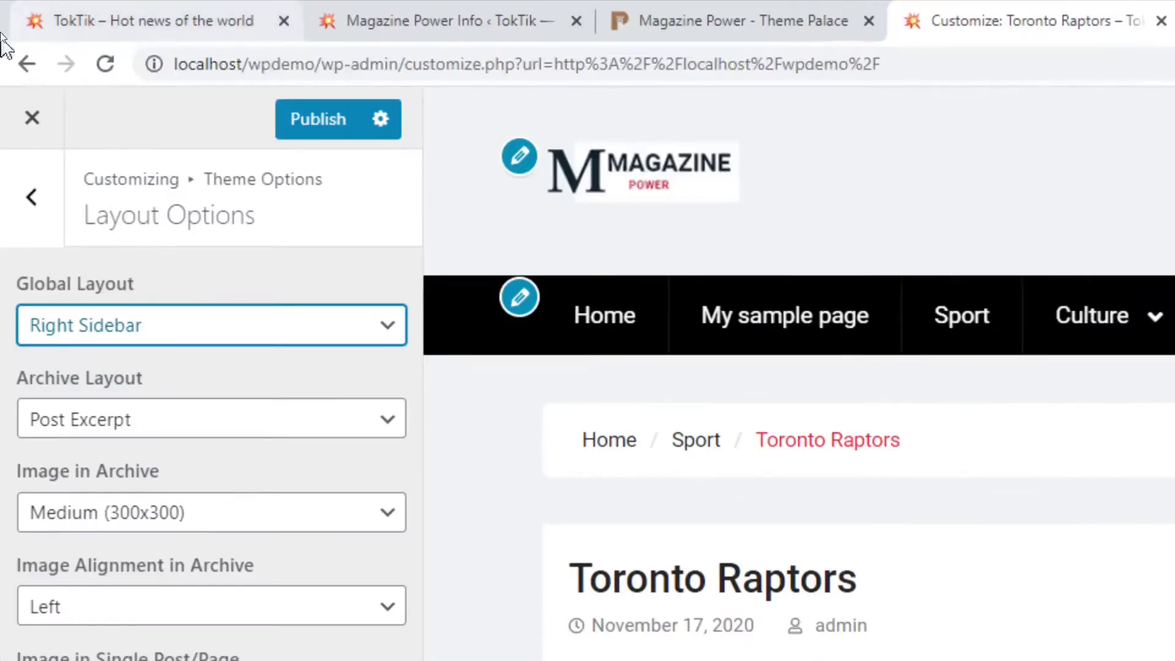
left_click(176, 343)
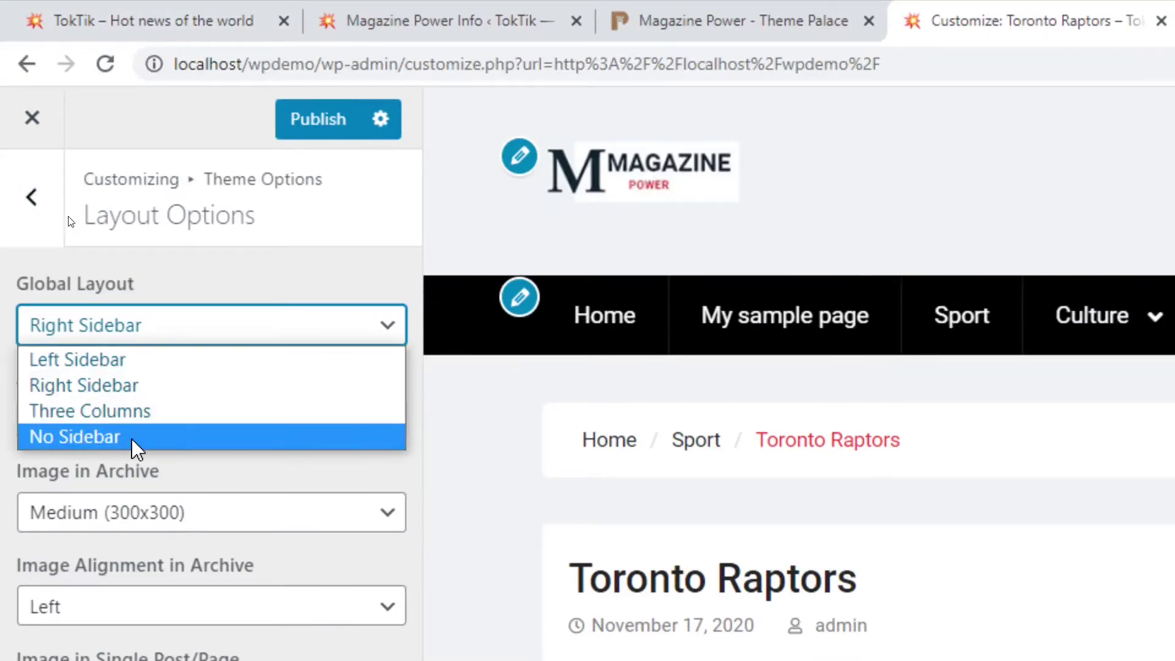
left_click(157, 412)
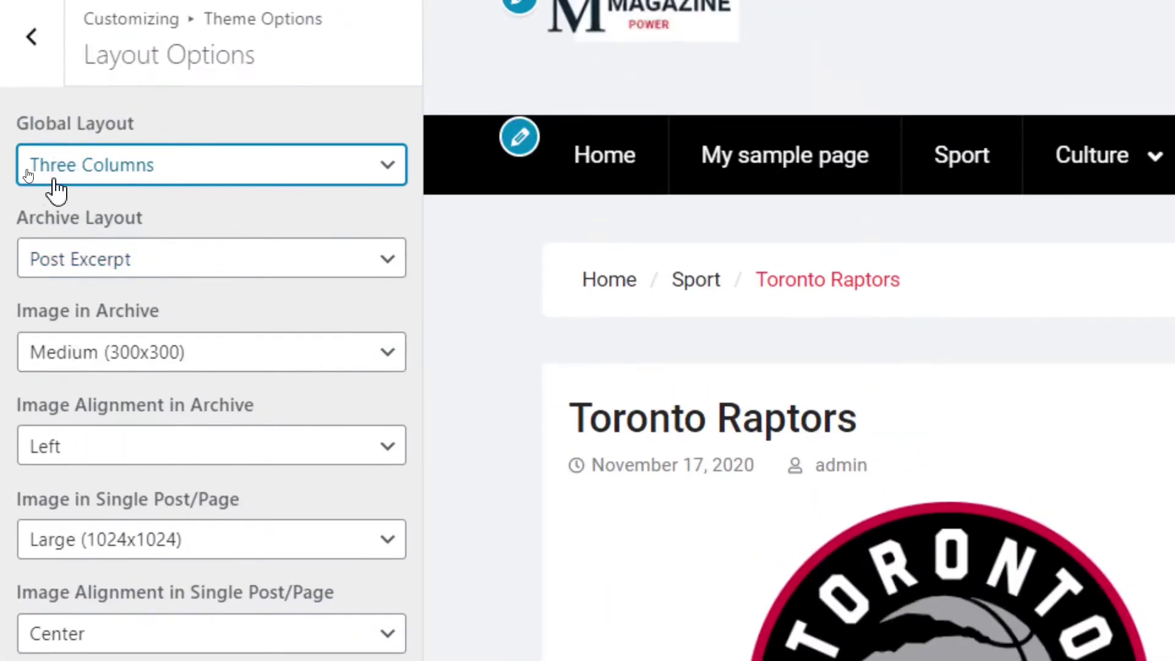
left_click(79, 163)
left_click(116, 227)
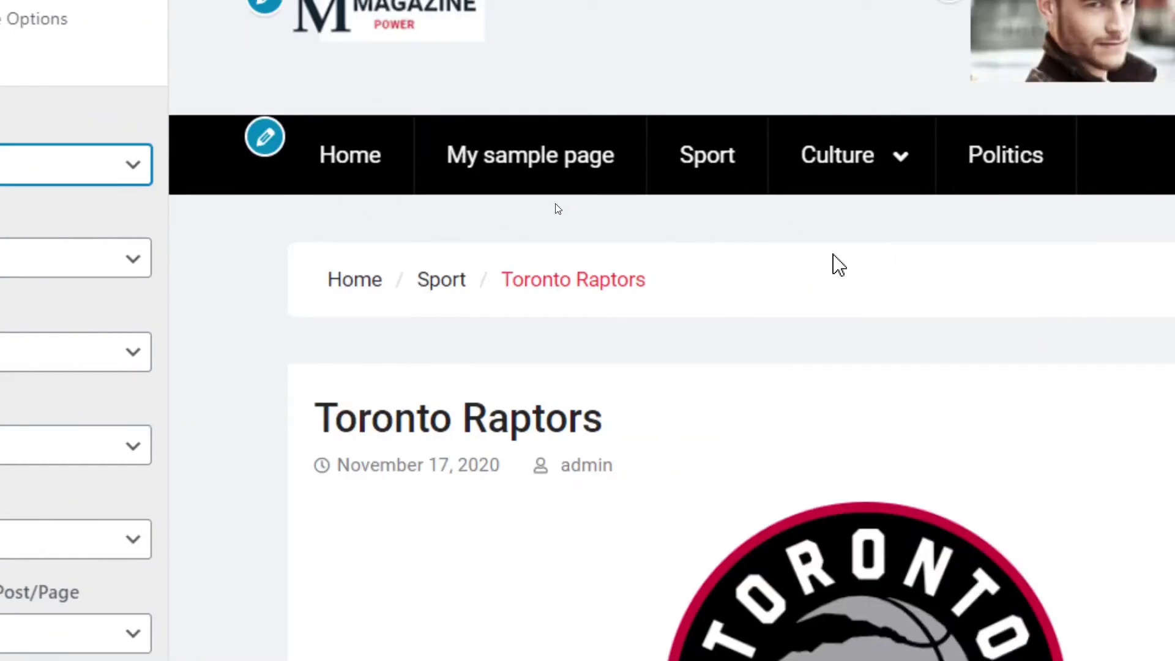
- Preview the Cinema tag archive and the Sport category archive of the site
mouse_move(1125, 189)
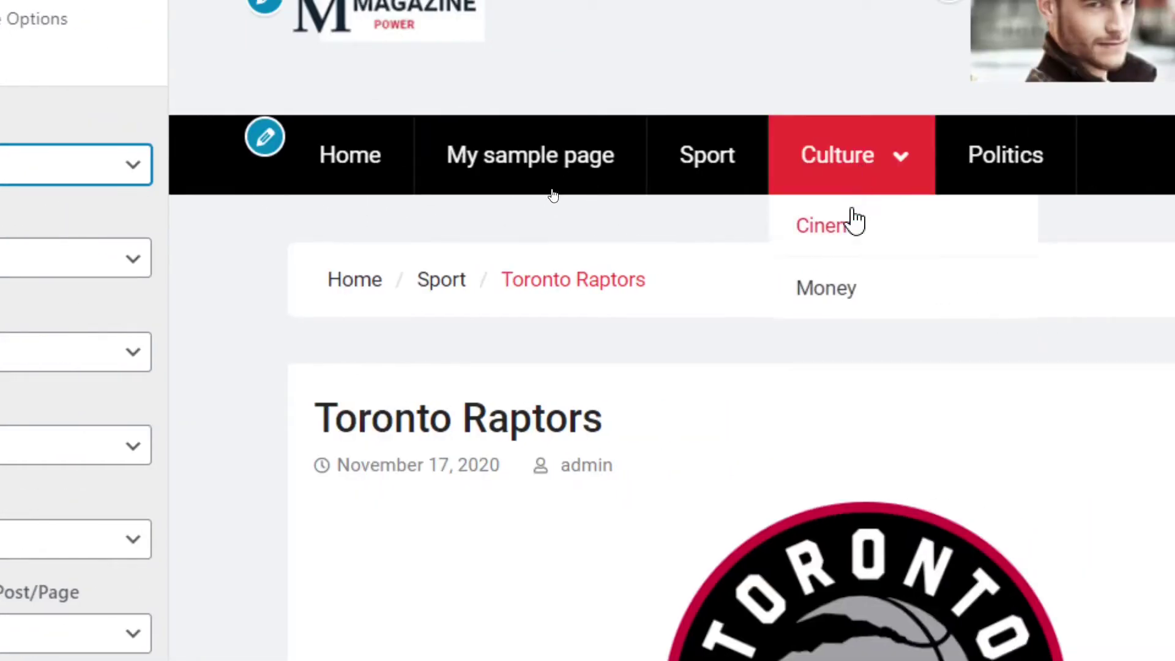
left_click(850, 229)
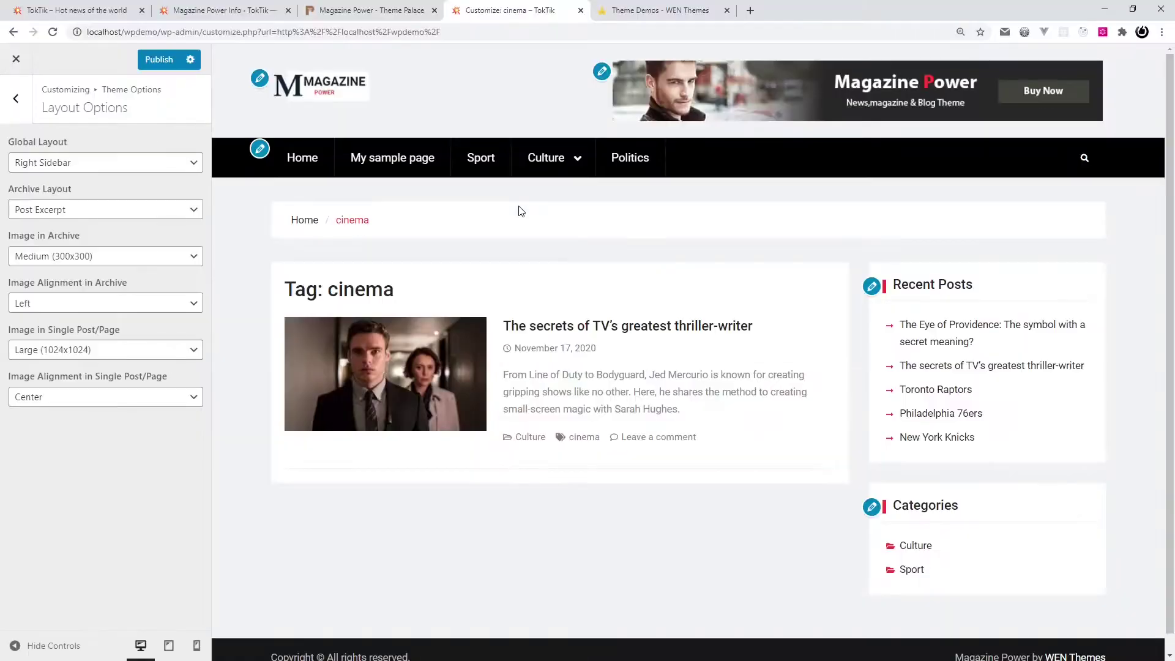
left_click(490, 161)
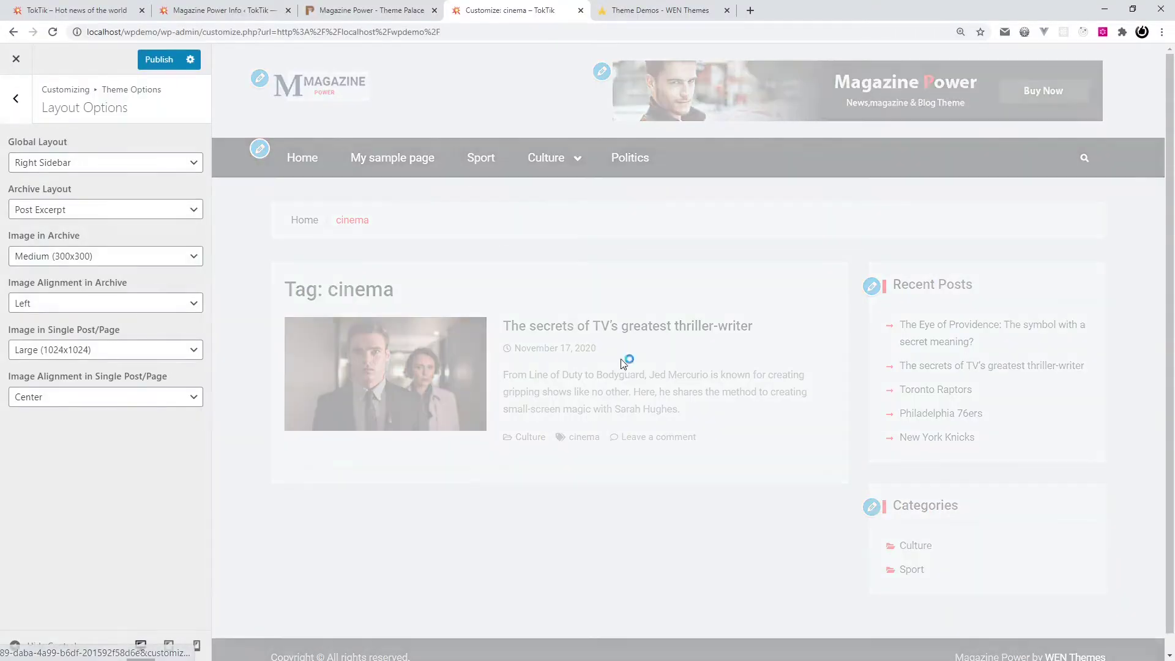
scroll(610, 388, "down", 6)
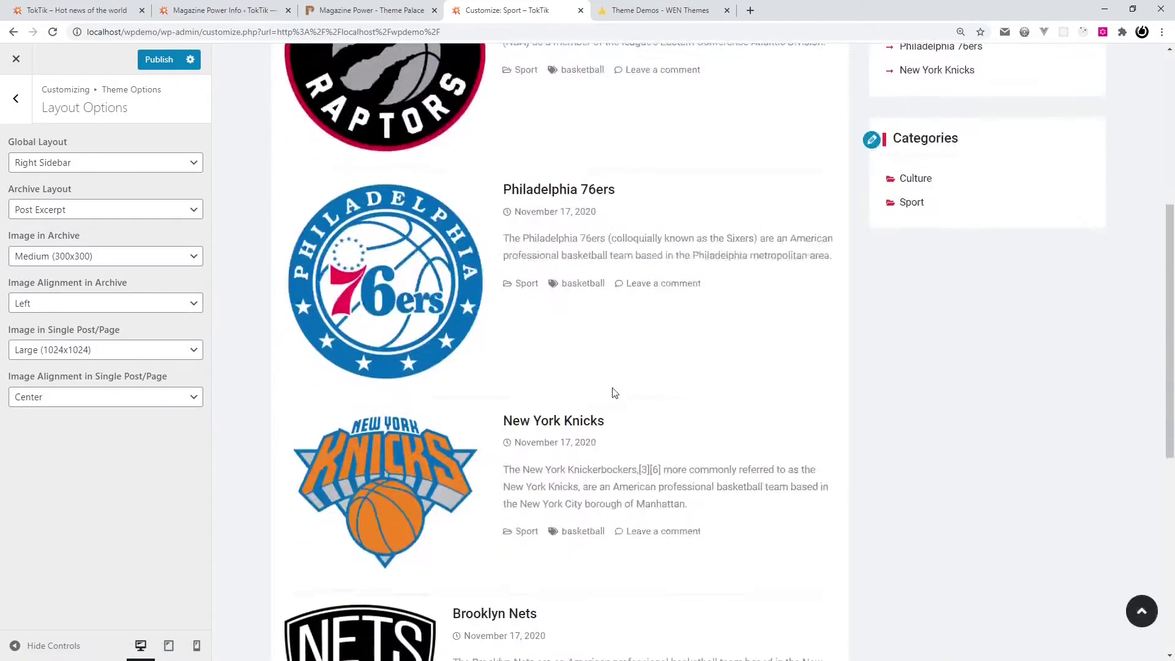
scroll(610, 388, "up", 5)
- Try the Full Post archive layout on the Sport category and set it back to Post Excerpt
left_click(182, 210)
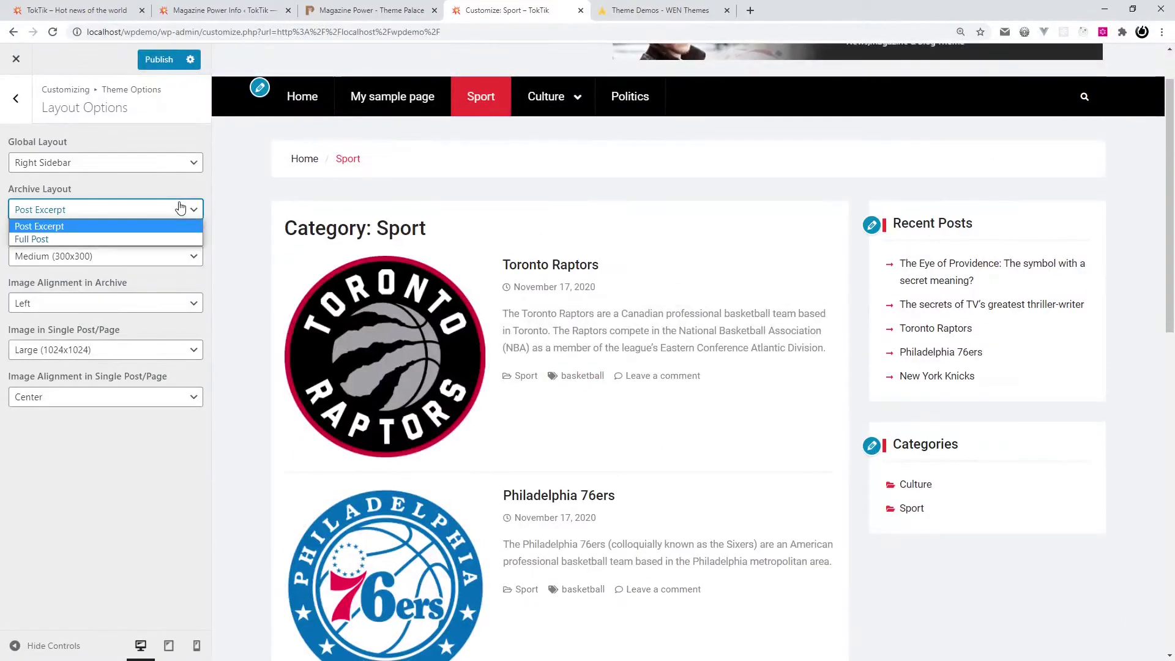
left_click(123, 239)
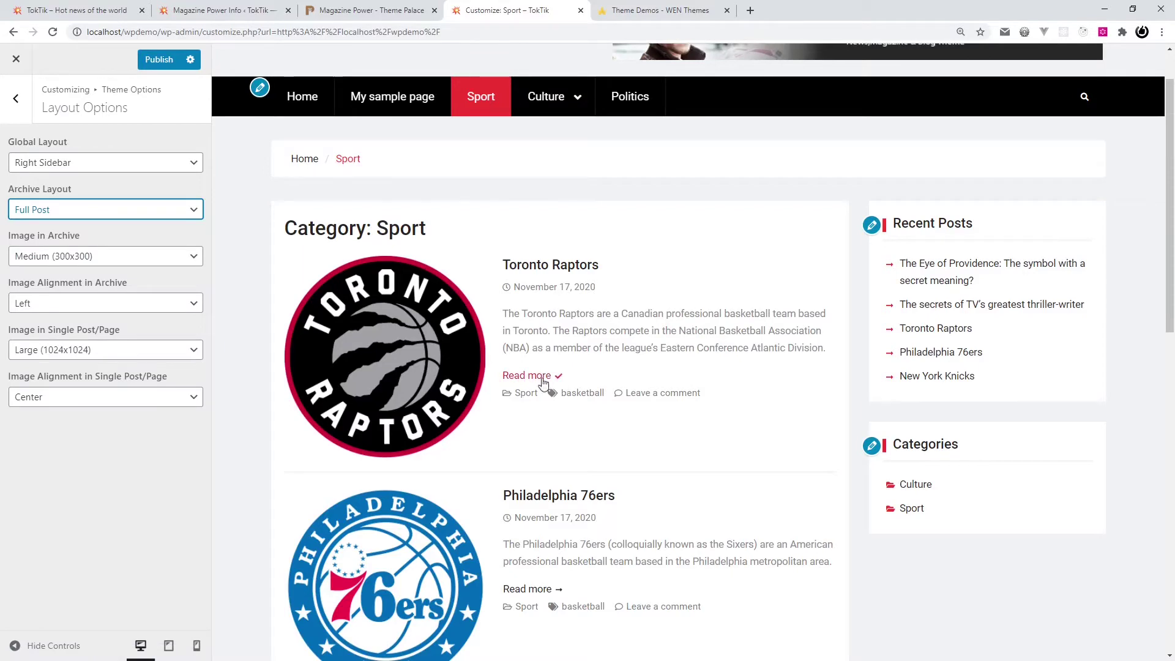
left_click(140, 208)
left_click(127, 222)
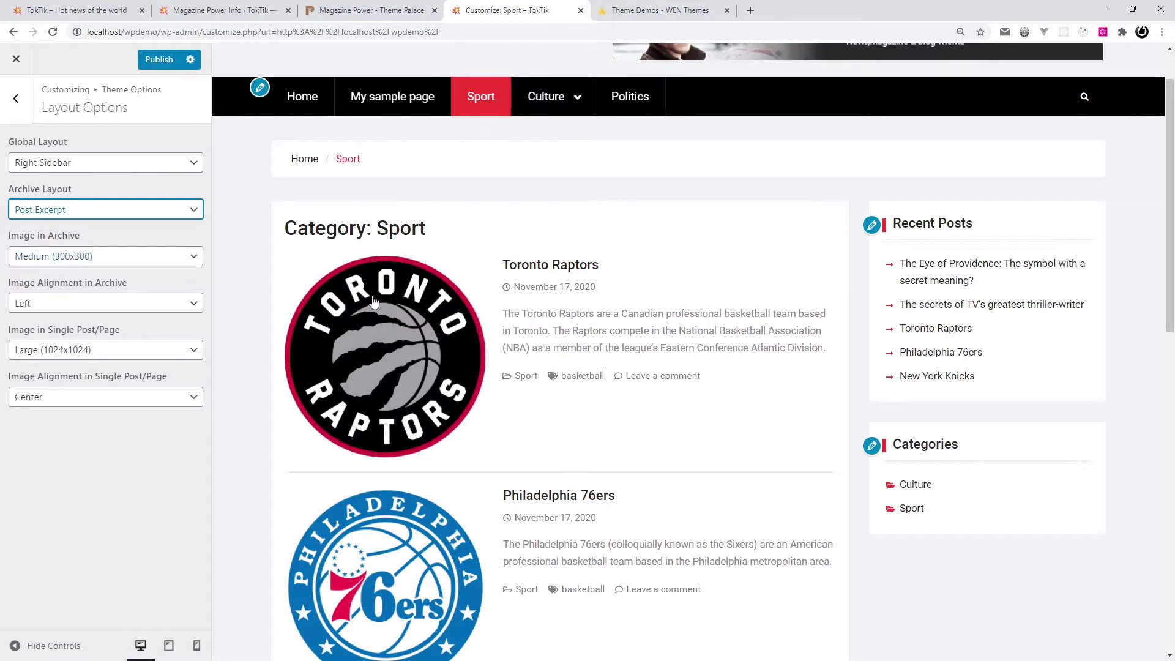
- Try the Thumbnail (150x150) archive image size and settle on magazine-power-thumb (370x250)
left_click(115, 260)
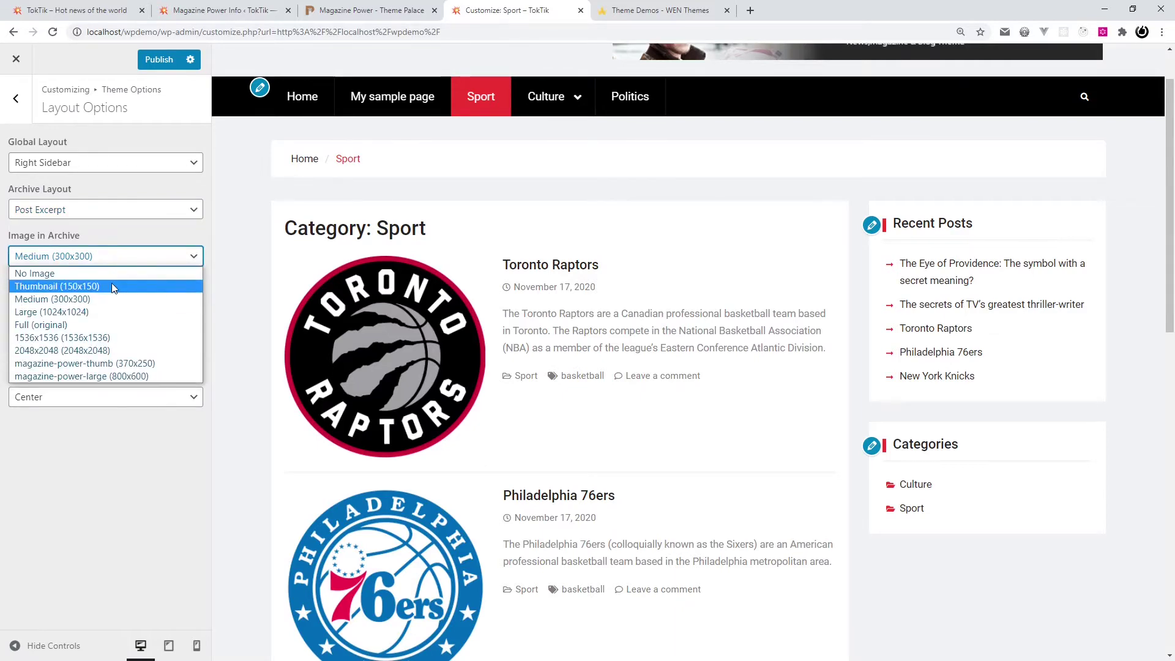
left_click(114, 286)
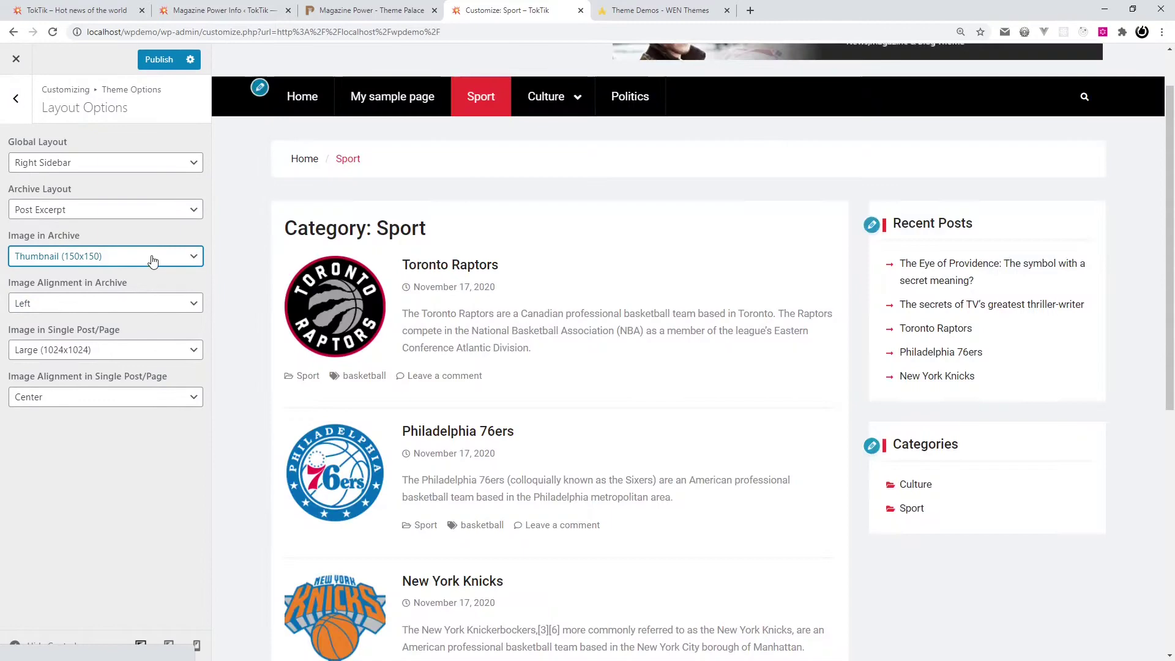
left_click(153, 261)
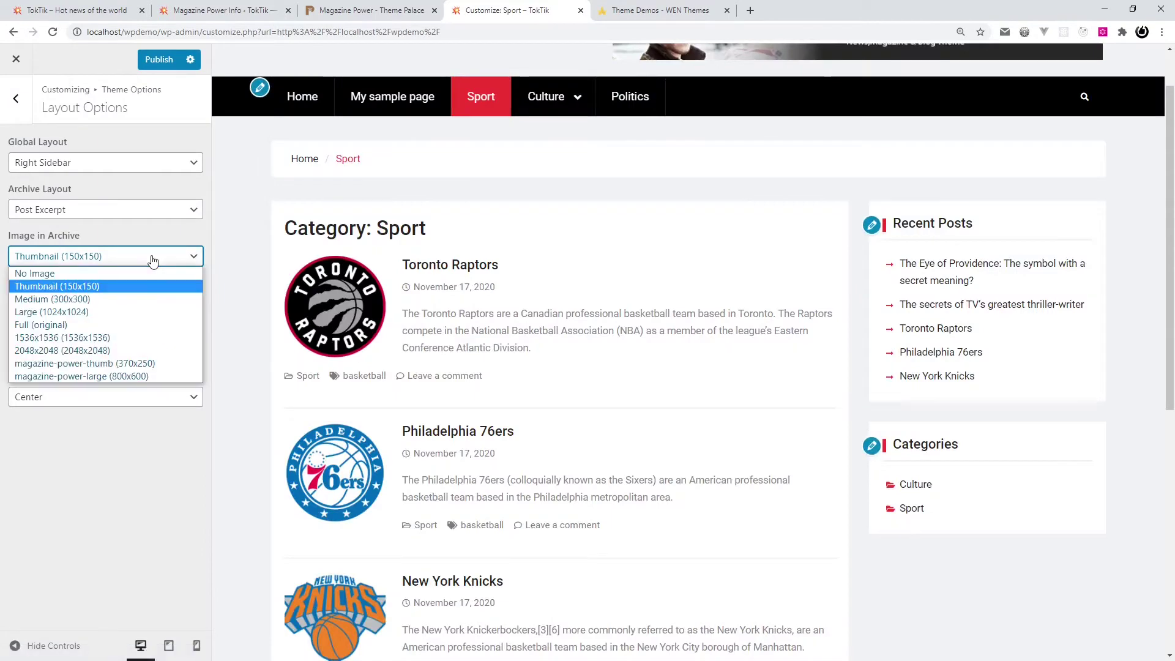
left_click(162, 362)
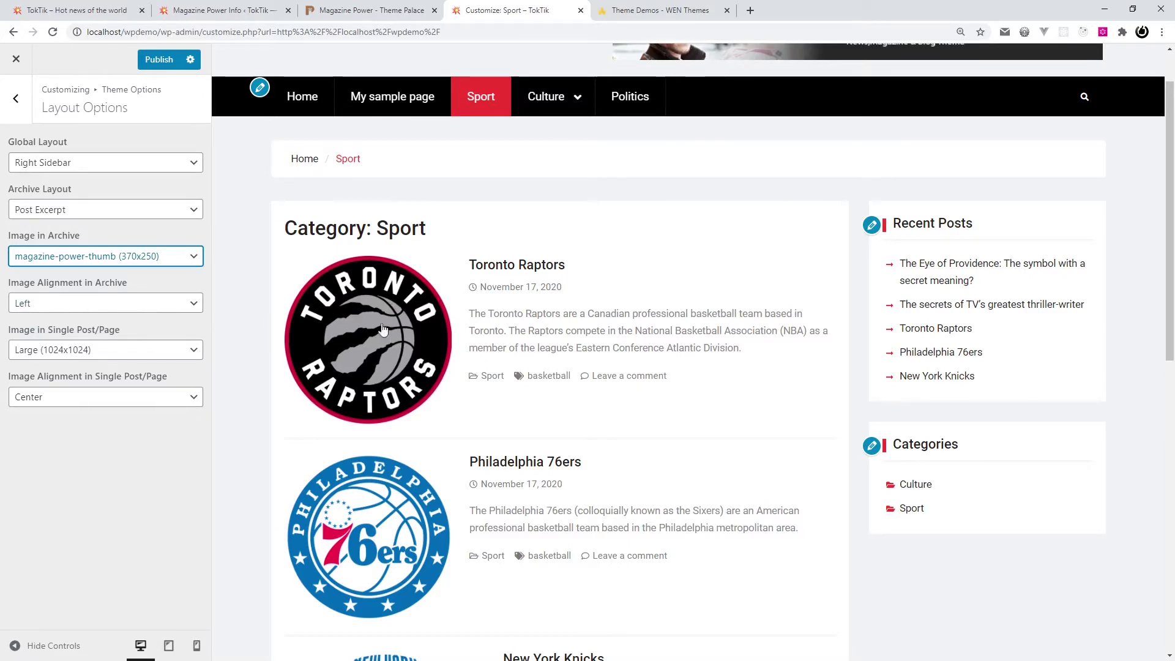
- Try the Right, Center and None archive image alignments and set the alignment back to Left
left_click(172, 304)
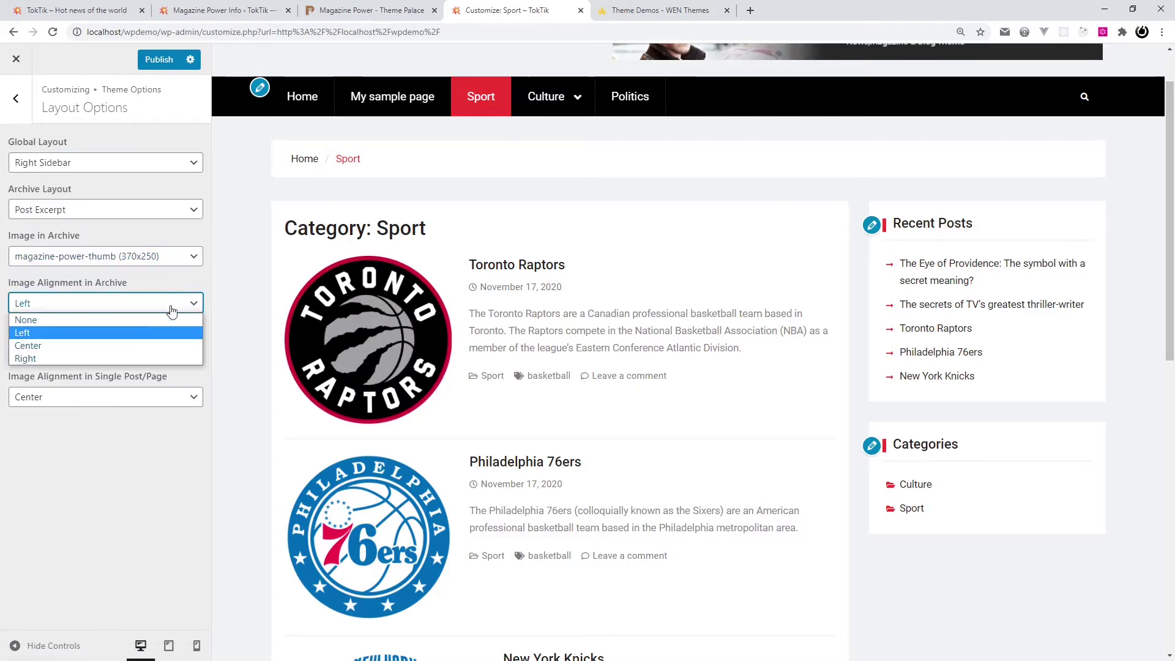
left_click(89, 358)
left_click(137, 306)
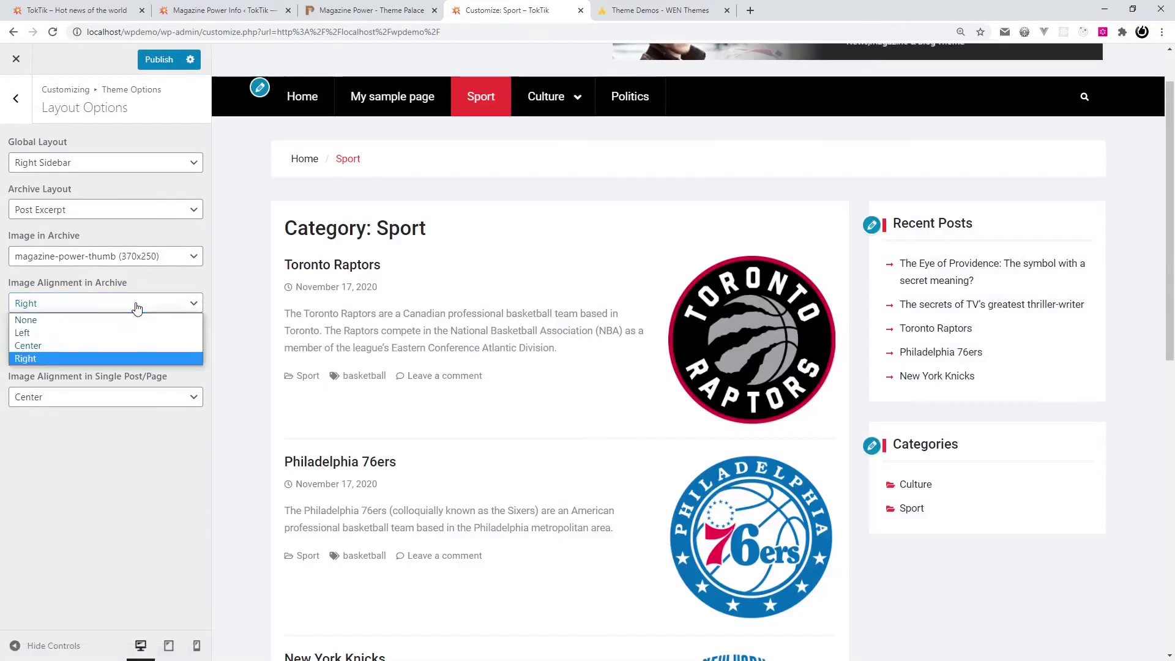
left_click(98, 345)
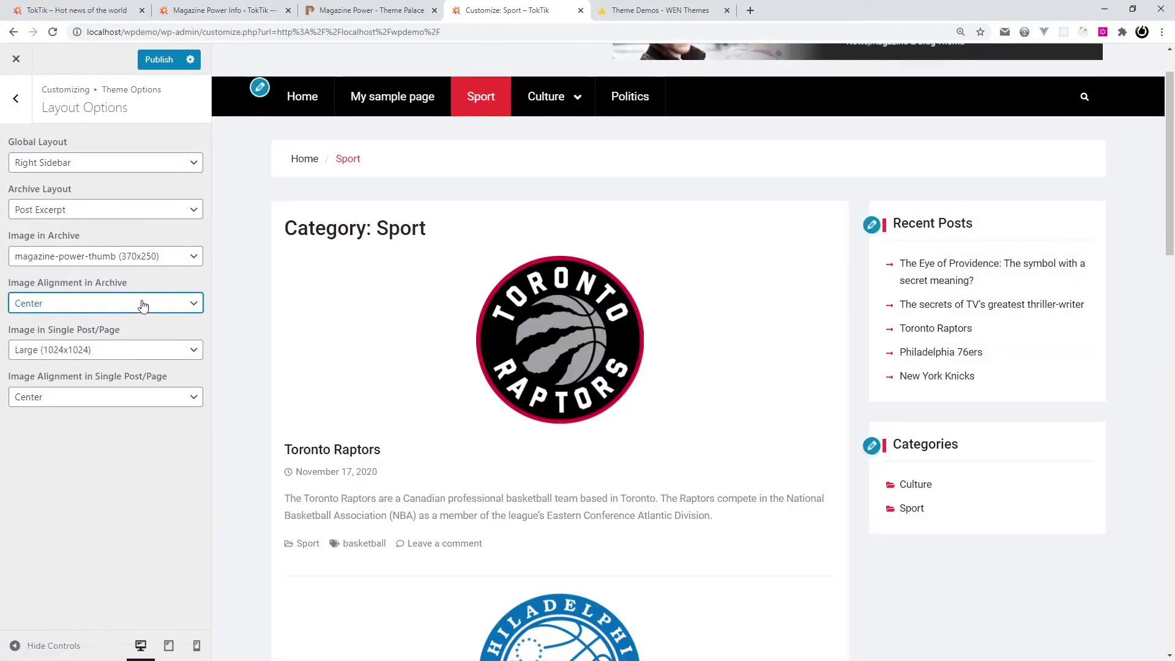
left_click(137, 306)
left_click(107, 316)
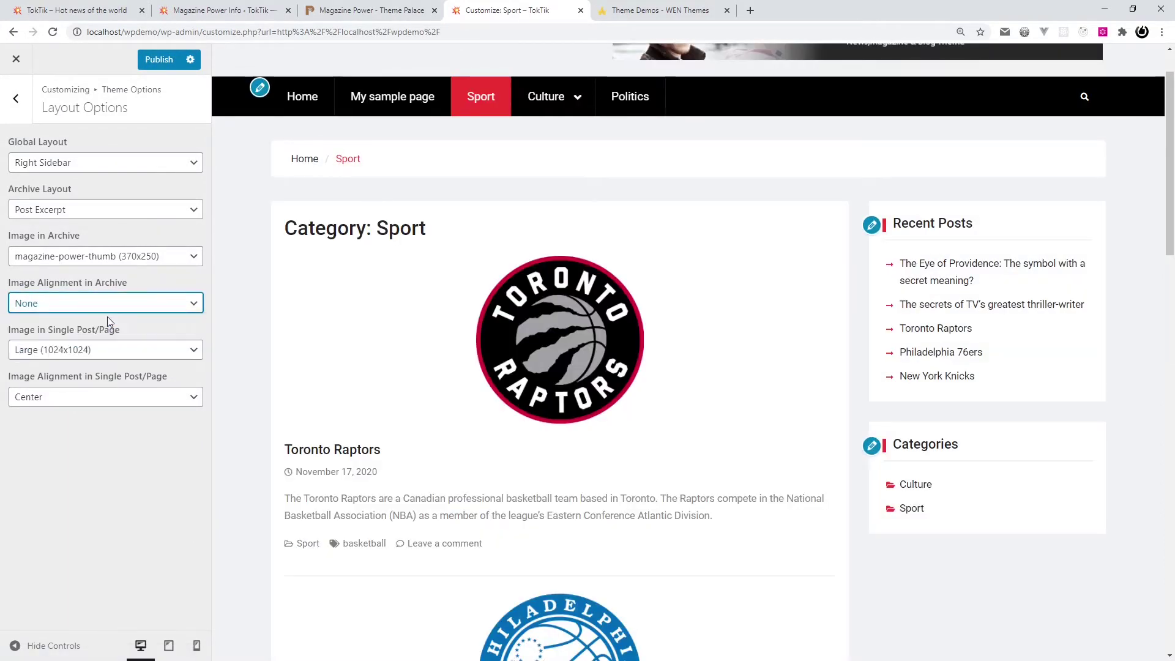
left_click(121, 310)
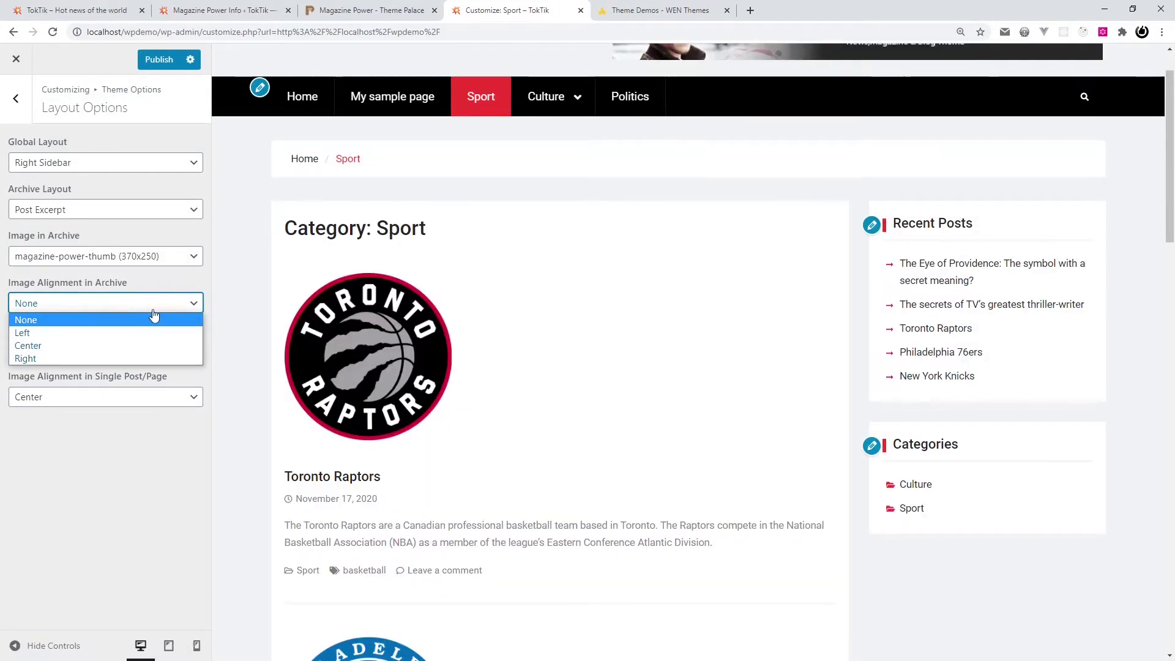
left_click(100, 332)
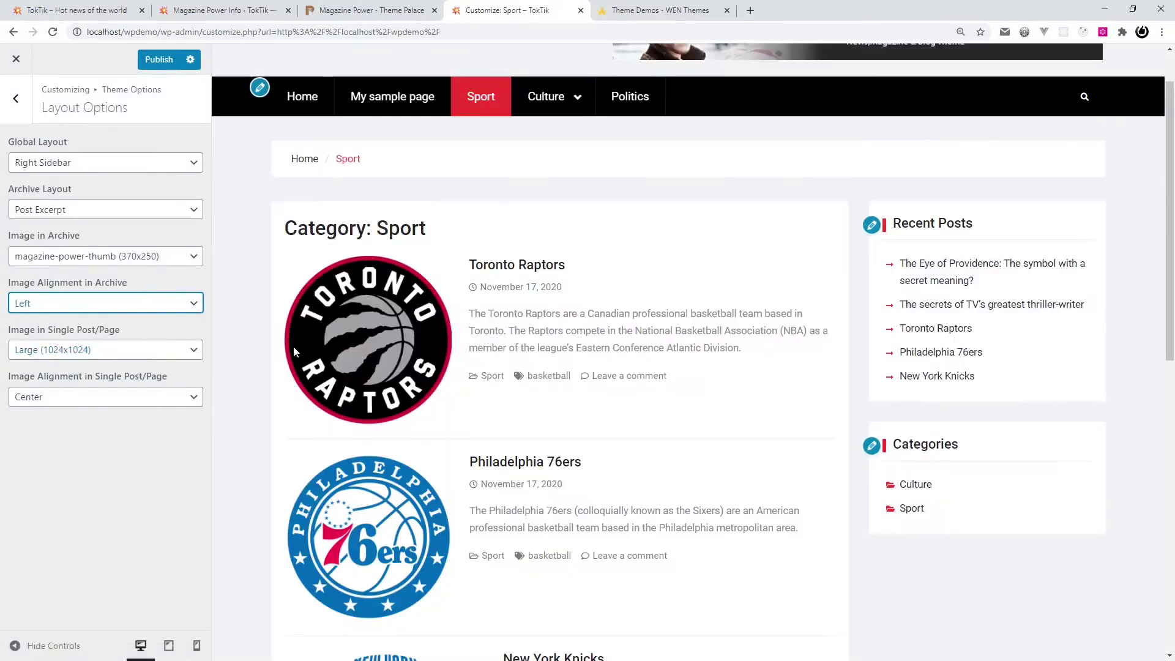
- Preview the Toronto Raptors post, try No Image for single posts/pages, and set their image size to 1536x1536
left_click(514, 265)
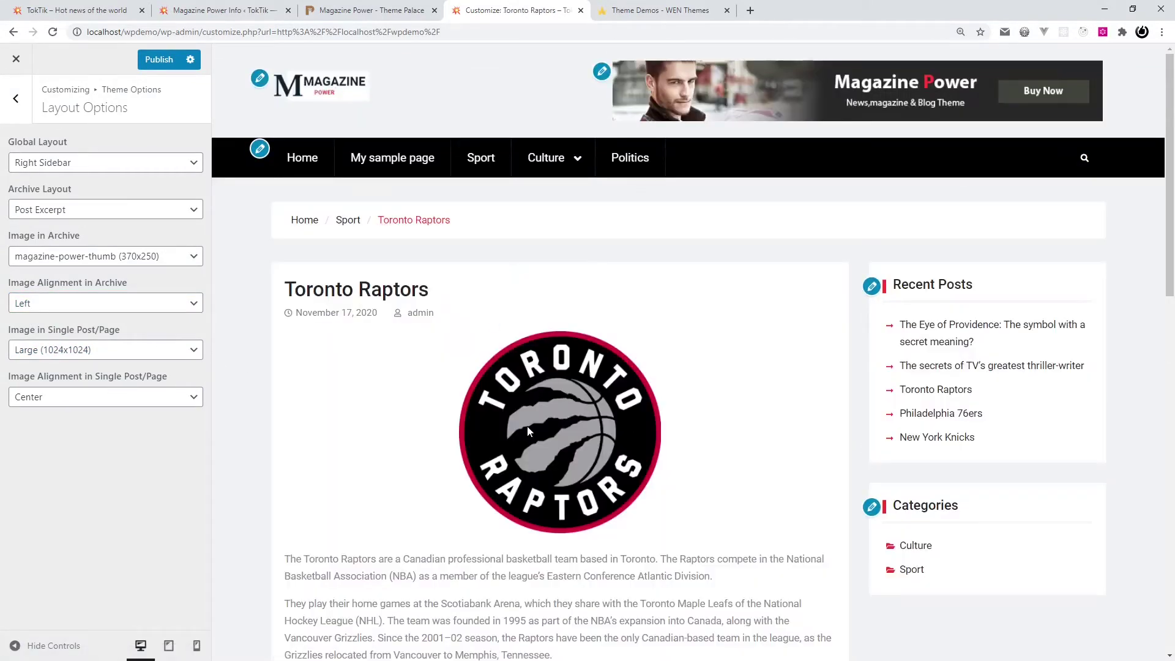
scroll(596, 383, "down", 5)
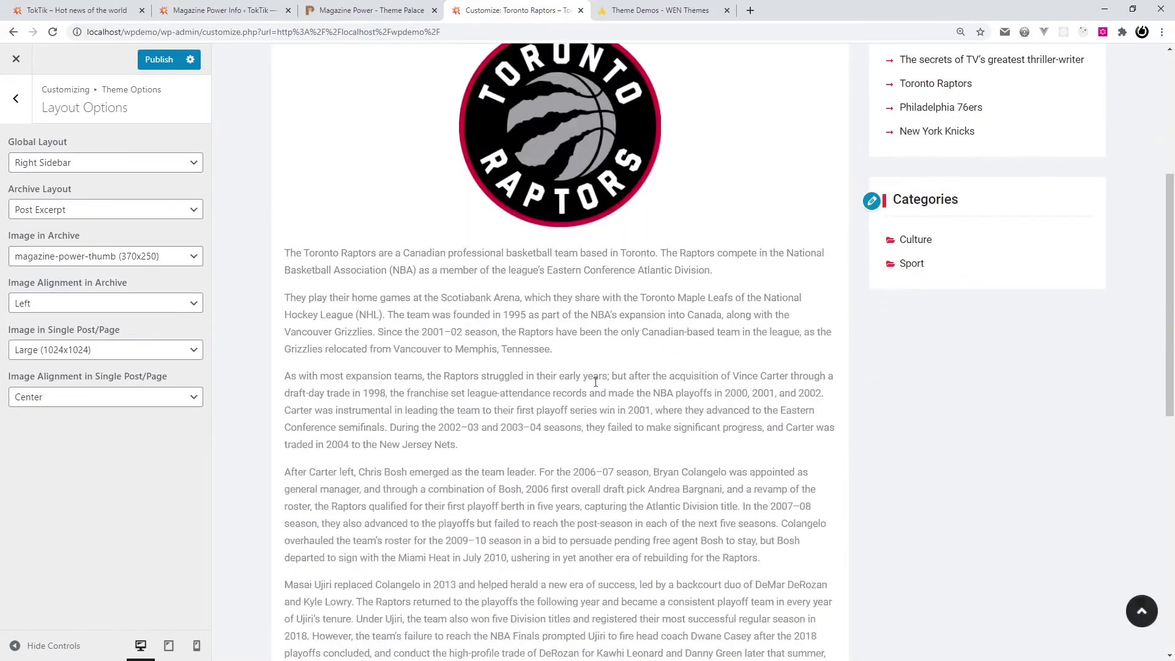
scroll(596, 381, "down", 5)
scroll(563, 406, "up", 9)
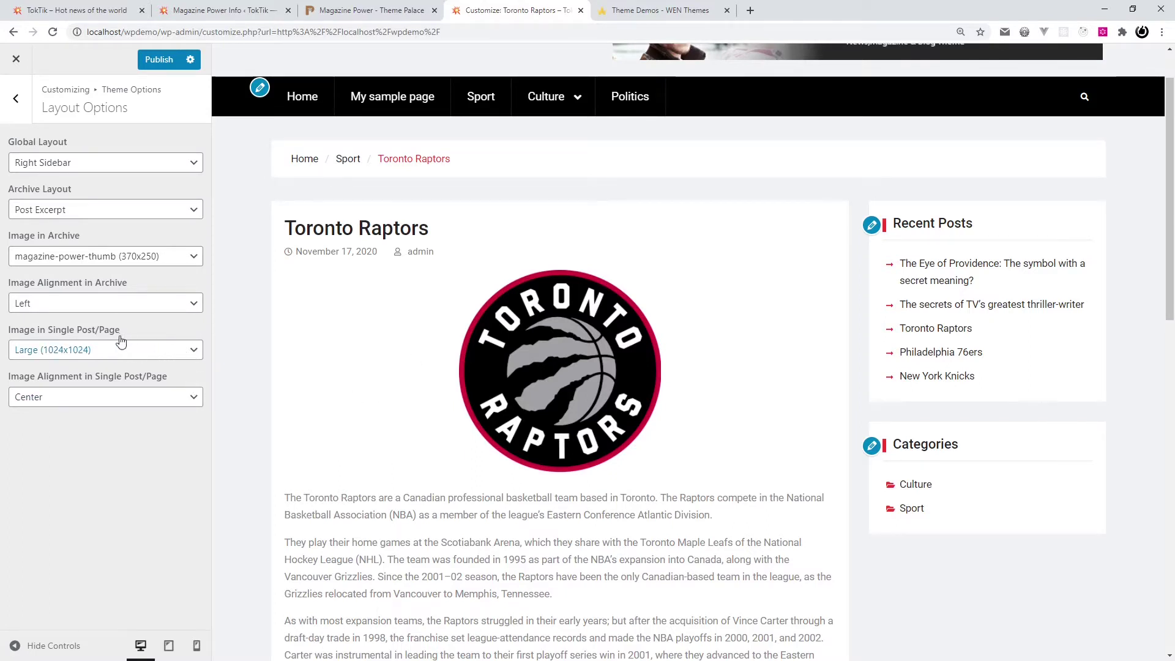
left_click(138, 356)
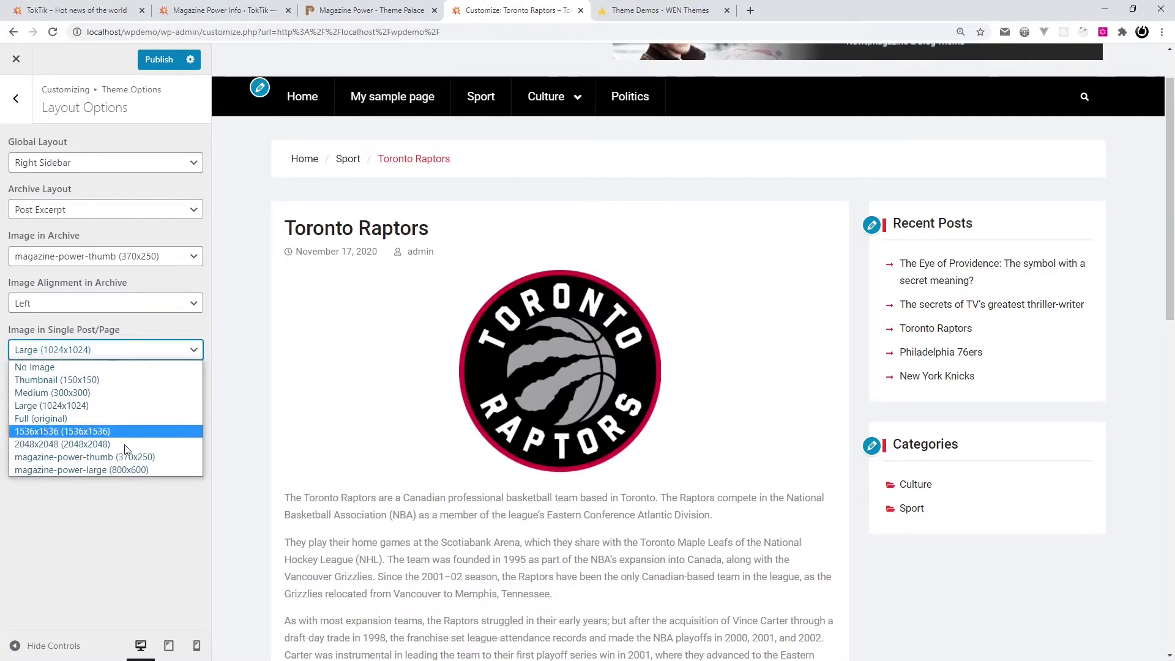
left_click(93, 367)
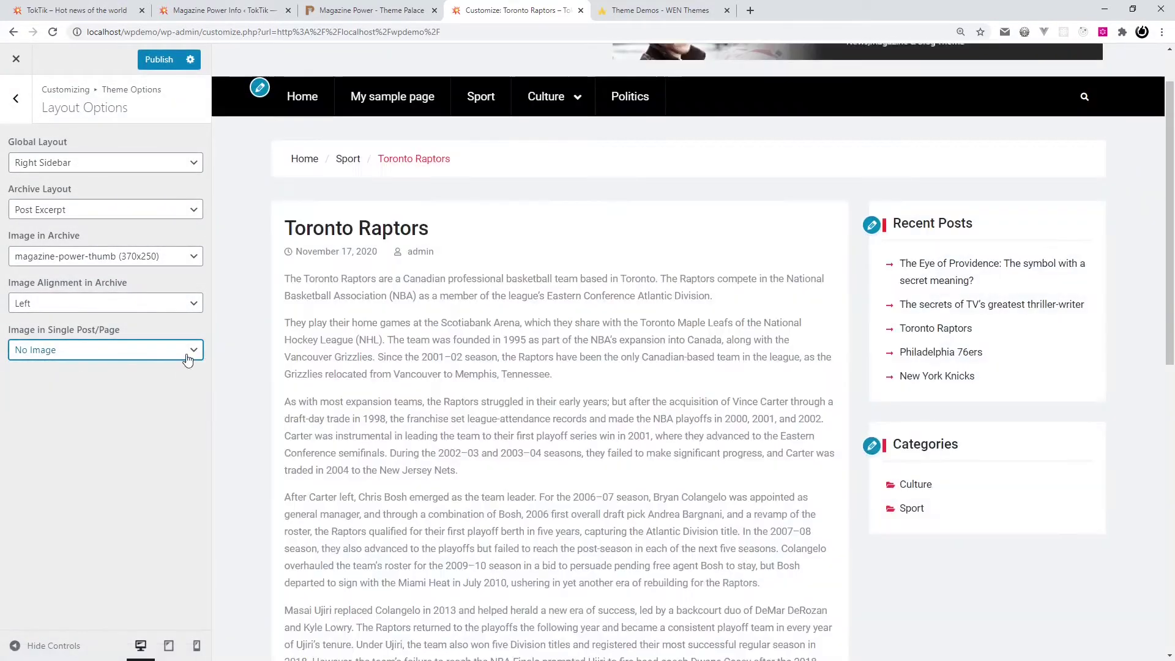
left_click(180, 353)
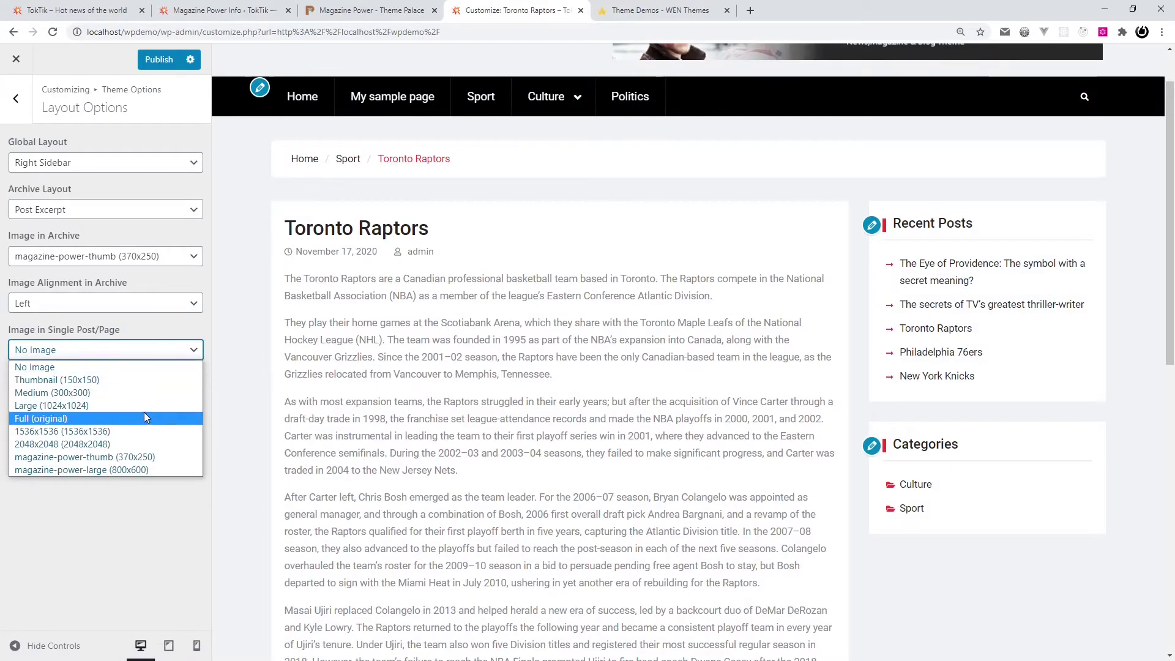
left_click(142, 432)
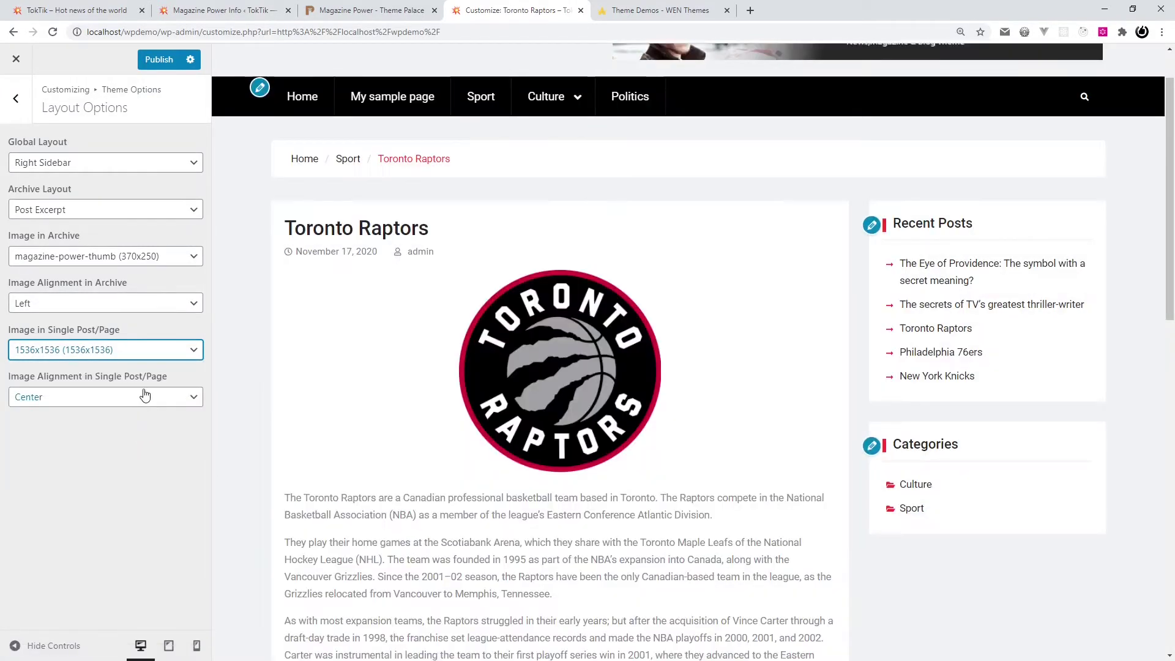
- Check the image alignment choices for single posts/pages and return to Theme Options
left_click(143, 399)
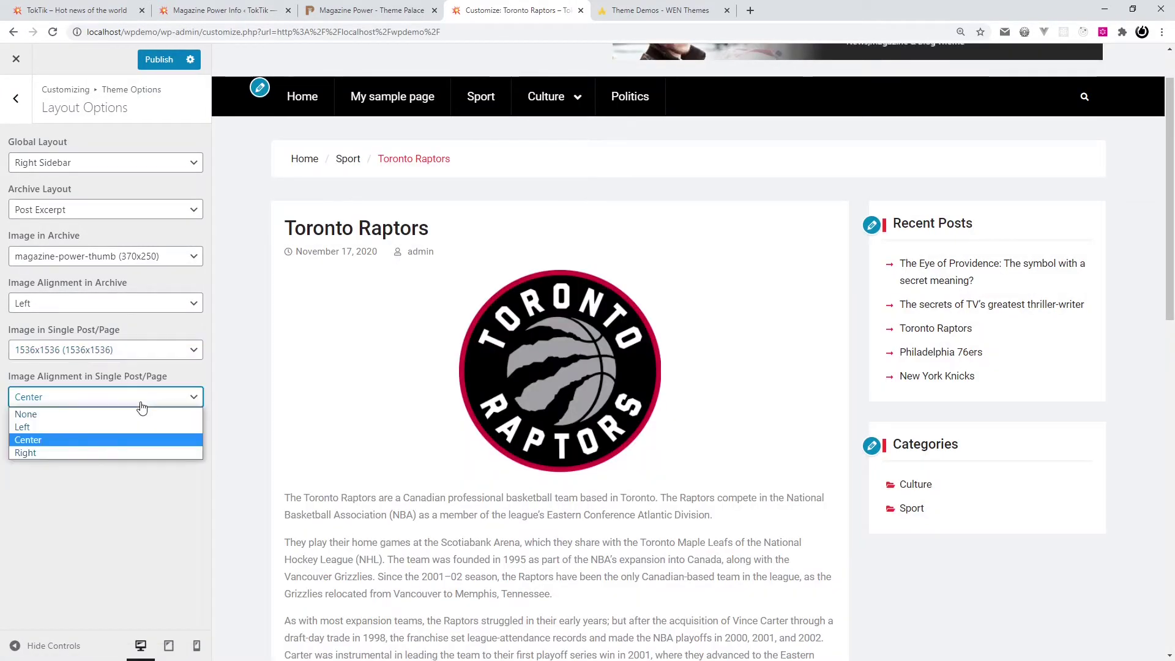
left_click(141, 402)
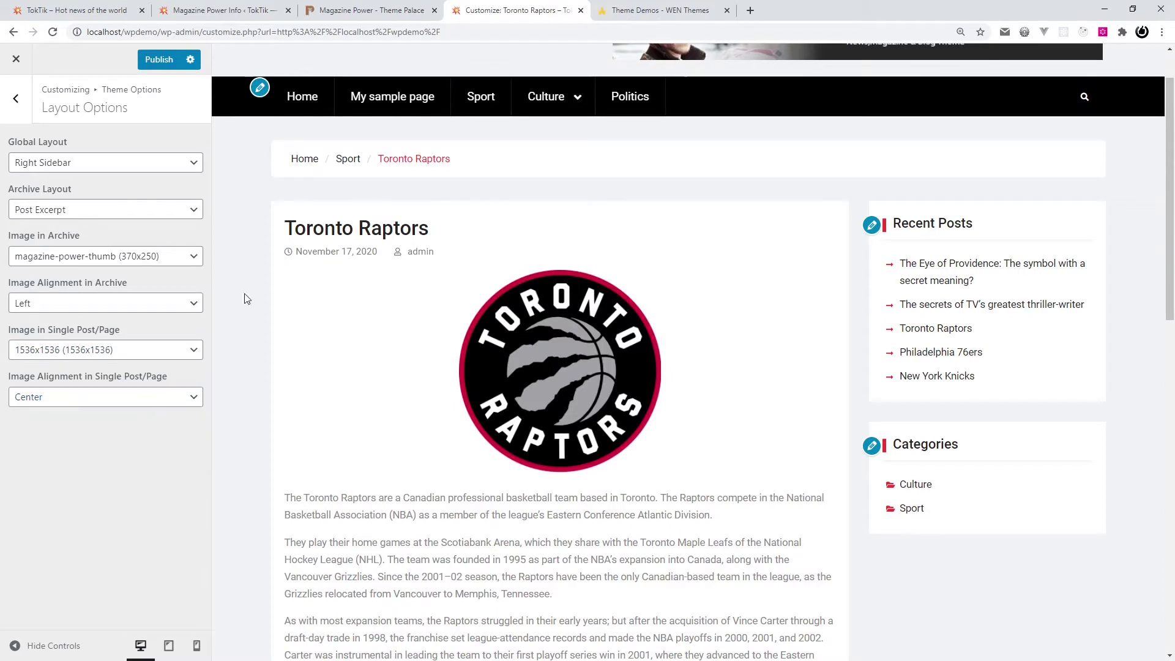
left_click(27, 108)
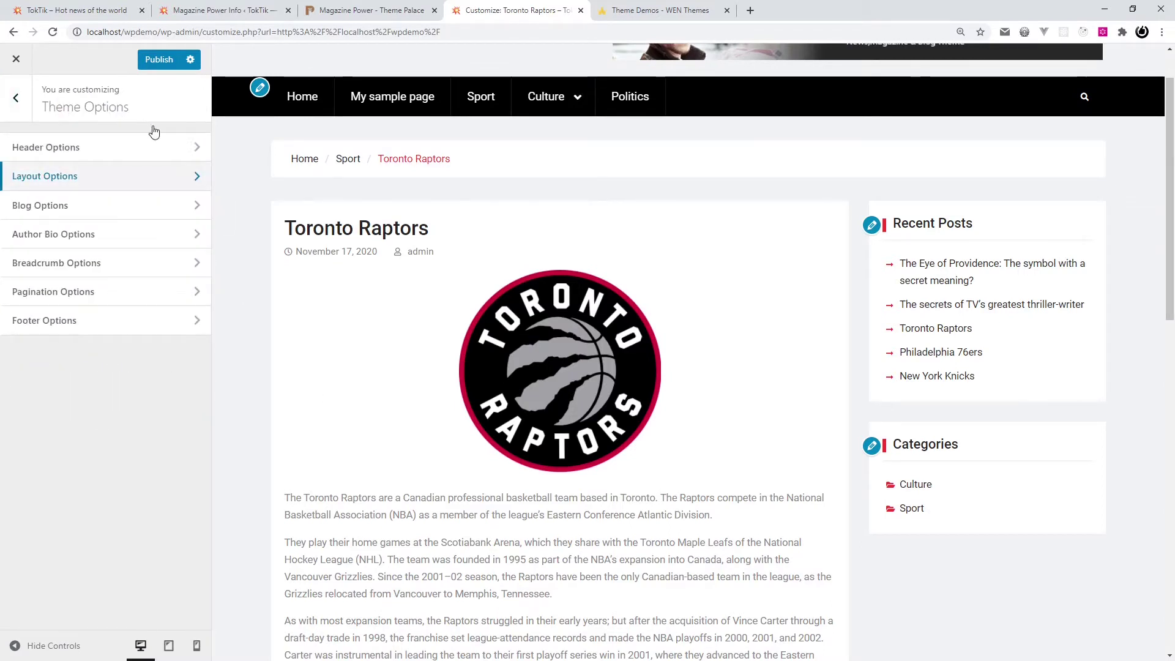
- Open Blog Options, preview the Sport category page, and set the excerpt length to 30 words
left_click(94, 205)
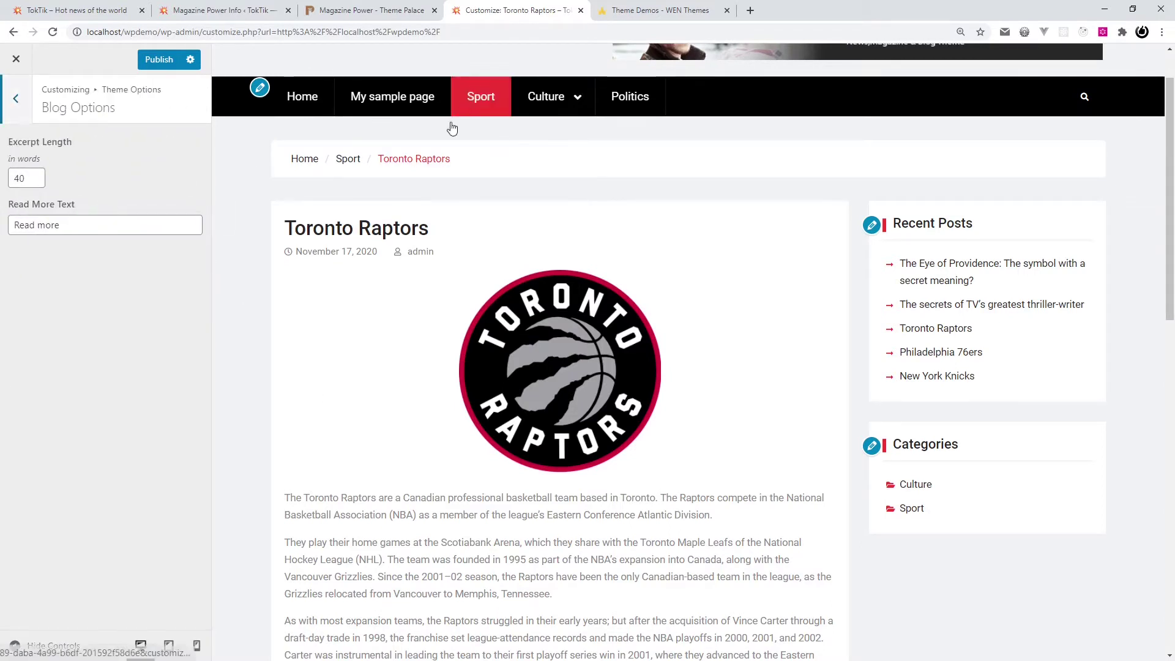
left_click(481, 98)
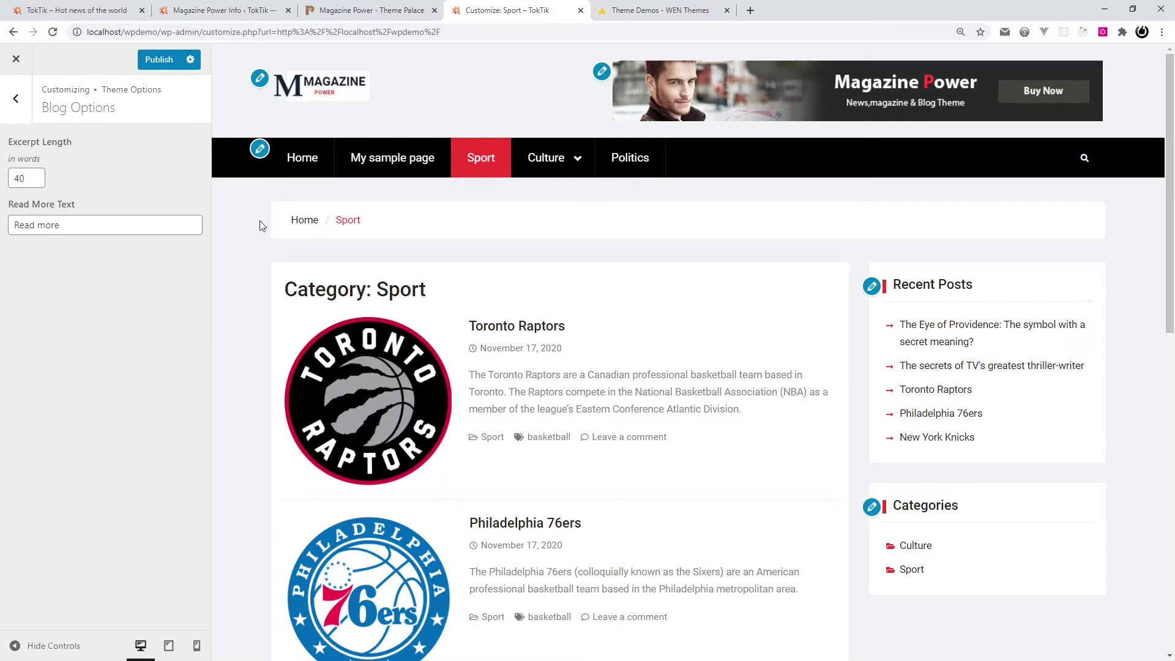
left_click_drag(764, 426, 491, 373)
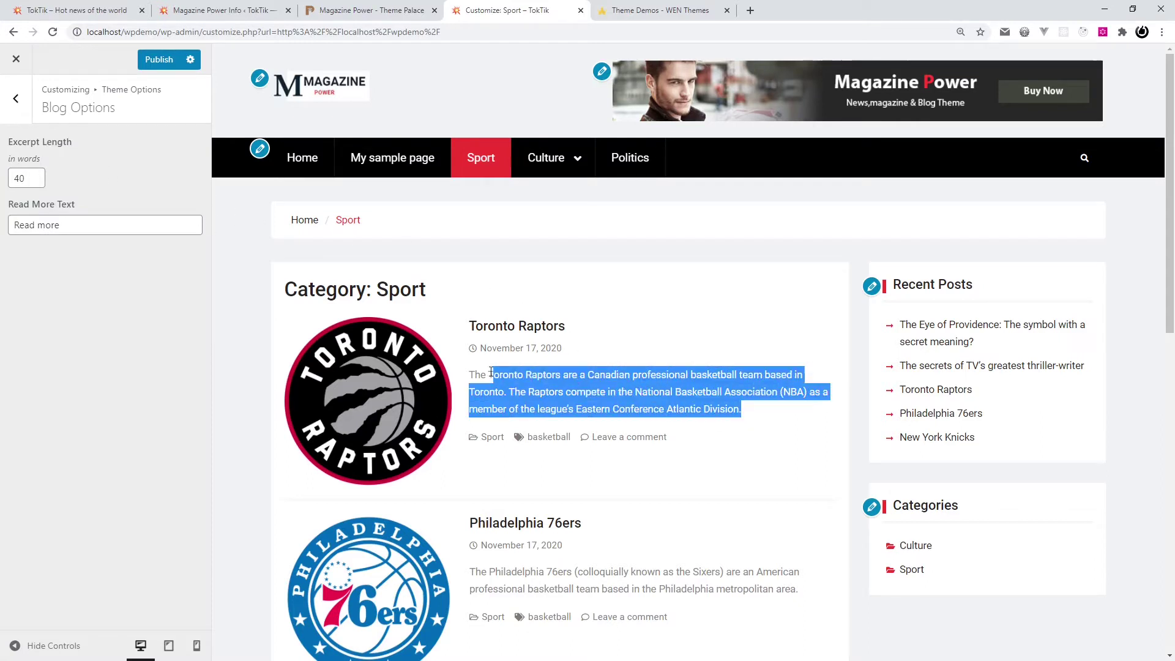
left_click(752, 420)
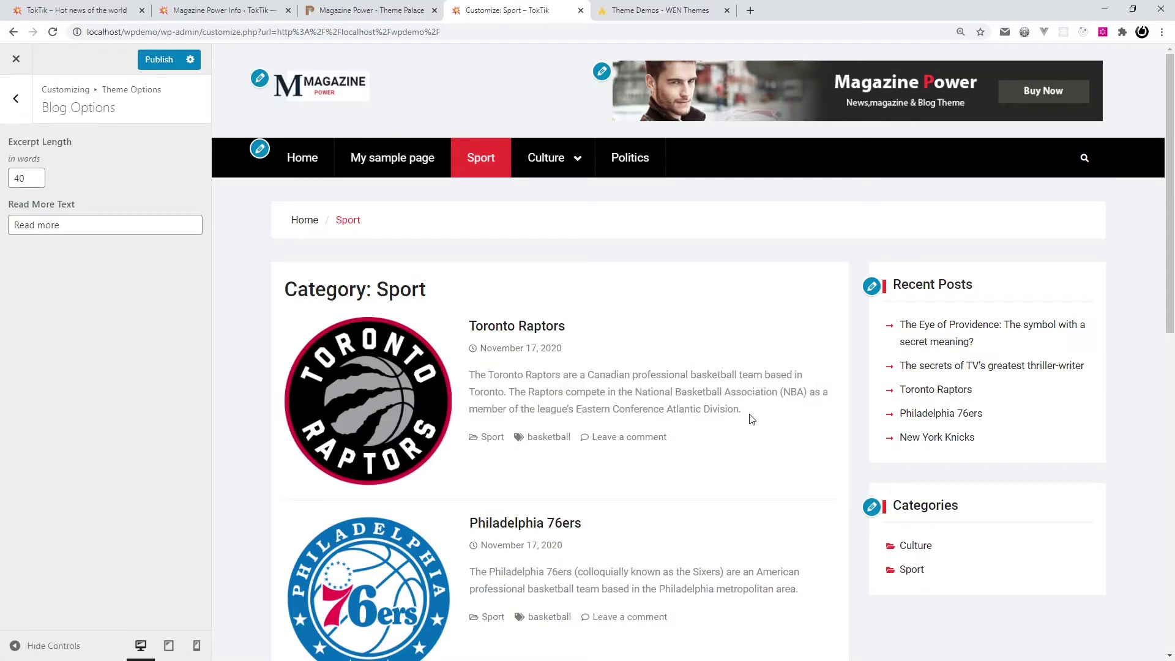
left_click(34, 182)
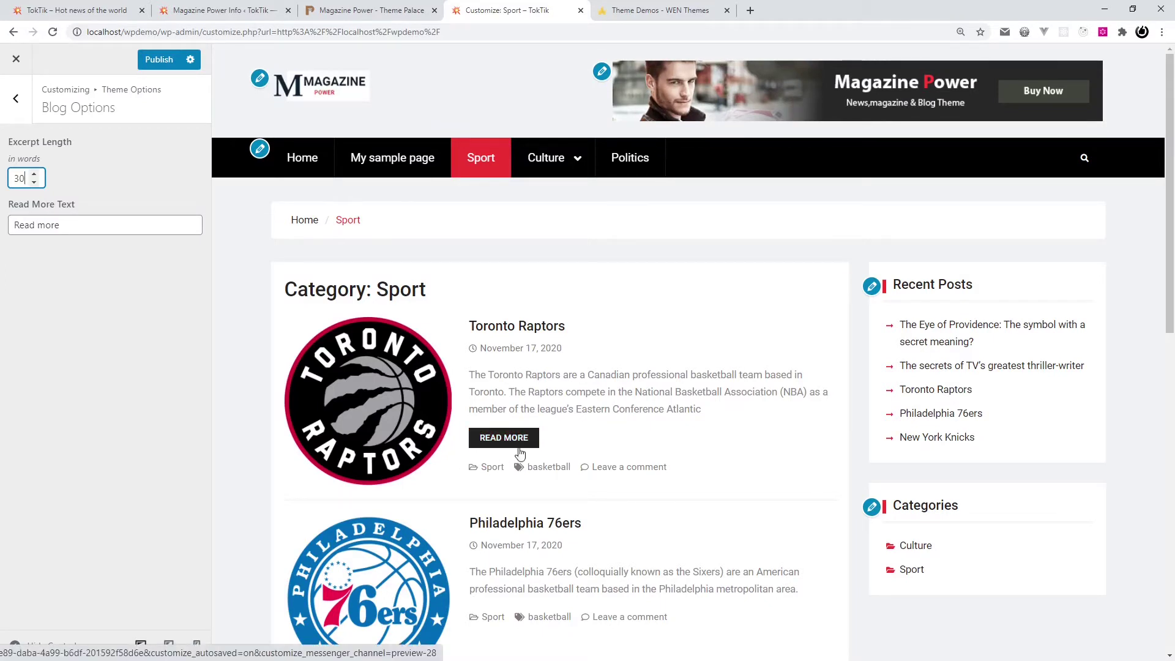
- Change the Read More text to "Continue reading" and return to Theme Options
left_click_drag(84, 231, 2, 236)
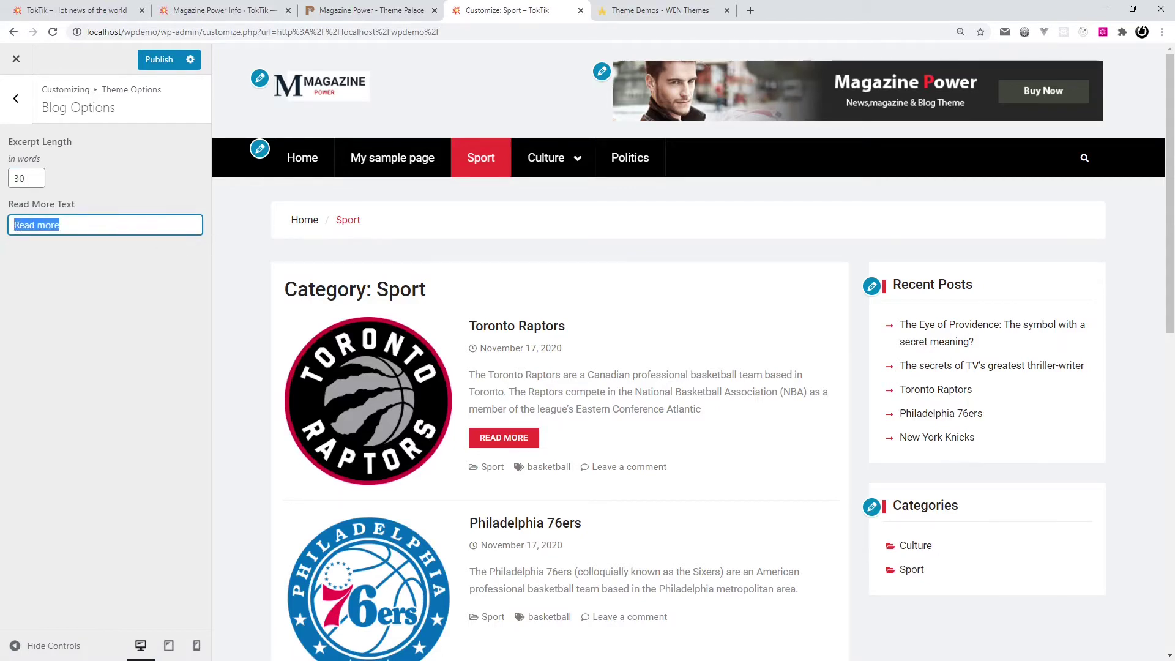
type("Continue")
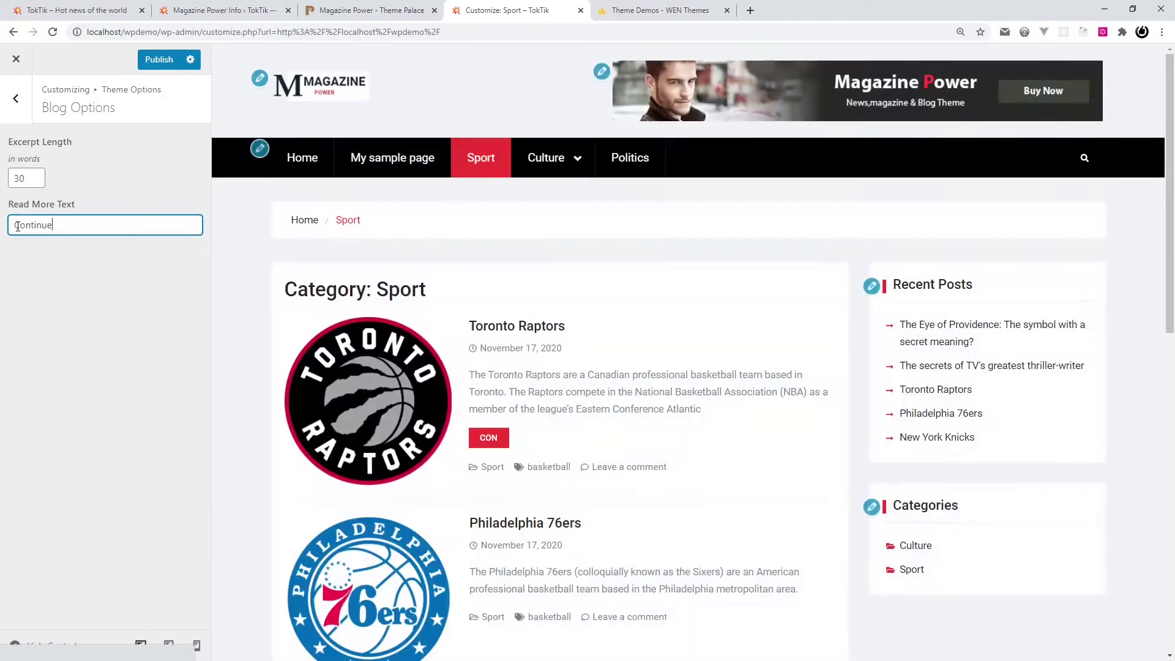
type(" readui")
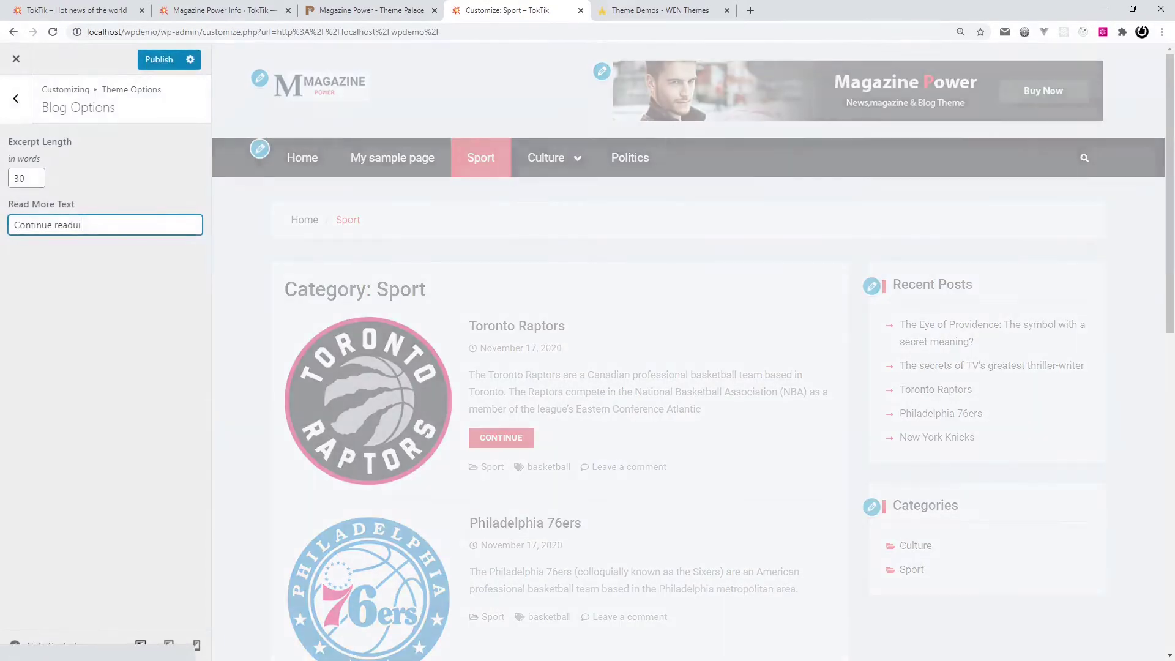
type("g")
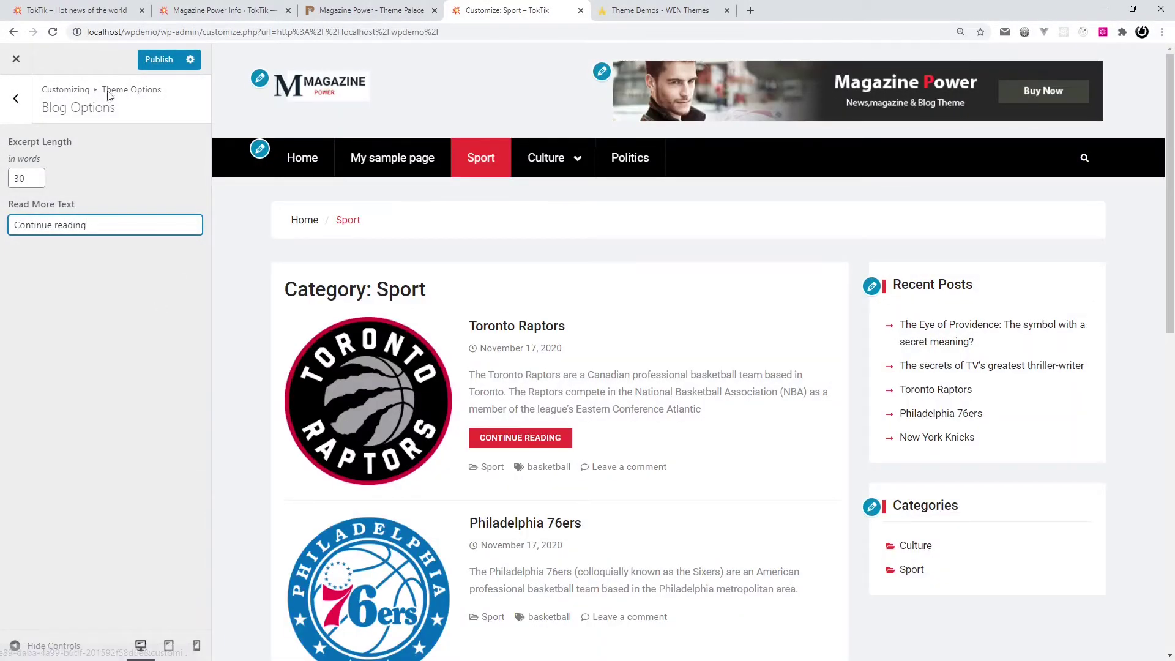
left_click(16, 98)
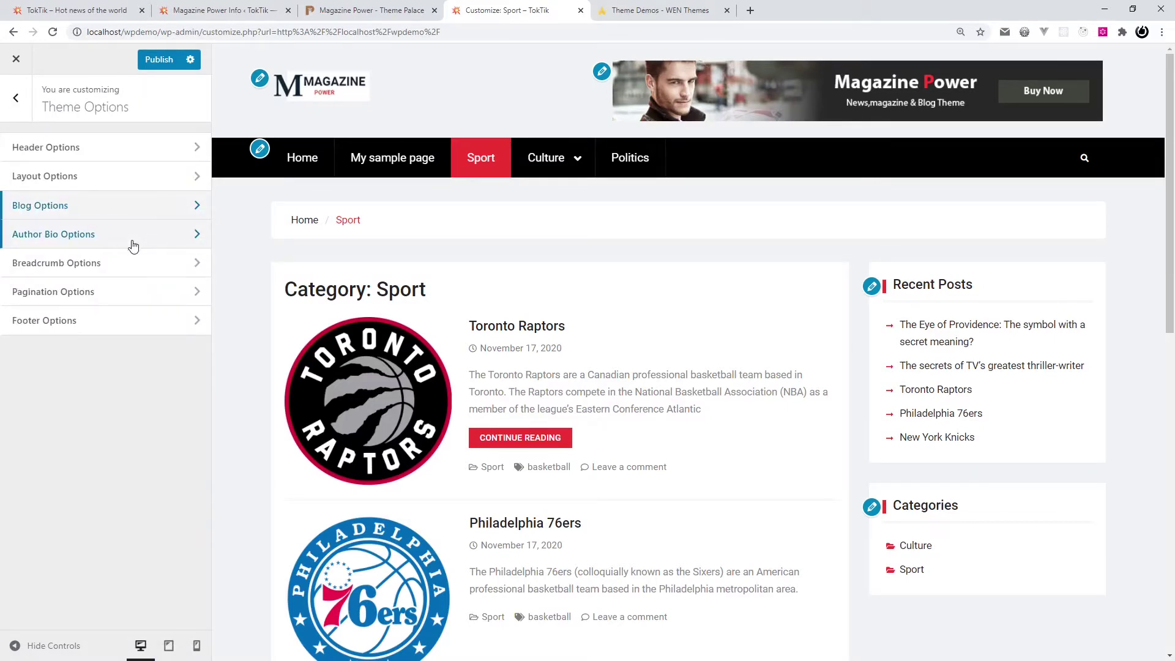
- Preview the Toronto Raptors post, open Author Bio Options, and try hiding the author bio before enabling it again
left_click(536, 322)
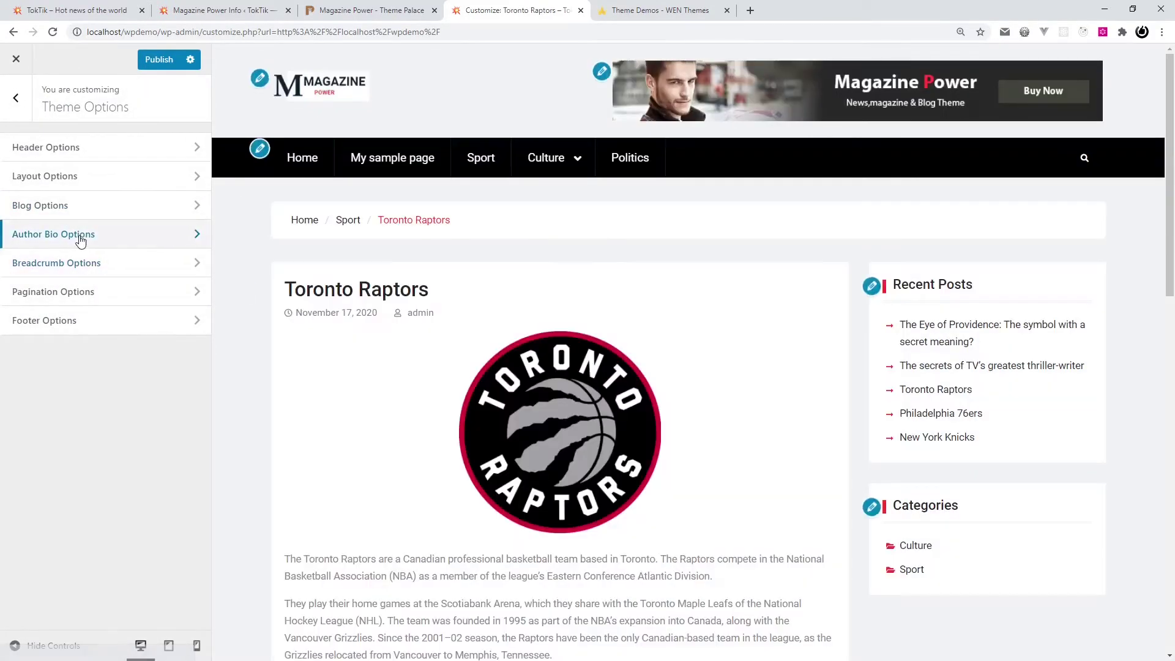
left_click(78, 233)
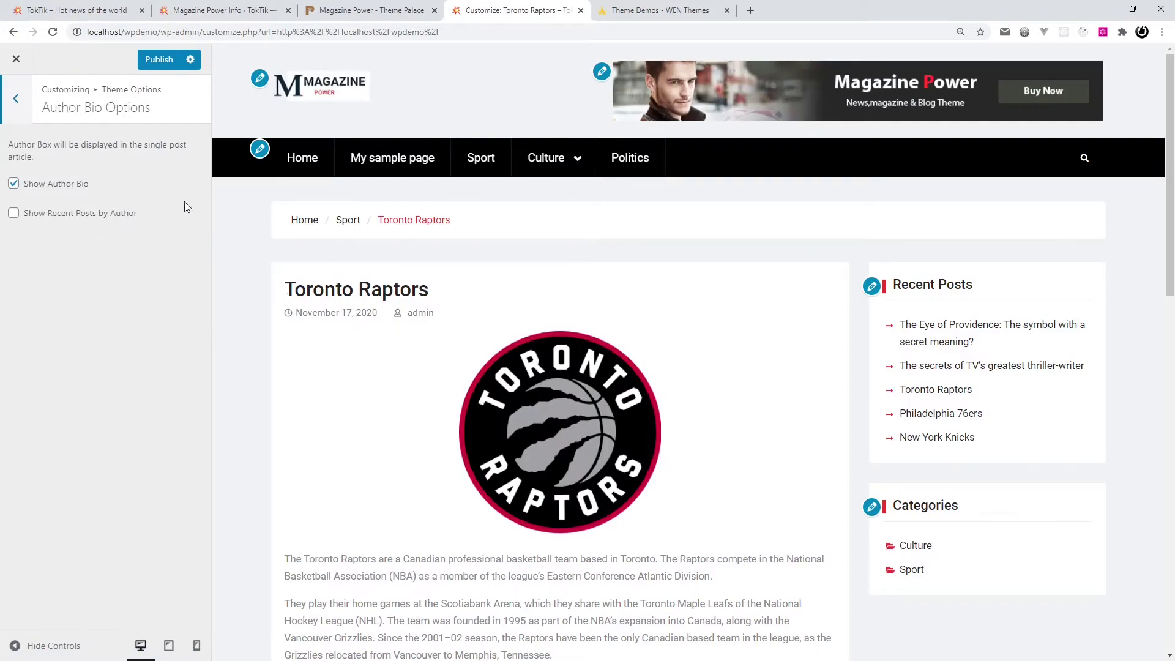
scroll(407, 362, "down", 15)
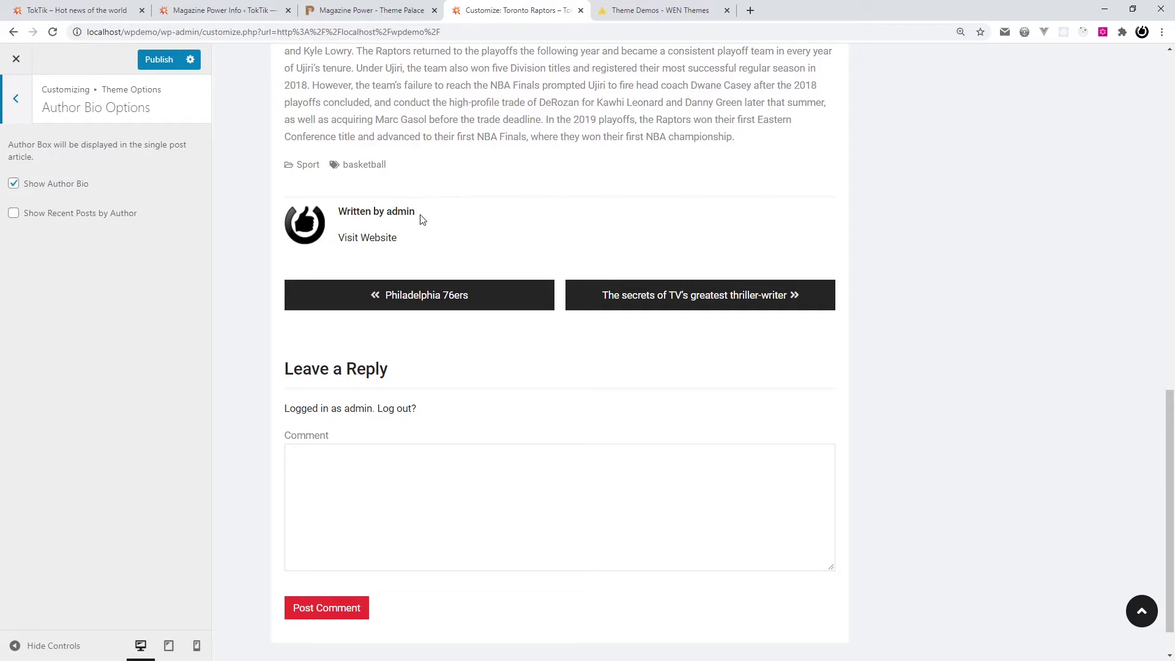
left_click(14, 184)
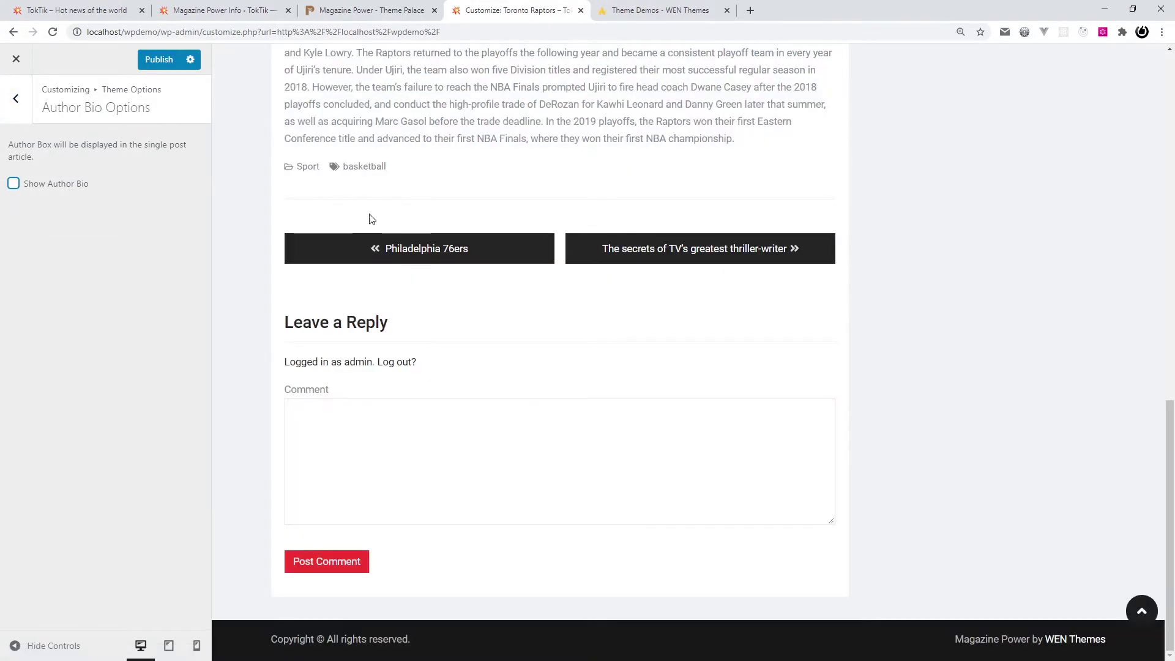
left_click(49, 194)
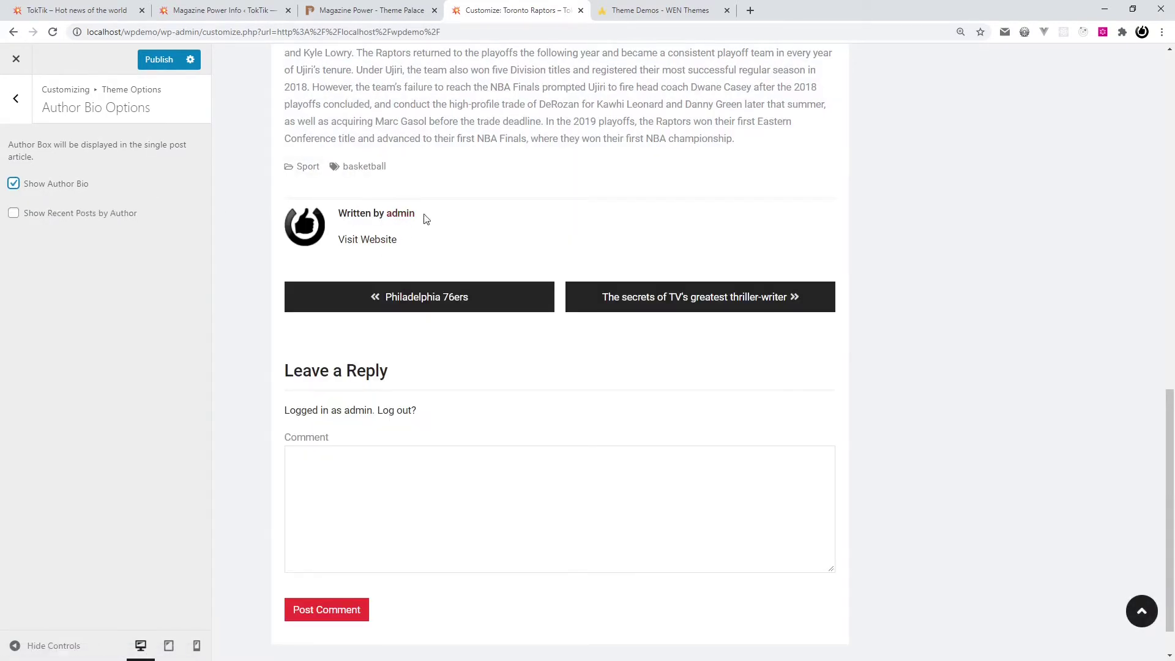
- Try showing recent posts by author, disable both that option and Show Author Bio, and return to Theme Options
left_click(13, 213)
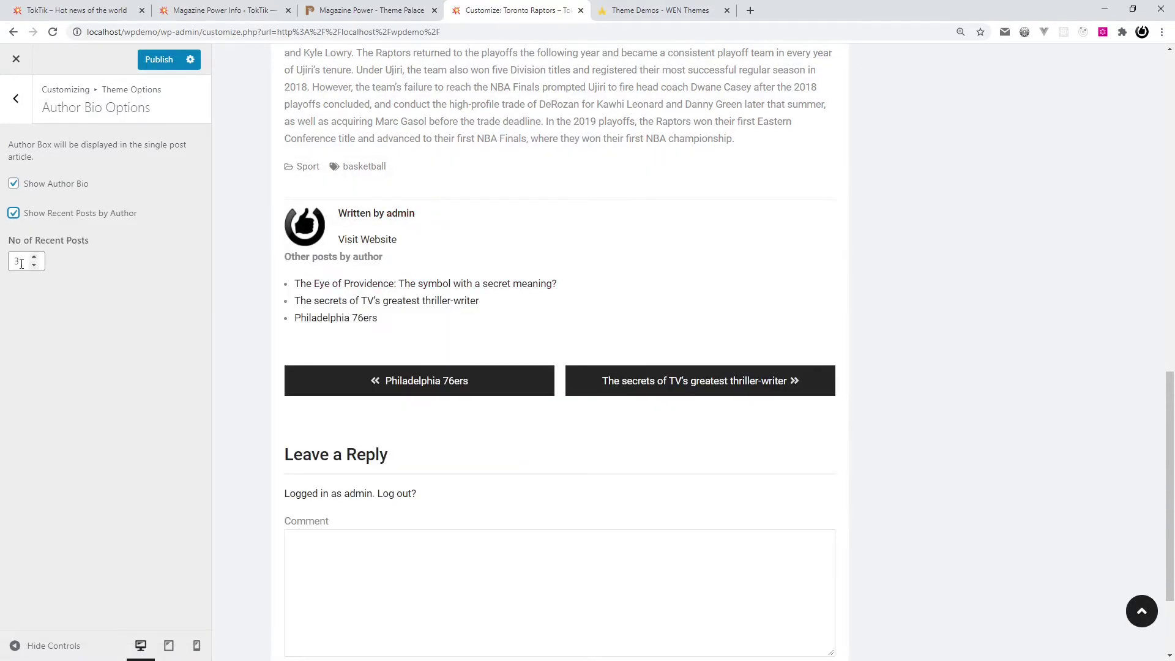
left_click(13, 213)
left_click(13, 183)
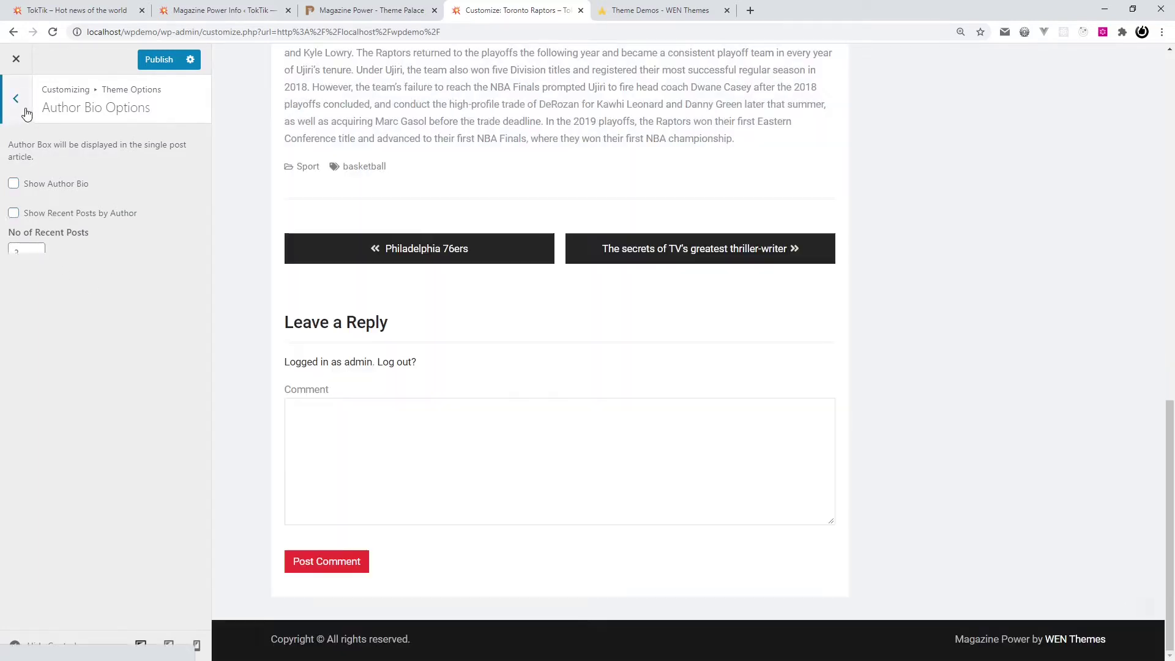
left_click(24, 110)
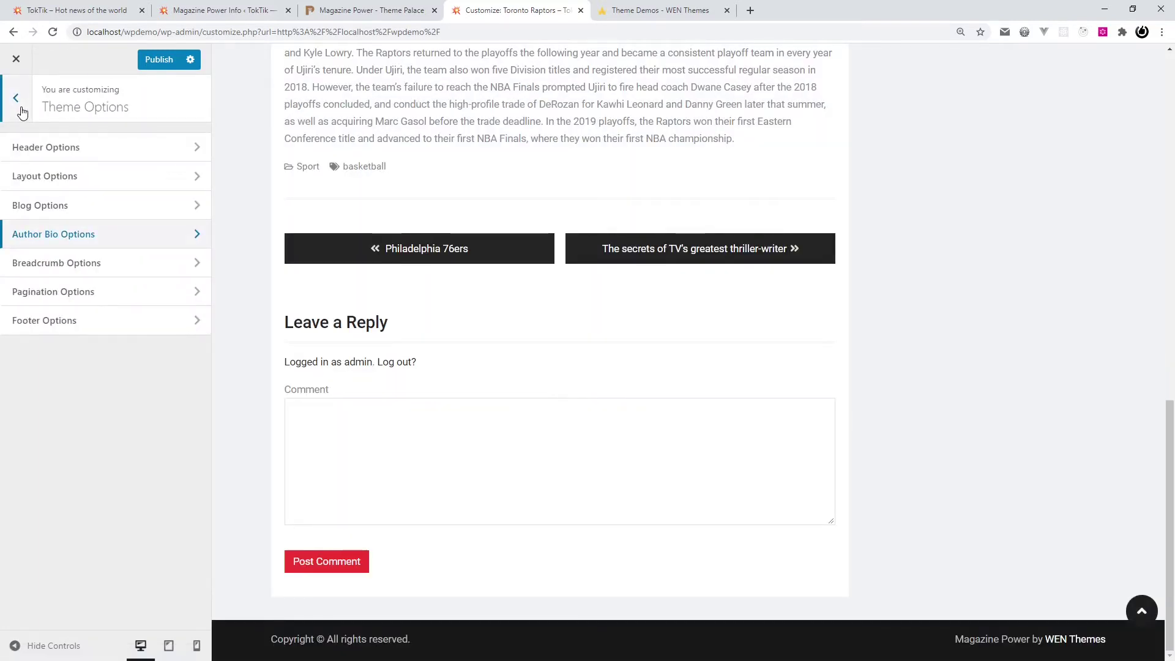
- Open Breadcrumb Options and examine the breadcrumb trail above the Toronto Raptors post
left_click(120, 268)
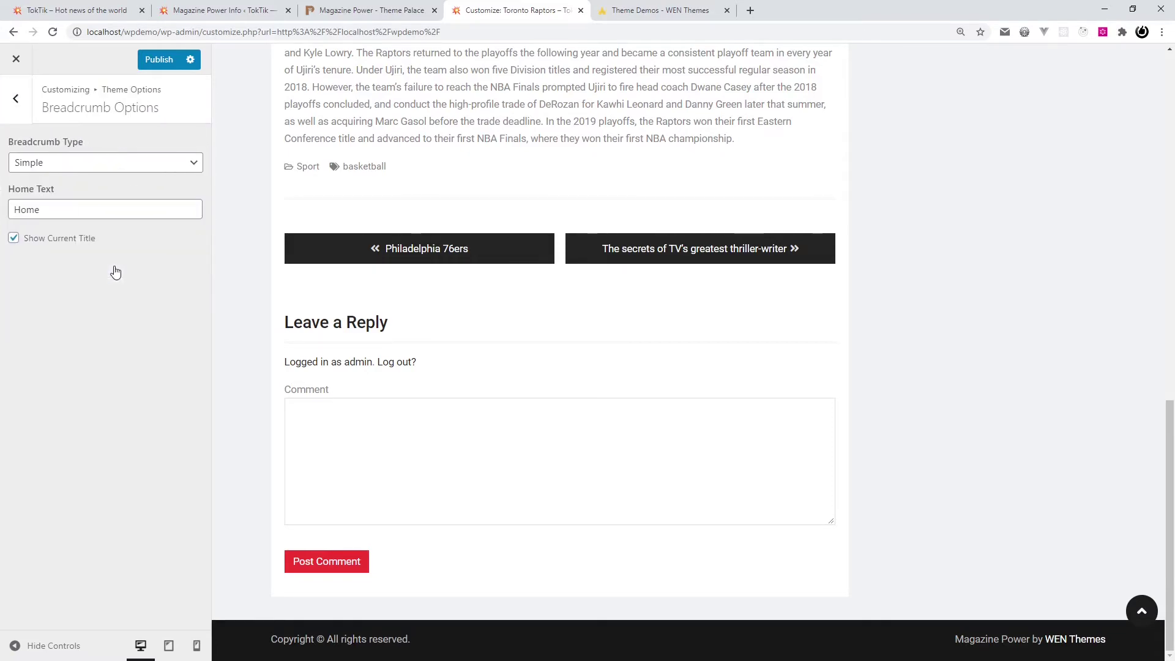
scroll(275, 340, "up", 15)
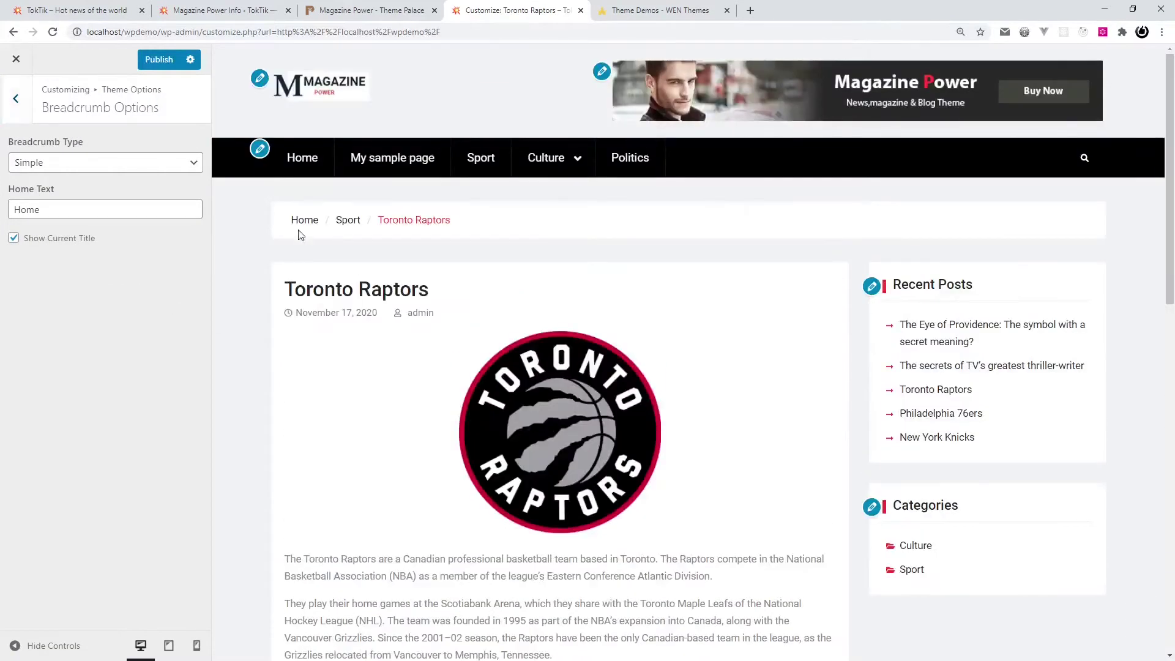
left_click_drag(300, 220, 461, 228)
left_click(485, 230)
left_click_drag(331, 221, 306, 265)
left_click(364, 243)
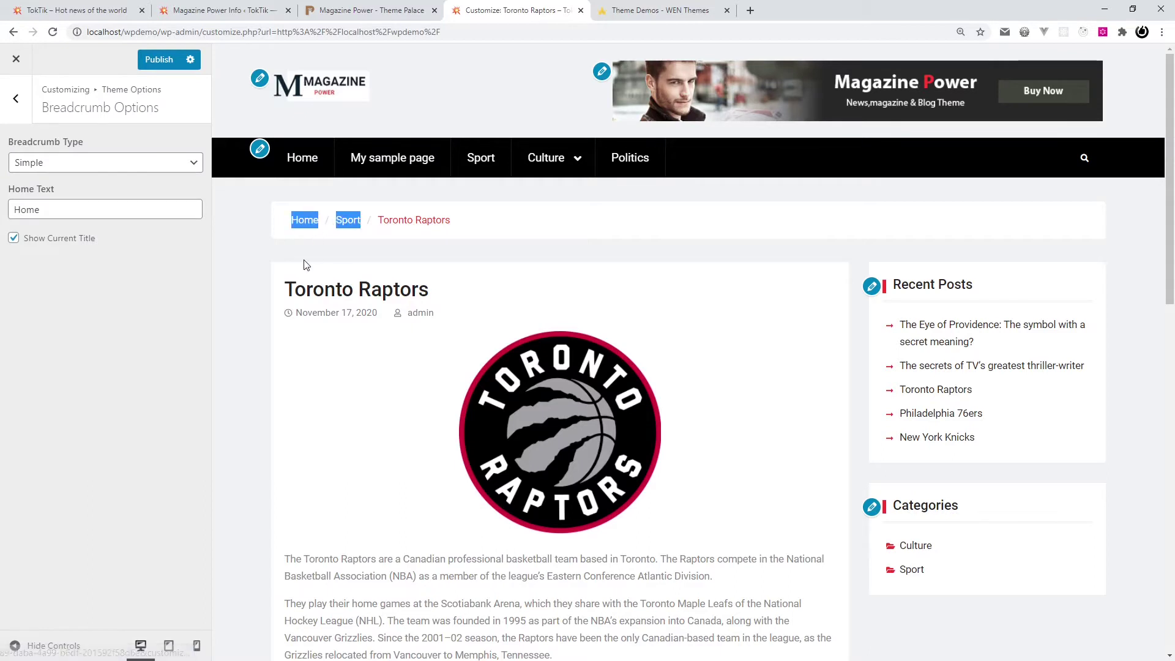
left_click(306, 265)
left_click_drag(293, 225, 324, 226)
left_click(322, 260)
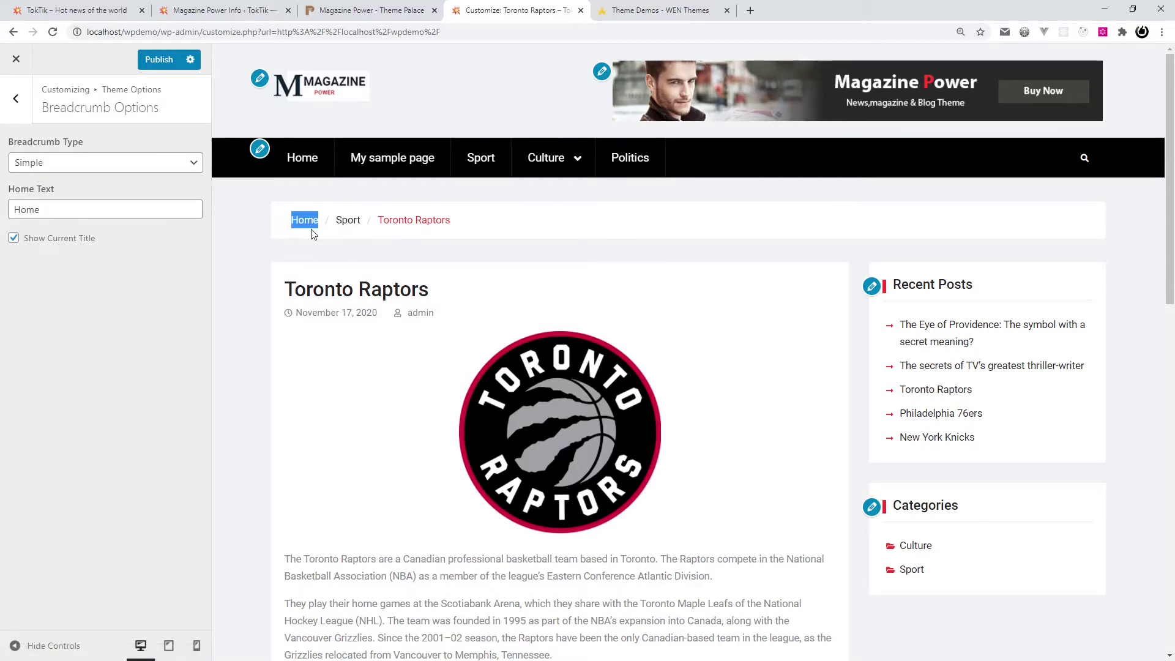
- Change the breadcrumb's Home Text to "Fronpage"
double_click(94, 218)
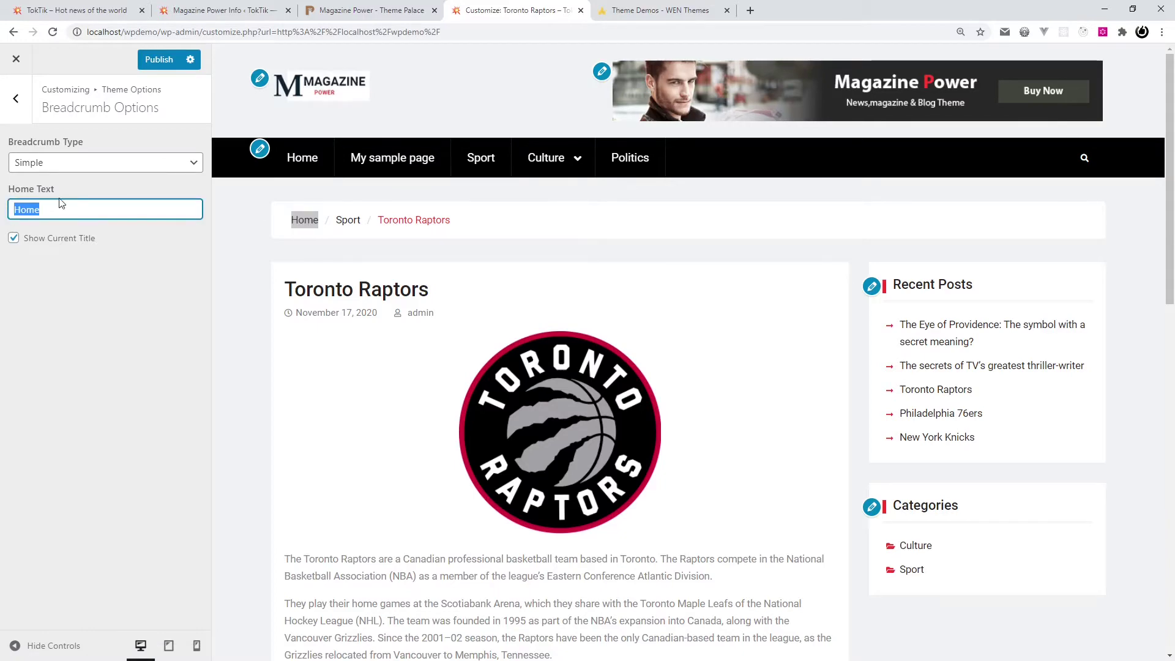
type("Fronpag")
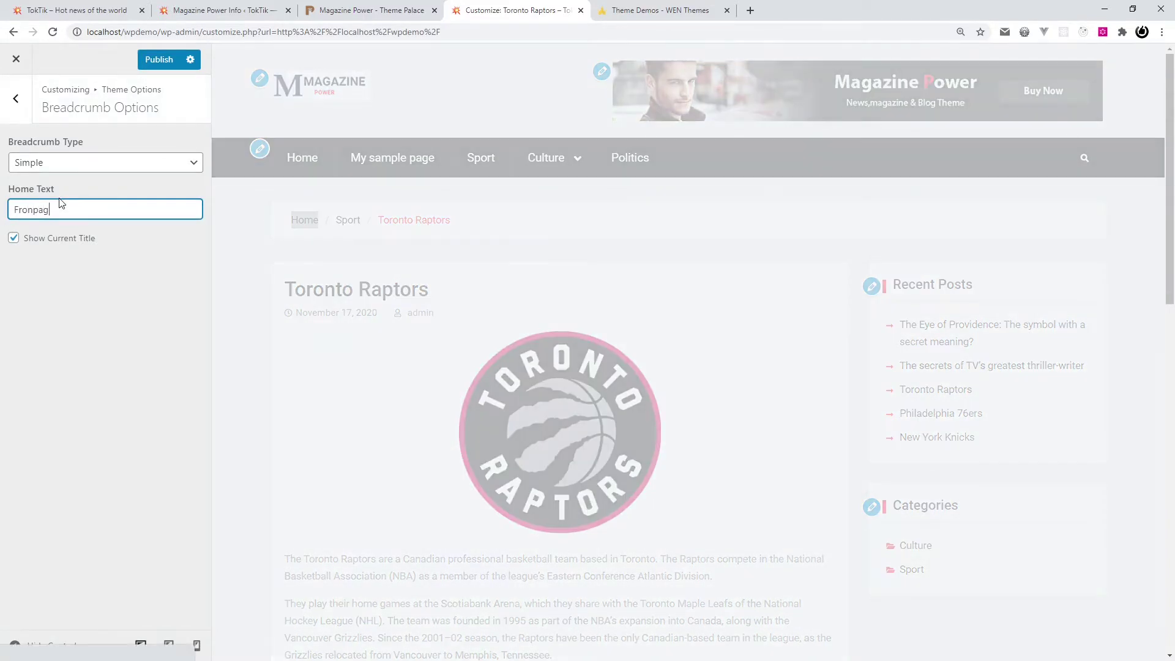
type("e")
left_click(157, 330)
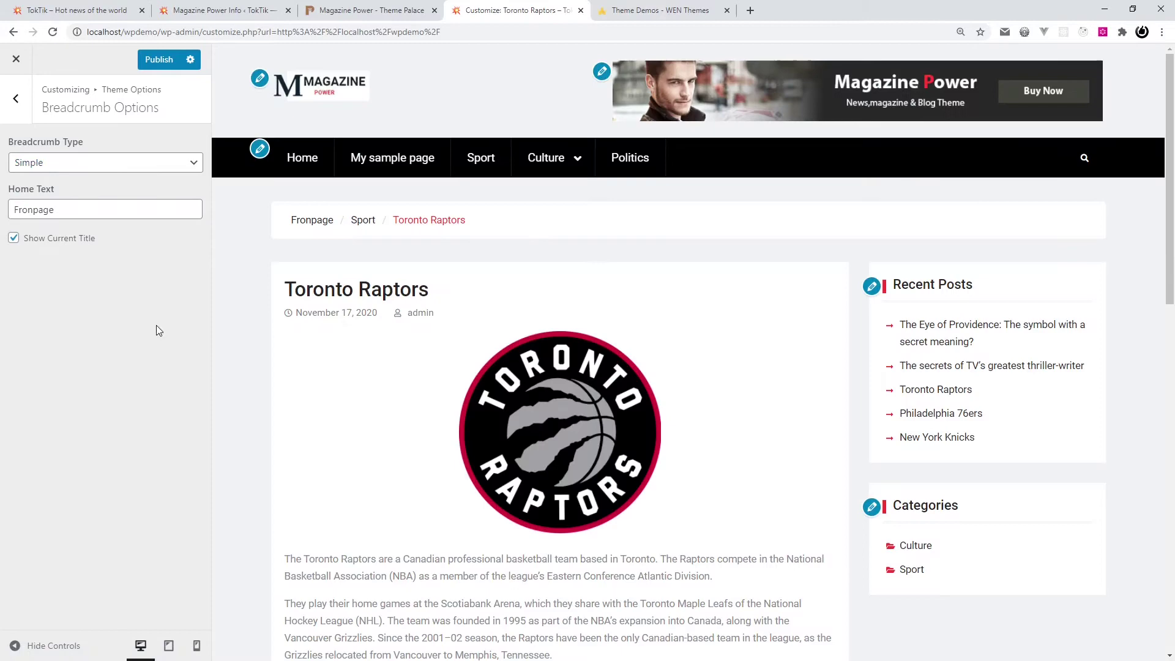
- Try the Disabled breadcrumb type and set it back to Simple
left_click(176, 168)
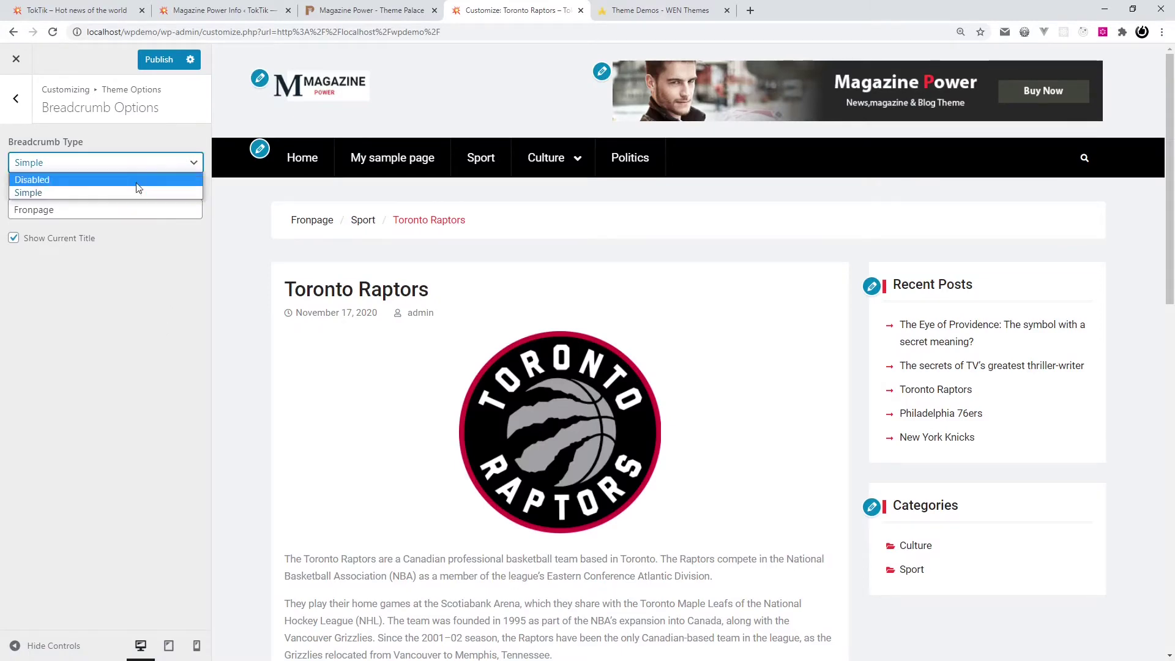
left_click(110, 180)
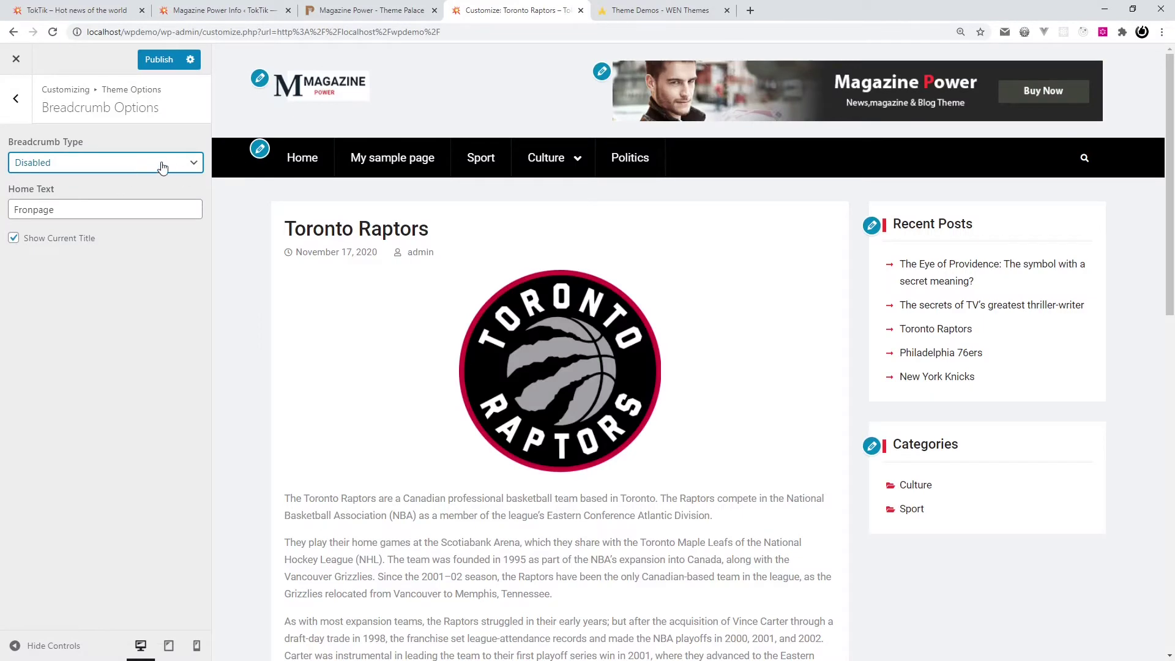
left_click(162, 168)
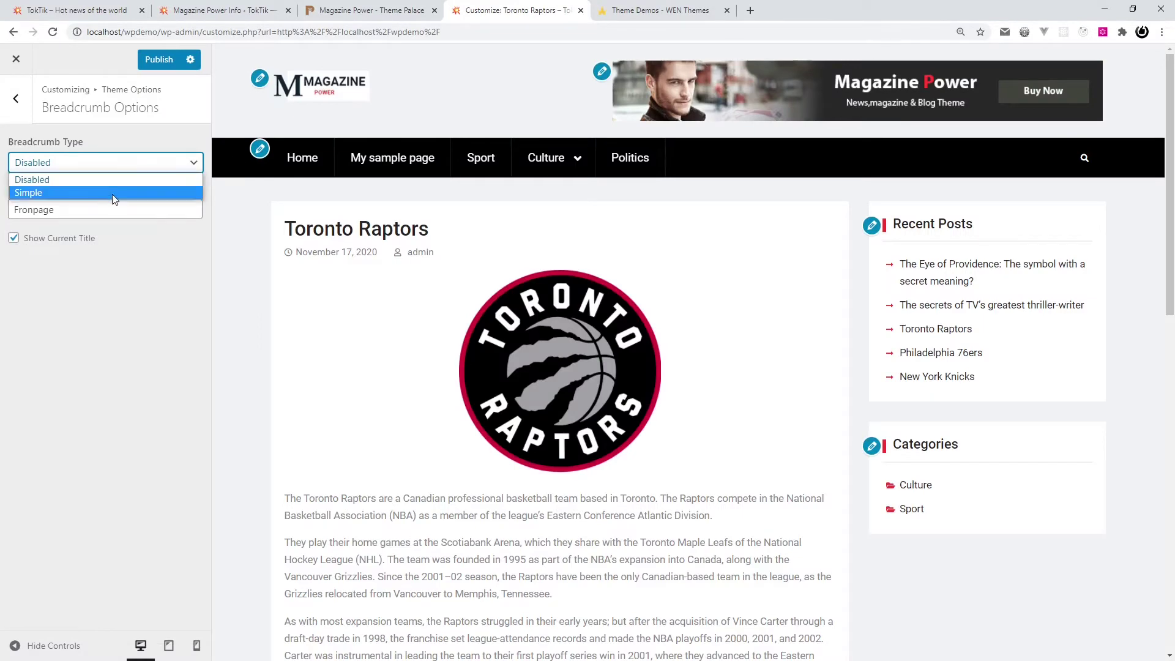
left_click(112, 193)
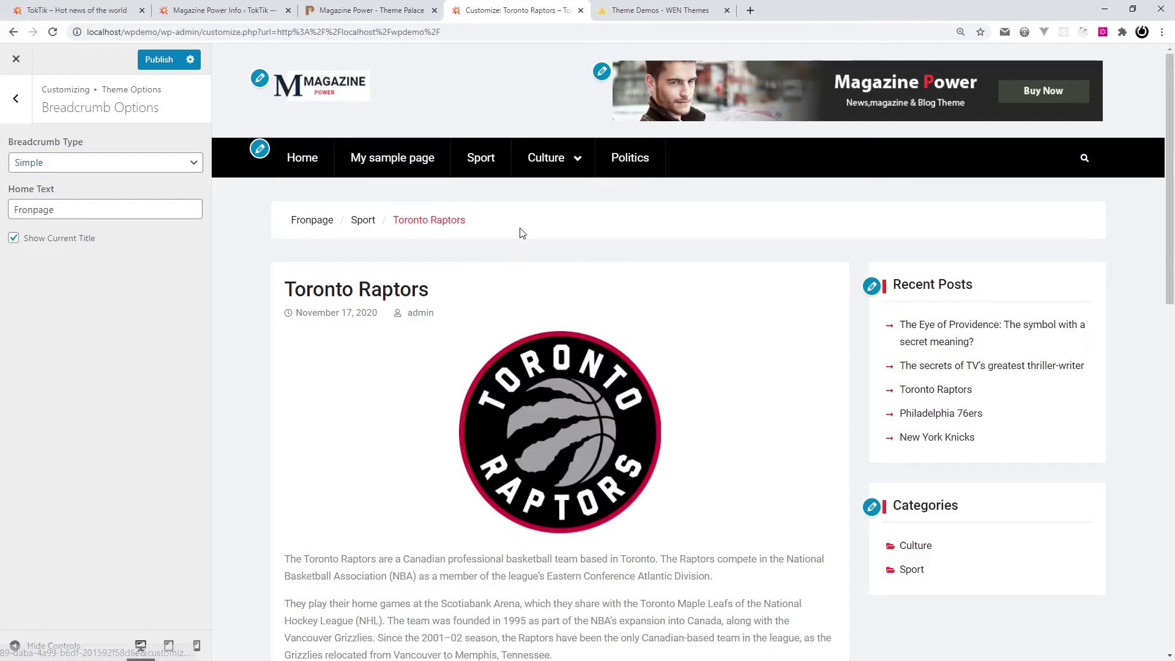
- Open Pagination Options and check the end of the Home page's post list for pagination
left_click(22, 104)
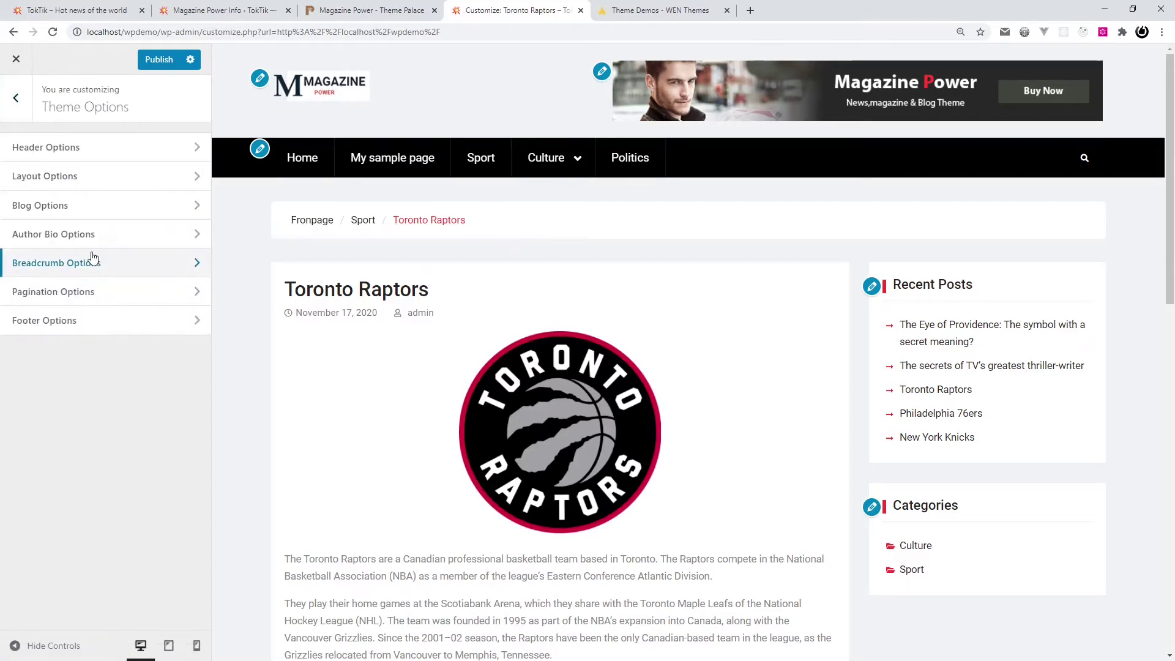
left_click(96, 297)
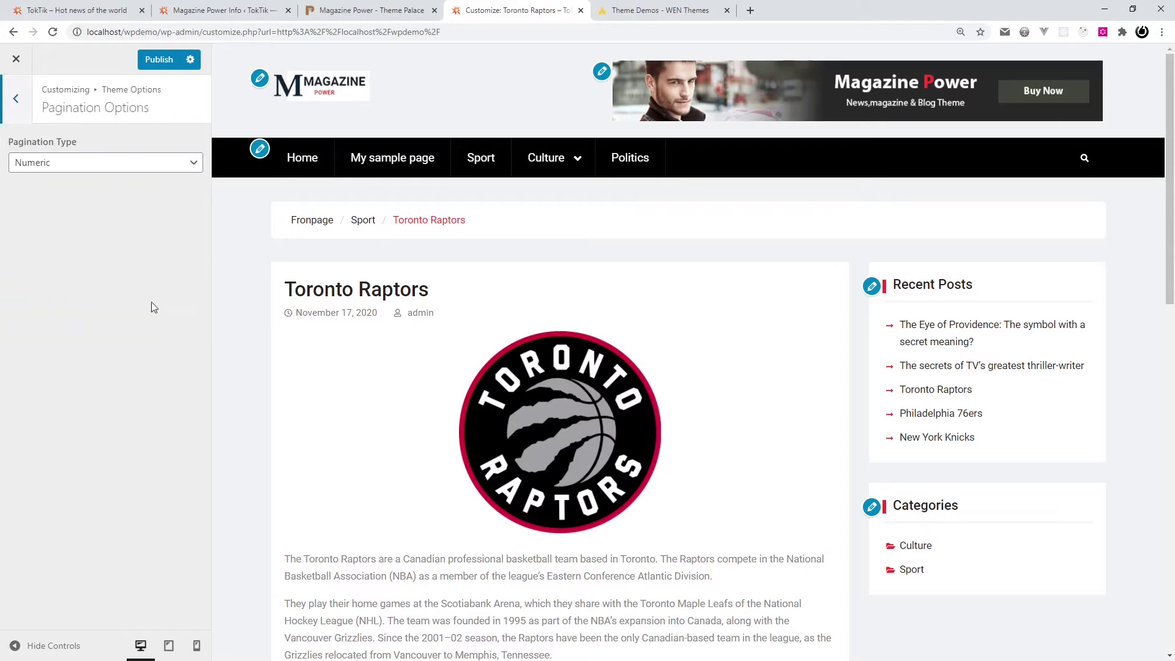
left_click(309, 165)
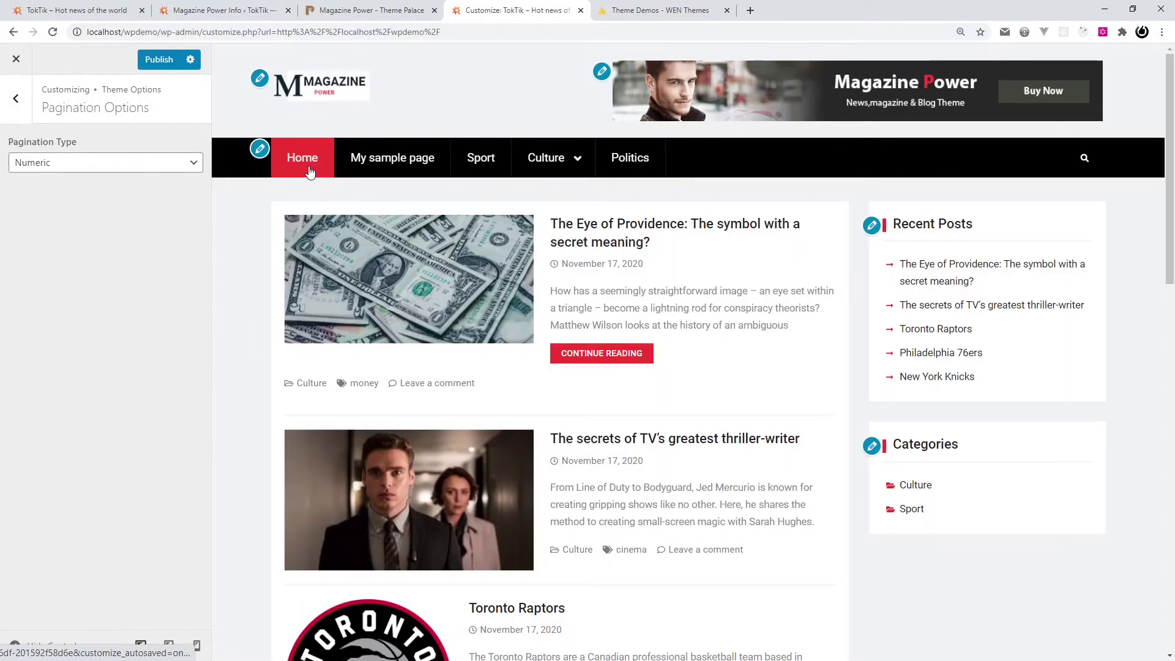
scroll(466, 289, "down", 15)
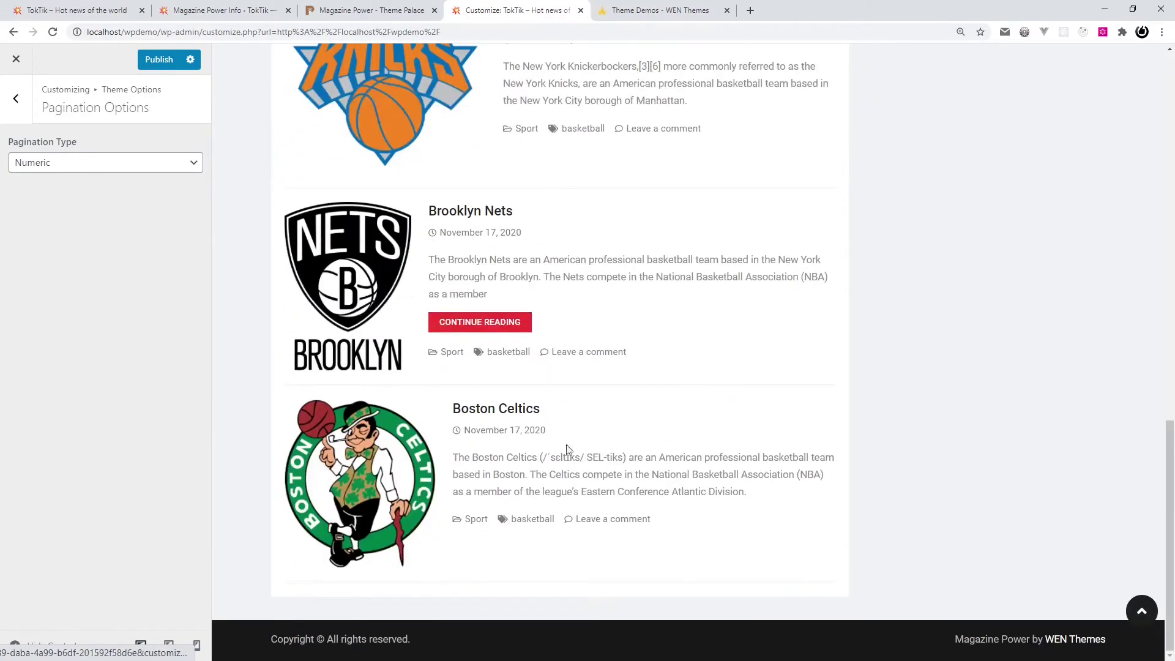
scroll(534, 390, "up", 8)
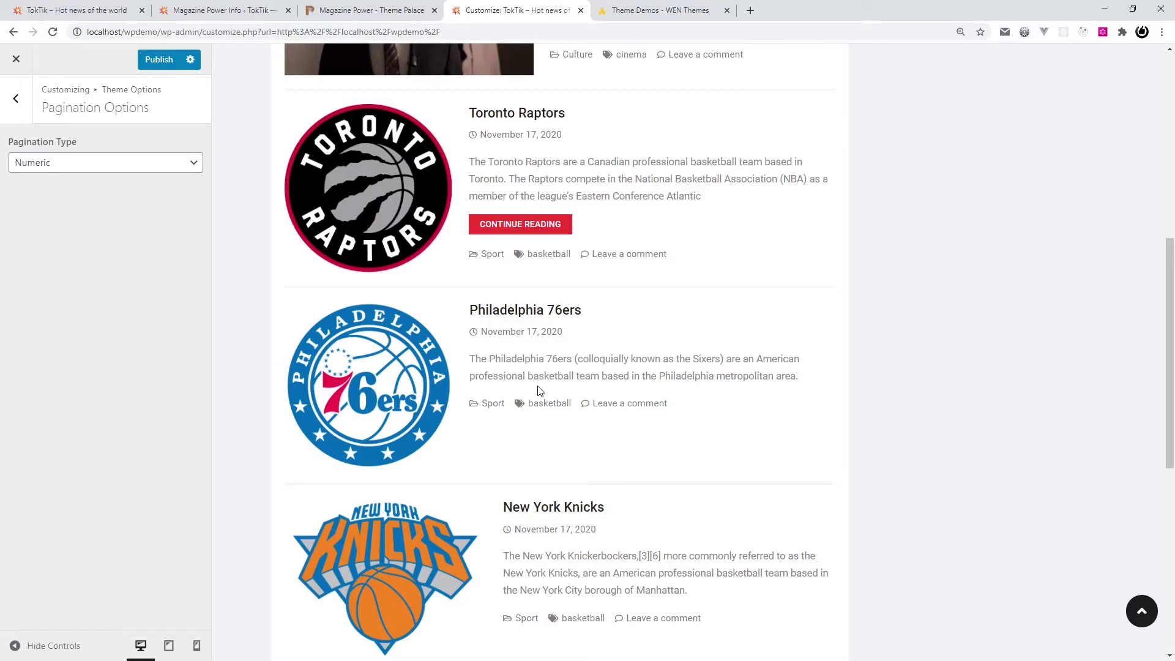
scroll(525, 443, "down", 8)
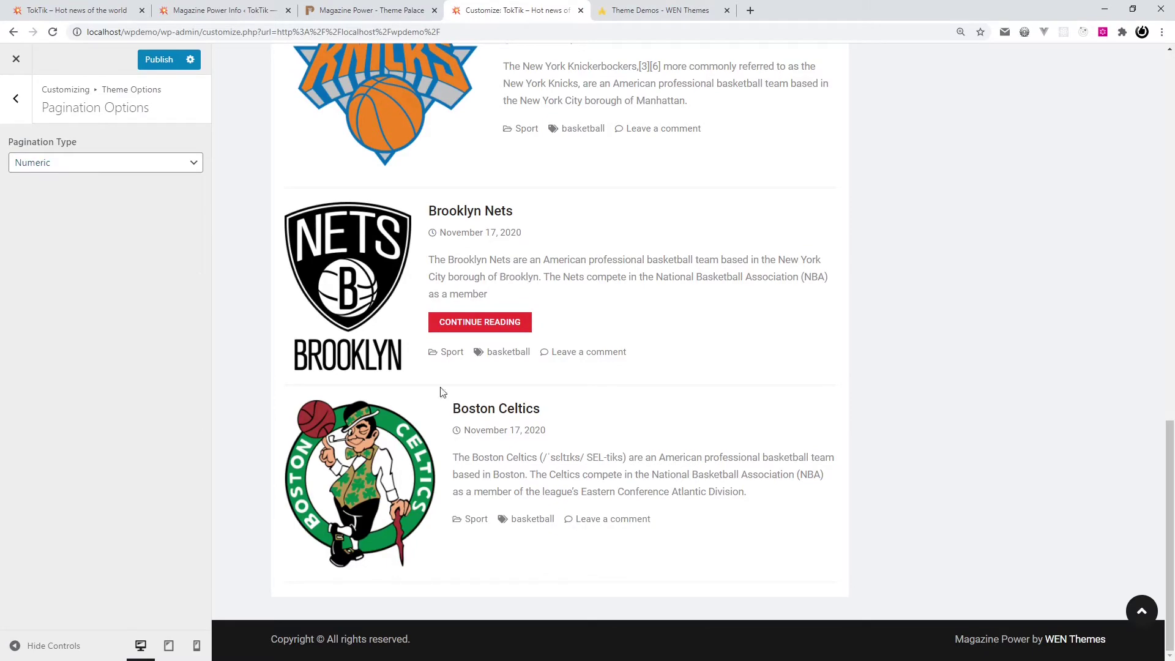
- Check the Home page's post list and look through the available pagination types
scroll(517, 265, "up", 6)
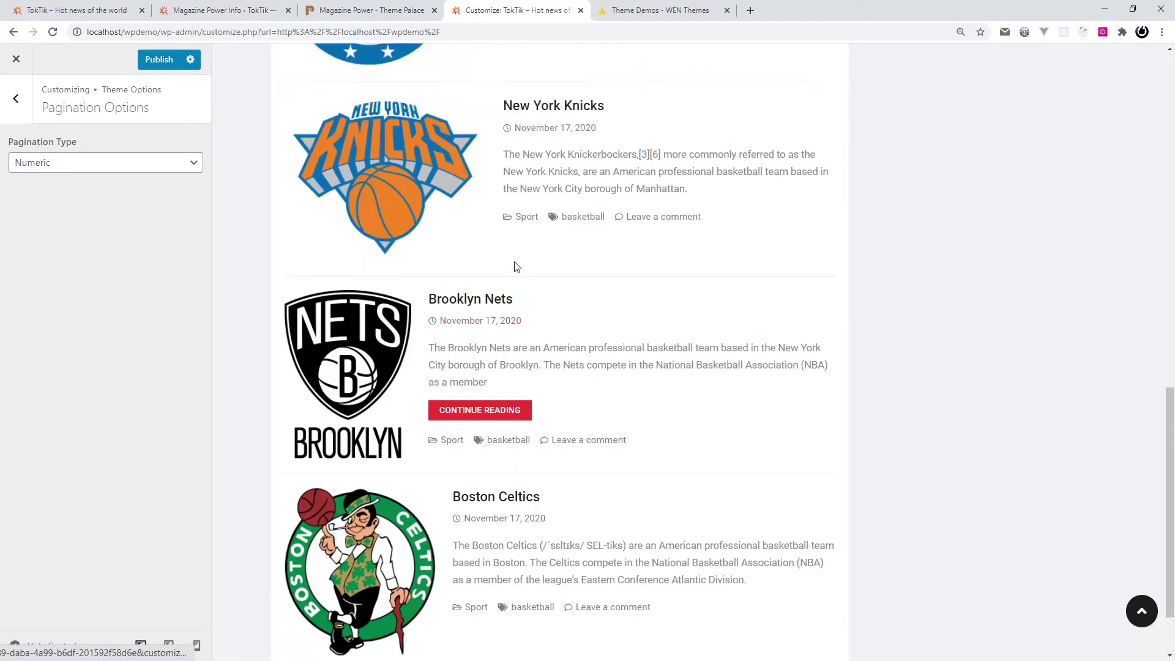
scroll(532, 262, "down", 6)
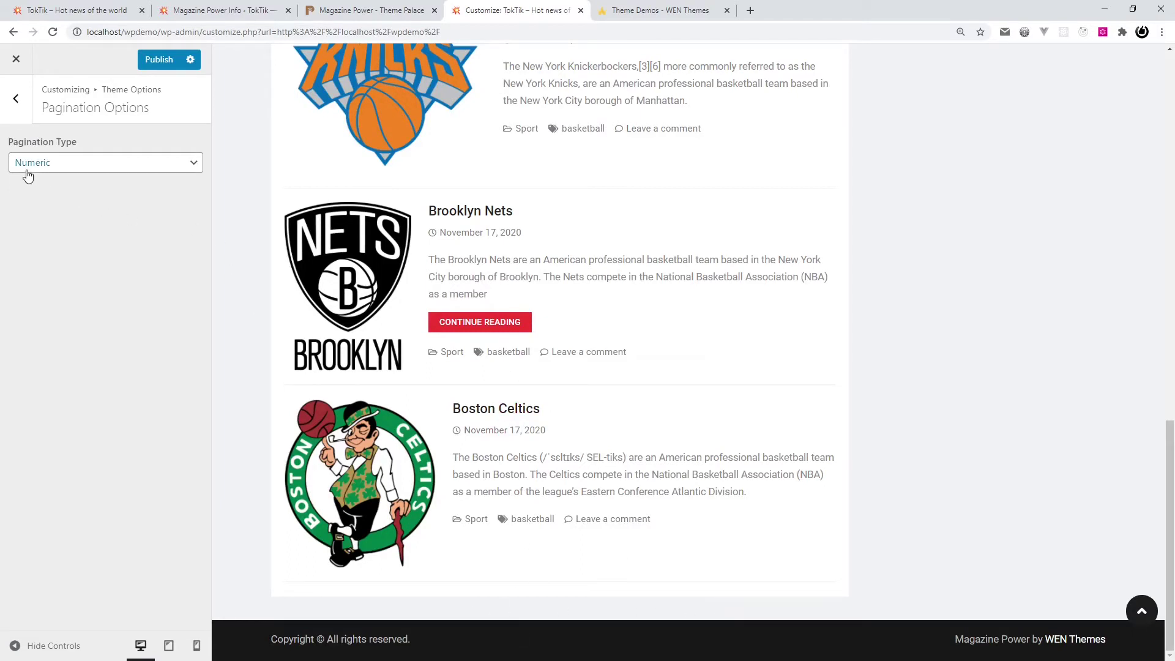
left_click(58, 163)
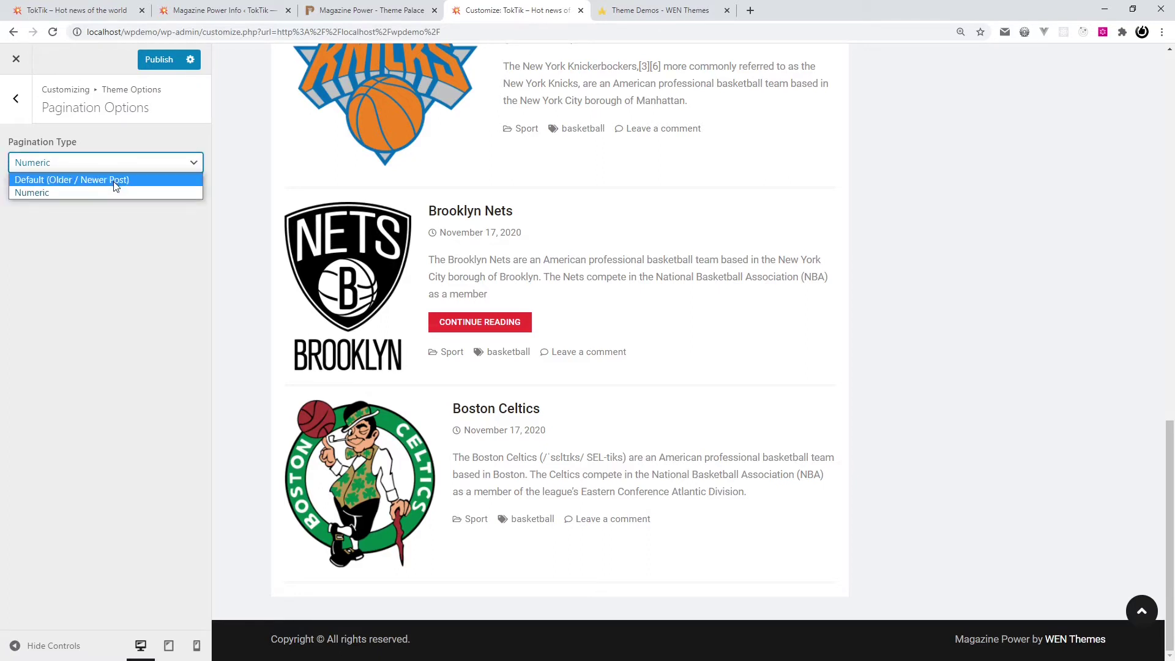
left_click(102, 256)
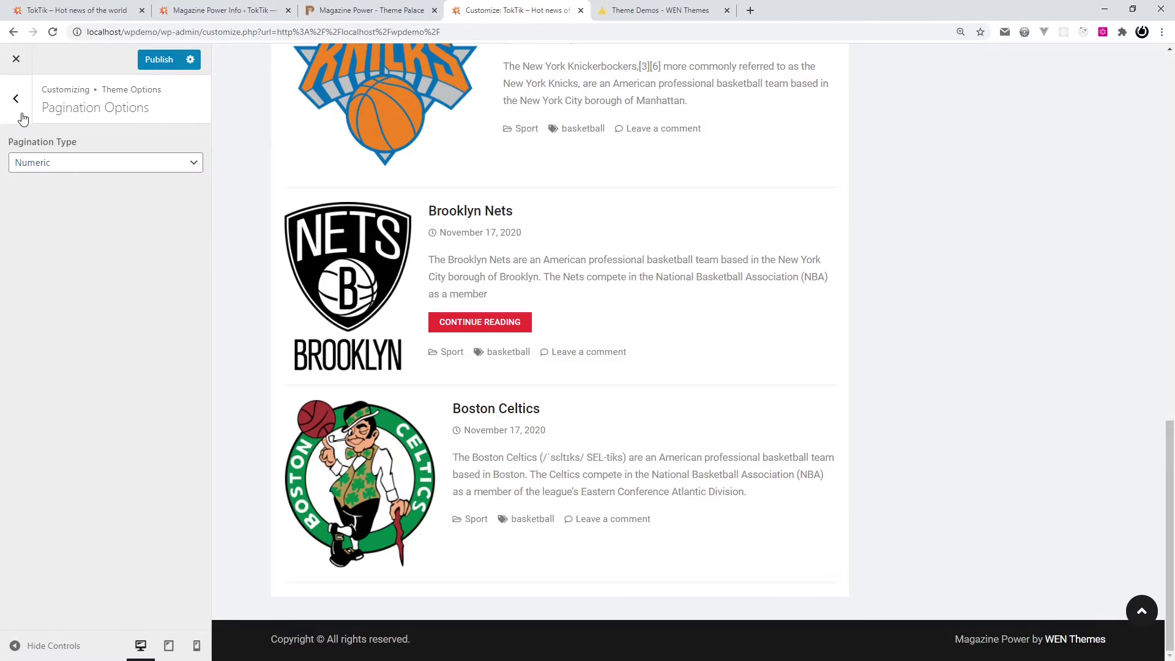
- Open Footer Options, try the preview's go-to-top control, and check the copyright text in the page footer
left_click(21, 112)
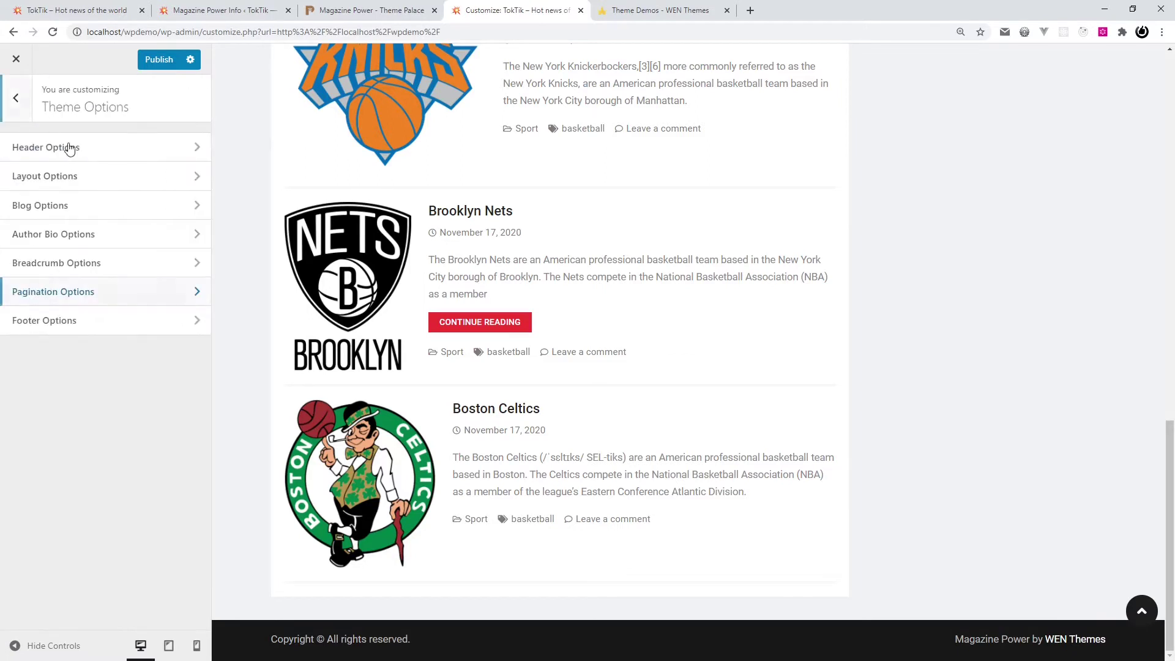
left_click(122, 325)
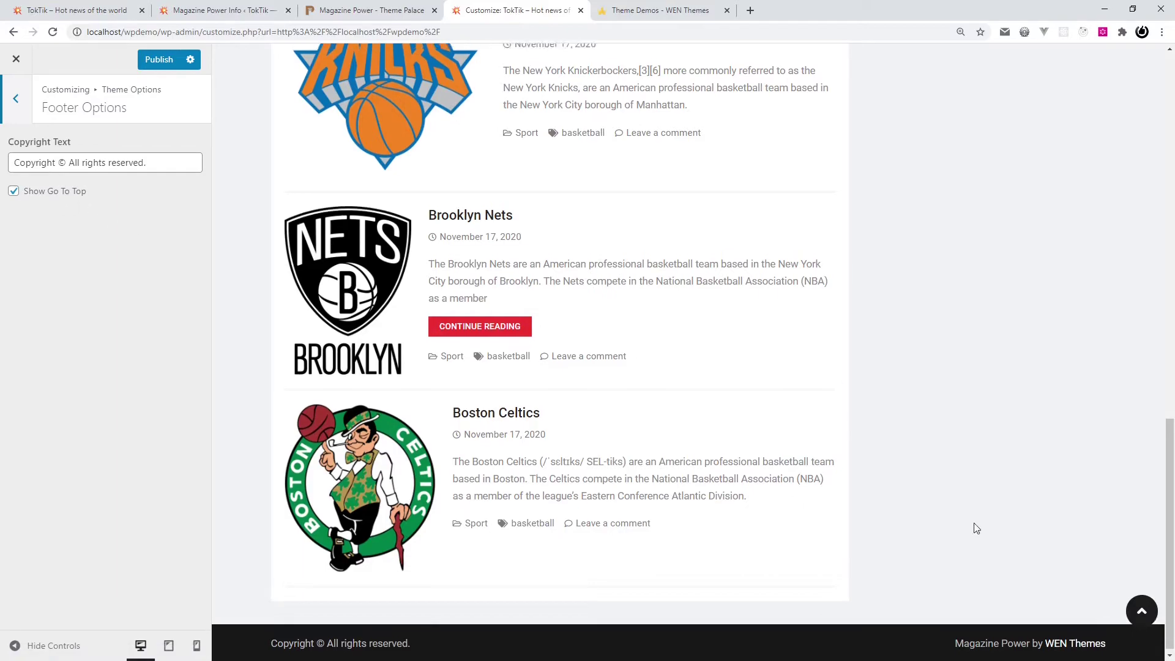
scroll(976, 524, "up", 3)
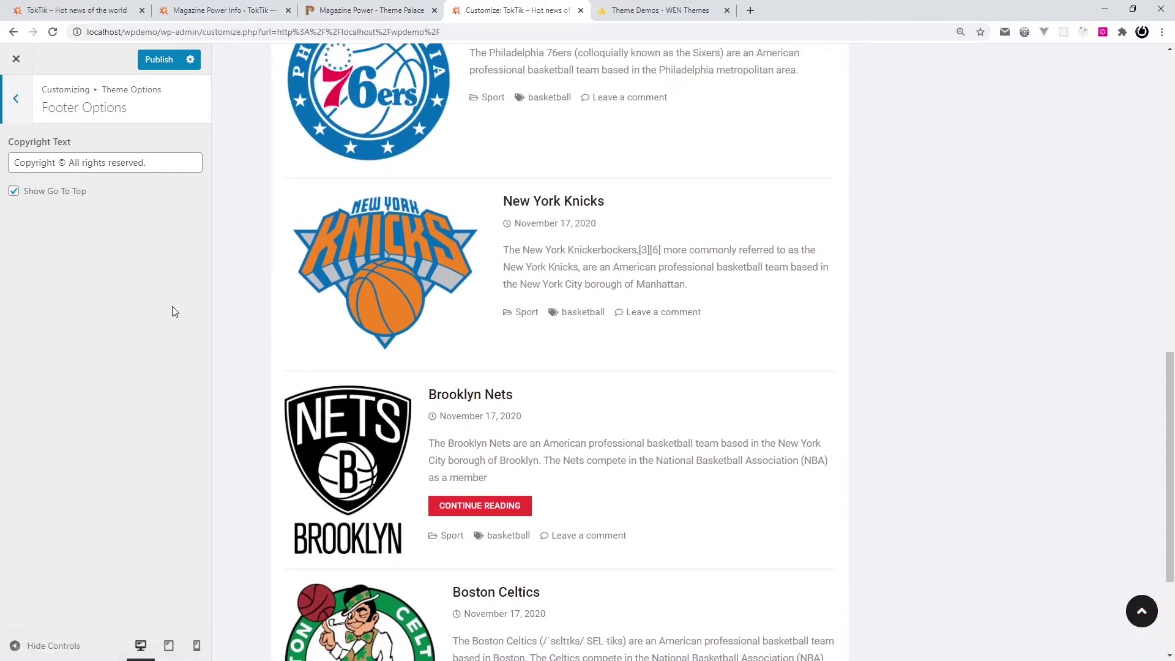
left_click(1141, 610)
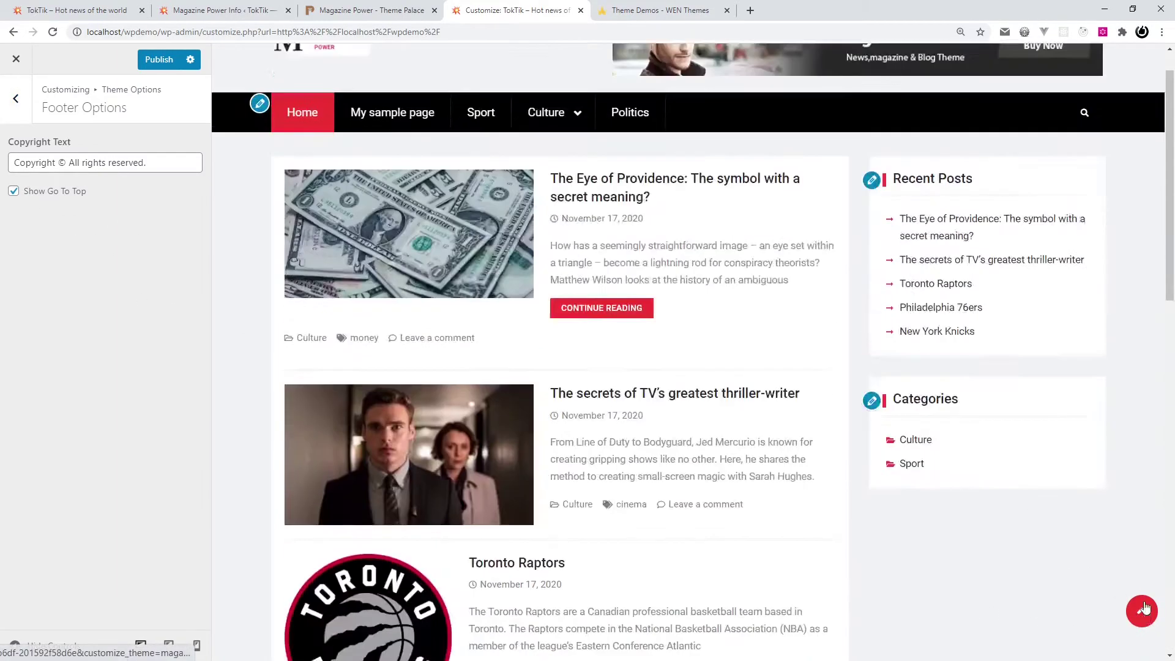
scroll(742, 567, "down", 10)
scroll(743, 568, "down", 2)
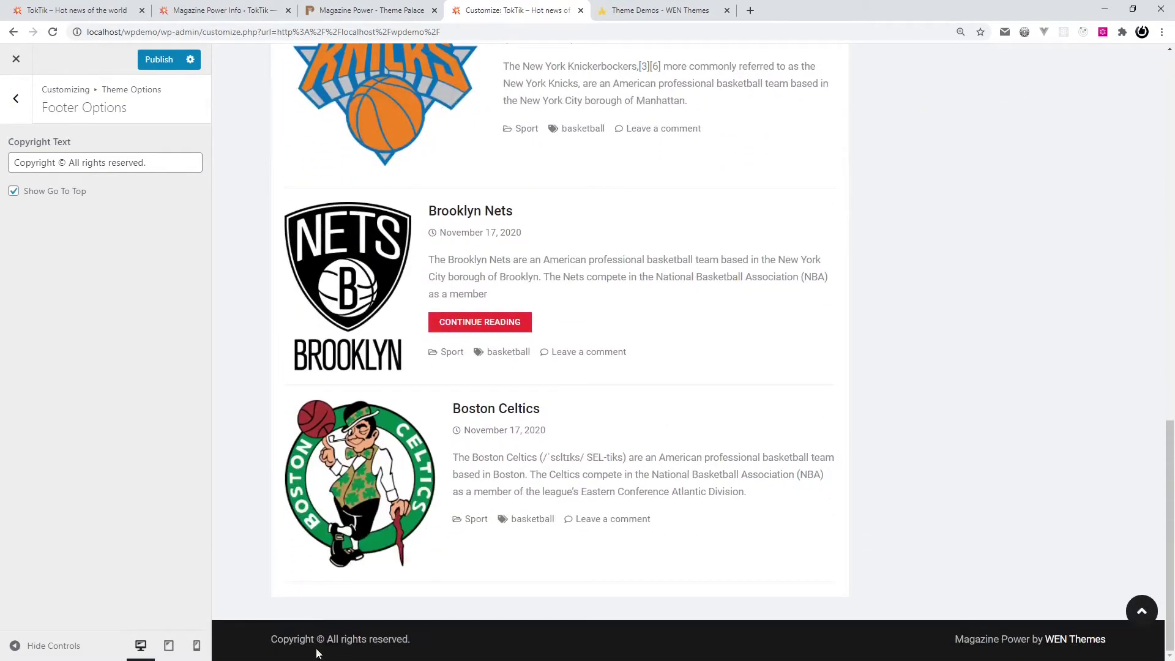
mouse_move(271, 639)
left_mouse_down()
mouse_move(454, 637)
mouse_move(264, 639)
left_mouse_up()
left_click(6, 103)
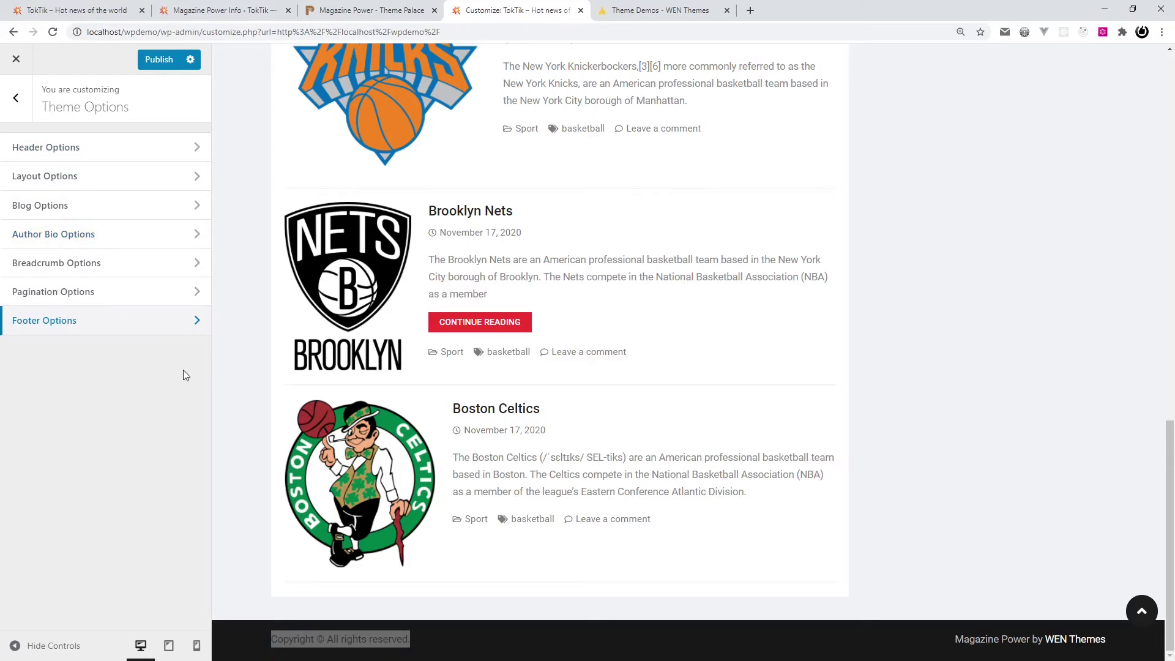
- Switch to the WEN Themes Magazine Power demo and examine its front page layout
scroll(323, 408, "up", 15)
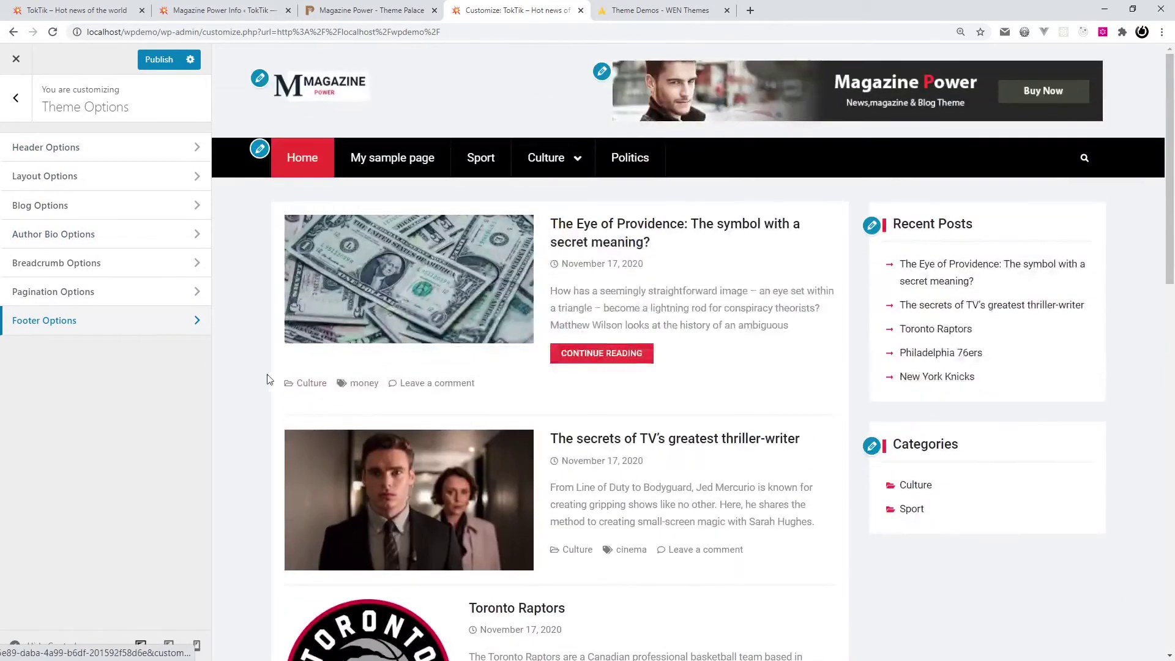
left_click(636, 8)
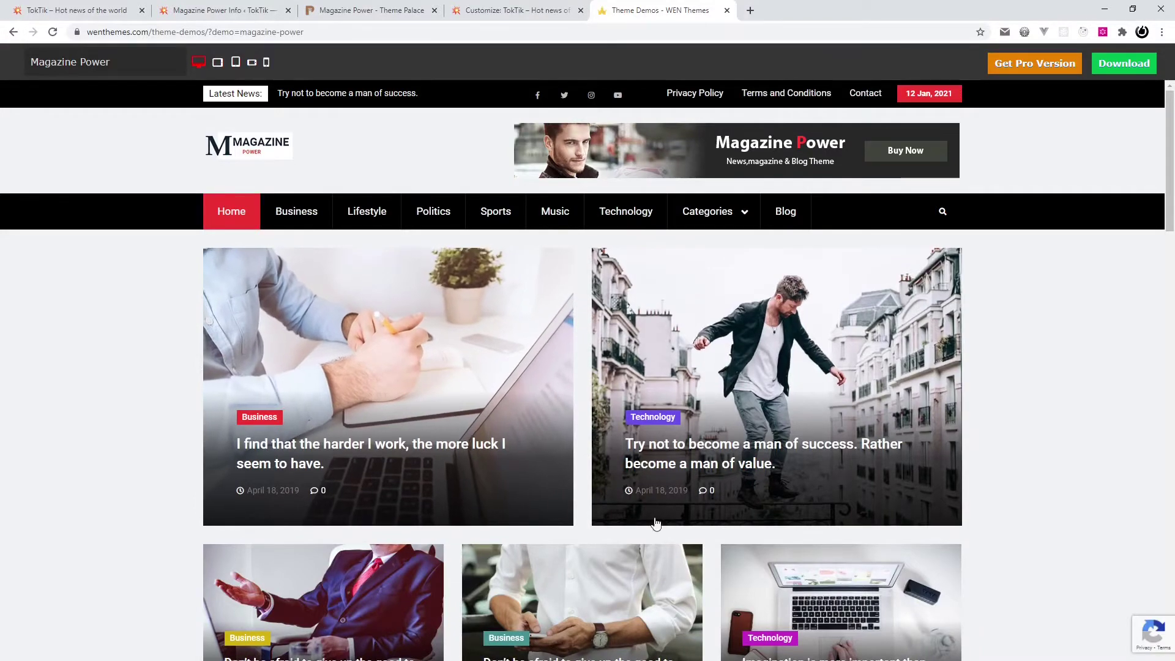
scroll(671, 388, "down", 6)
scroll(480, 365, "up", 5)
scroll(820, 434, "down", 1)
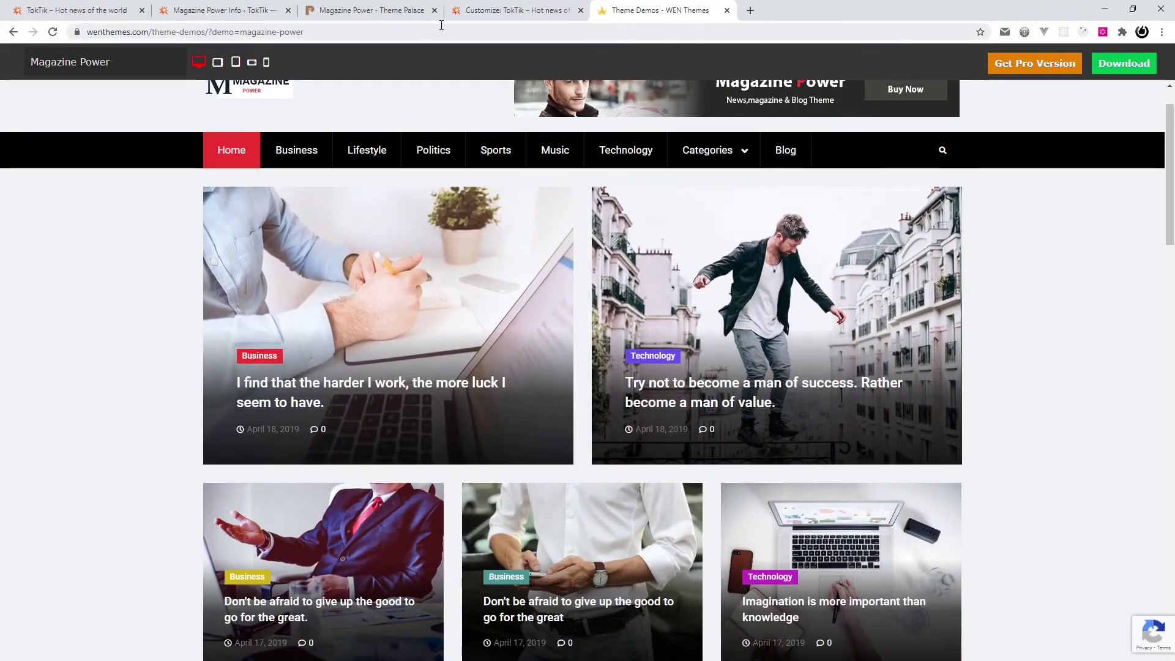
scroll(649, 430, "down", 2)
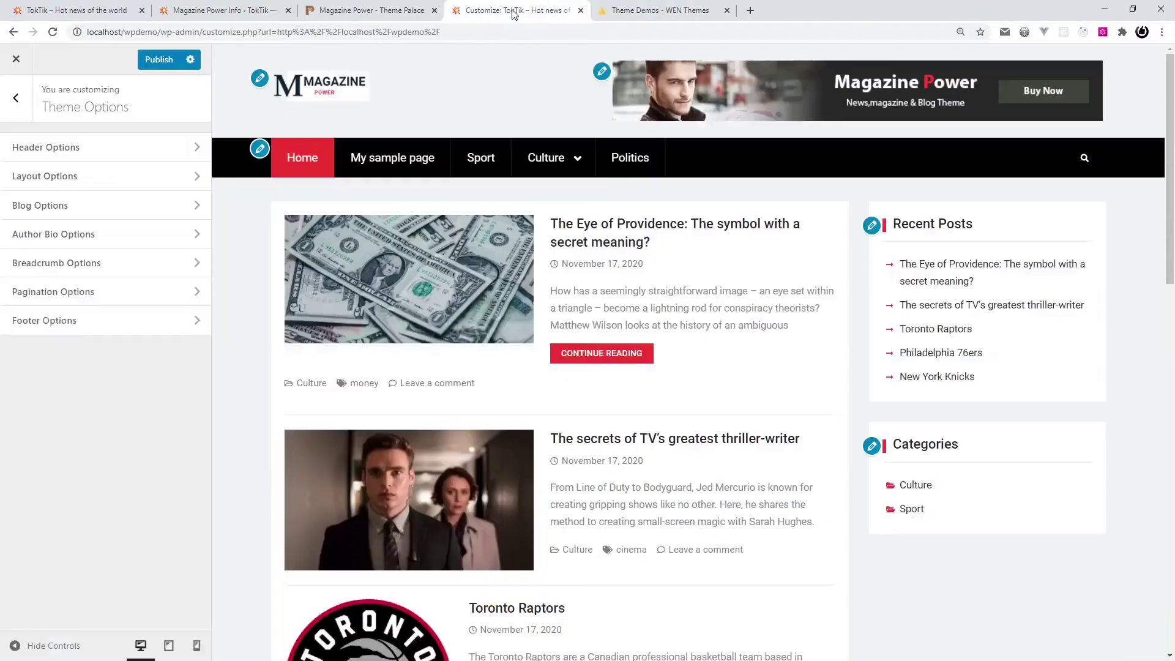
- Return to the TokTik customizer, open its Widgets section, and read the note about the theme's other widget areas
left_click(514, 11)
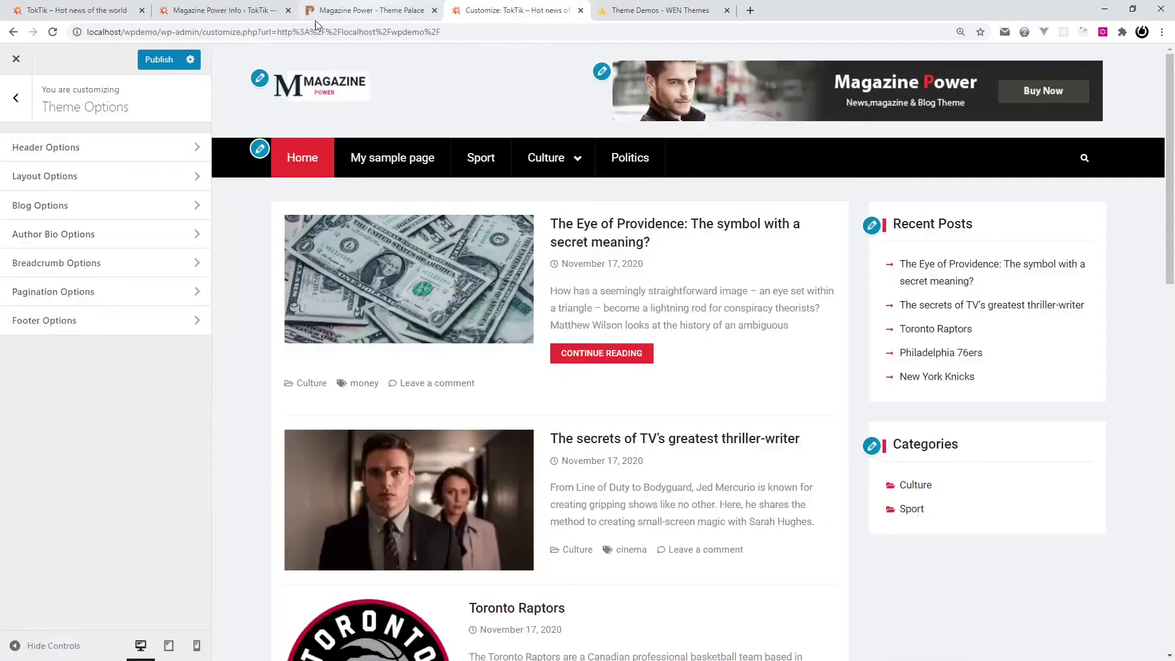
left_click(3, 108)
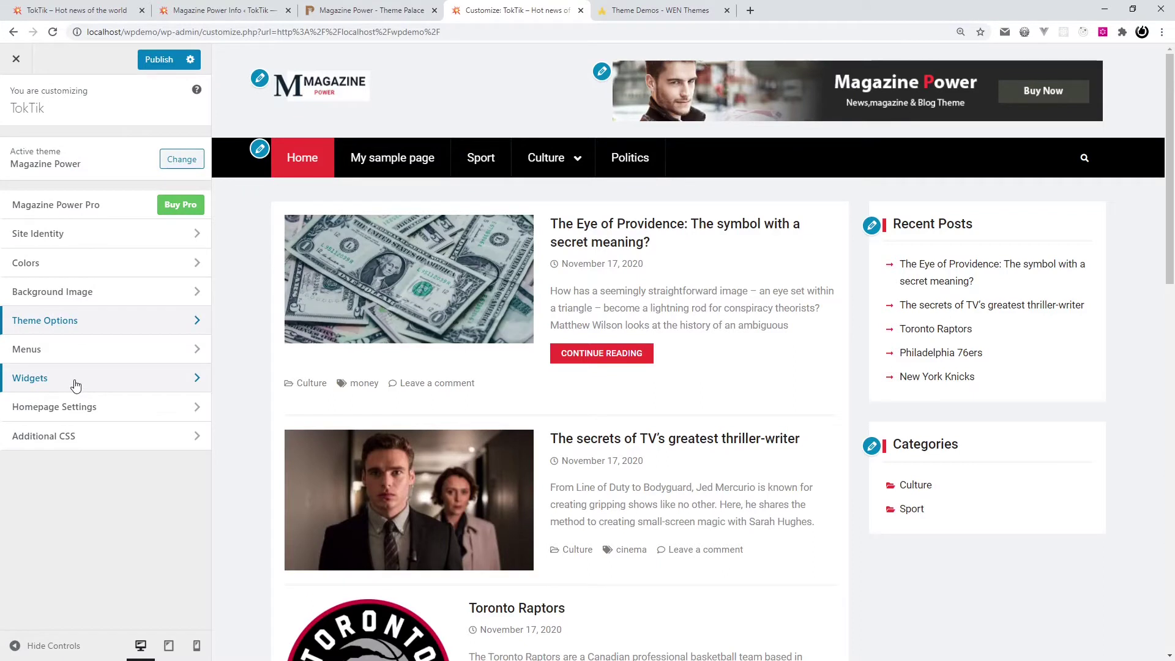
left_click(76, 385)
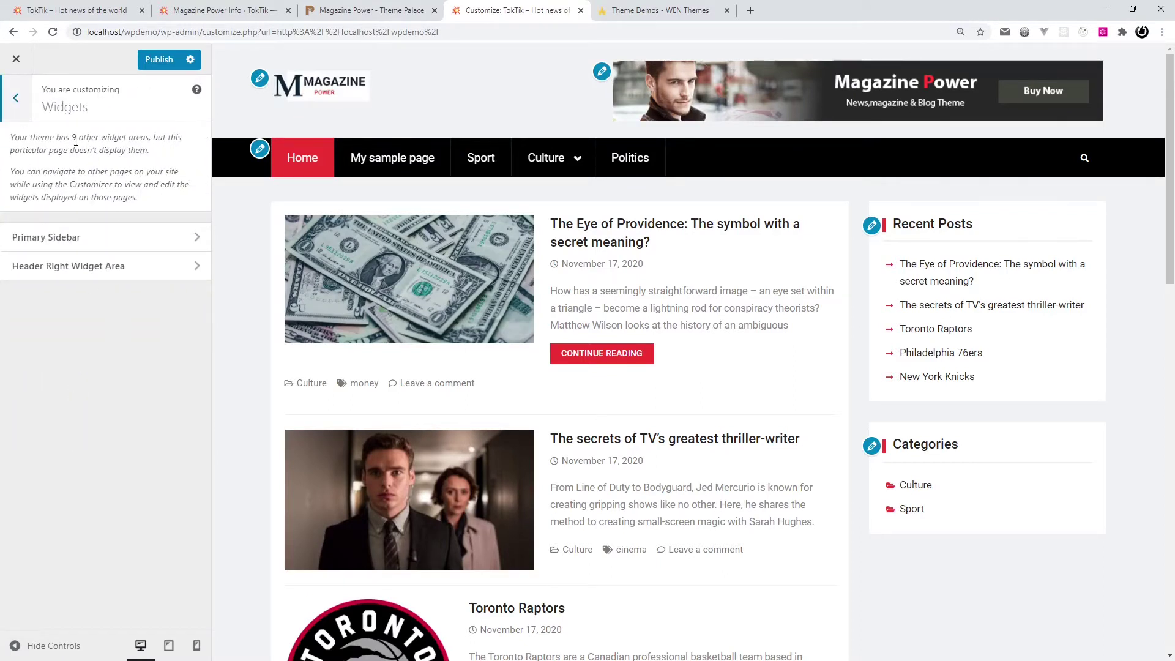
left_click_drag(71, 137, 151, 138)
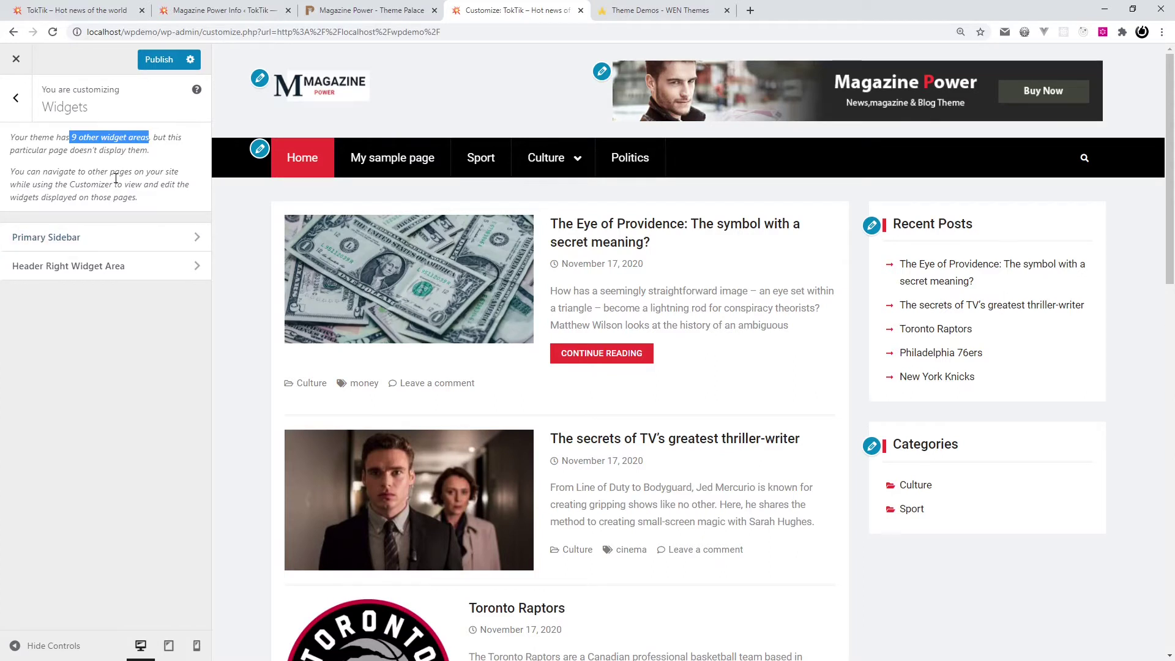
left_click(162, 177)
- Publish the customizer changes and go to the Widgets page in the WordPress admin
left_click(164, 60)
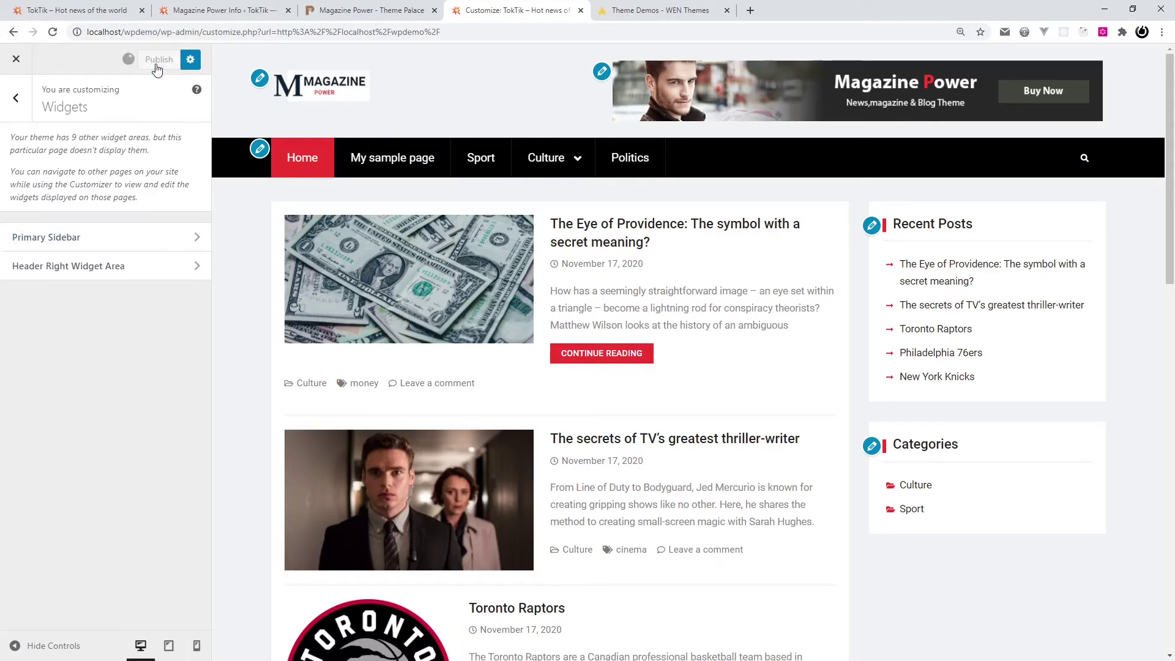
left_click(15, 61)
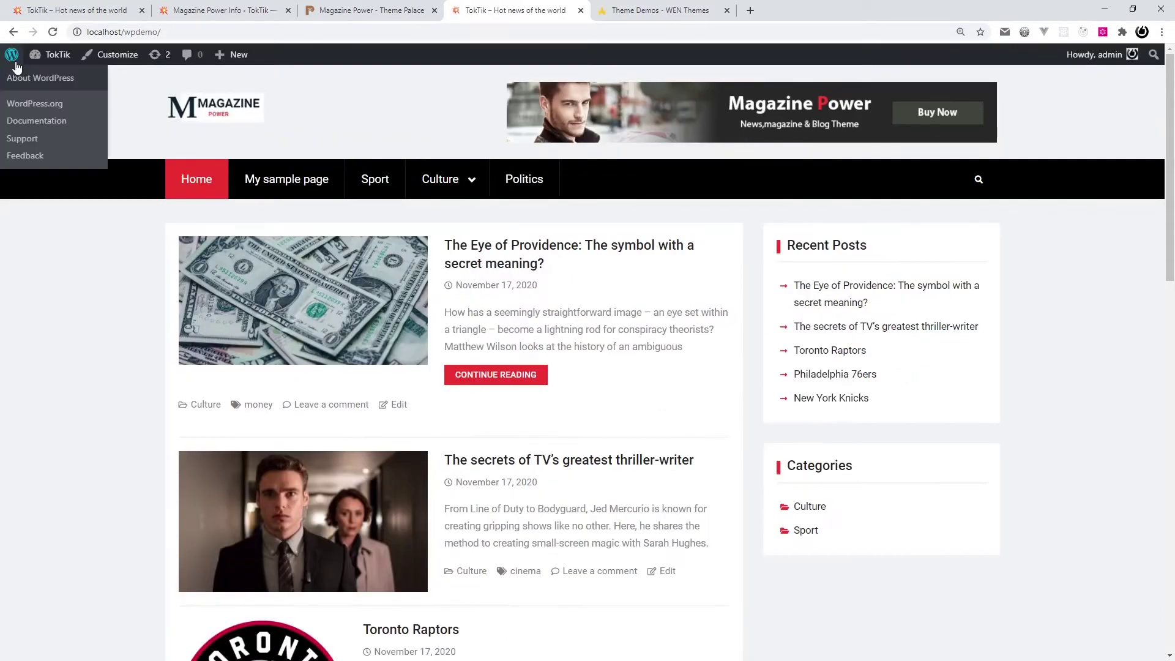
mouse_move(52, 55)
left_click(47, 78)
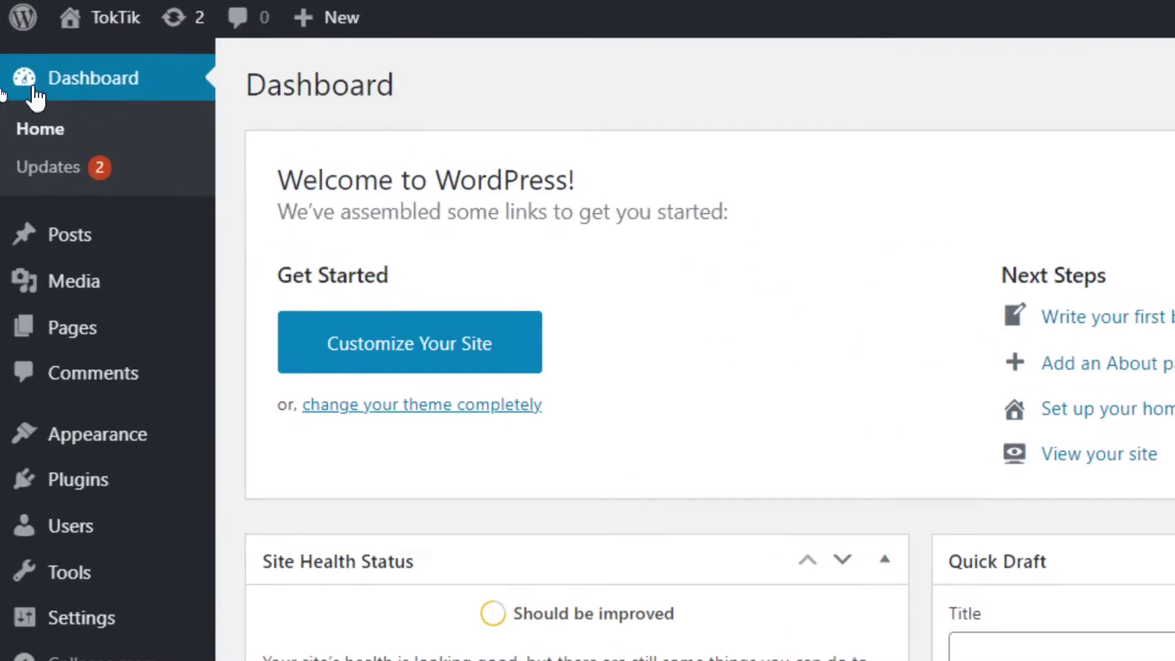
mouse_move(40, 263)
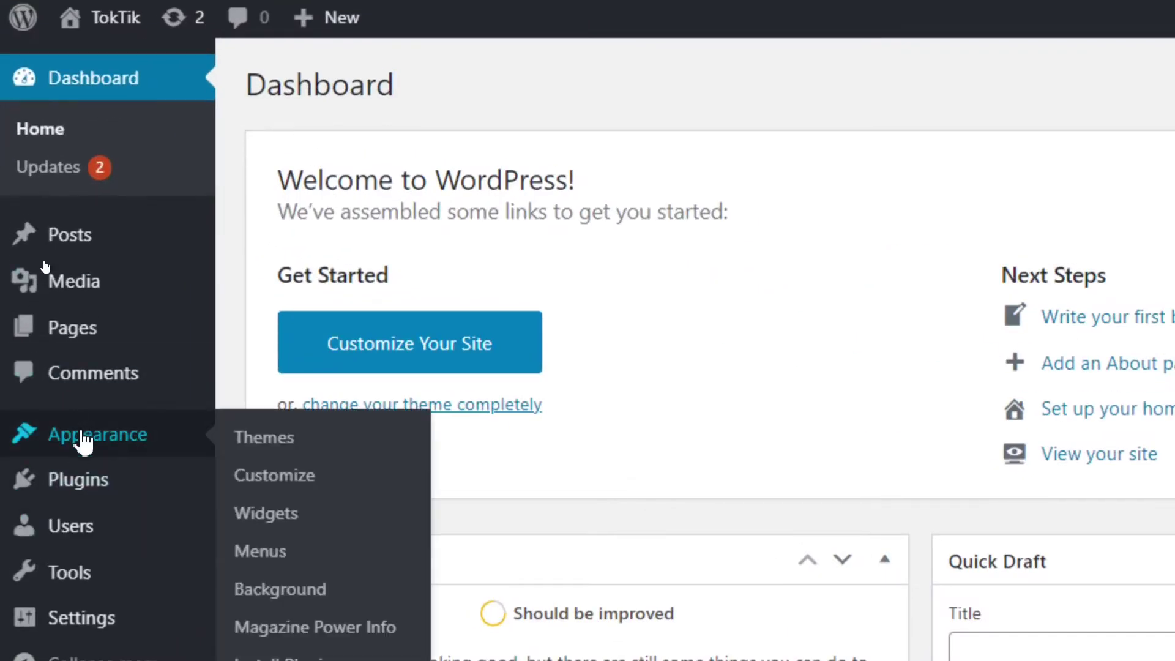
left_click(283, 534)
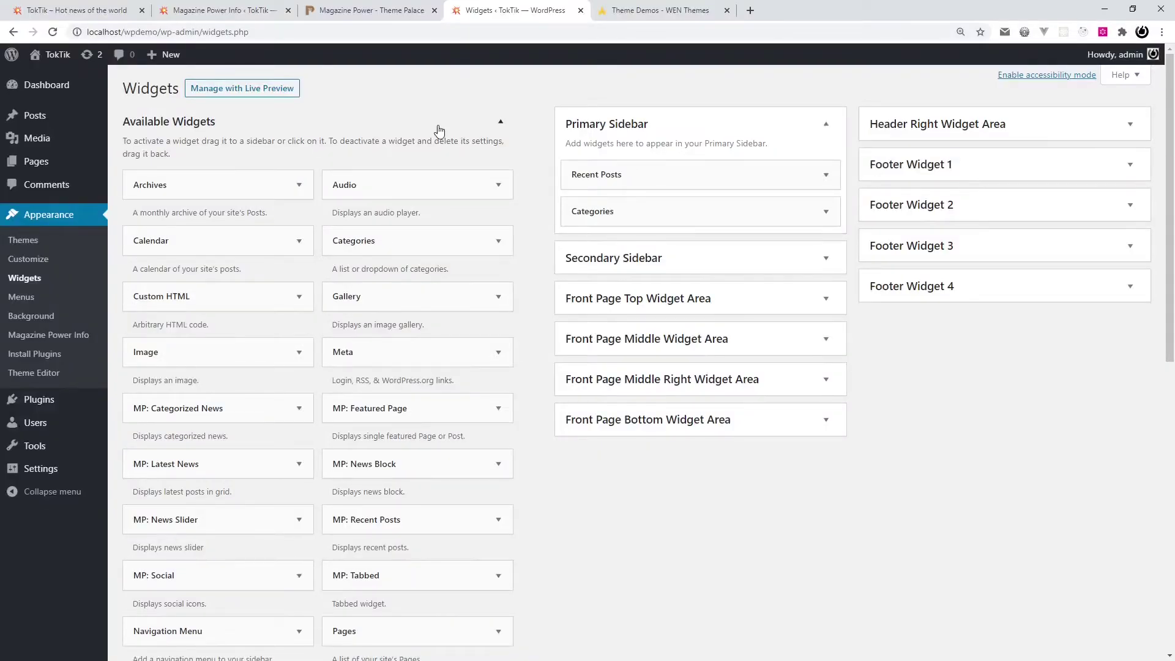
- Look through the available and inactive widgets, including the MP widgets, alongside the theme's widget areas
left_click_drag(122, 119, 229, 118)
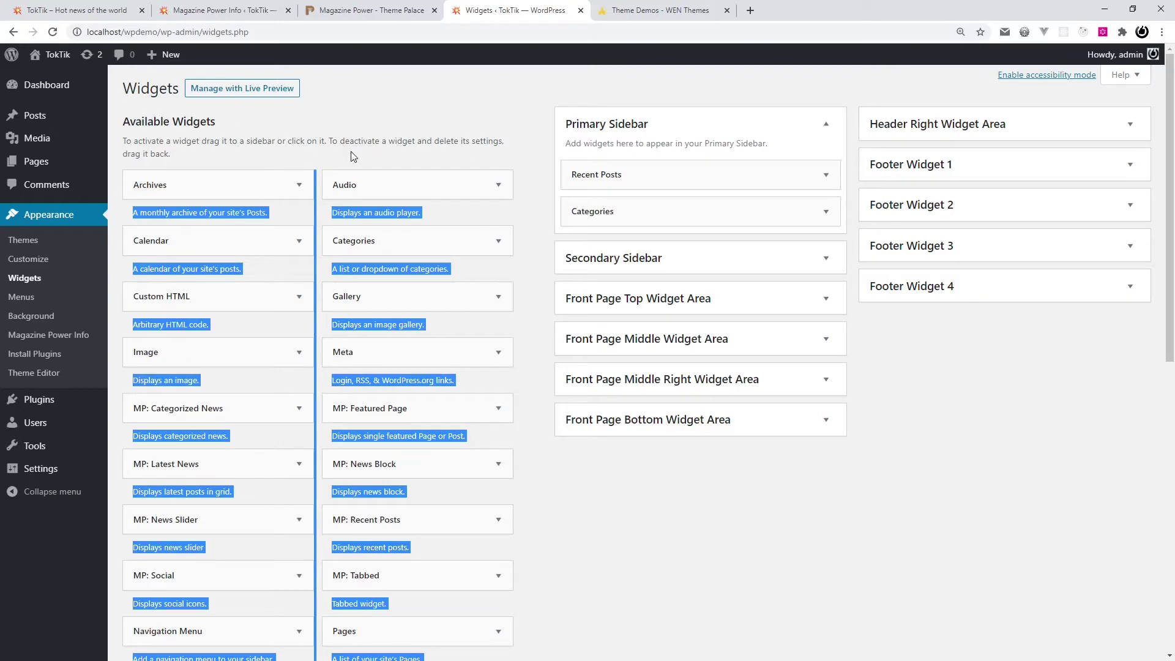
left_click(477, 282)
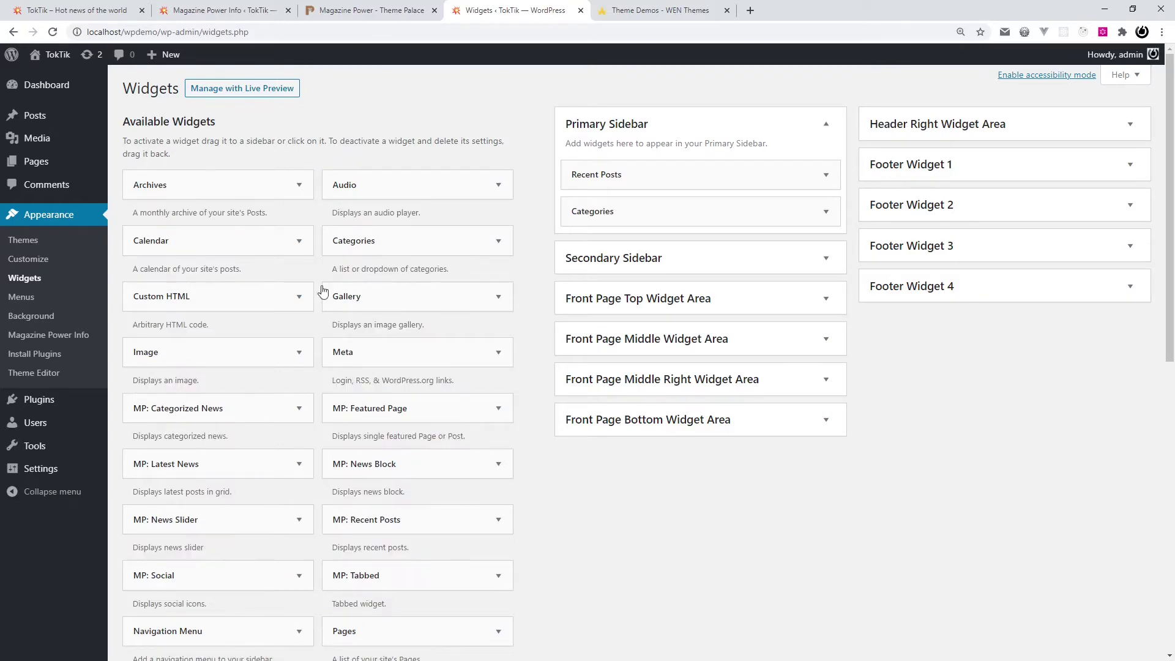
scroll(341, 296, "down", 9)
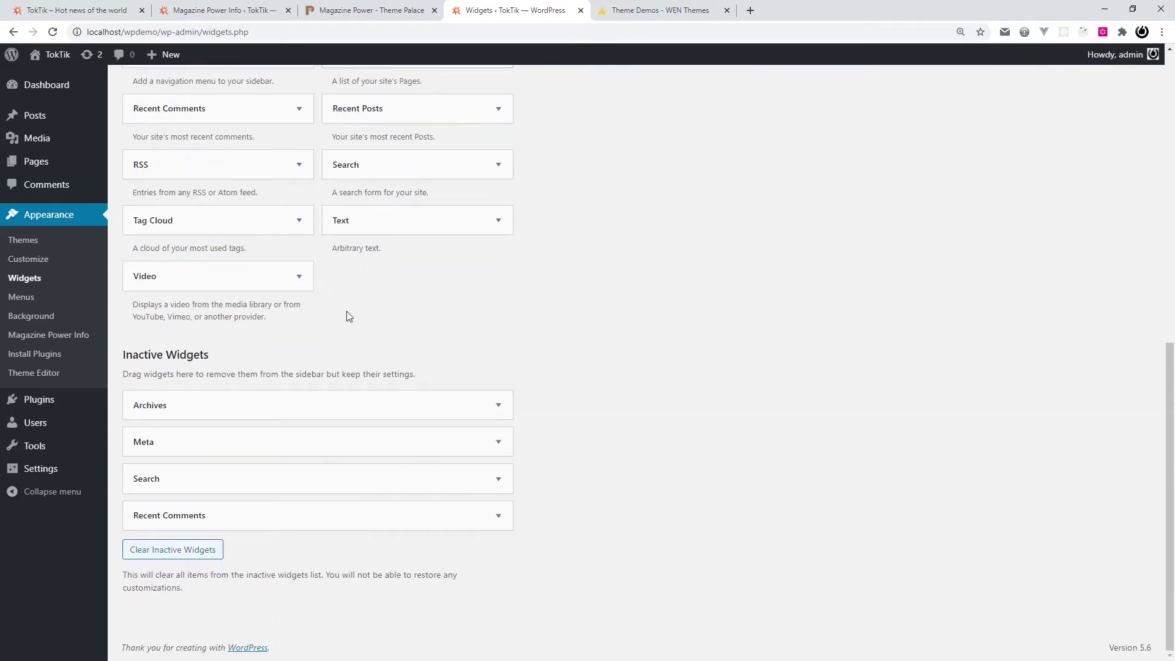
scroll(347, 310, "up", 3)
scroll(367, 406, "up", 3)
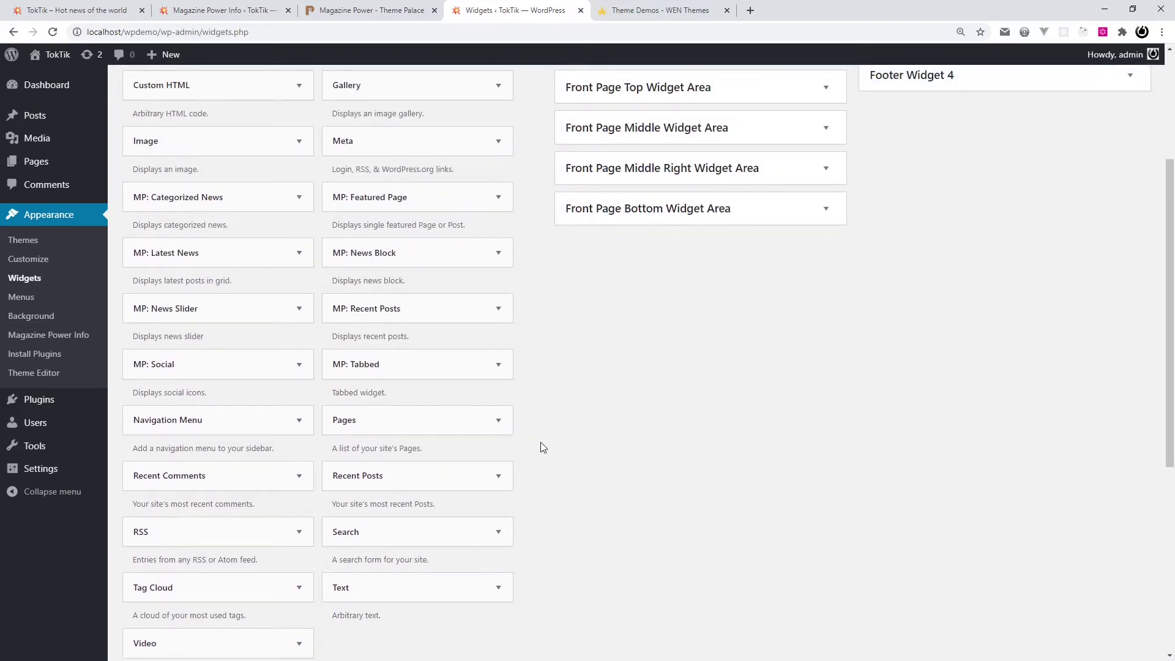
scroll(543, 447, "up", 1)
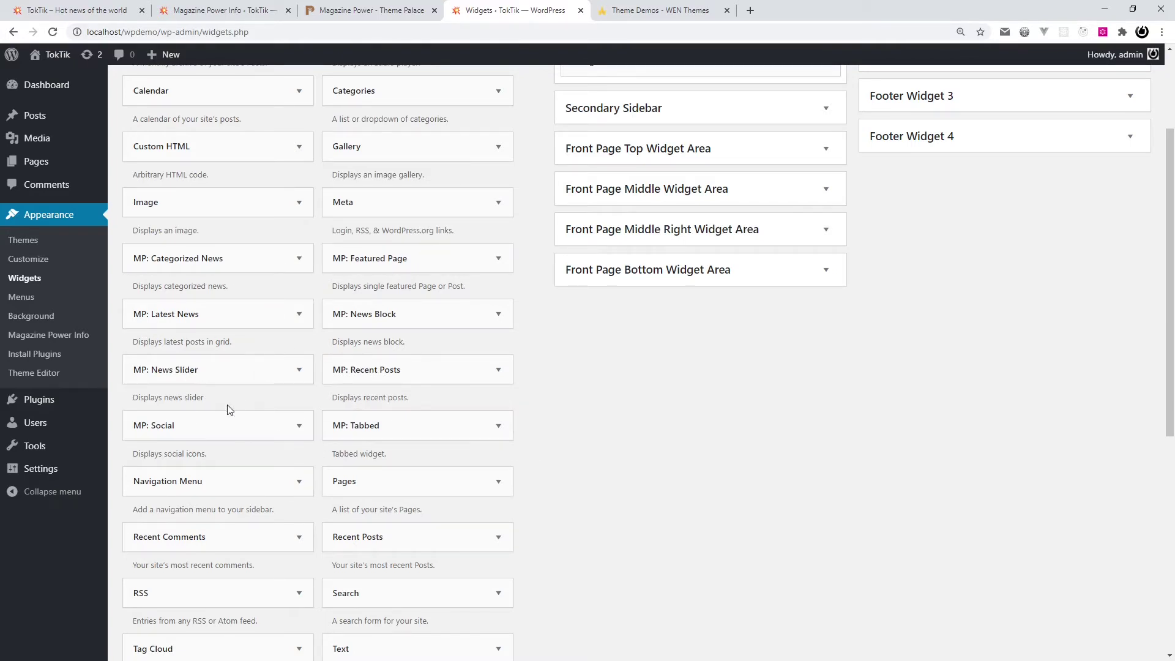
scroll(567, 380, "up", 3)
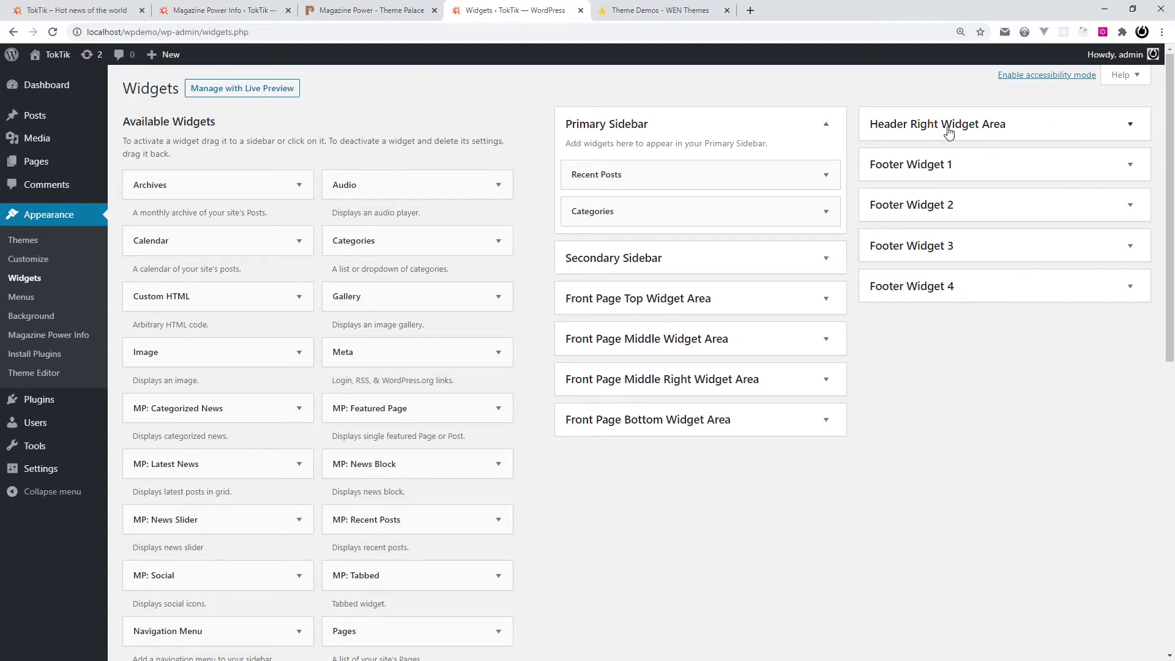
- Remove the extra Image widget from the Header Right Widget Area, keeping the one with the Magazine Power banner
left_click(1126, 126)
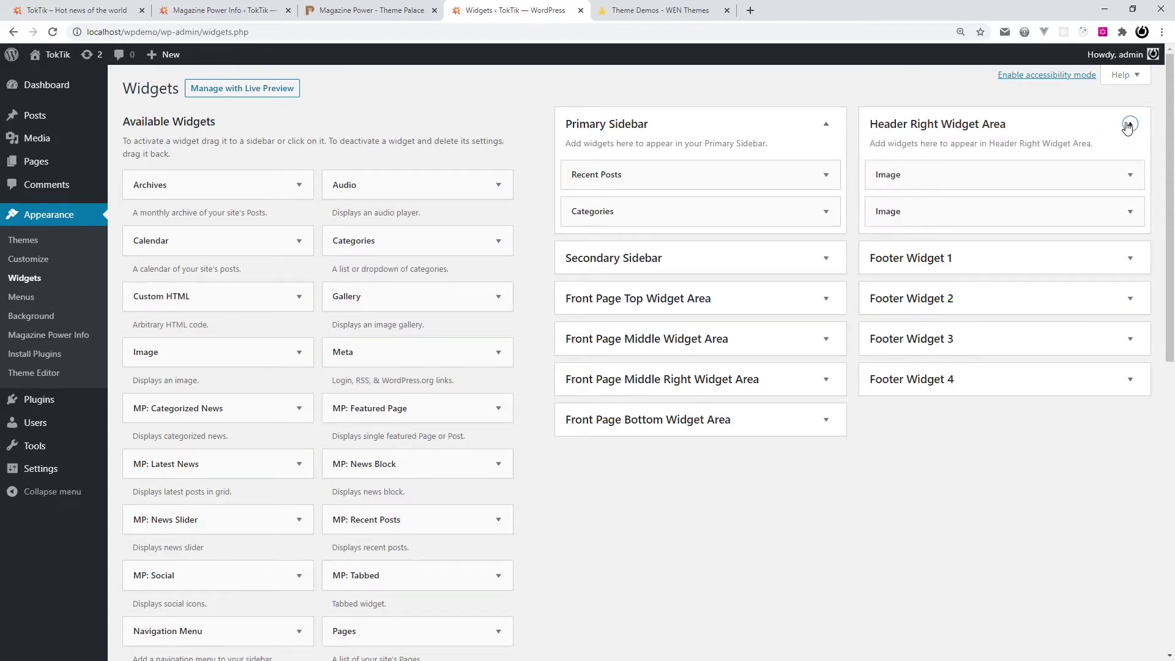
left_click(1130, 174)
left_click(1130, 331)
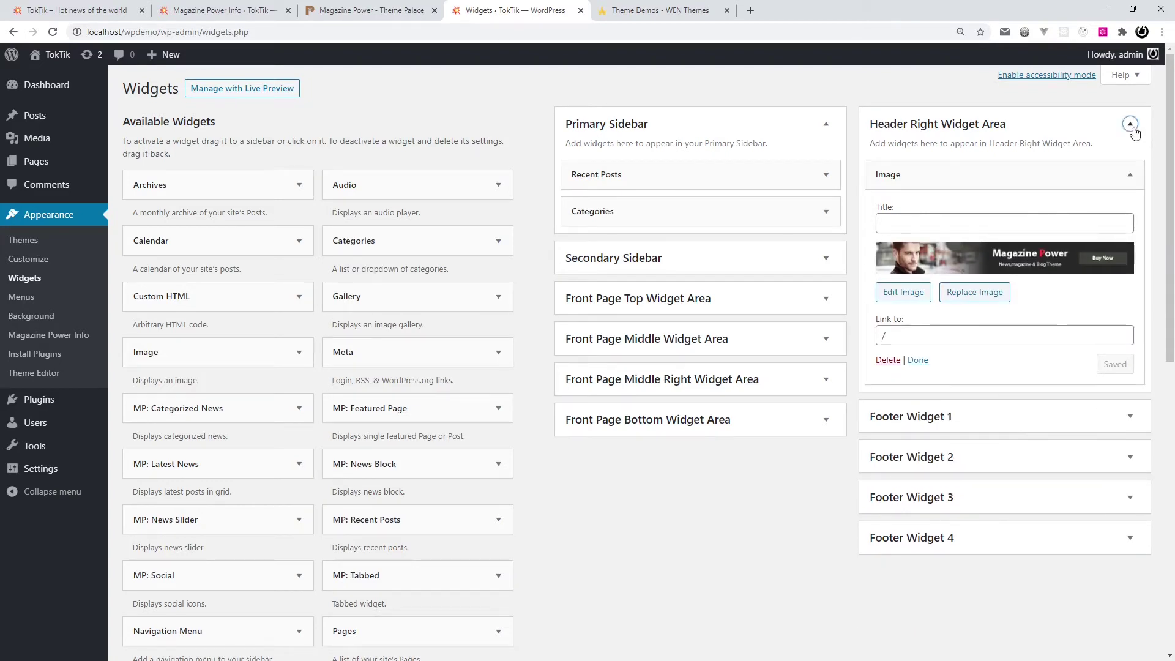
left_click(1130, 125)
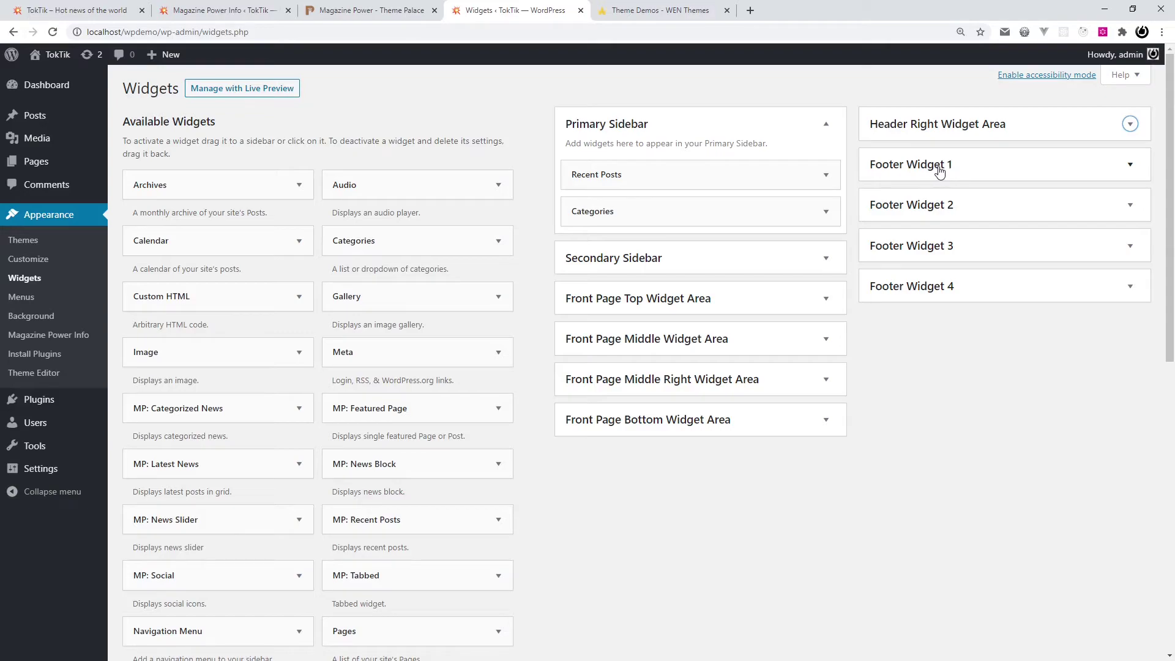
- Examine the footer widget columns in the Magazine Power demo and return to the TokTik Widgets page
left_click(359, 8)
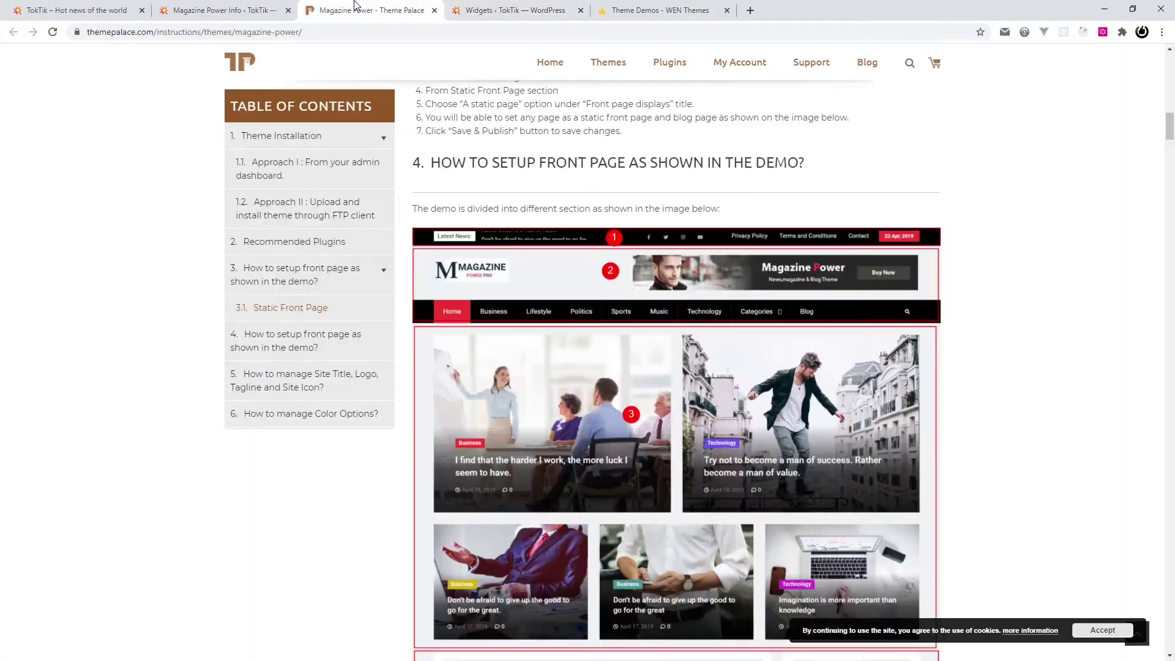
left_click(658, 10)
scroll(690, 290, "down", 20)
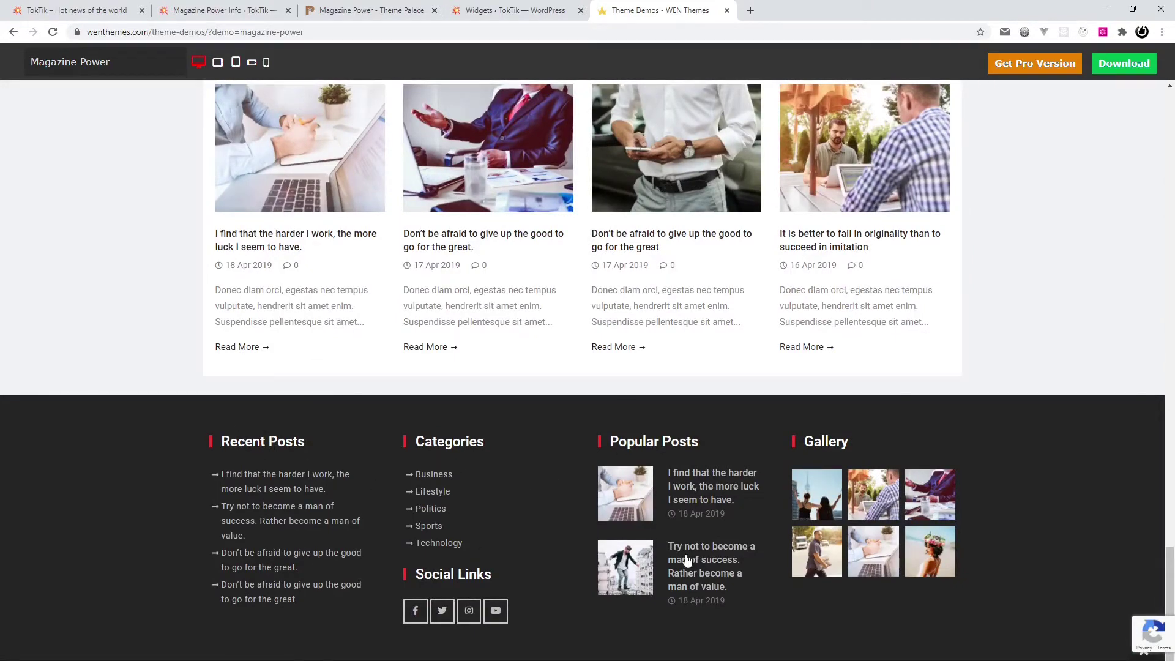
left_click(562, 4)
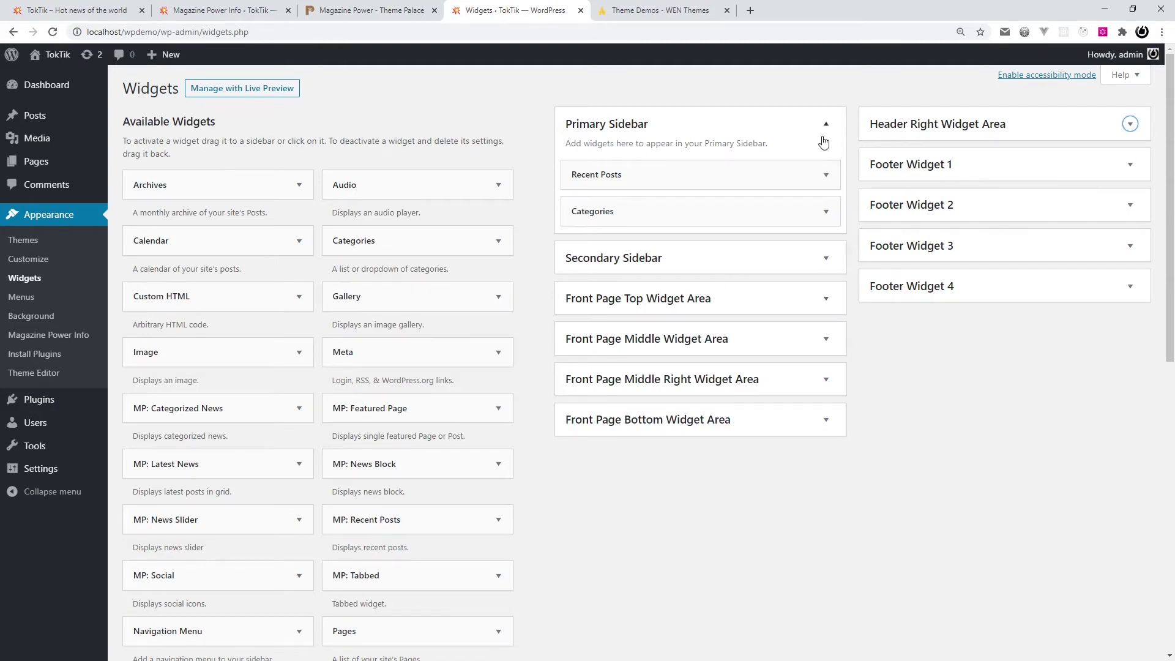
- Collapse the Primary Sidebar widget area and examine the Magazine Power demo's top section against the available front page widget areas
left_click(826, 125)
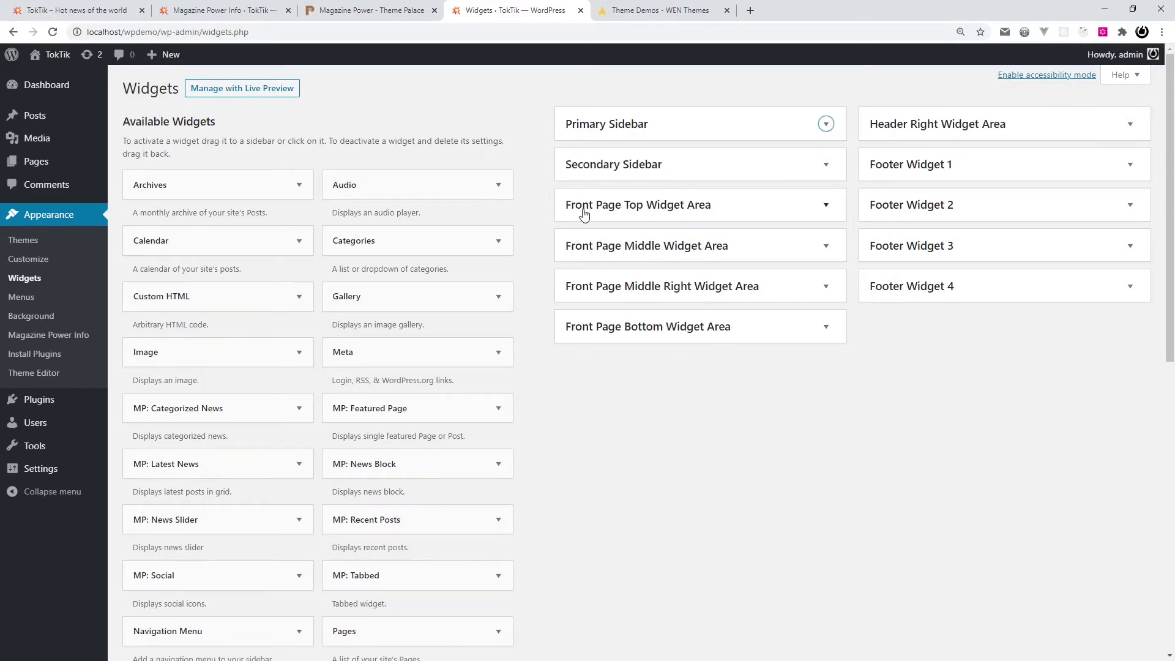
left_click(605, 16)
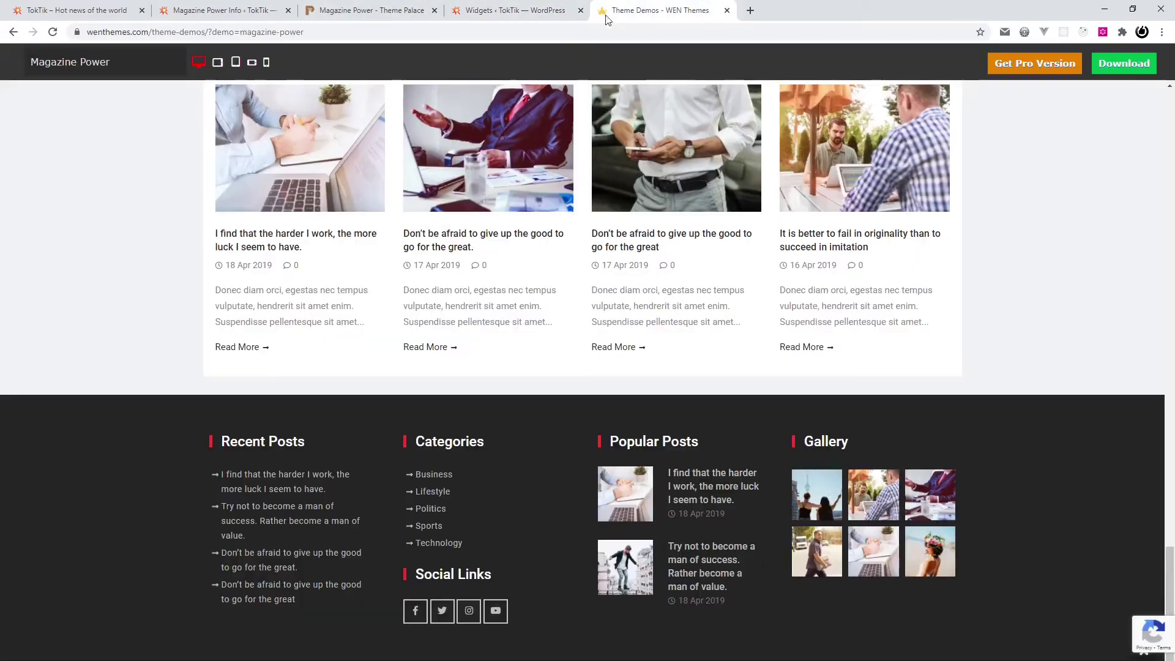
scroll(515, 226, "up", 20)
middle_click(562, 312)
scroll(561, 306, "up", 10)
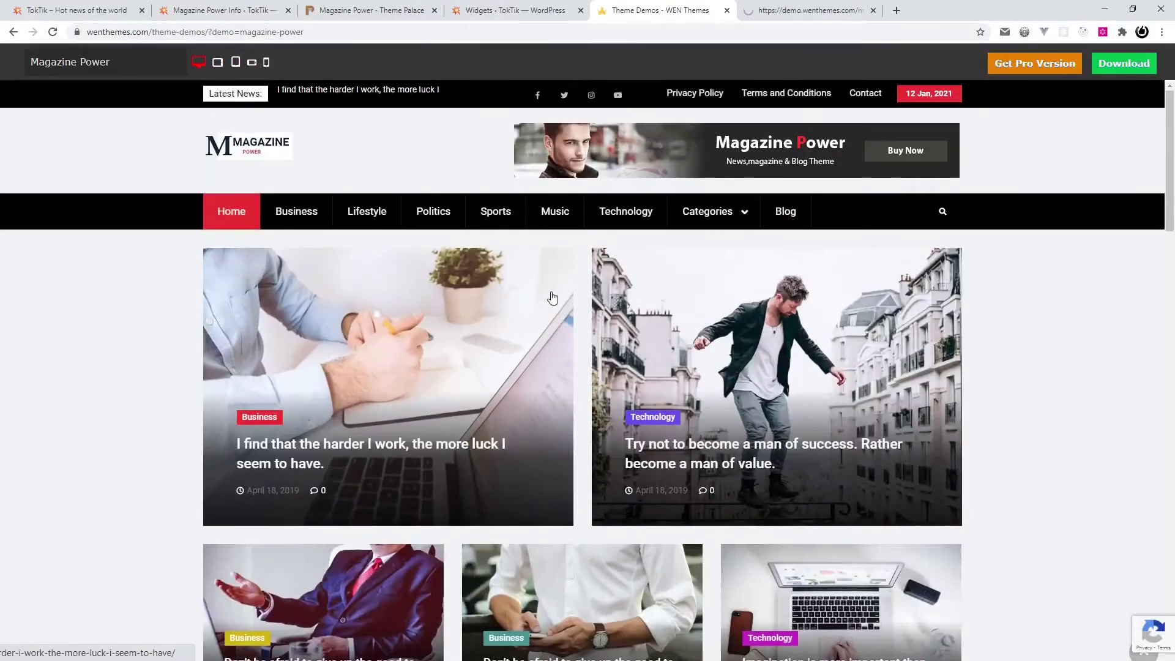
scroll(973, 347, "down", 3)
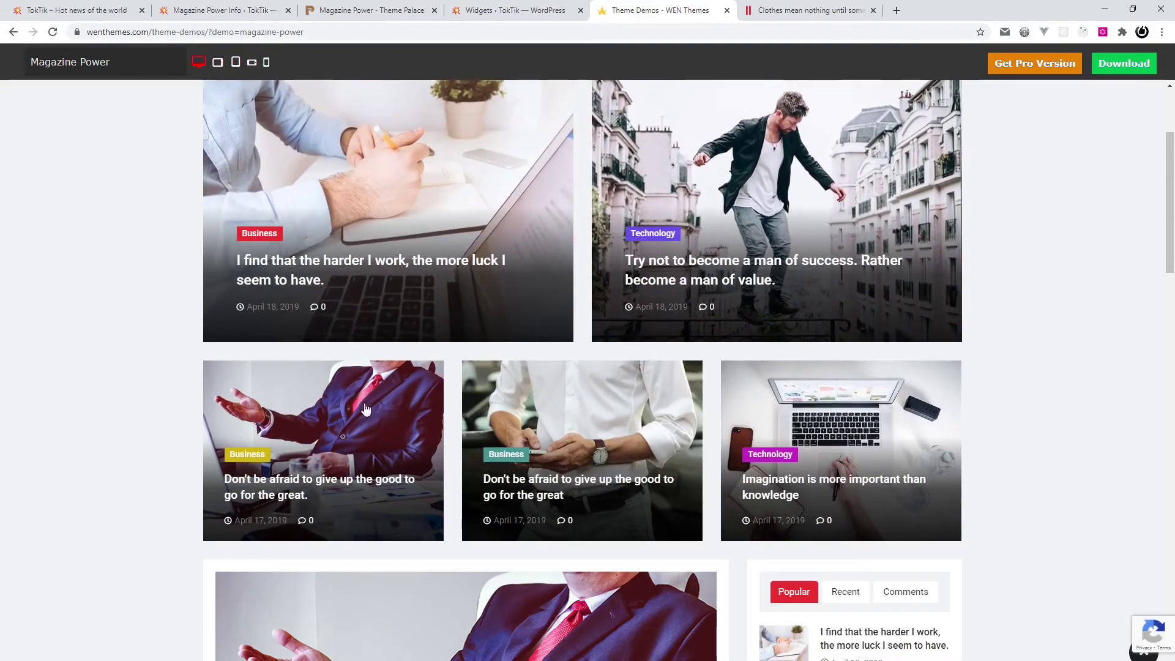
scroll(1070, 467, "down", 6)
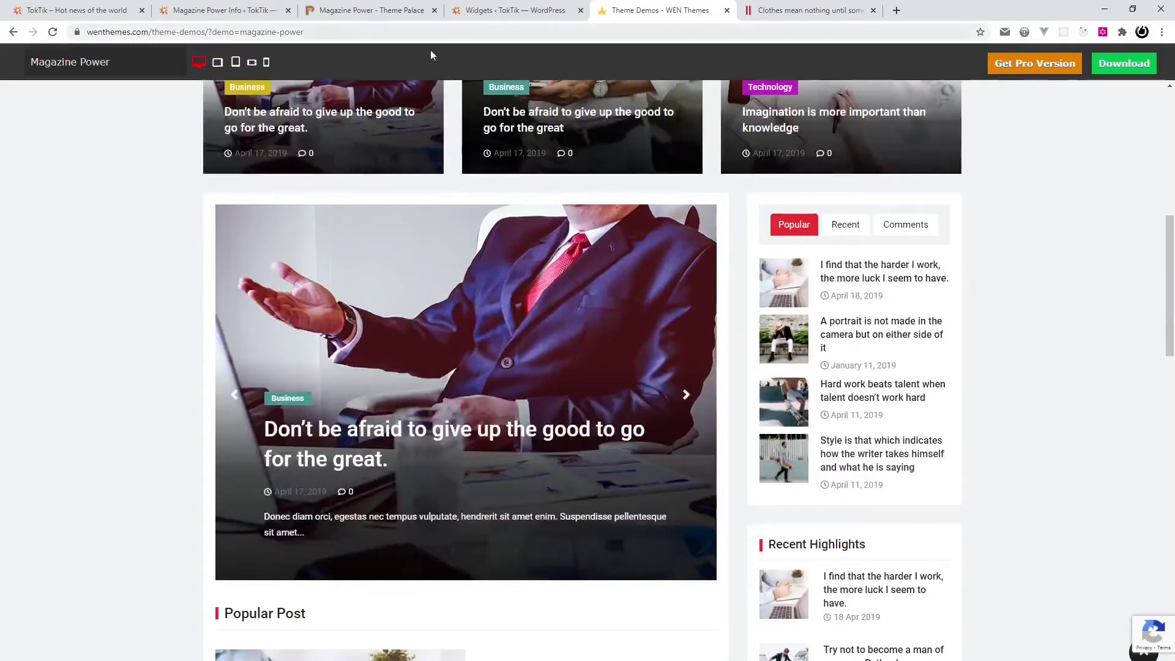
left_click(511, 11)
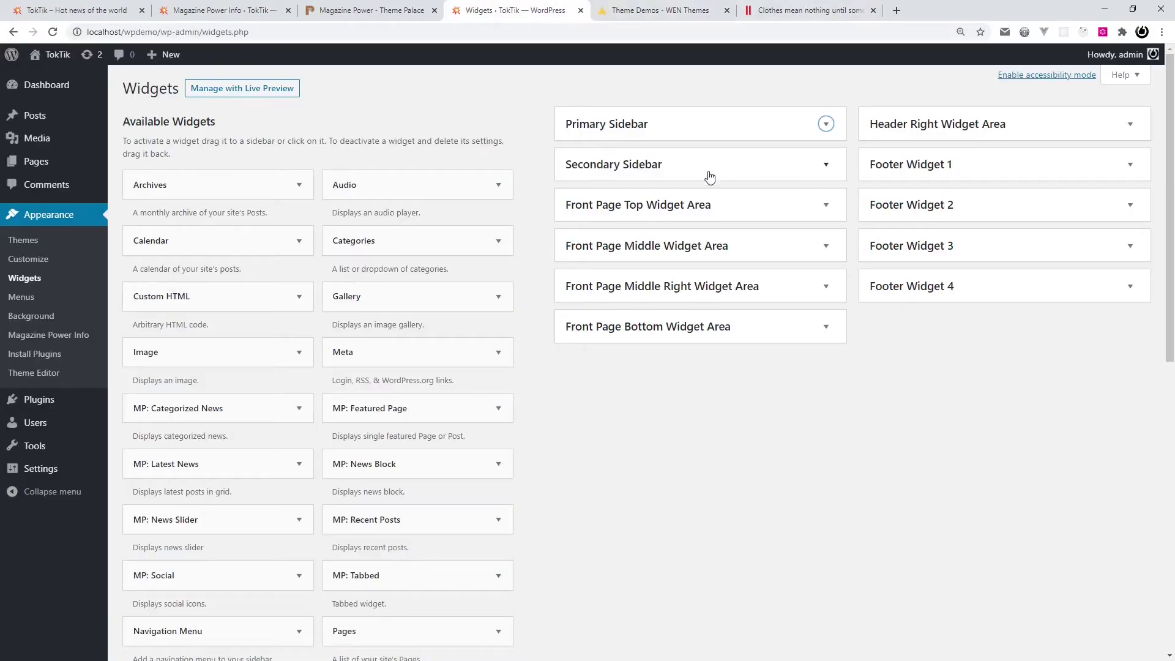
- Examine the slider, Popular Post and Lifestyle blocks in the demo's main column as a reference for the Front Page Middle Widget Area
left_click(710, 10)
scroll(500, 302, "down", 3)
scroll(500, 302, "up", 2)
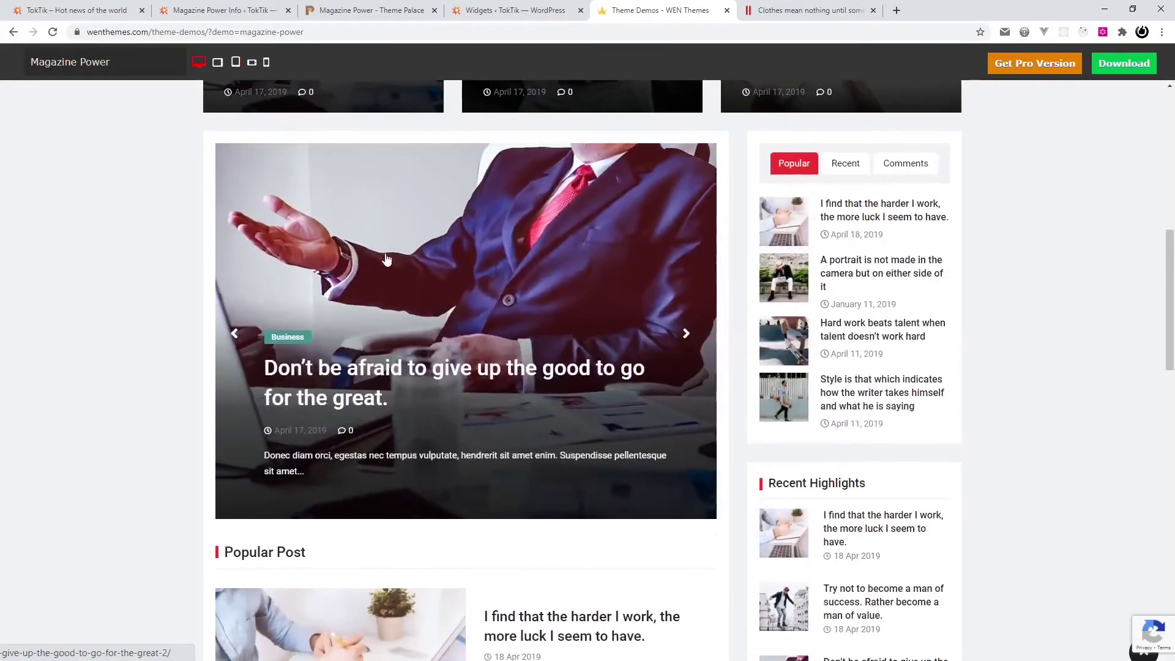
scroll(435, 442, "down", 5)
left_click_drag(225, 247, 306, 247)
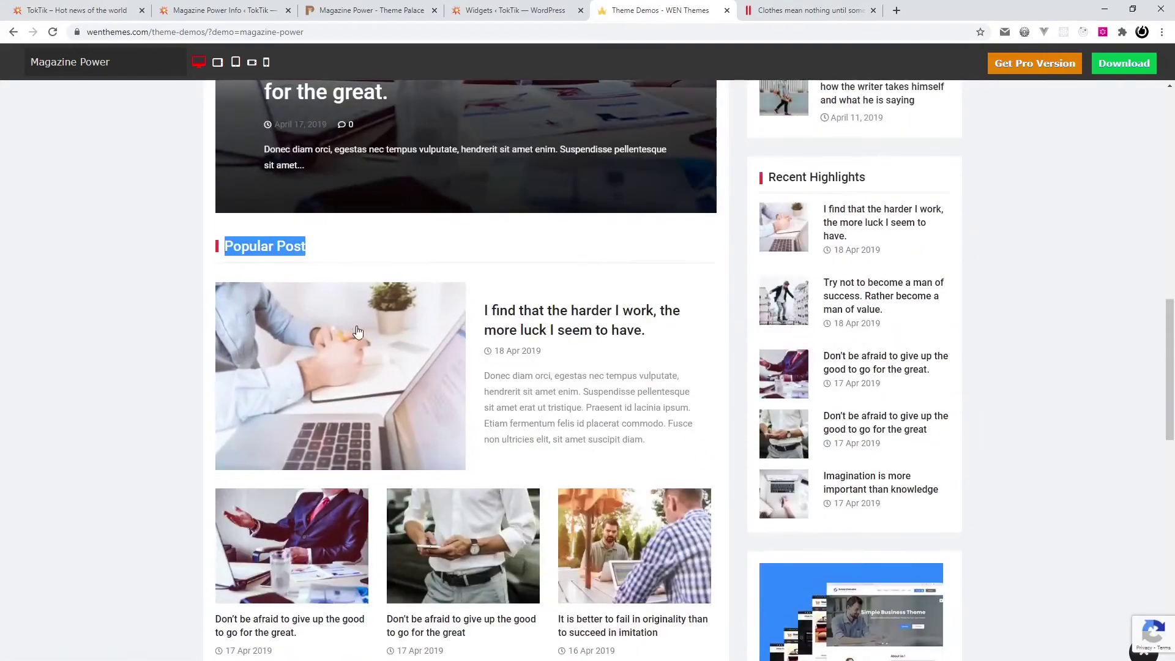
scroll(354, 331, "down", 6)
left_click_drag(288, 342, 223, 337)
scroll(342, 364, "down", 1)
scroll(404, 394, "up", 1)
scroll(414, 402, "up", 12)
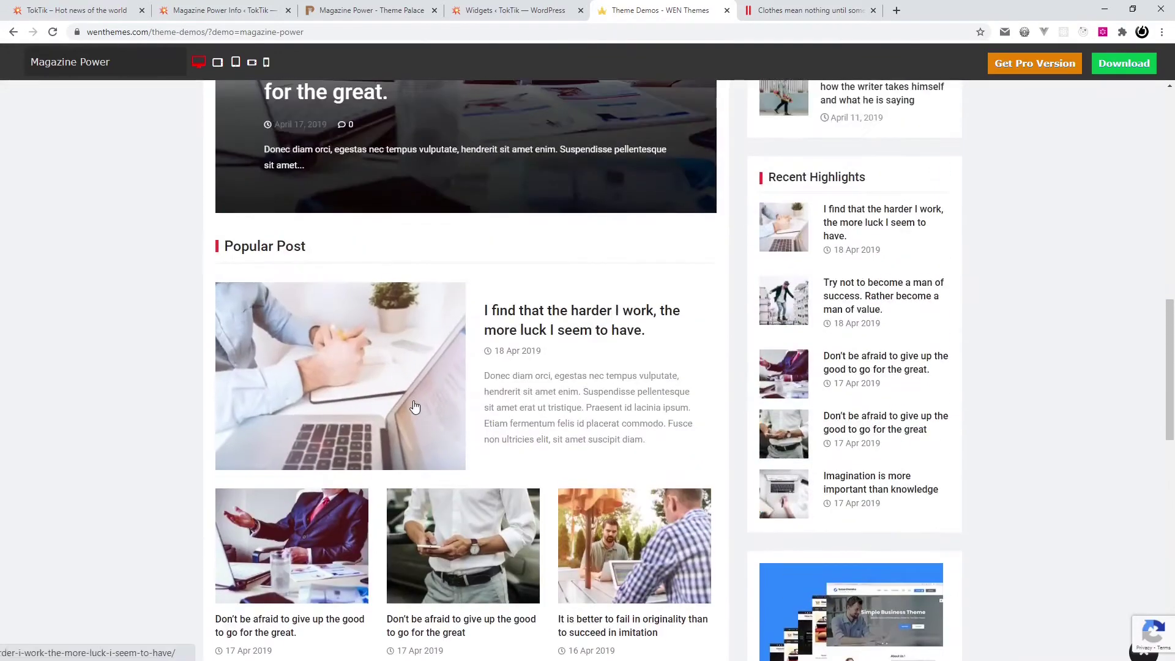
scroll(463, 358, "down", 5)
left_click(517, 6)
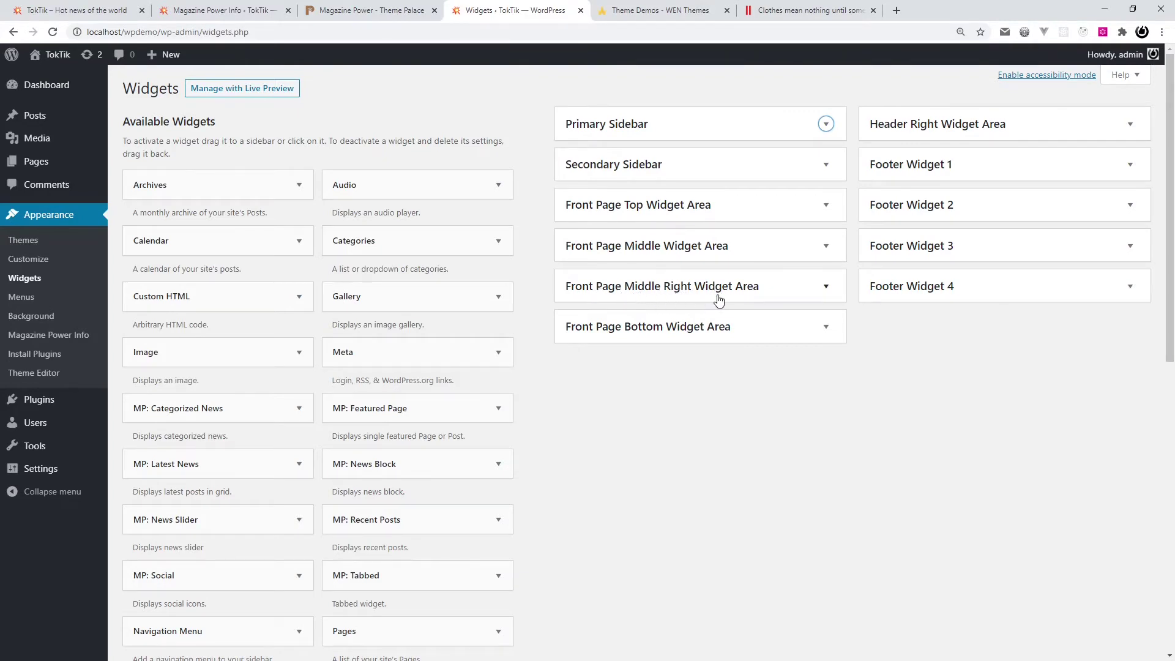
- Examine the demo's side column blocks as a reference for the Front Page Middle Right Widget Area
left_click(603, 4)
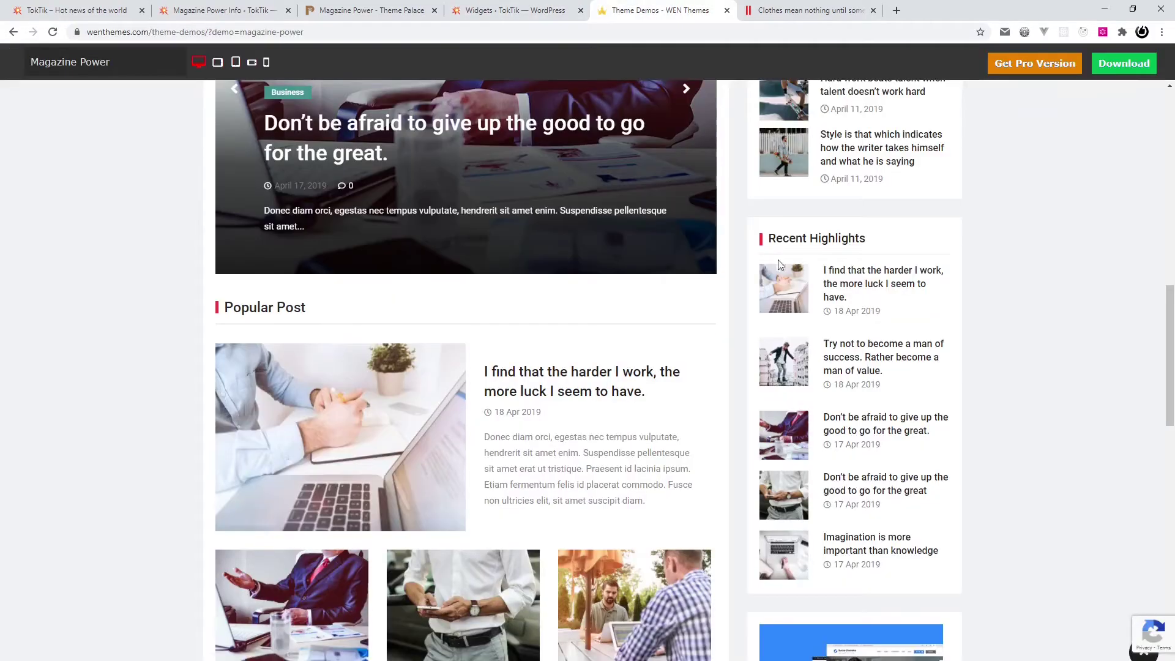
scroll(1034, 385, "up", 7)
scroll(857, 465, "down", 12)
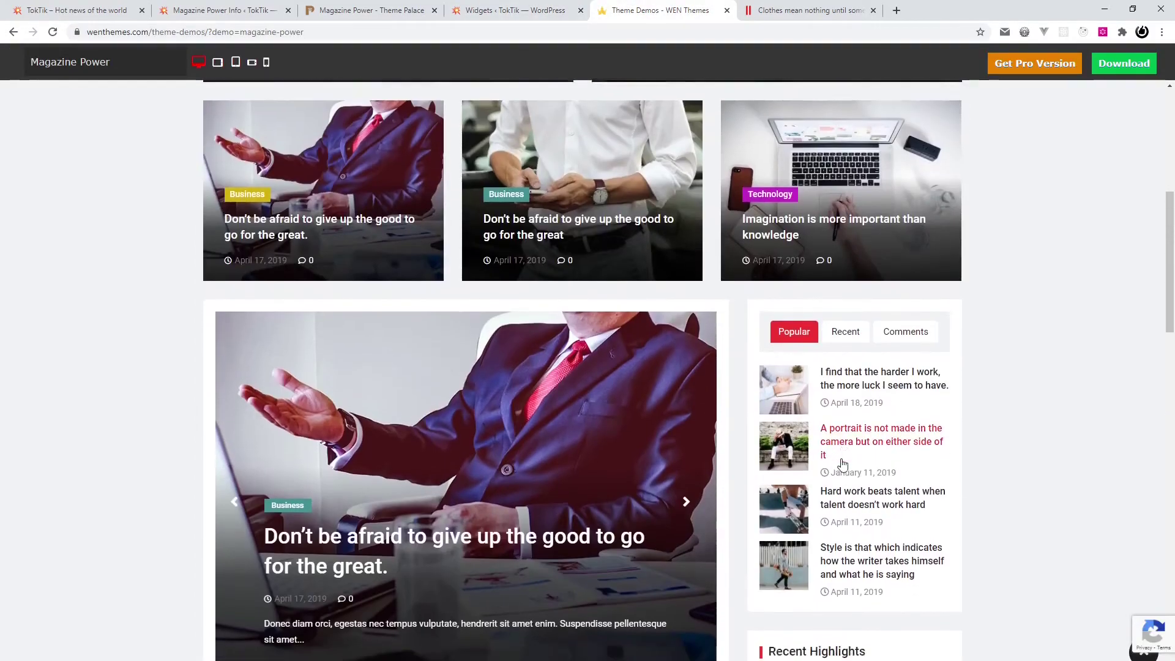
scroll(881, 552, "down", 5)
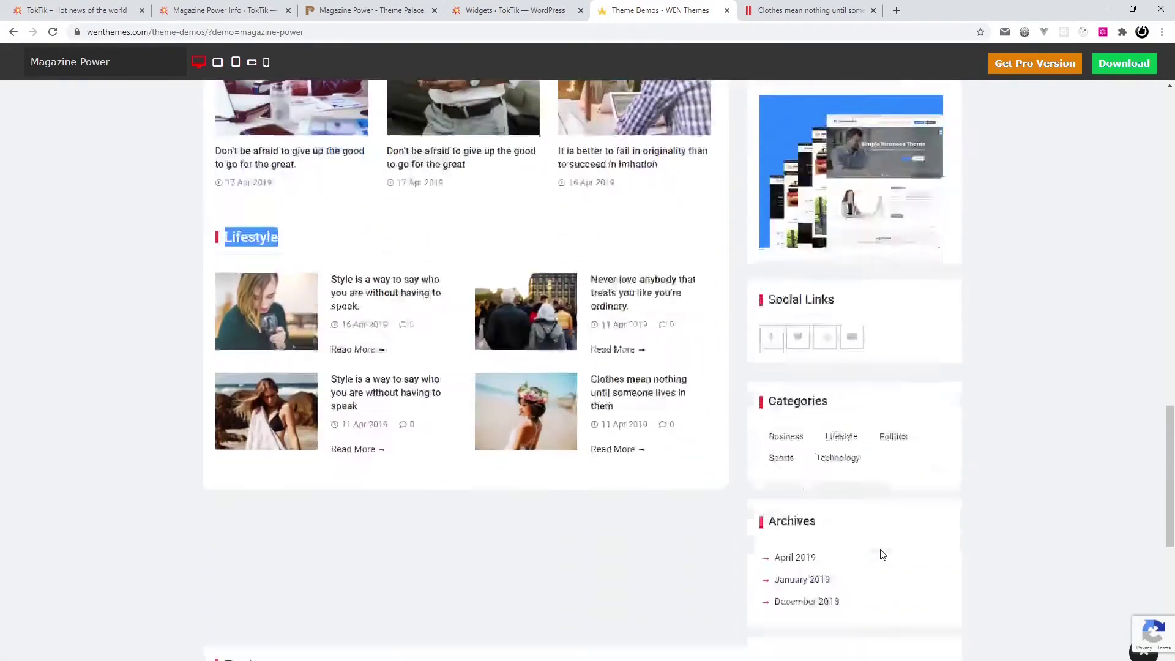
scroll(881, 551, "up", 2)
left_click(538, 11)
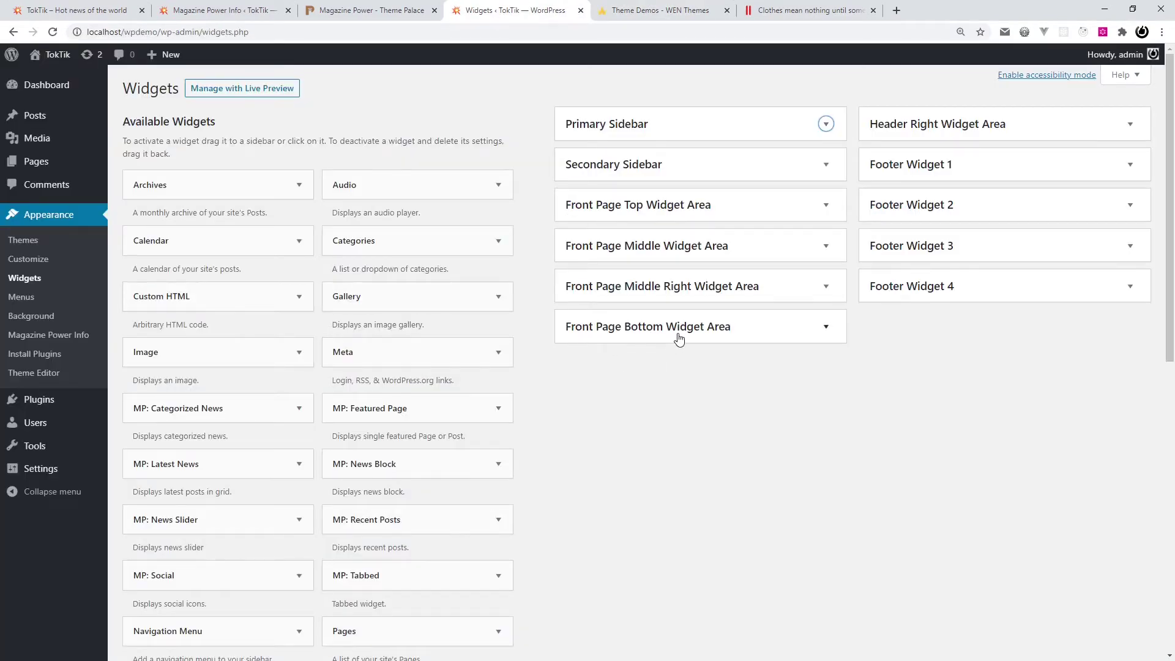
- Examine the demo's Business section as a reference for the Front Page Bottom Widget Area
key("ctrl+Tab")
scroll(406, 343, "down", 6)
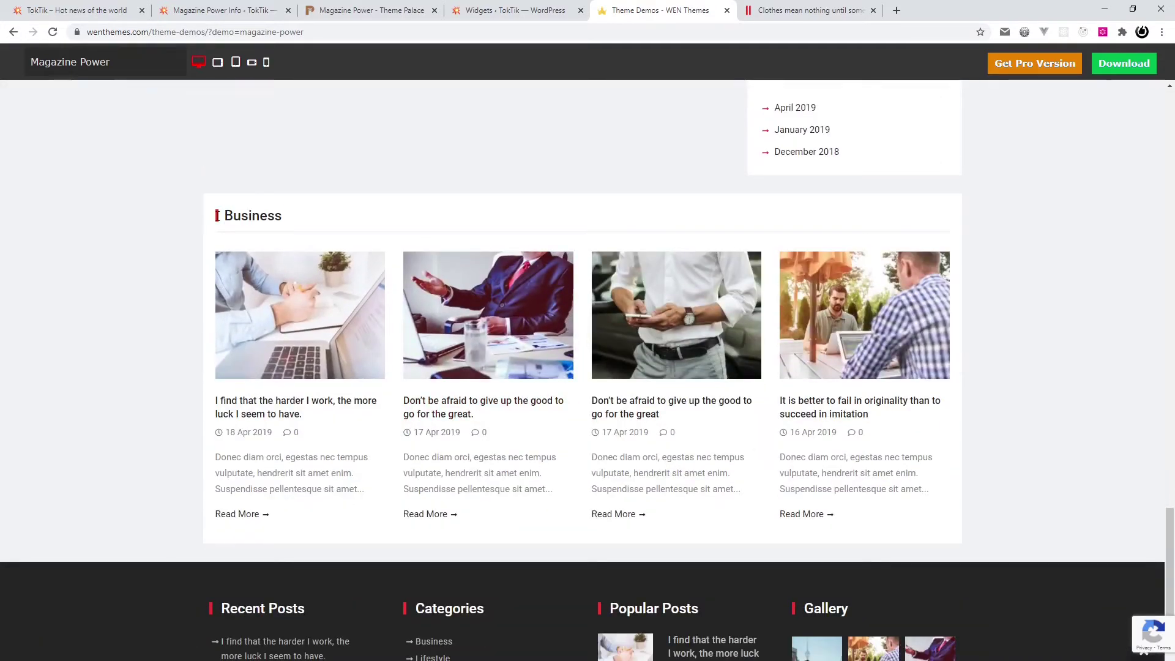
key("ctrl+shift+Tab")
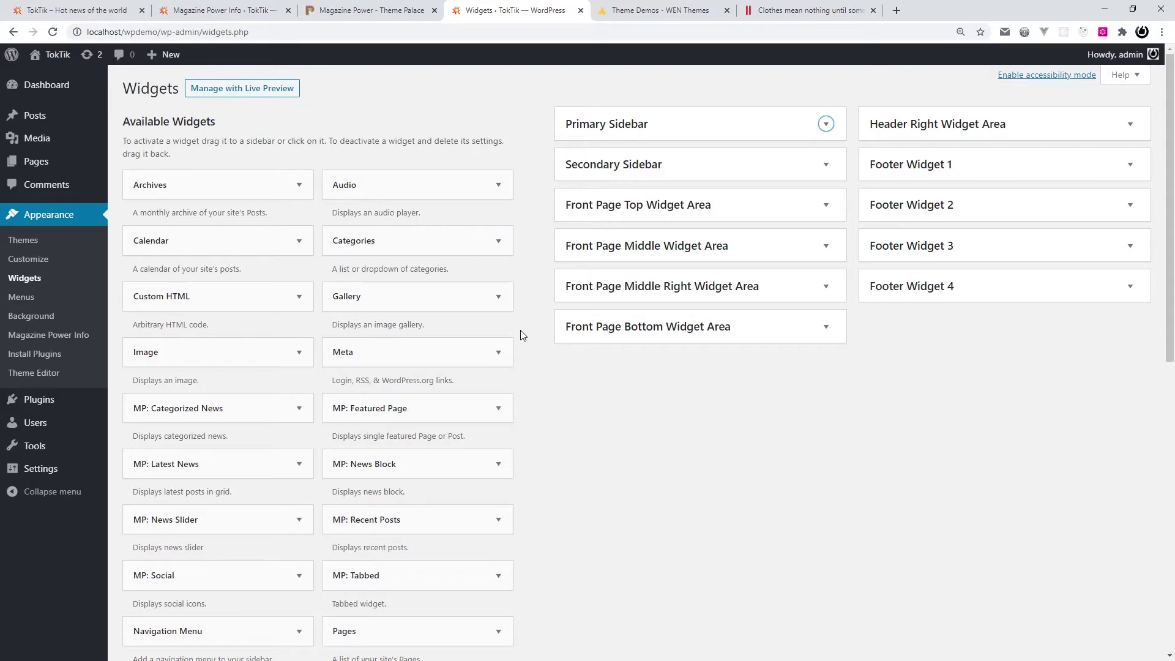
- Create a new page, dismiss the block editor welcome guide, and title the page "Frontpage"
mouse_move(33, 165)
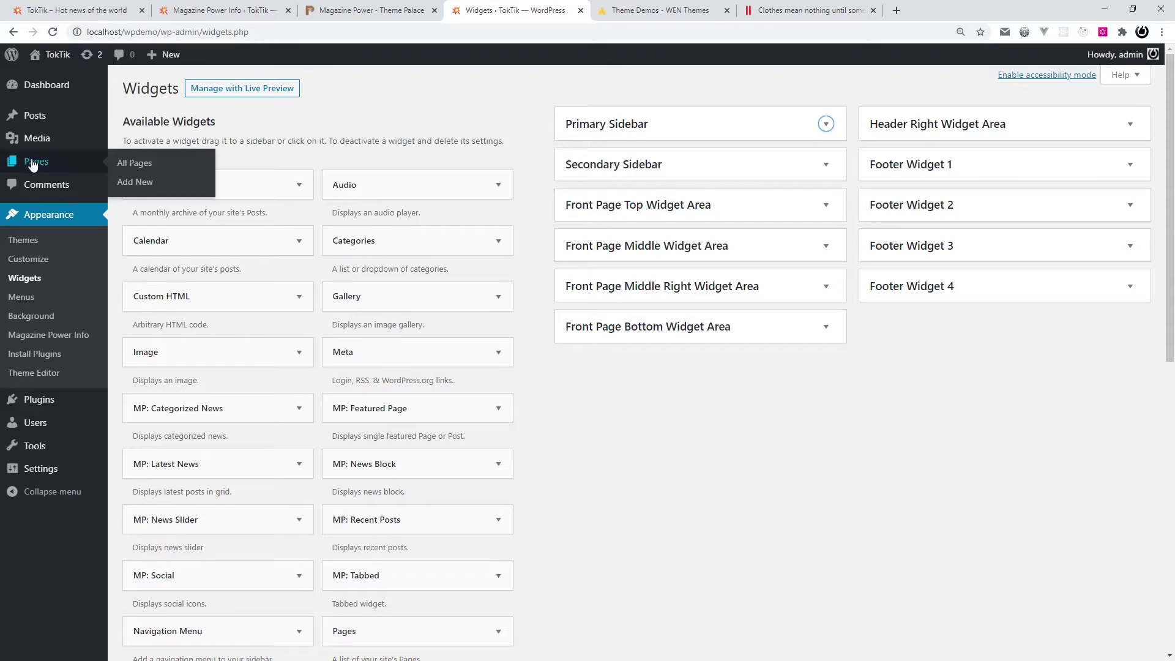
left_click(134, 183)
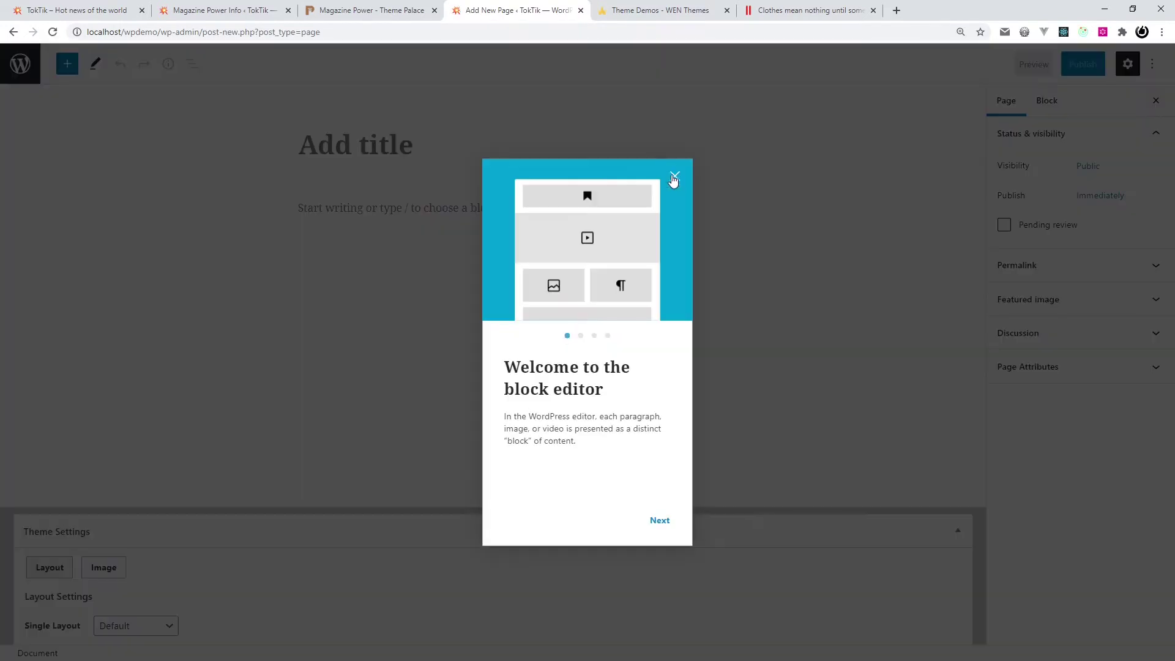
left_click(671, 178)
type("F")
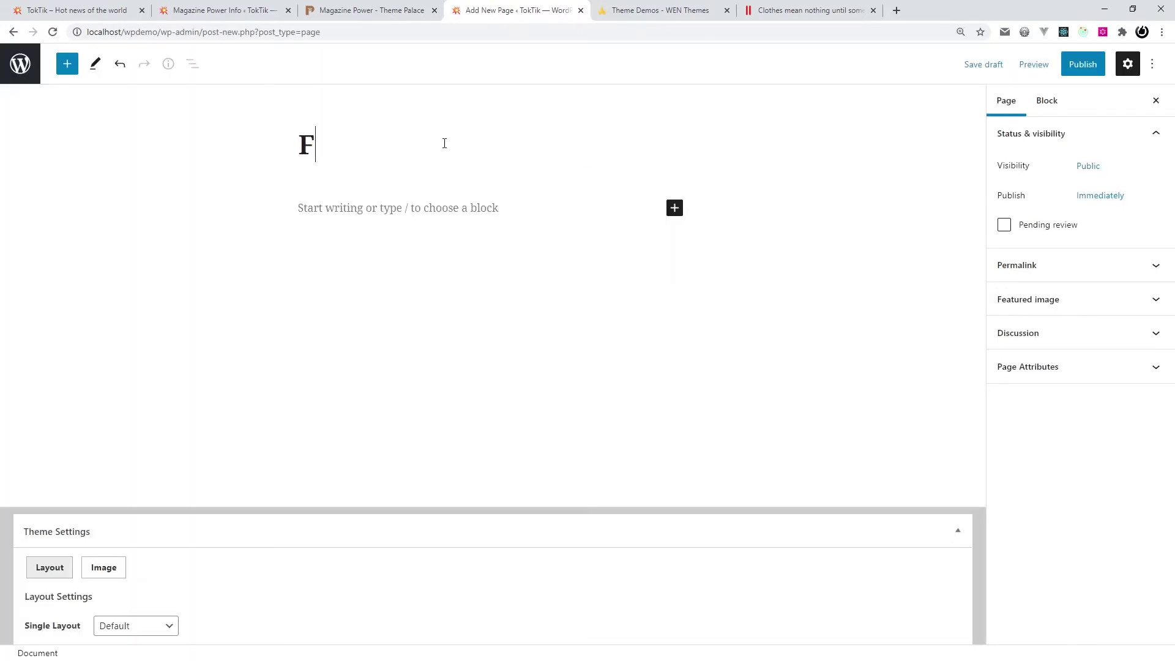
type("rontpage")
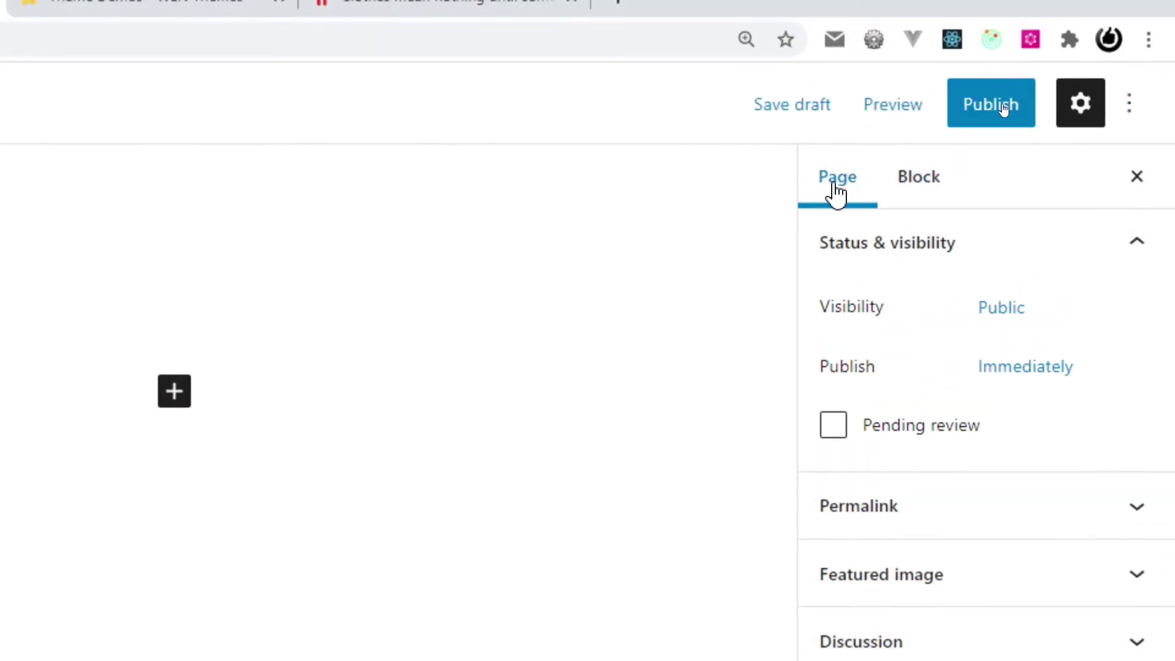
- Assign the Frontpage template in the page attributes and publish the page
left_click(881, 586)
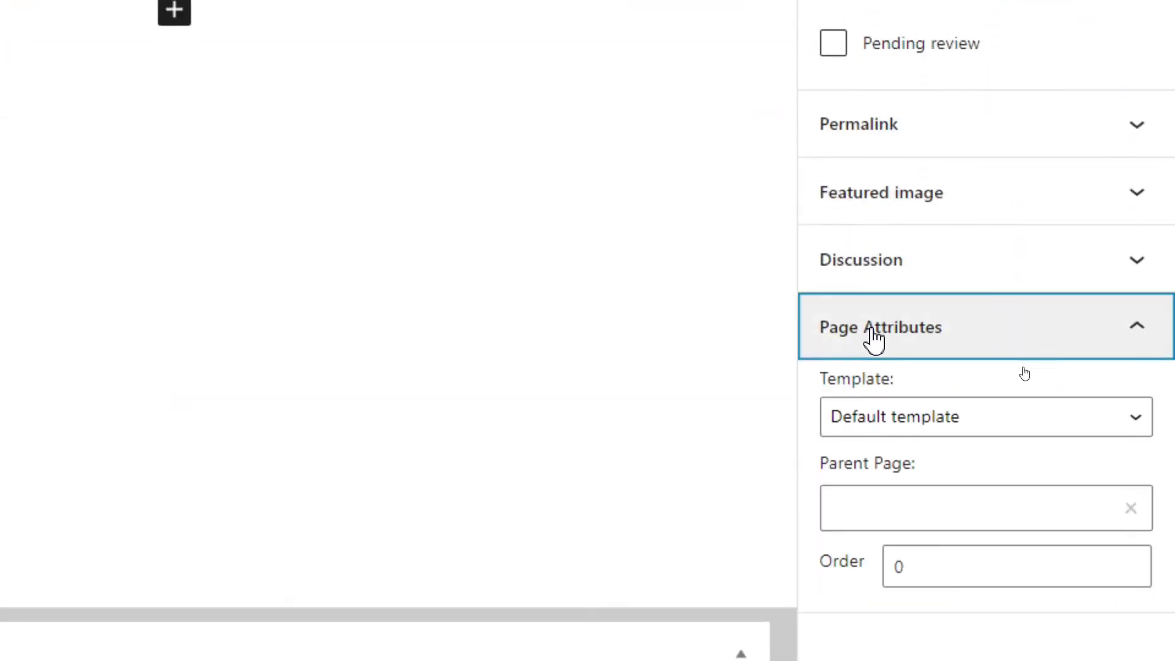
left_click(907, 425)
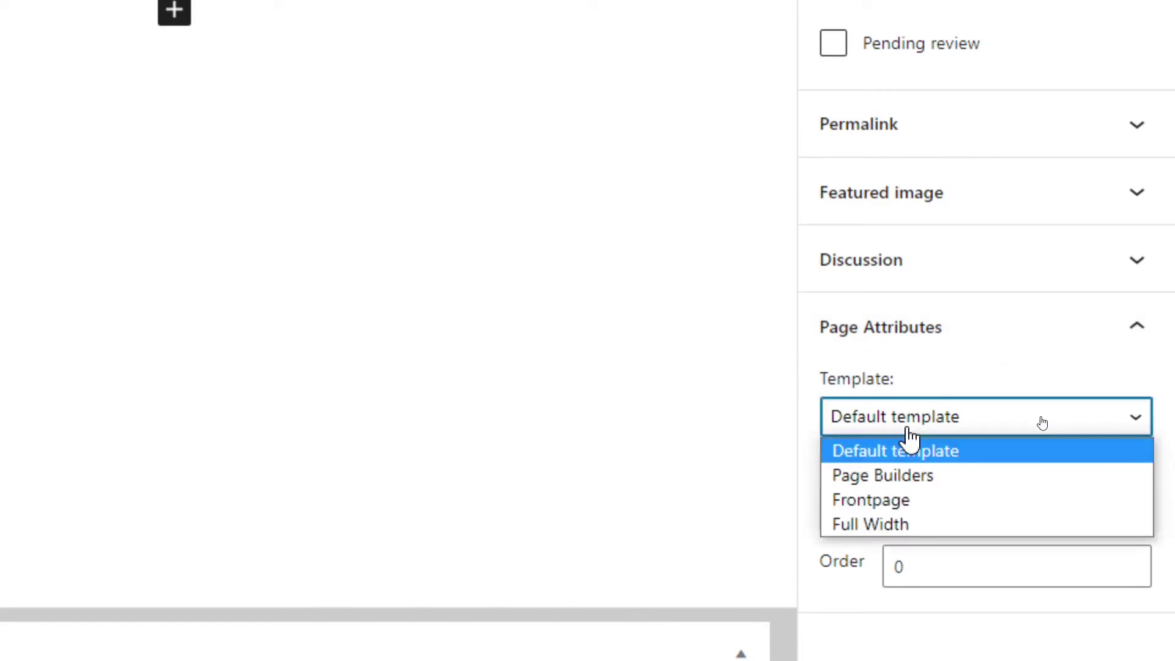
left_click(971, 501)
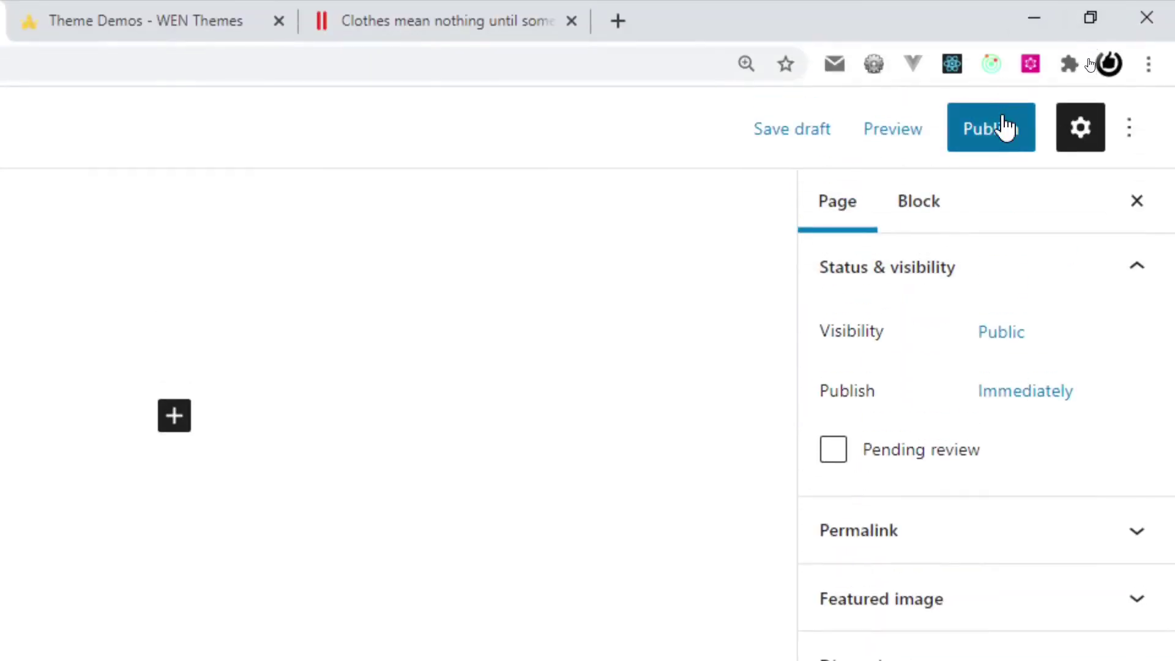
left_click(1004, 127)
left_click(930, 126)
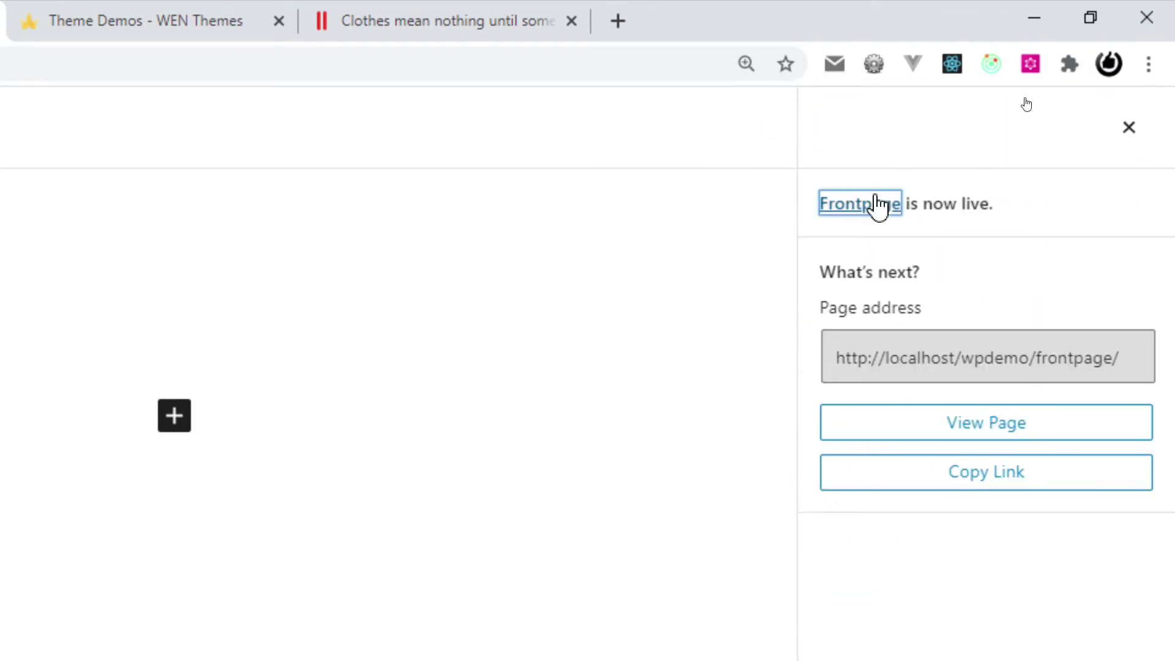
- View the published Frontpage page and read its Welcome to Magazine Power notice about adding widgets
left_click(875, 208)
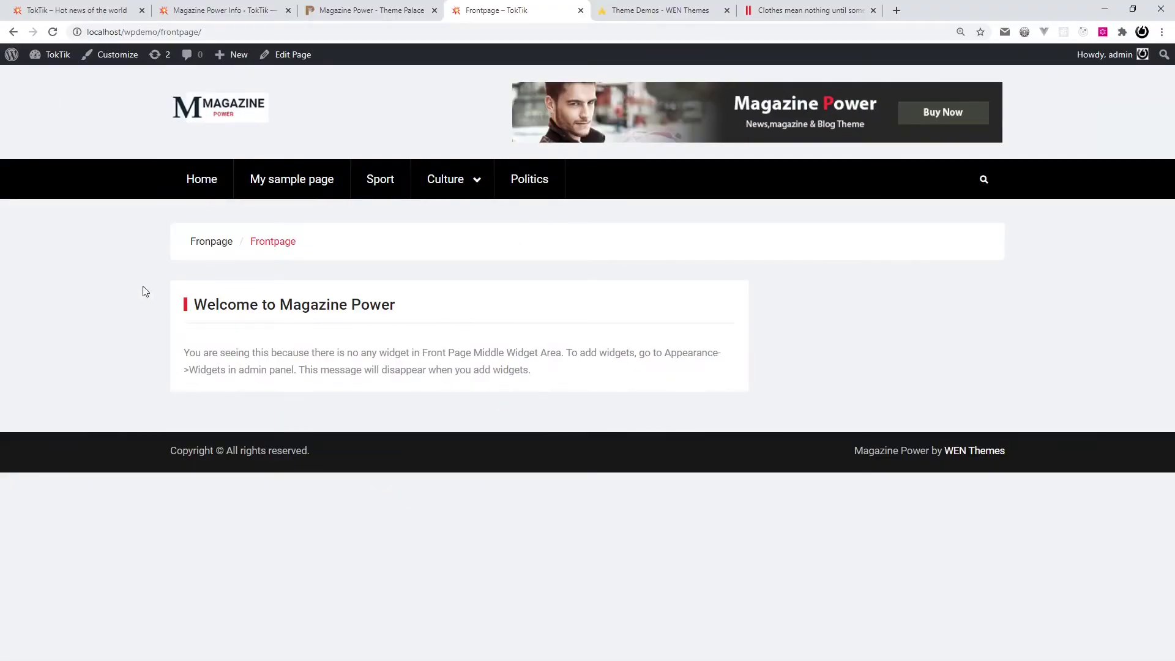
left_click_drag(176, 305, 548, 377)
left_click(520, 364)
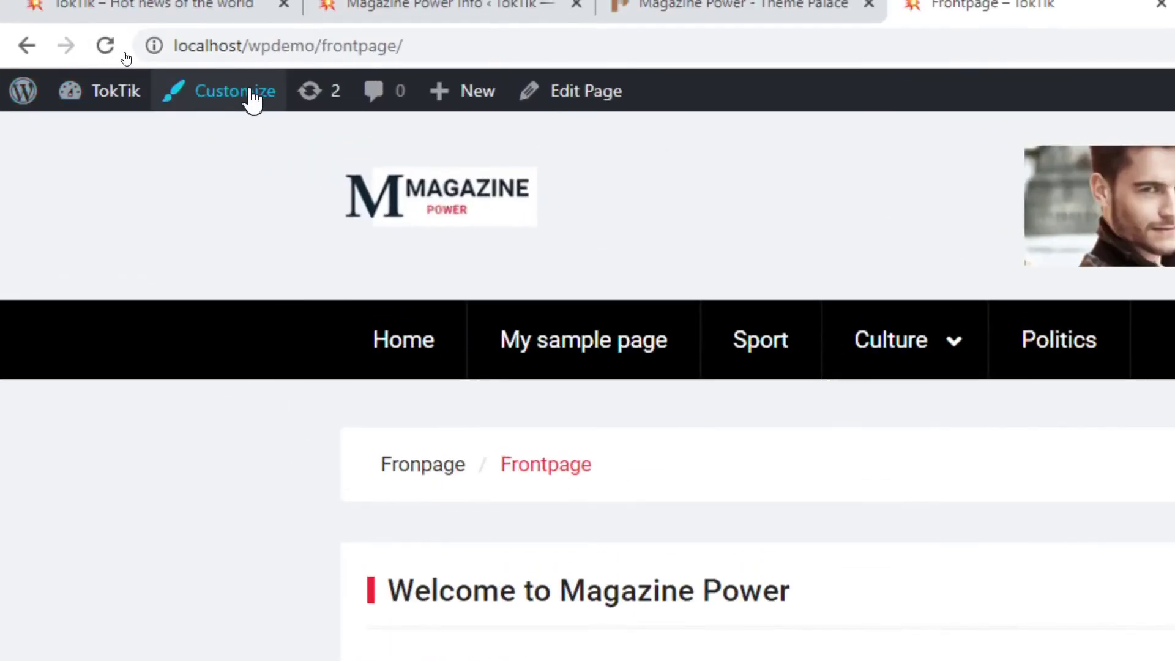
- Customize the homepage settings to display a static page, with Frontpage as the homepage, and publish the change
left_click(123, 59)
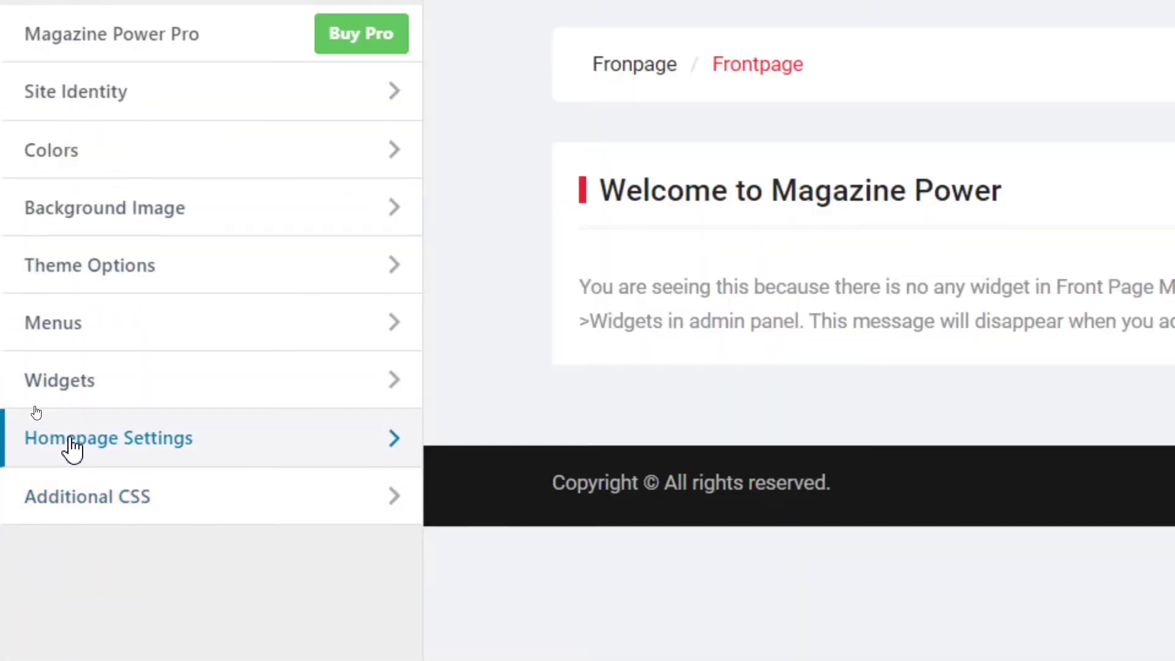
left_click(71, 450)
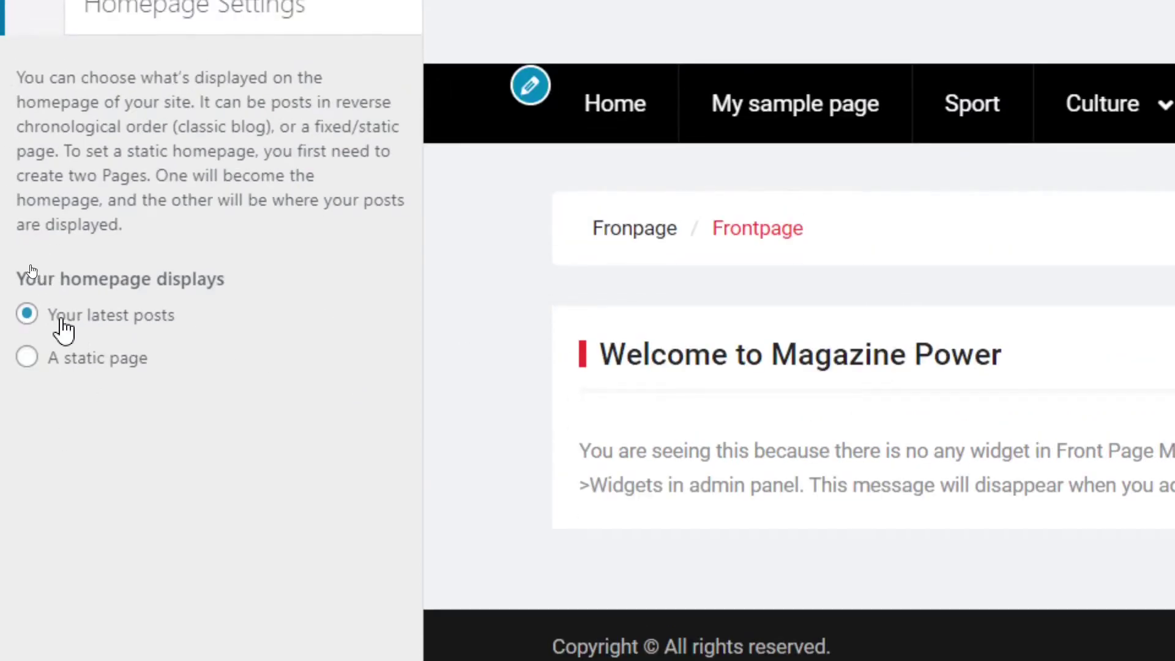
left_click_drag(66, 318, 210, 325)
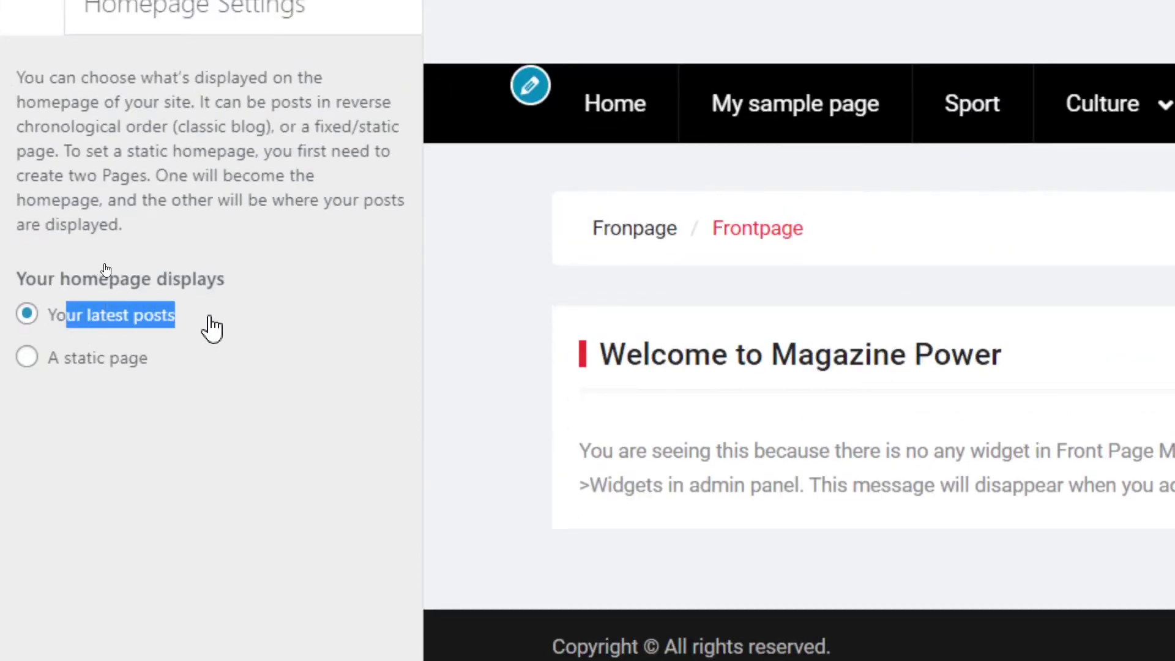
left_click(51, 360)
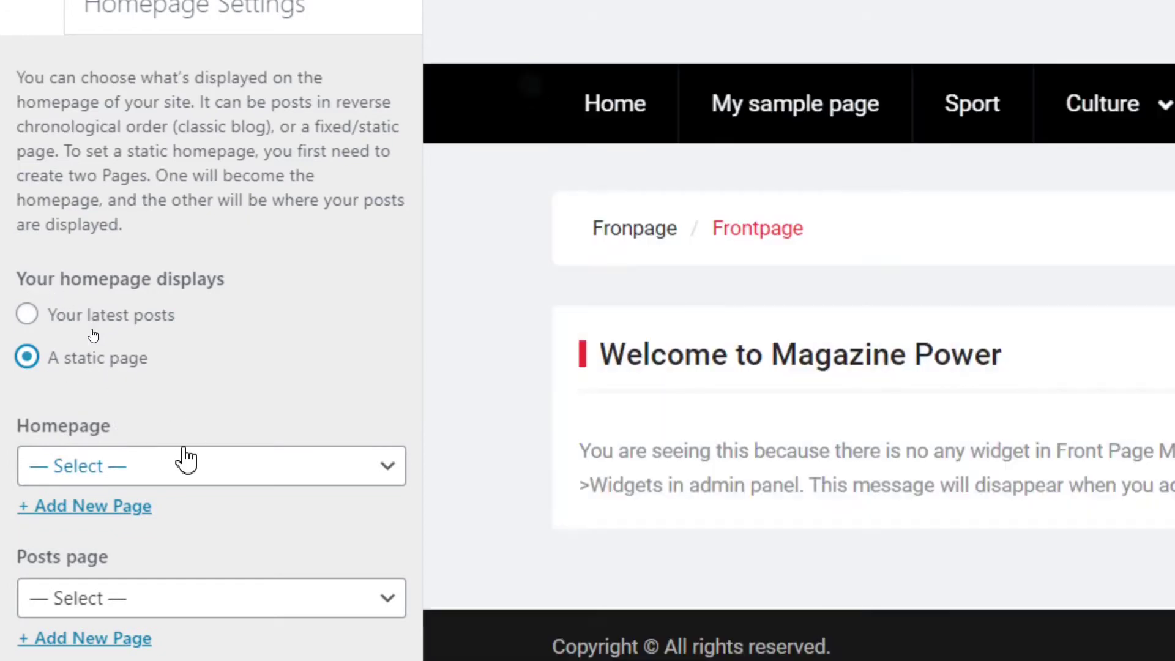
left_click(189, 473)
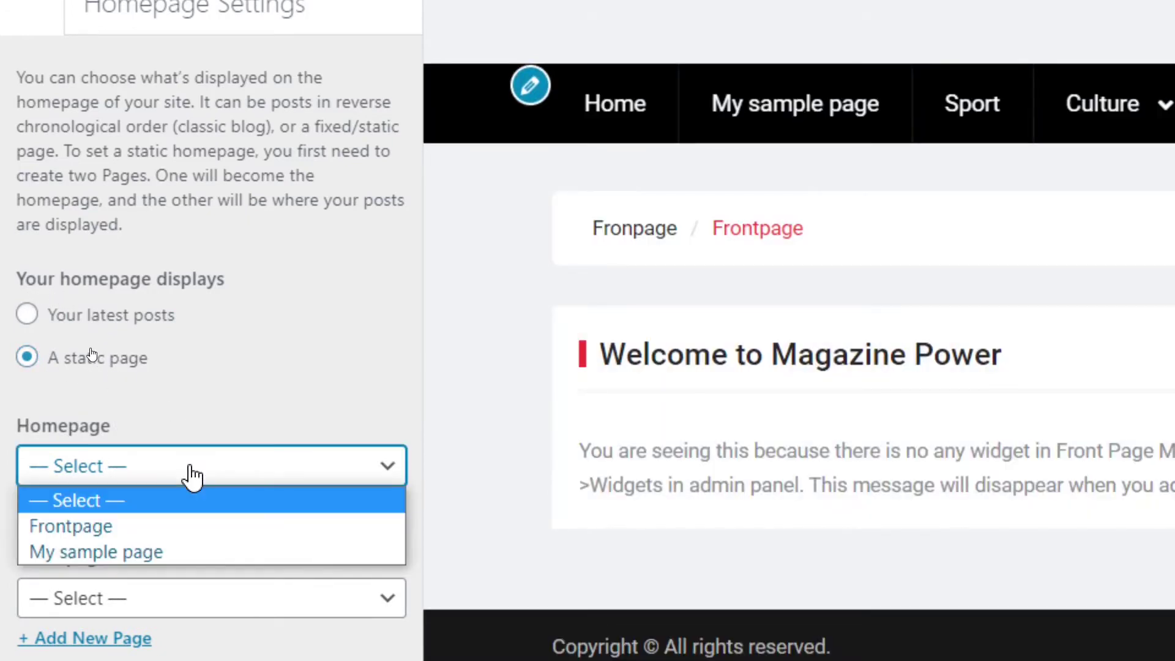
left_click(167, 538)
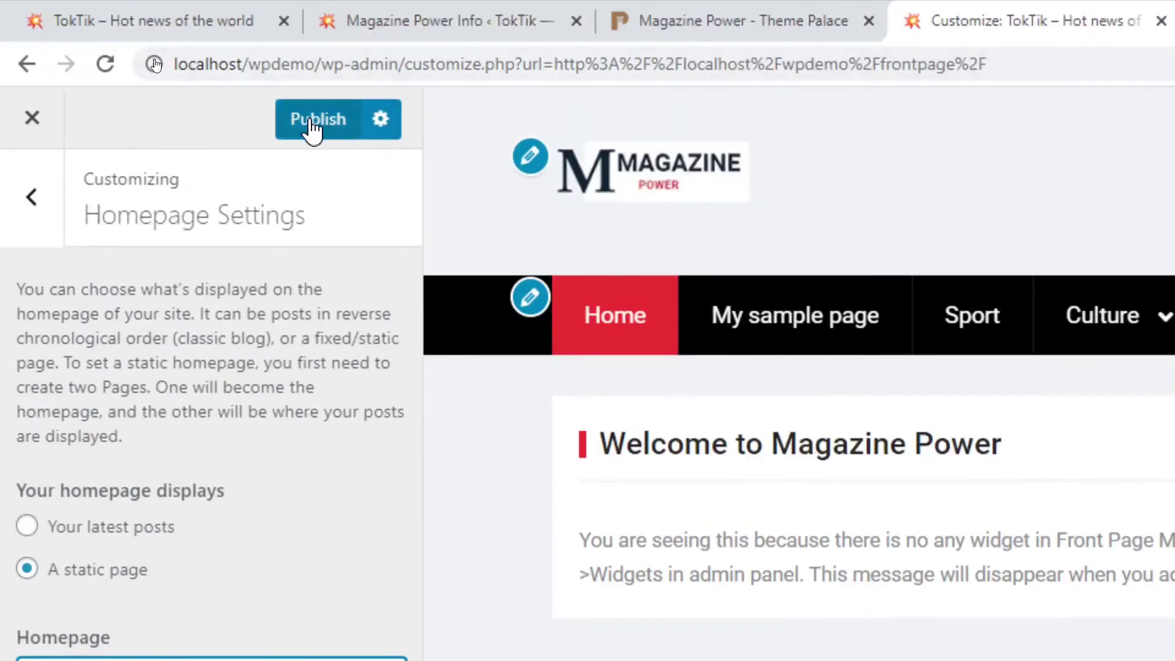
left_click(309, 126)
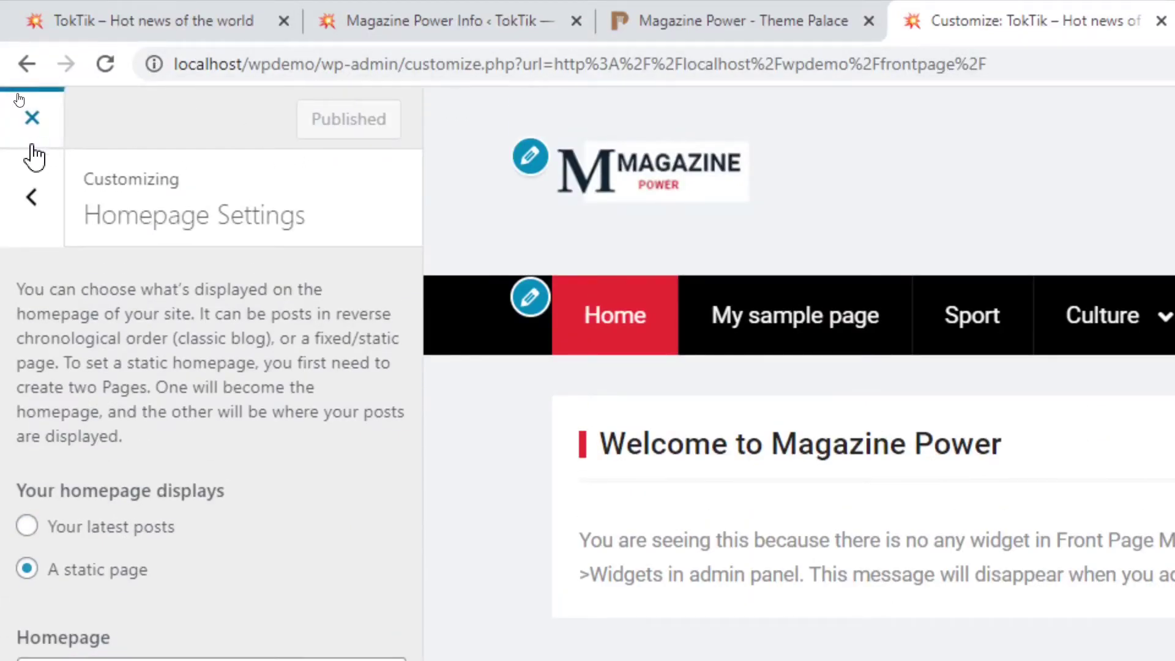
- Add an MP: News Block widget to the Front Page Top Widget Area
left_click(32, 197)
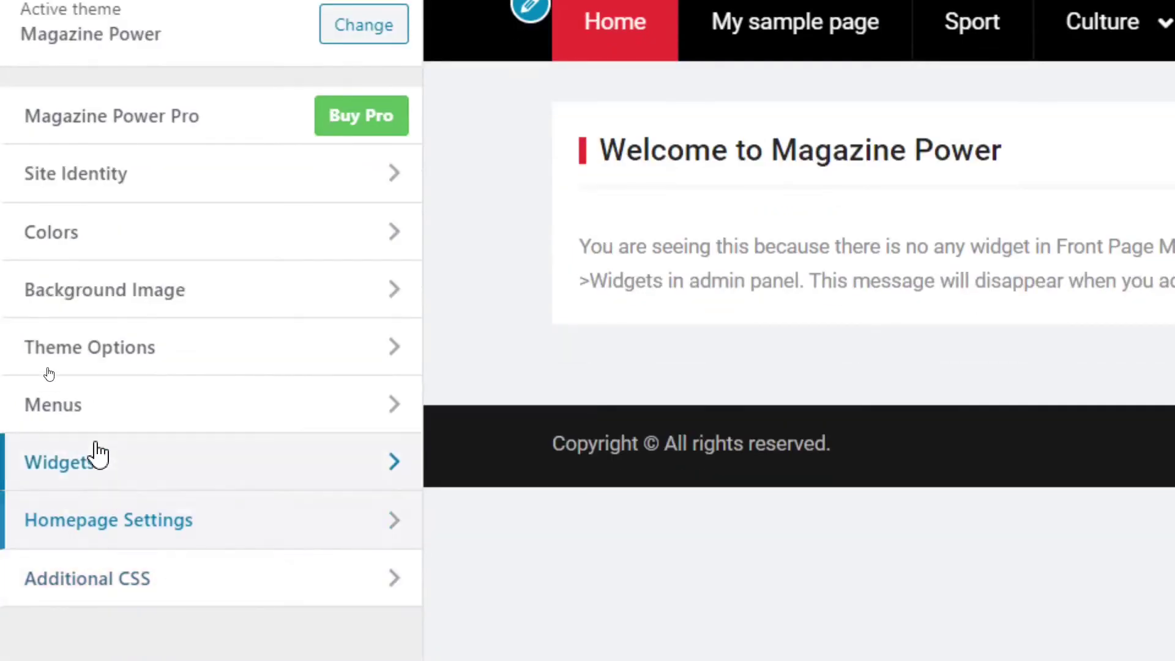
left_click(98, 454)
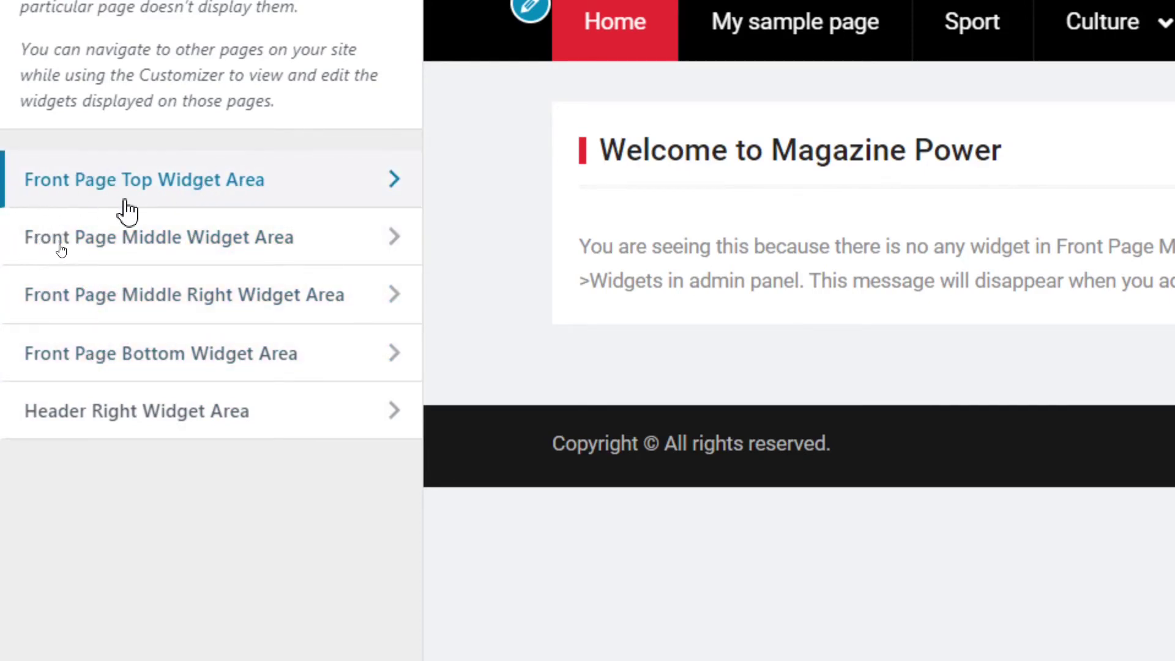
left_click(176, 196)
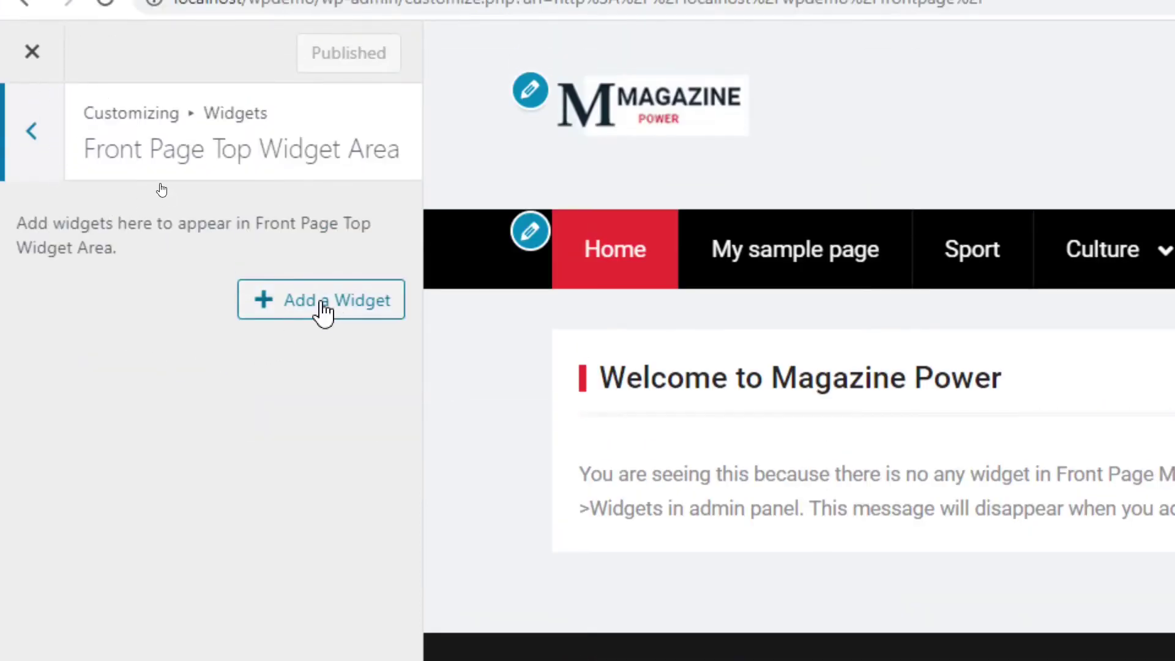
left_click(318, 309)
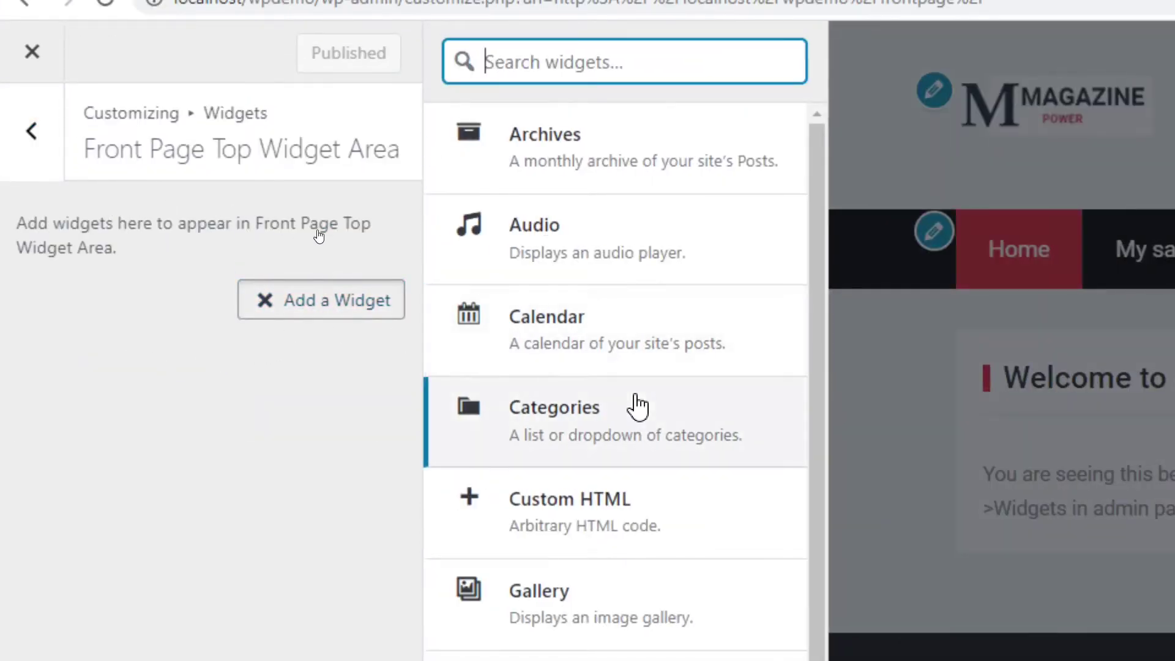
scroll(637, 404, "down", 8)
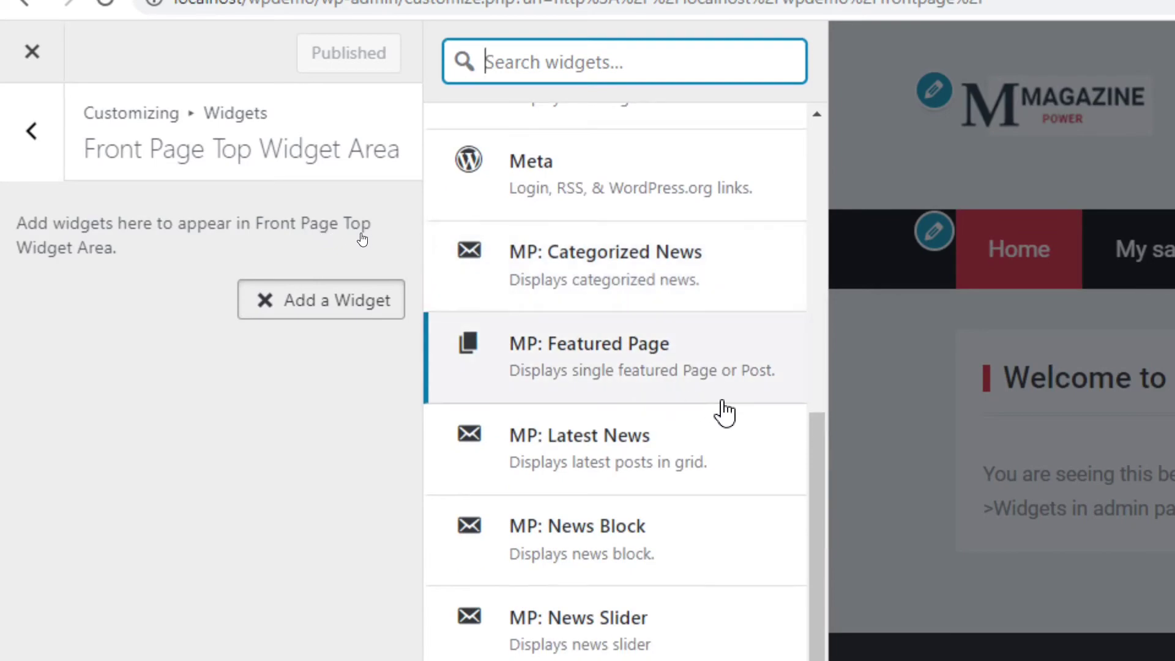
scroll(725, 414, "down", 2)
left_click(598, 411)
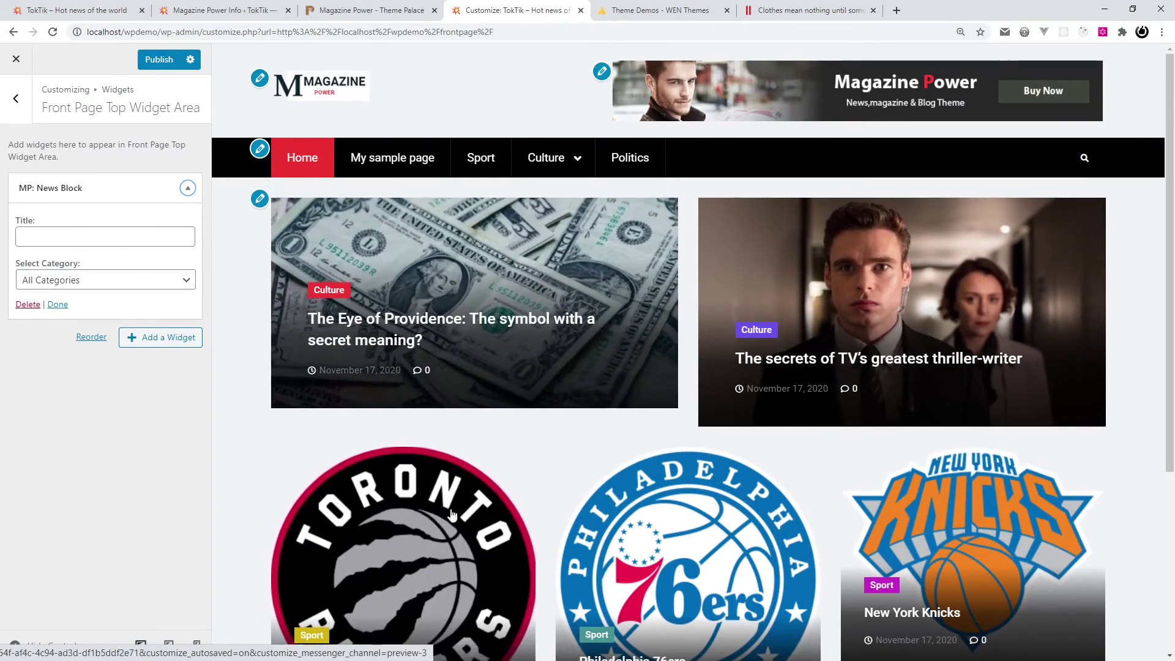
- Compare the news block in the homepage preview with the layout of the Magazine Power theme demo
scroll(449, 431, "down", 3)
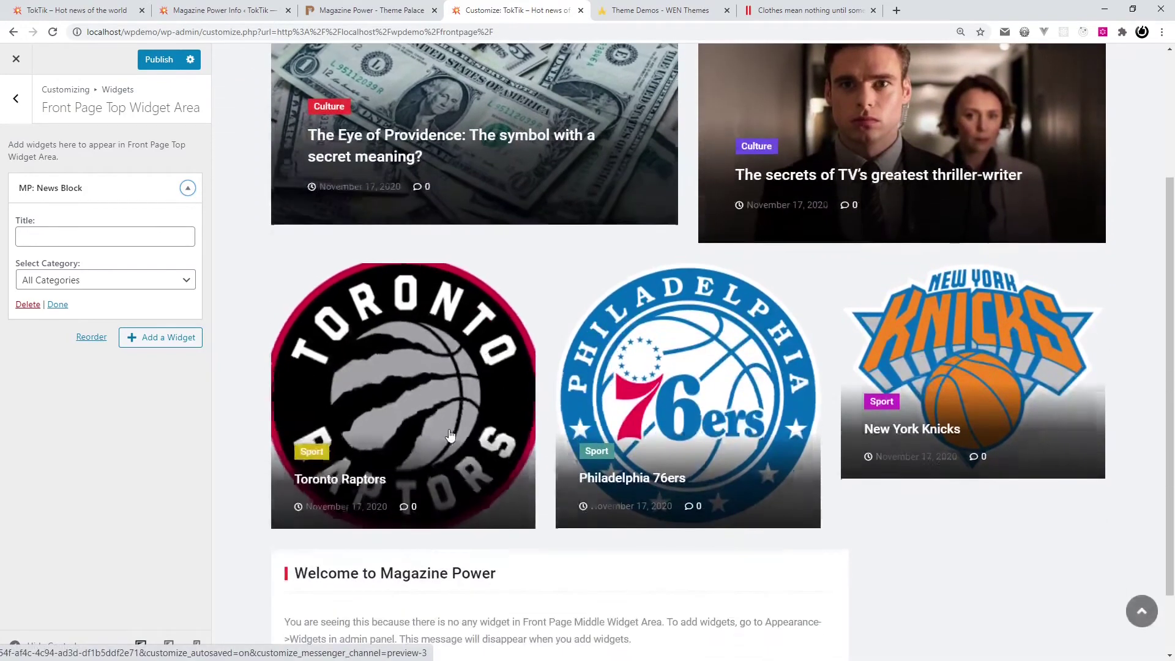
scroll(449, 431, "up", 1)
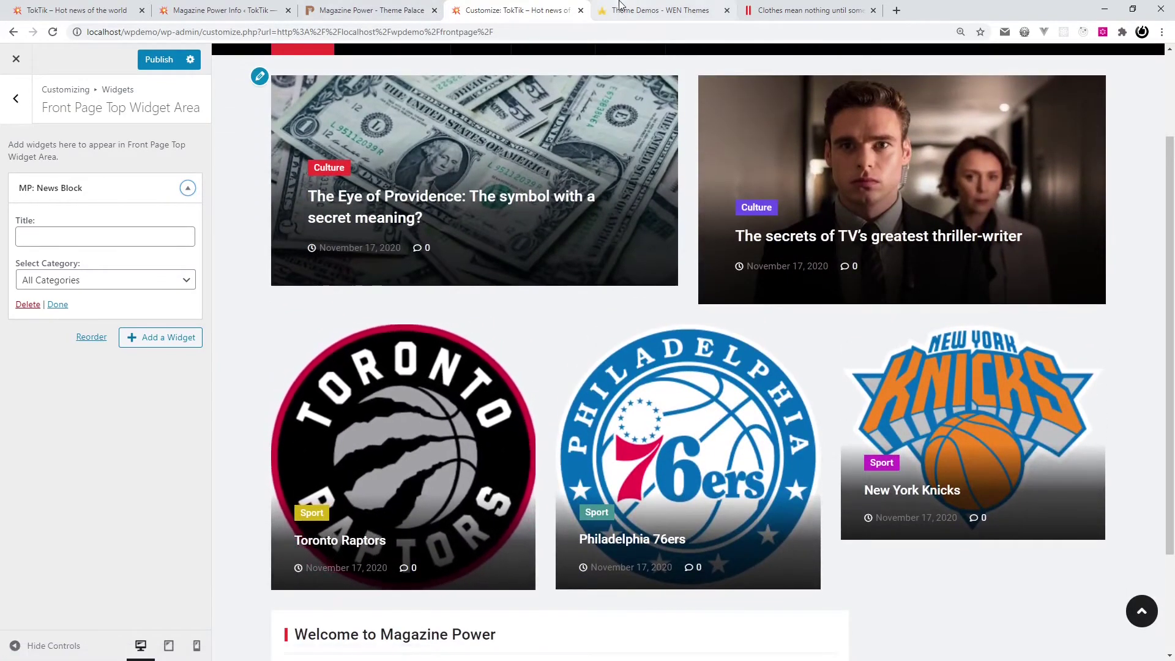
left_click(655, 10)
scroll(1161, 510, "up", 7)
scroll(1160, 511, "up", 15)
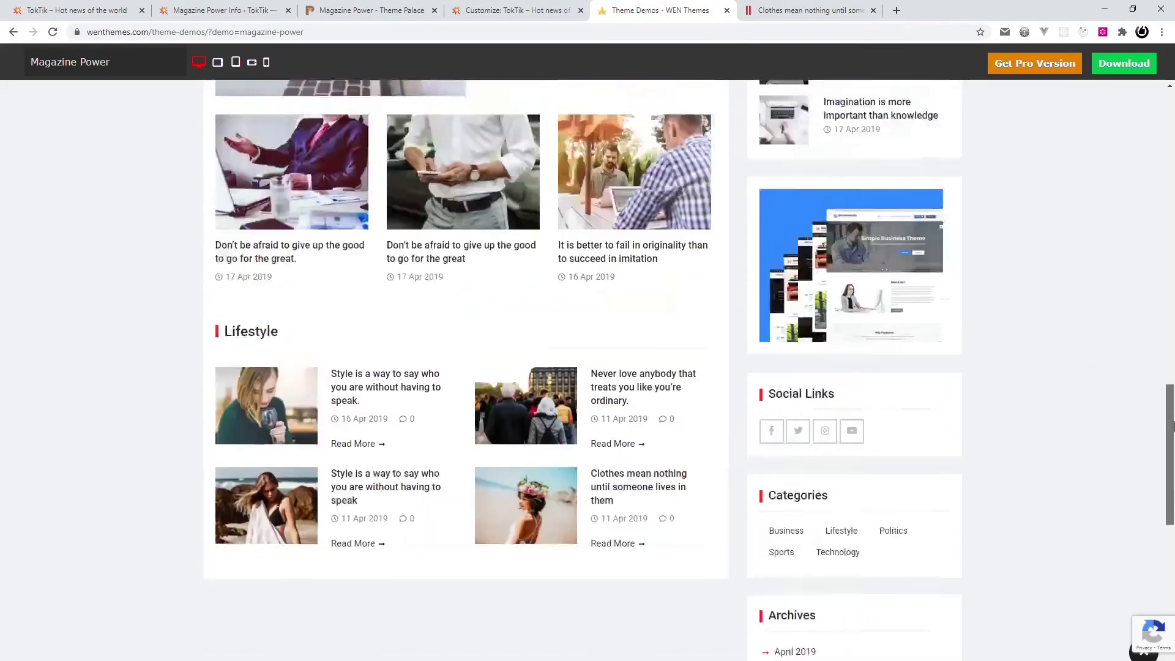
scroll(817, 386, "down", 2)
scroll(817, 387, "down", 2)
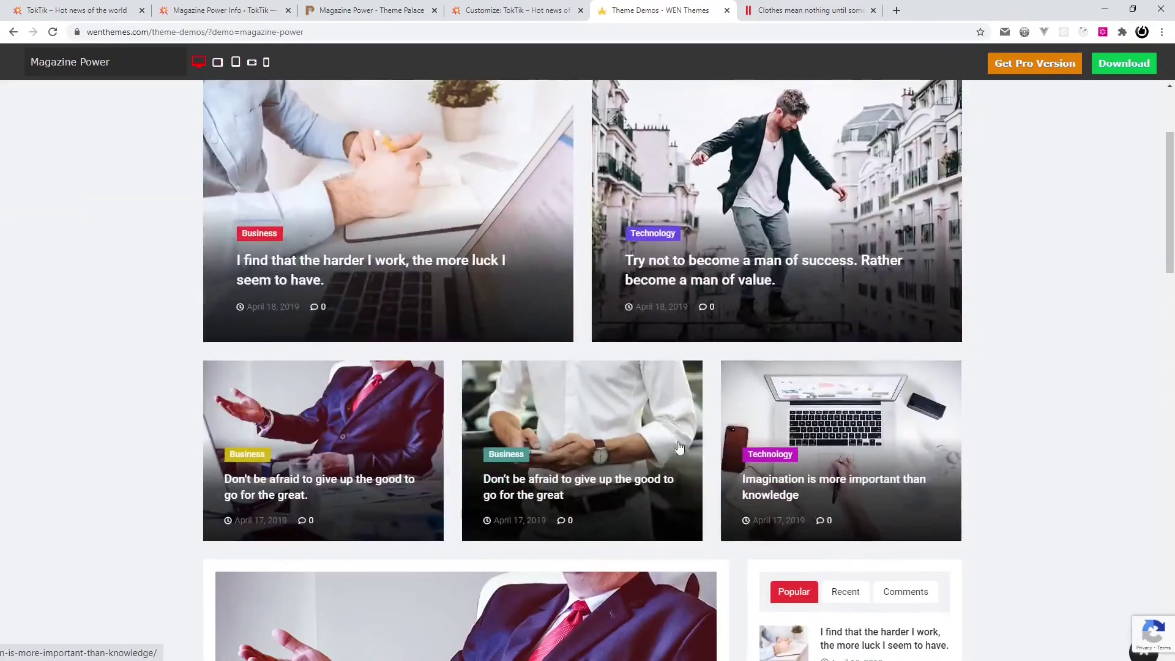
left_click(520, 10)
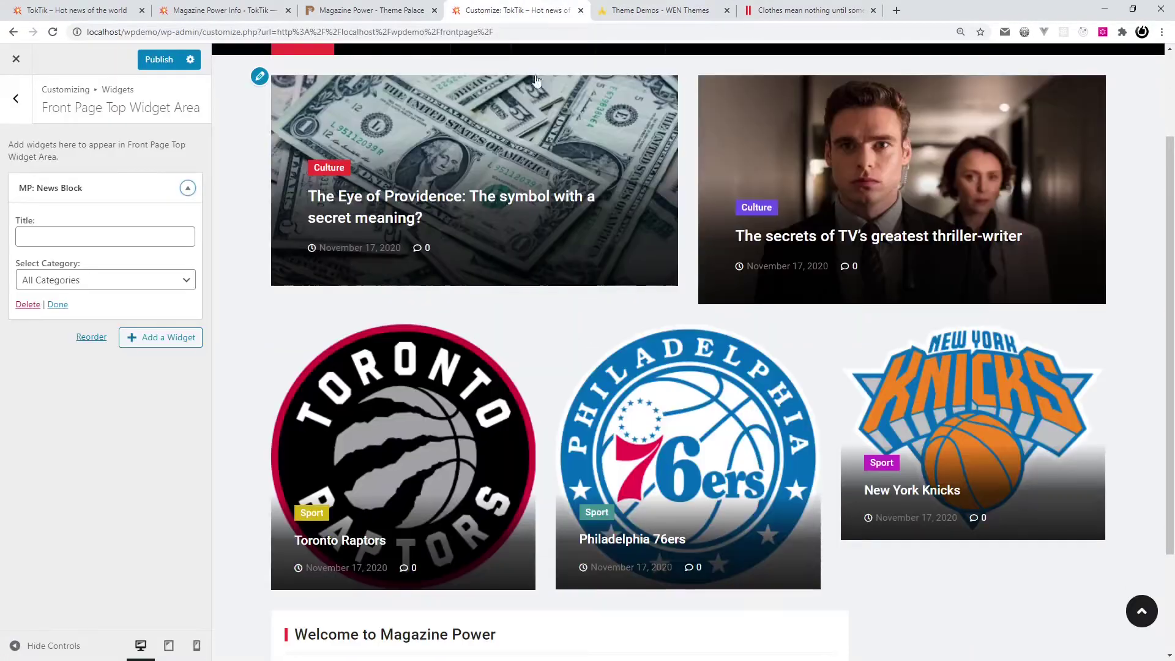
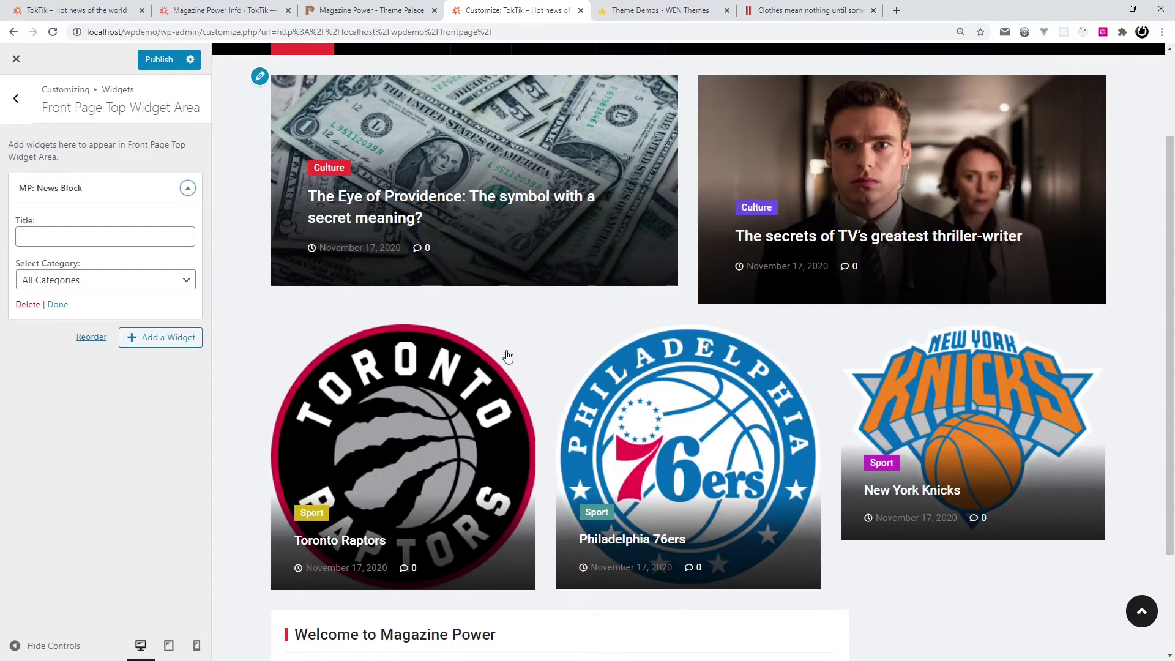
- Add an MP: News Slider widget to the Front Page Middle Widget Area
left_click(16, 98)
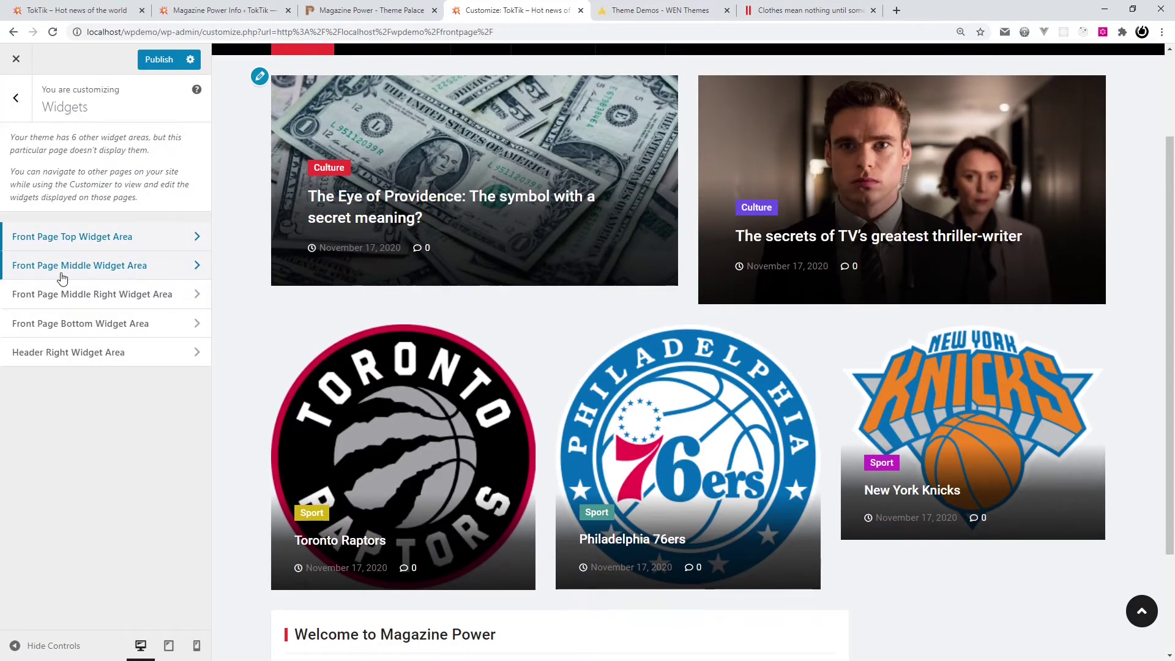
left_click(85, 267)
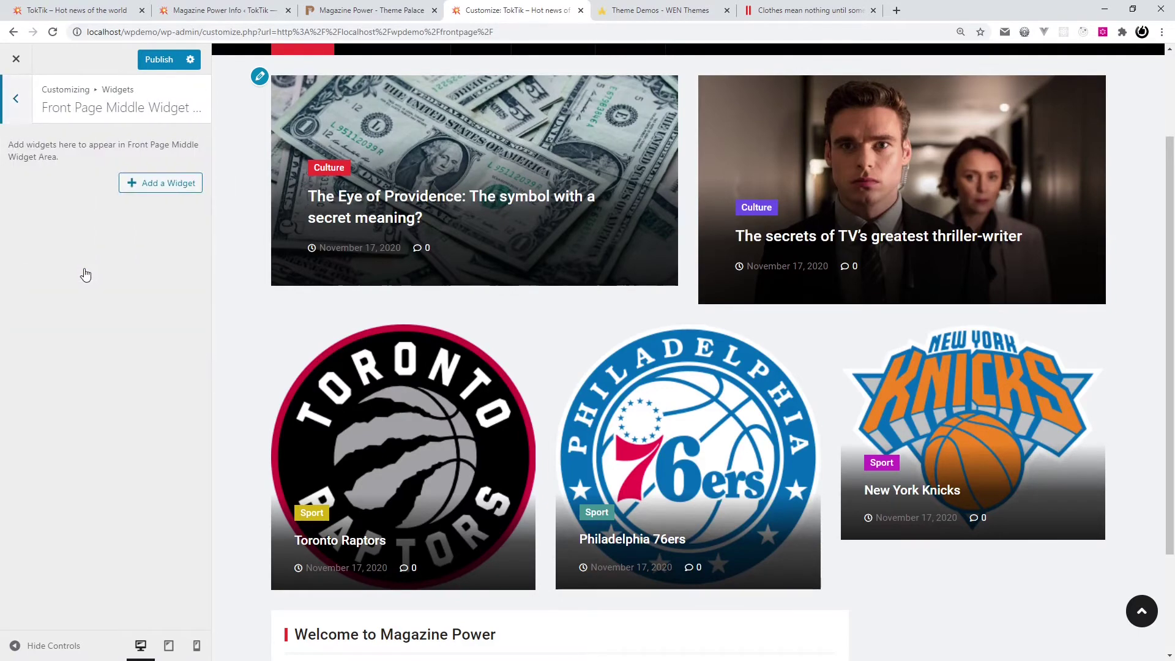
left_click(153, 184)
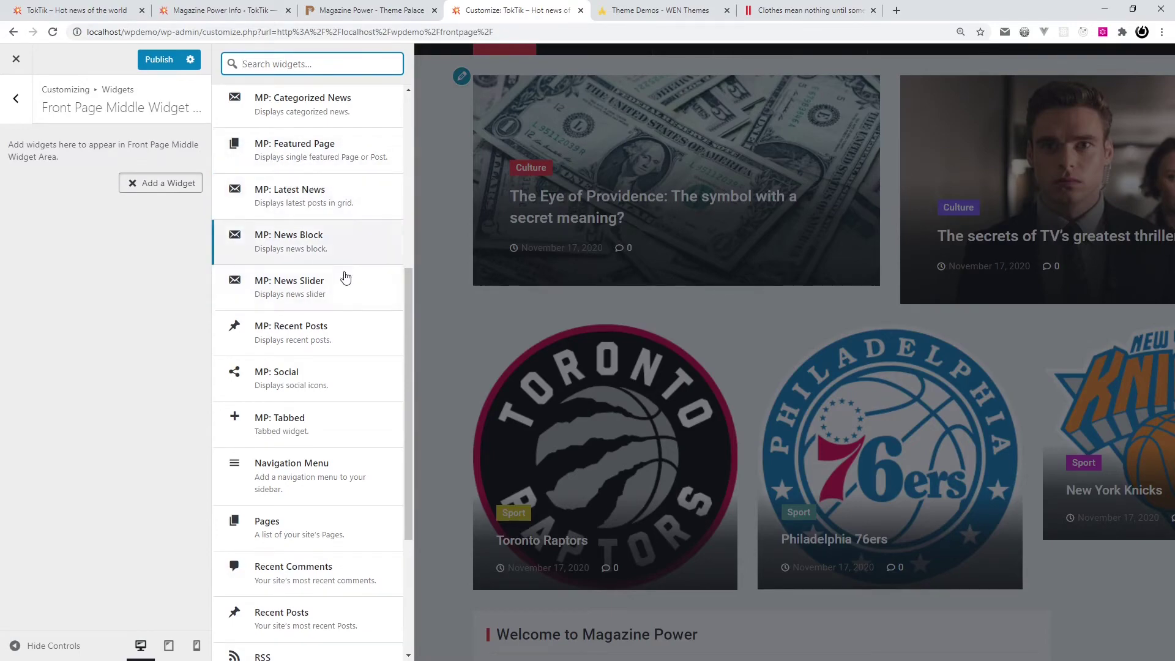
left_click(318, 290)
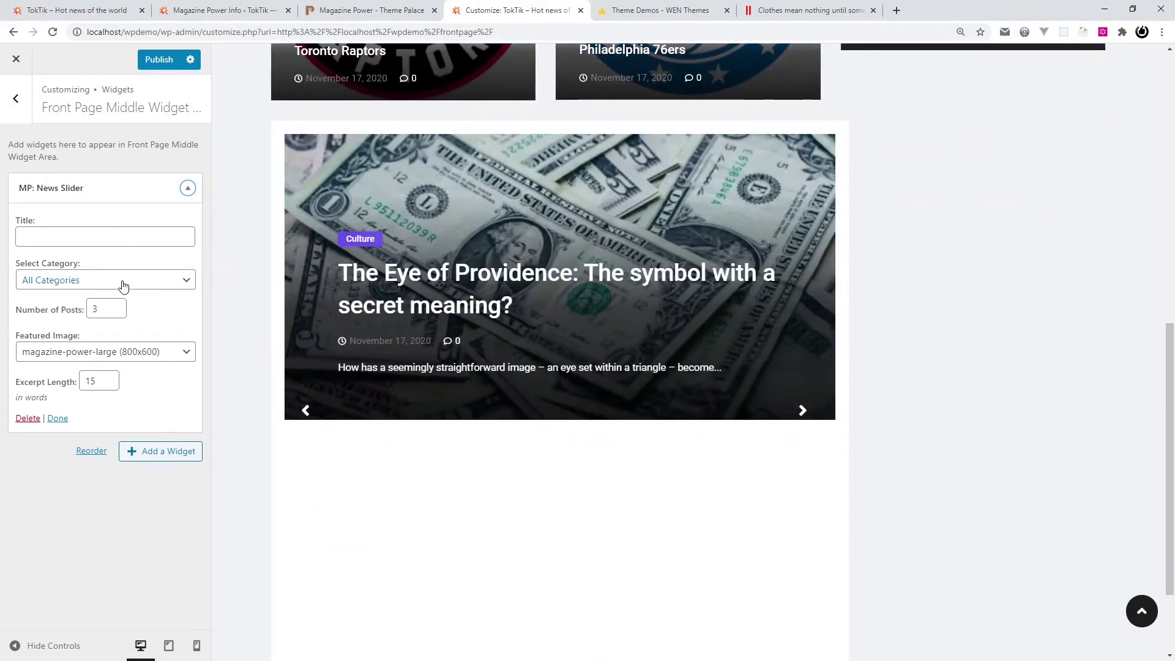
- Examine the News Slider's category and featured image size options, and page through its slides in the preview
left_click(67, 280)
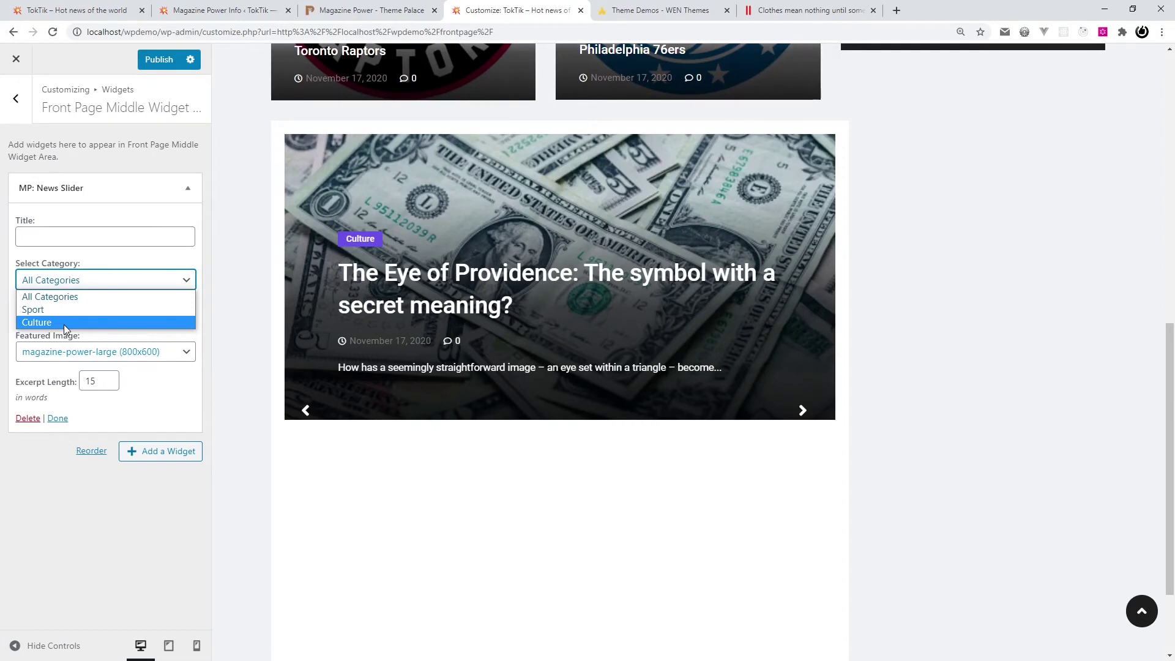
left_click(60, 298)
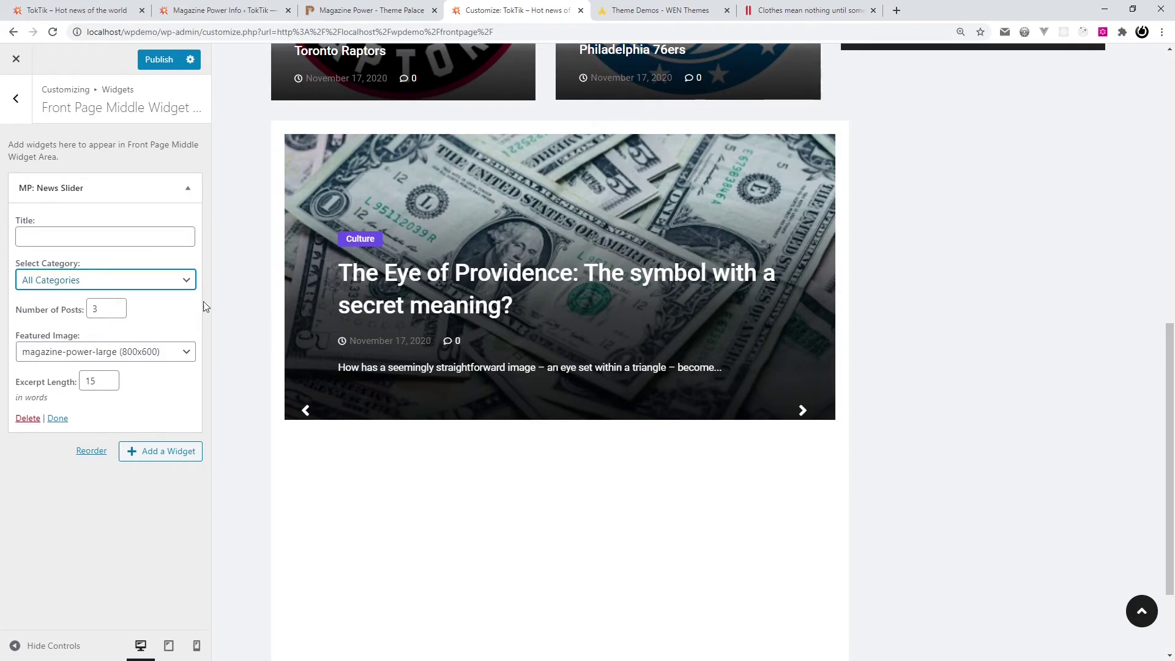
left_click(174, 356)
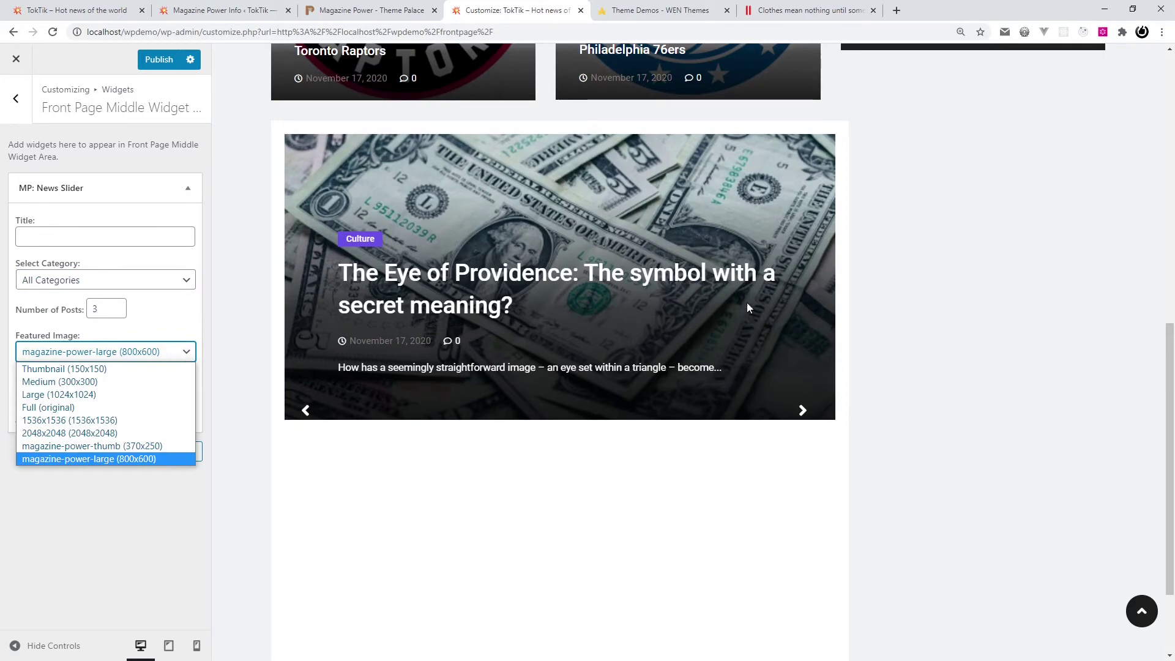
left_click(197, 378)
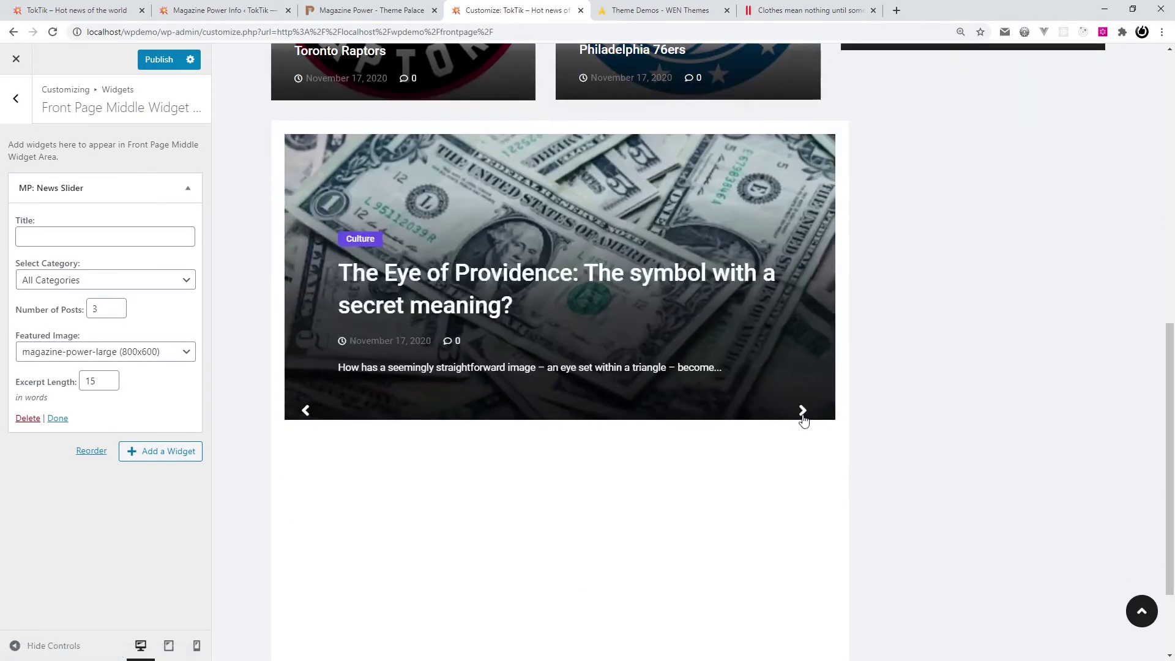
left_click(803, 415)
left_click(803, 411)
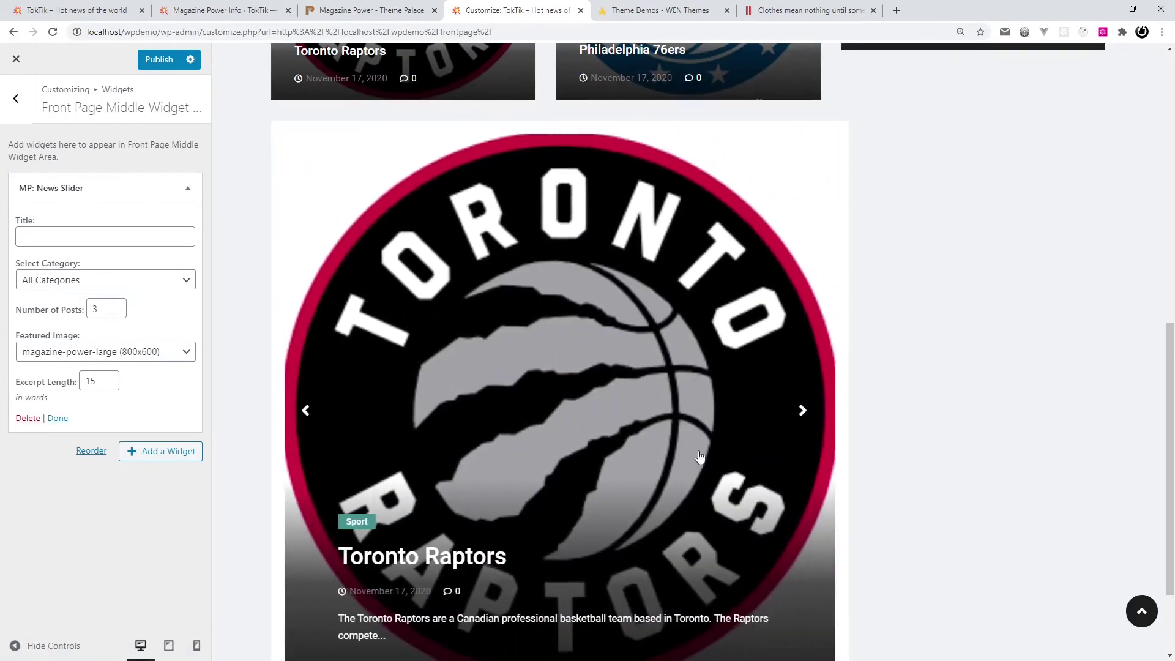
- Publish the front page widget changes and close the customizer
scroll(661, 474, "down", 2)
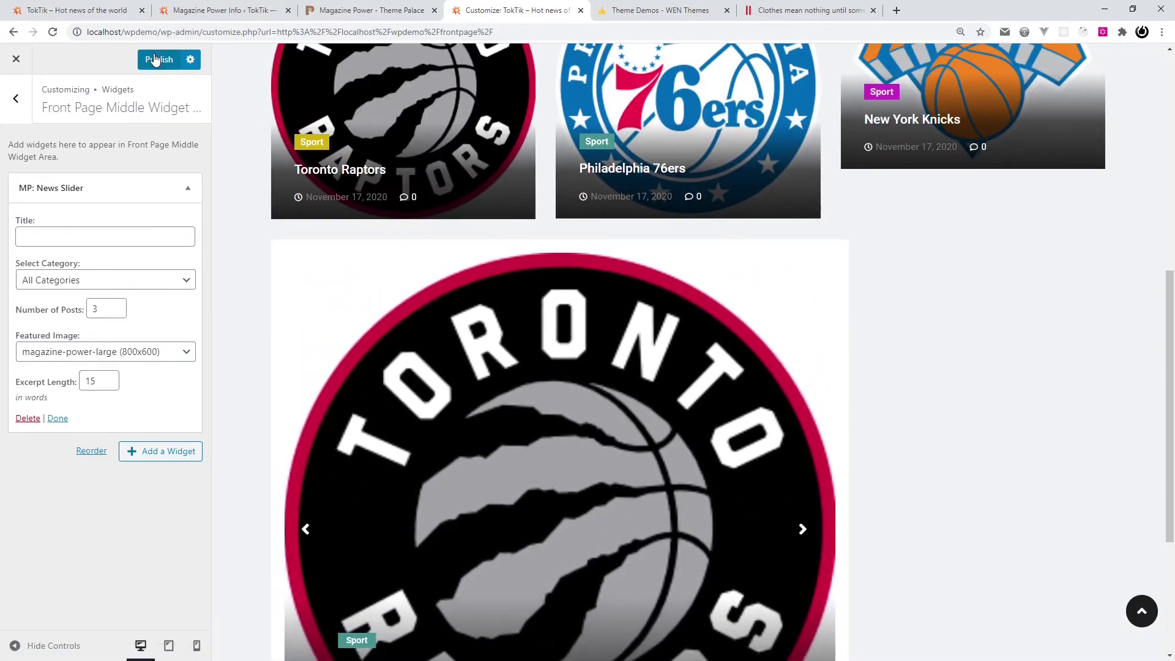
left_click(16, 62)
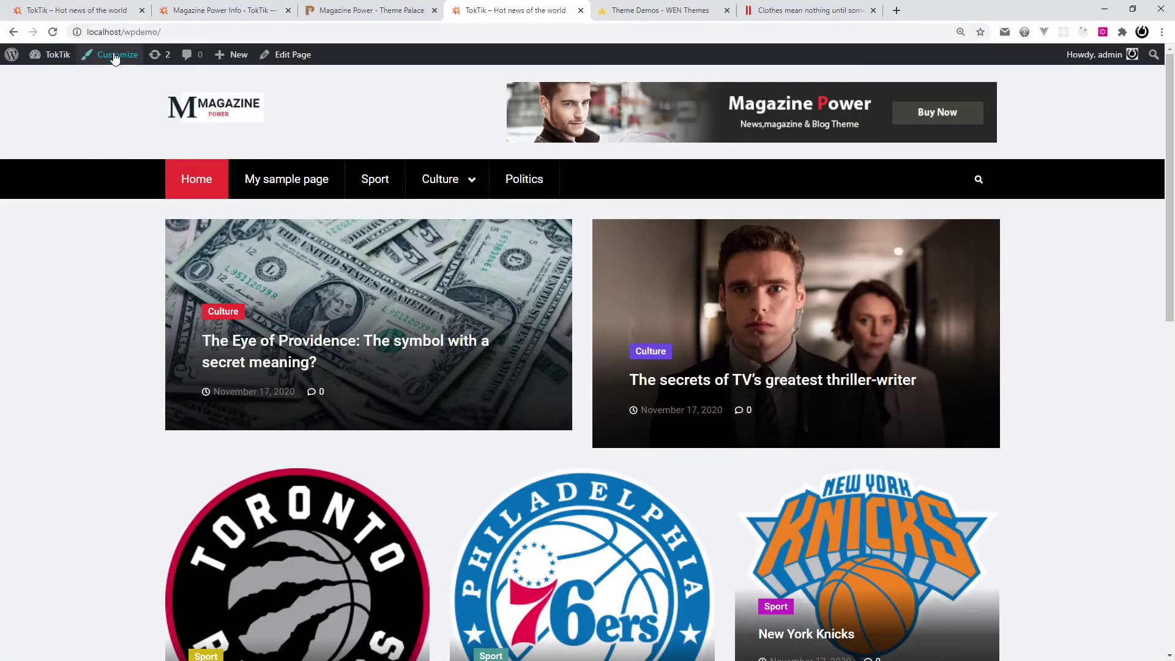
- Go to the admin posts list and open all seven posts for editing in separate browser tabs
mouse_move(61, 61)
left_click(57, 82)
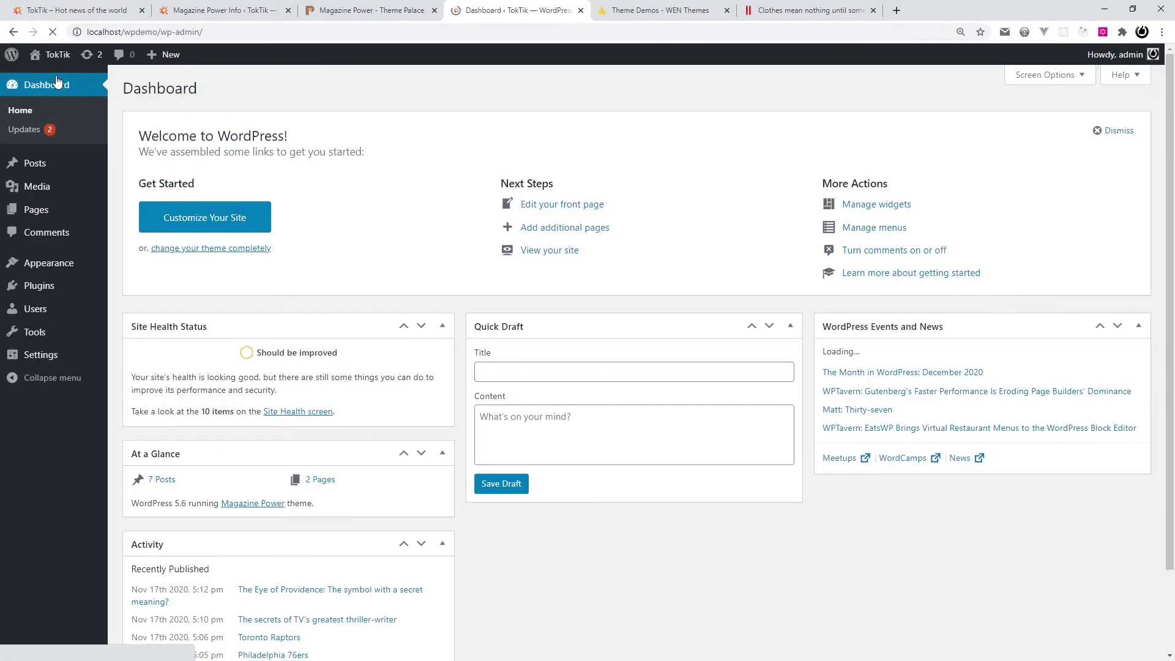
left_click(42, 167)
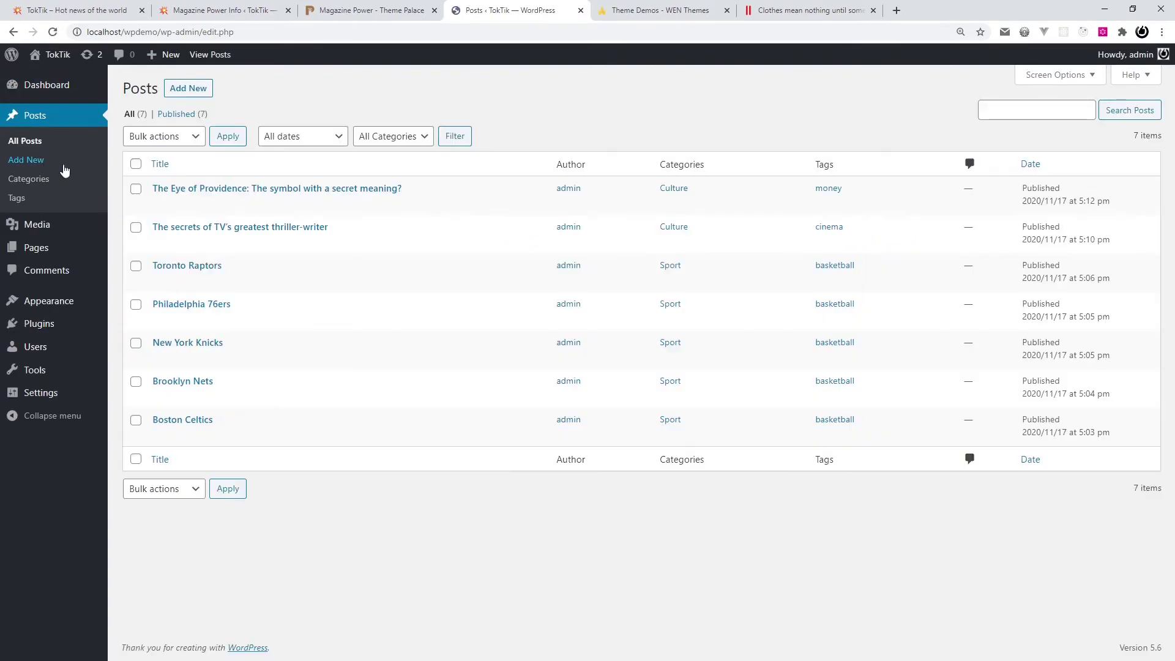
middle_click(236, 190)
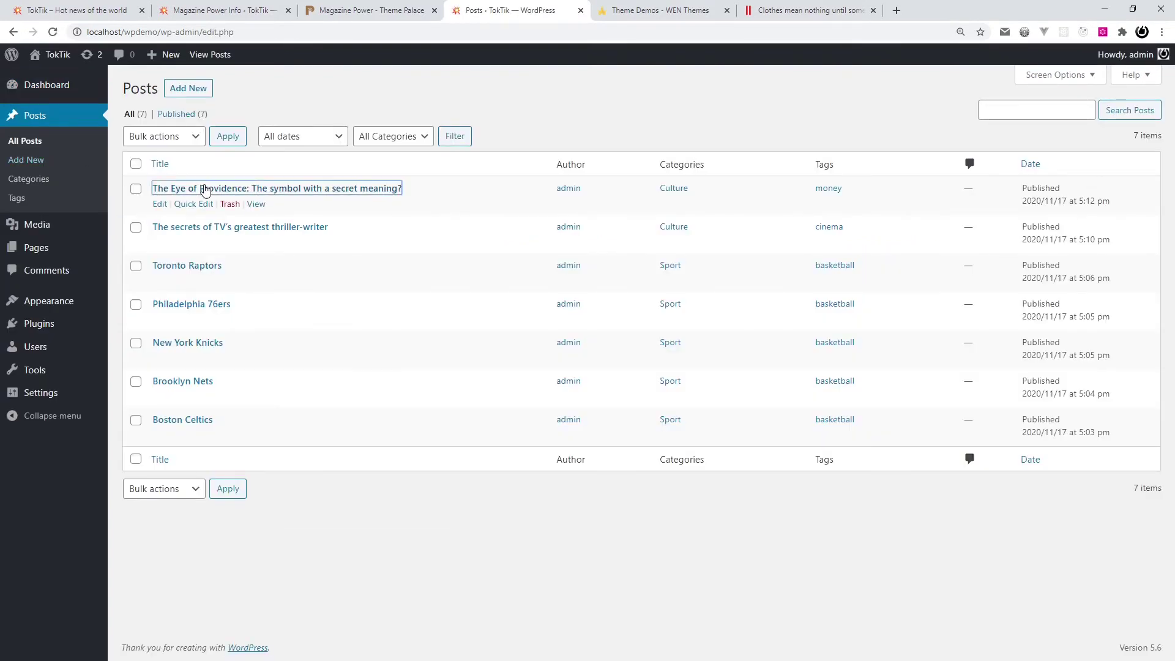
middle_click(183, 228)
middle_click(181, 265)
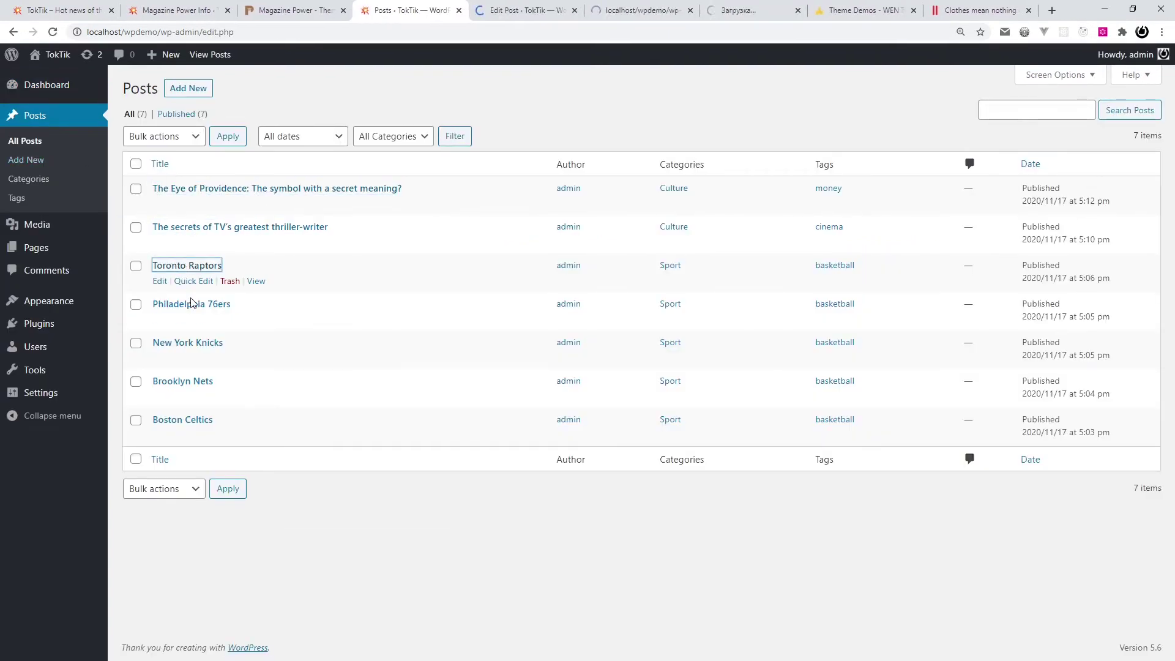
middle_click(187, 304)
middle_click(185, 343)
middle_click(183, 381)
middle_click(181, 422)
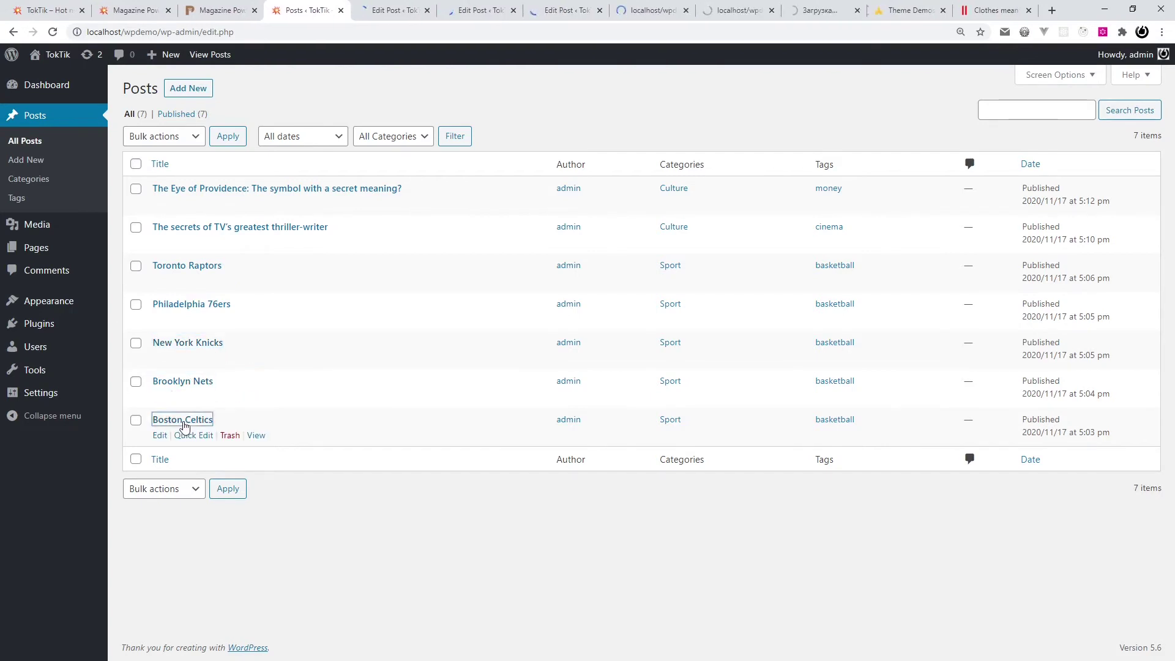
- Replace the featured image of the post "The Eye of Providence: The symbol with a secret meaning?" with an uploaded picture and update the post
key("ctrl+Tab")
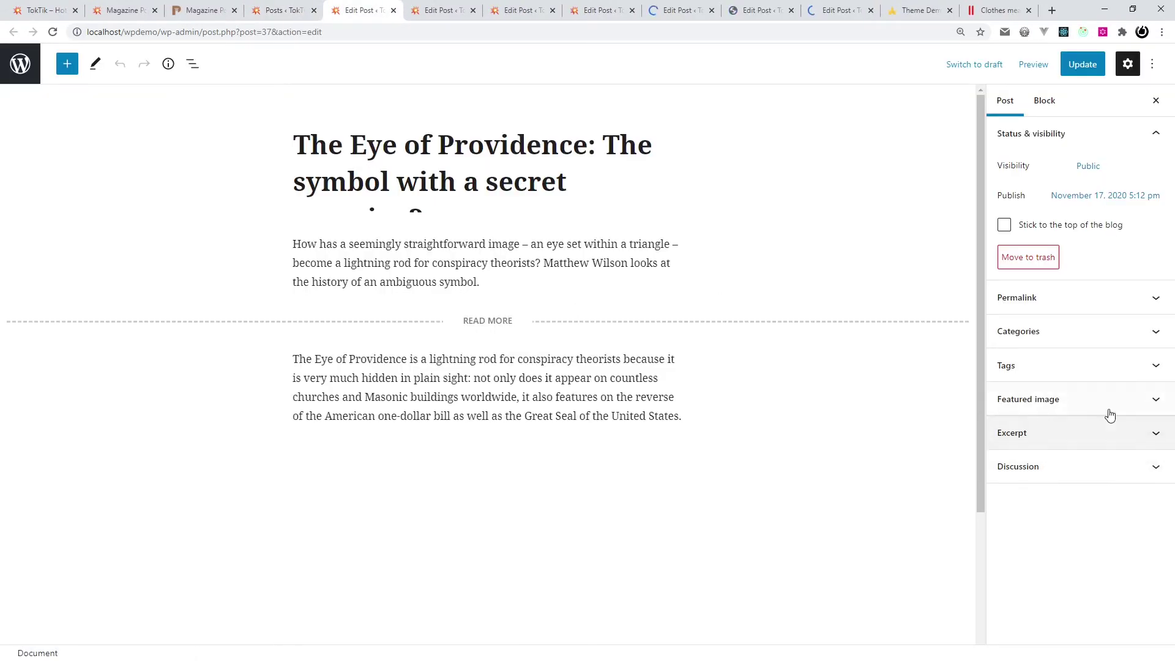
left_click(1132, 401)
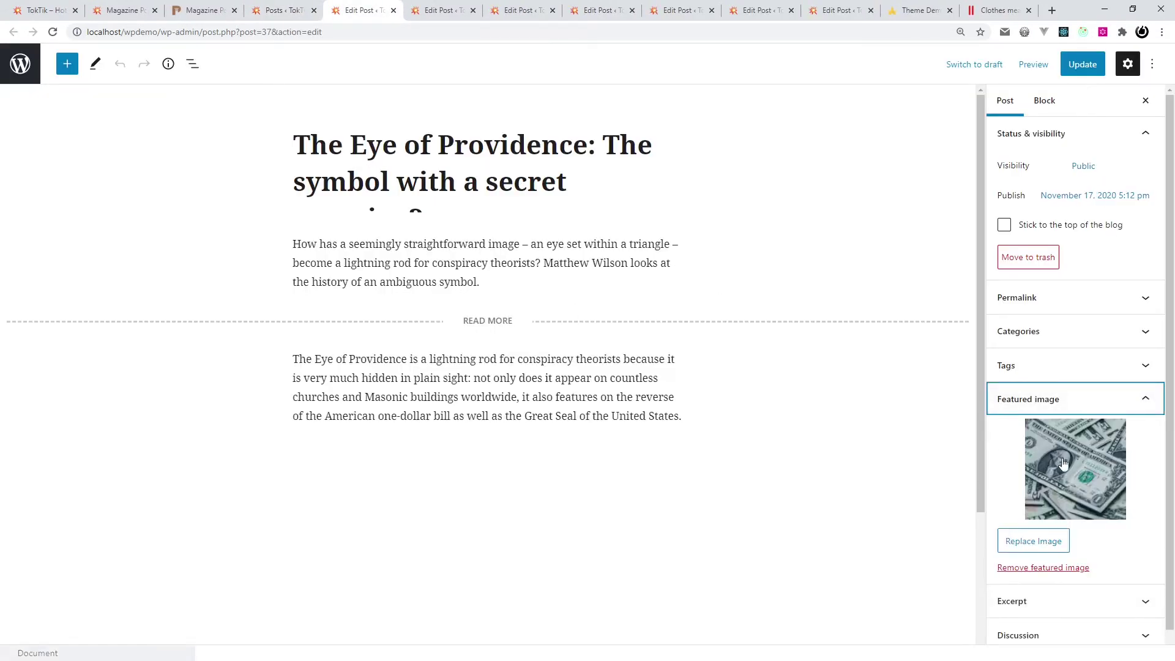
left_click(1033, 541)
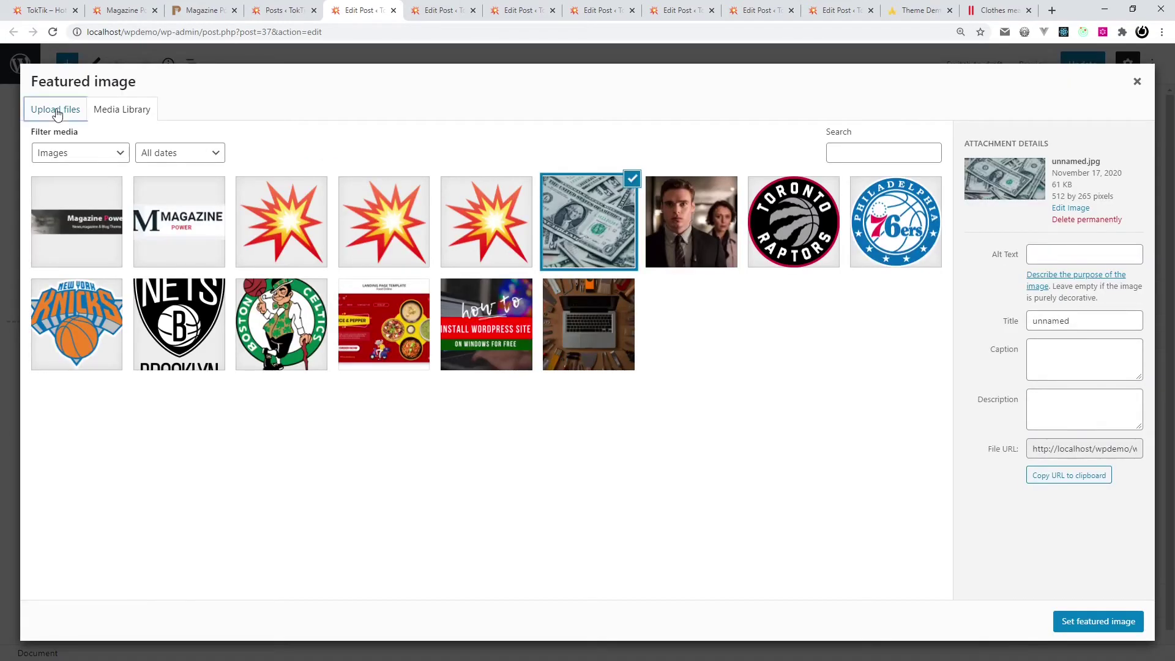
left_click(57, 115)
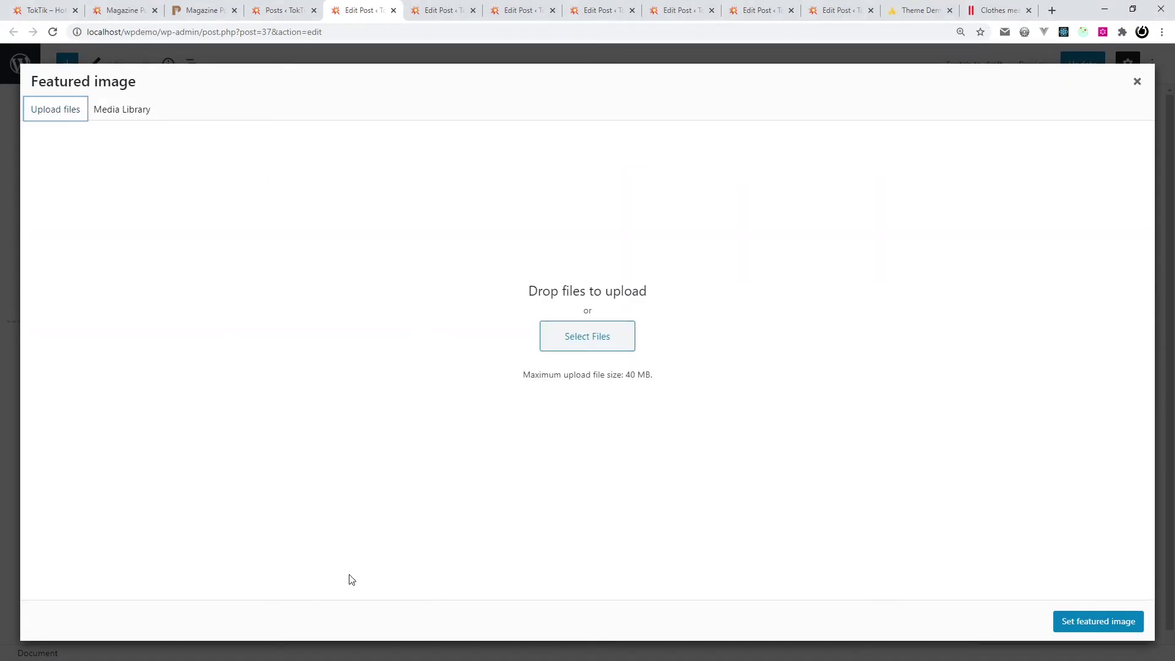
left_click_drag(352, 579, 328, 397)
left_click(1103, 629)
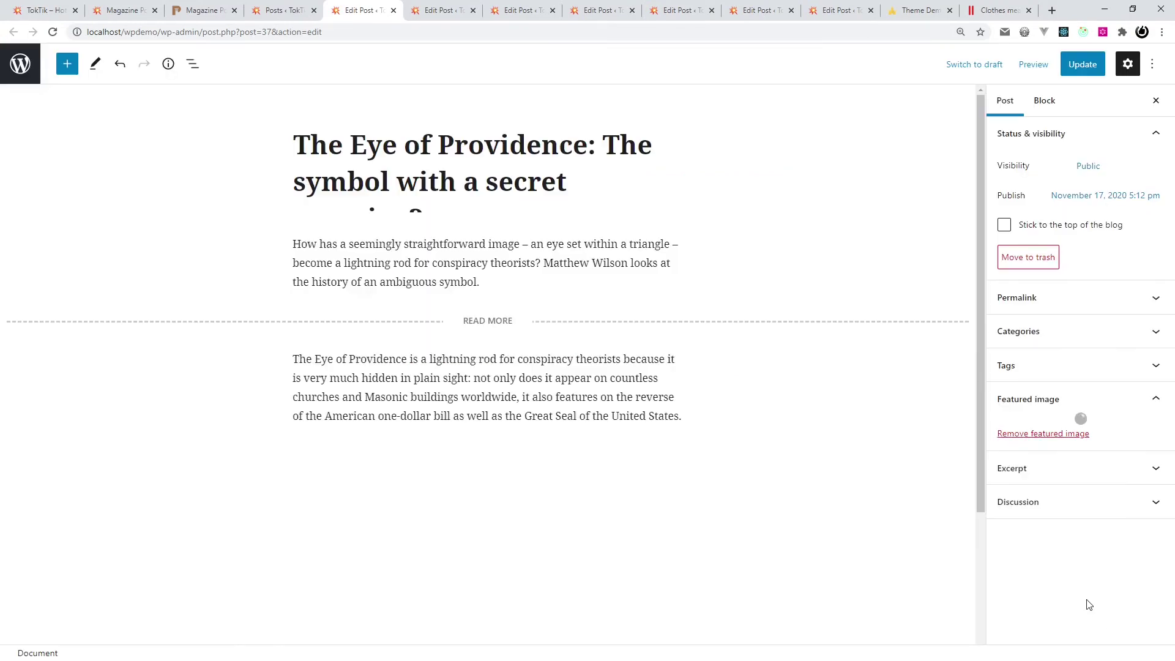
left_click(1076, 65)
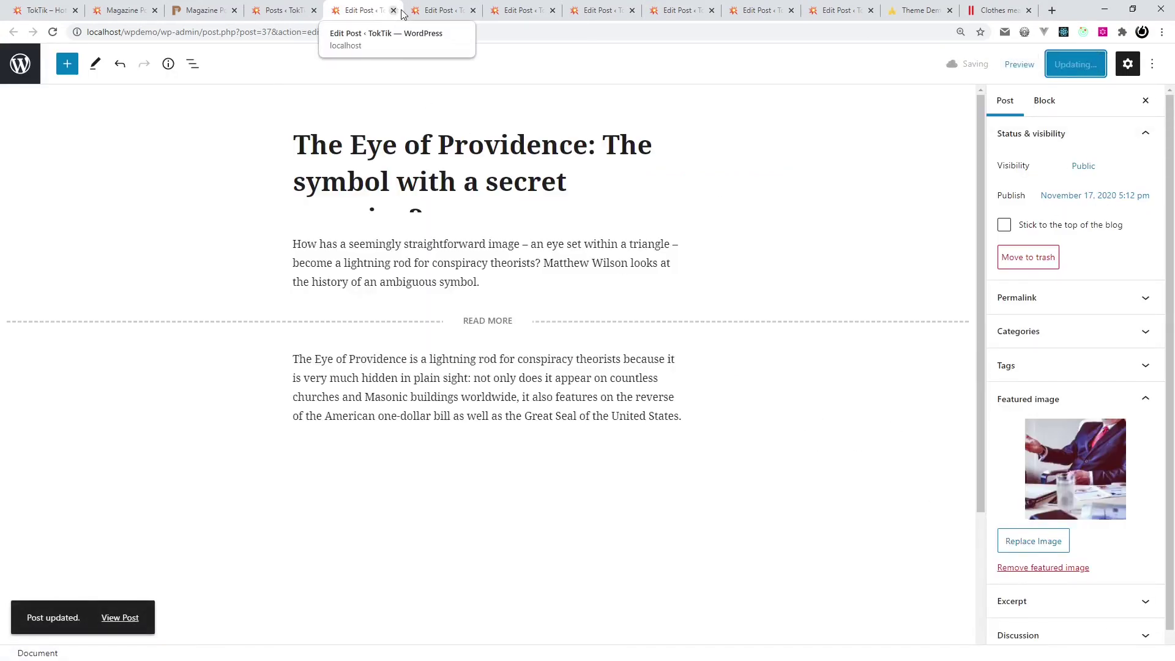
- Replace the featured image of "The secrets of TV's greatest thriller-writer" with an uploaded overhead laptop picture and update the post
left_click(420, 11)
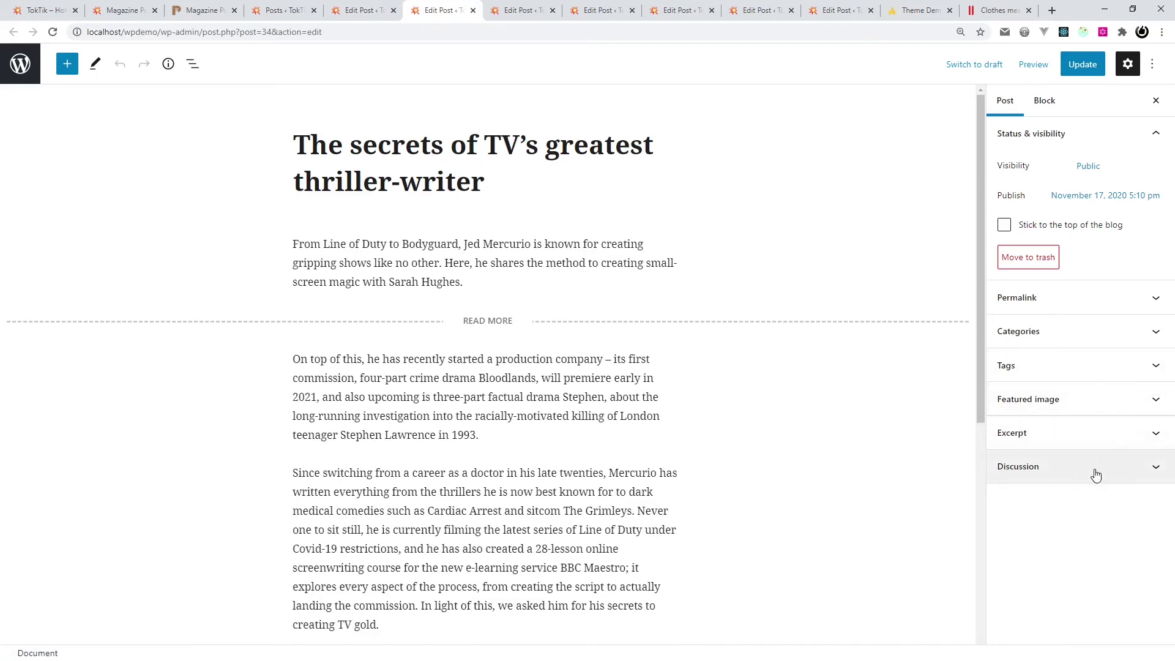
left_click(1118, 404)
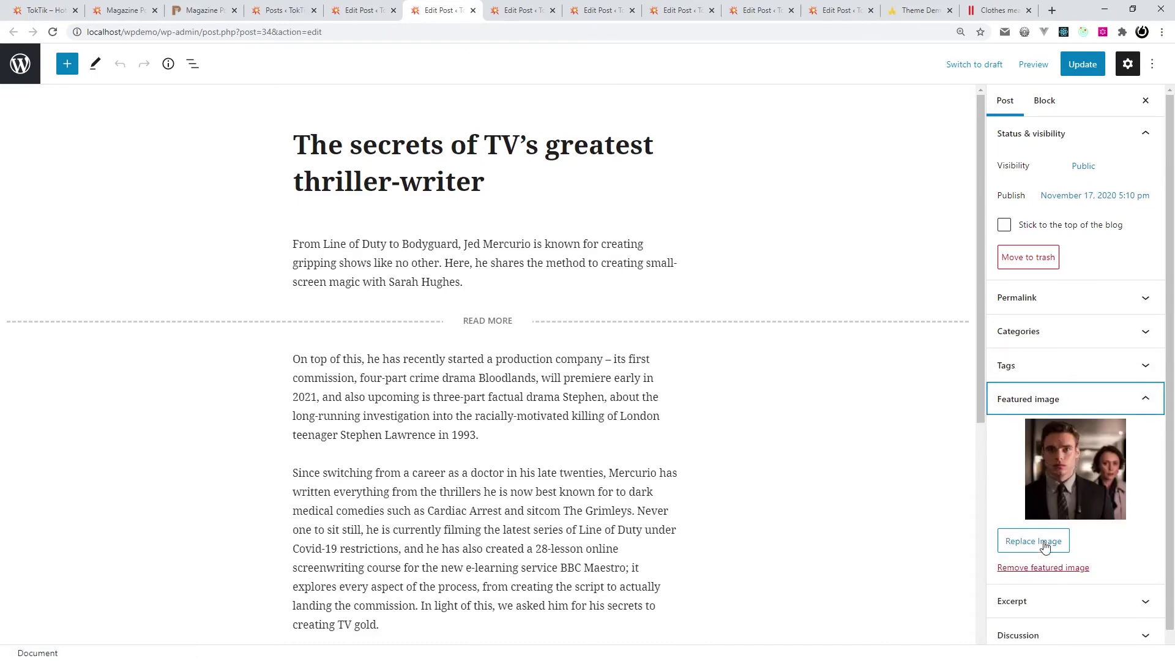
left_click(1042, 541)
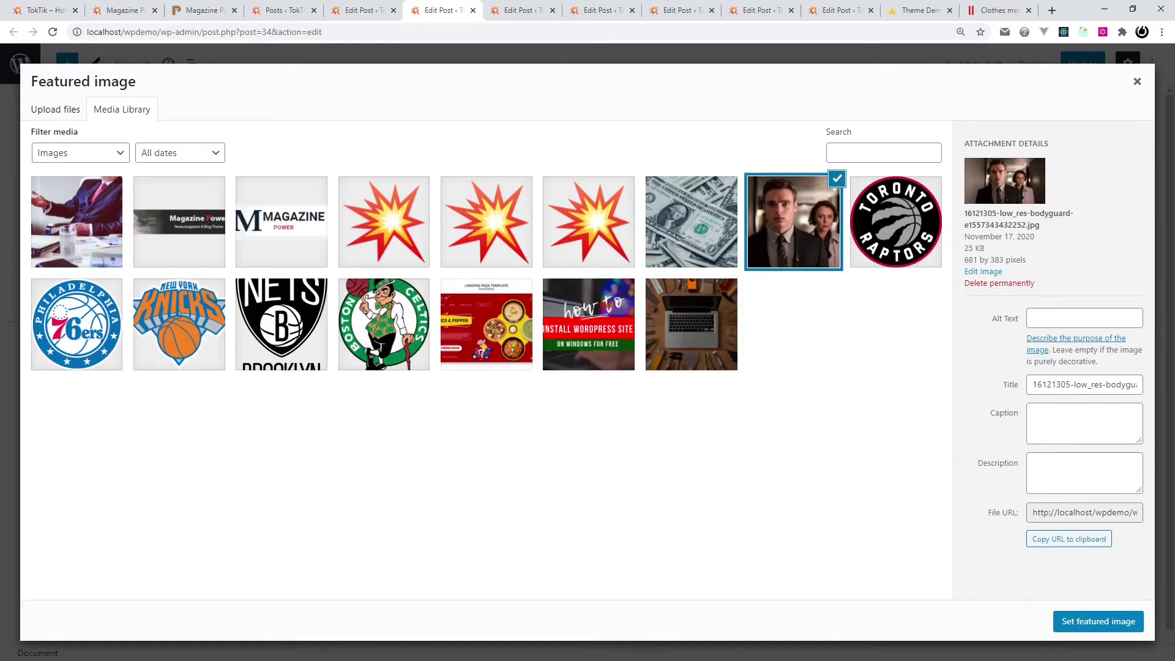
left_click_drag(406, 524, 413, 430)
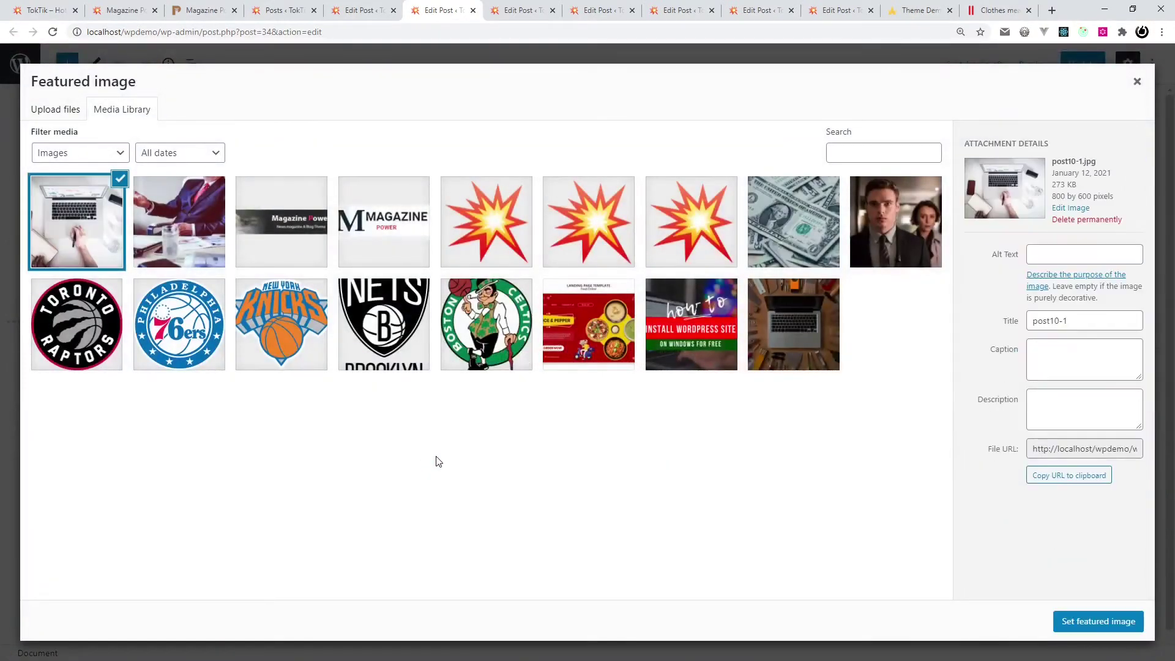
left_click(1077, 621)
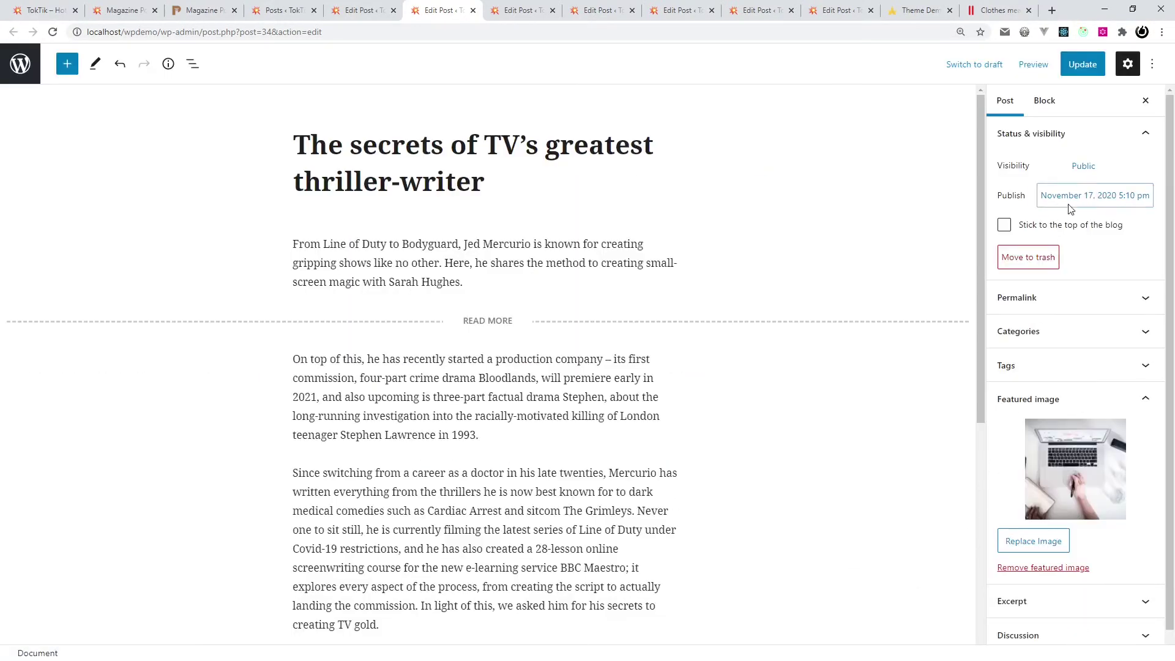
left_click(1084, 66)
- Replace the "Toronto Raptors" post's featured image with an uploaded picture of hands writing beside a laptop and update the post
key("ctrl+Tab")
left_click(1028, 398)
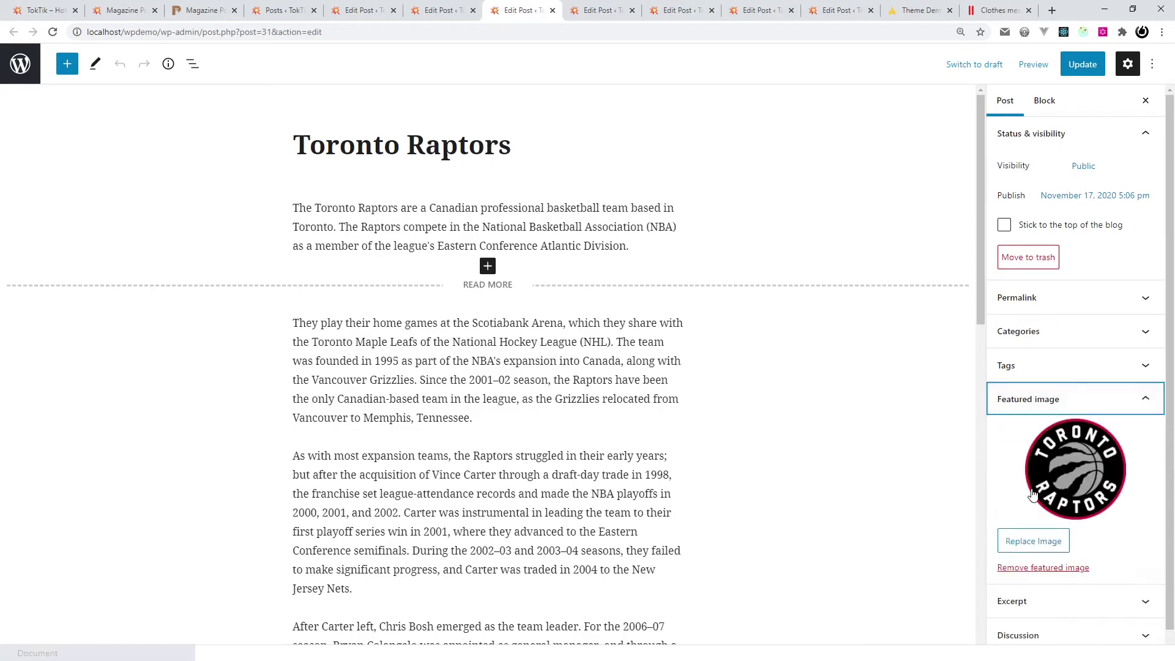
left_click(1032, 541)
left_click_drag(480, 525, 482, 434)
left_click(1088, 622)
left_click(1076, 67)
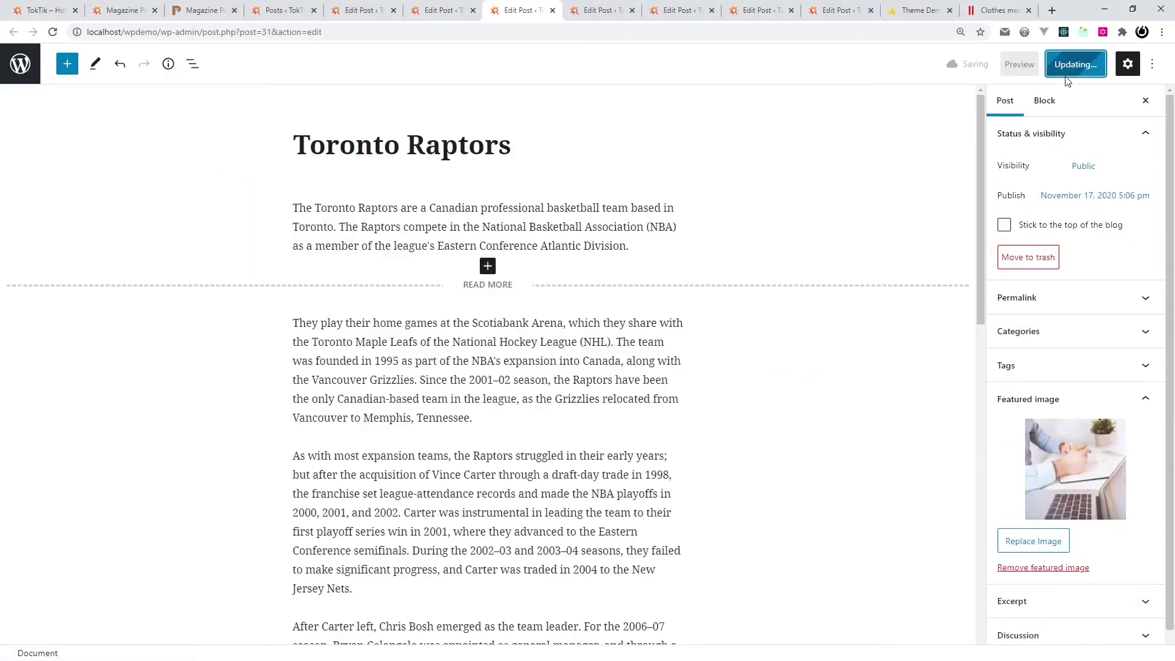
- Replace the "Philadelphia 76ers" post's featured image with an uploaded picture of a man in a white shirt holding a phone, and update it
left_click(603, 10)
left_click(1028, 399)
left_click(1033, 541)
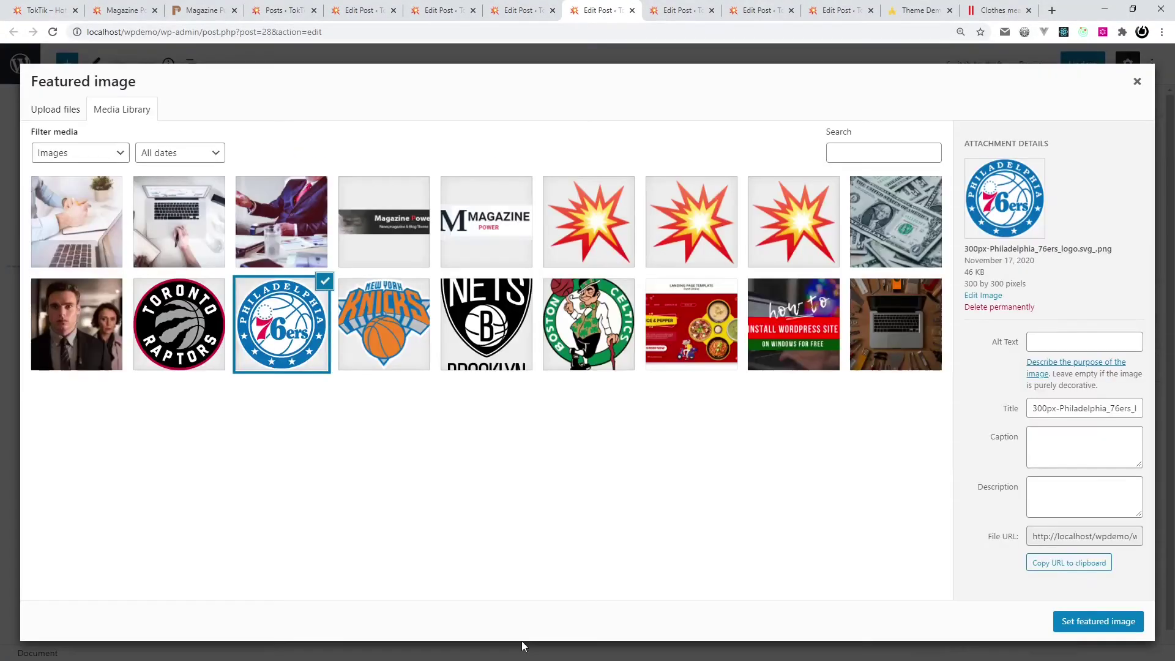
left_click_drag(522, 525, 517, 434)
left_click(1098, 619)
left_click(1082, 70)
- Upload post33.jpg as the new featured image of the "New York Knicks" post and update the post
left_click(679, 11)
left_click(1028, 399)
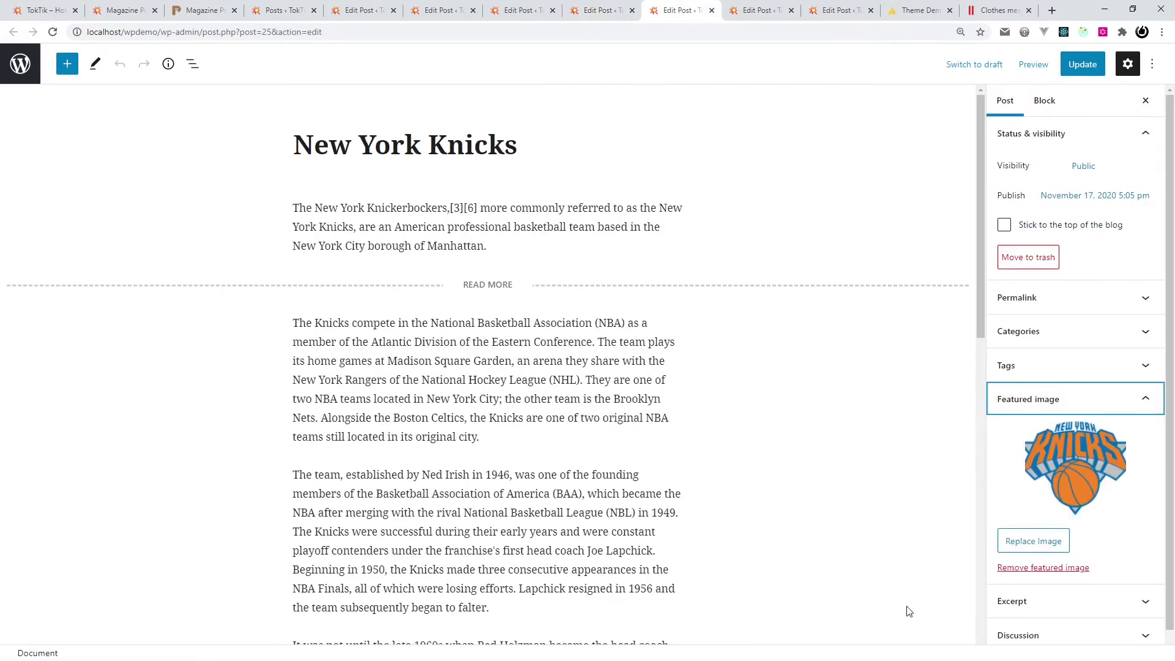
left_click_drag(566, 524, 611, 435)
left_click(1006, 105)
left_click(1032, 490)
left_click_drag(566, 524, 563, 474)
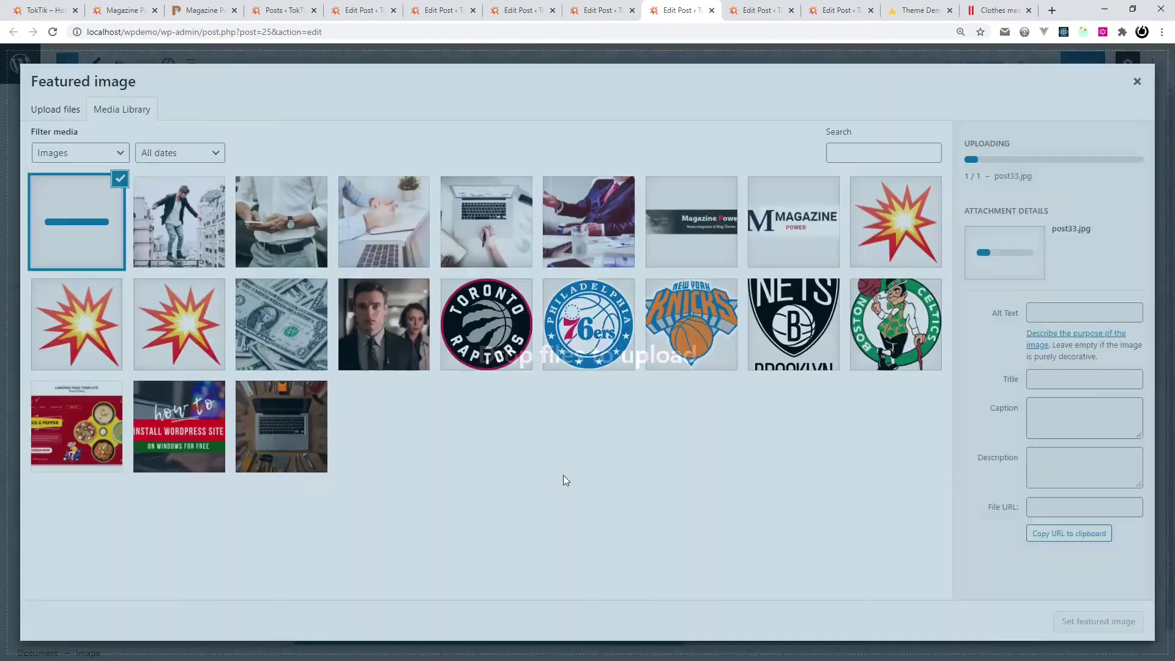
left_click(1098, 621)
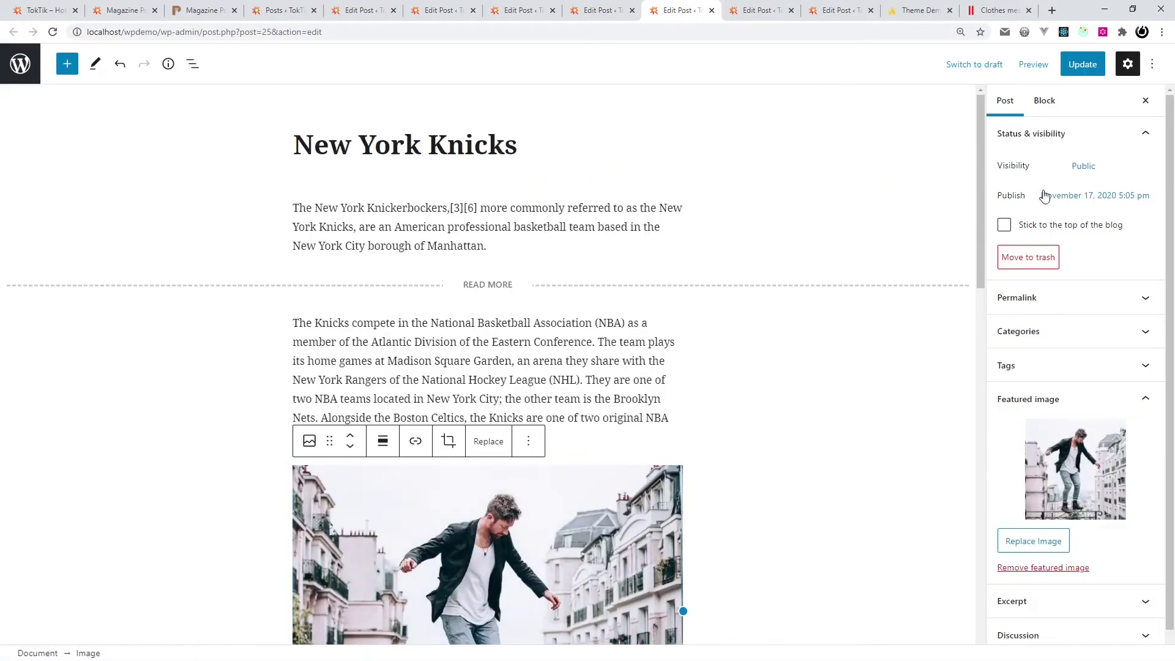
left_click(1083, 70)
- Replace the "Brooklyn Nets" post's featured image with the existing media library picture of the man in a suit and update the post
left_click(758, 10)
left_click(1028, 399)
left_click(1033, 540)
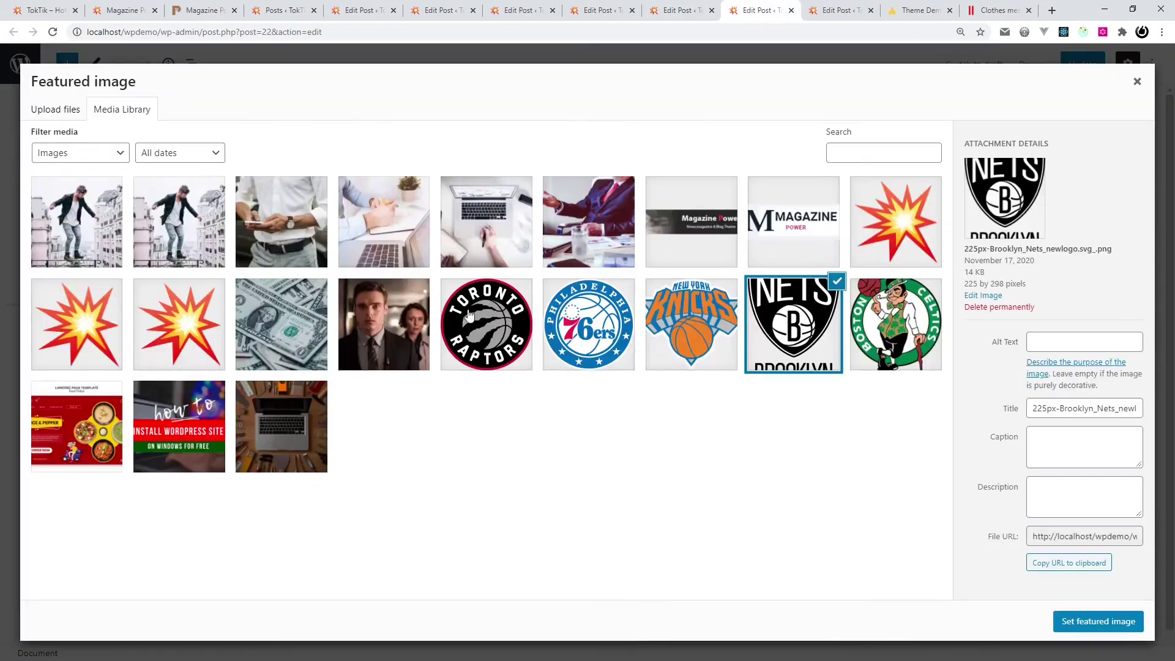
left_click(548, 222)
left_click(1099, 621)
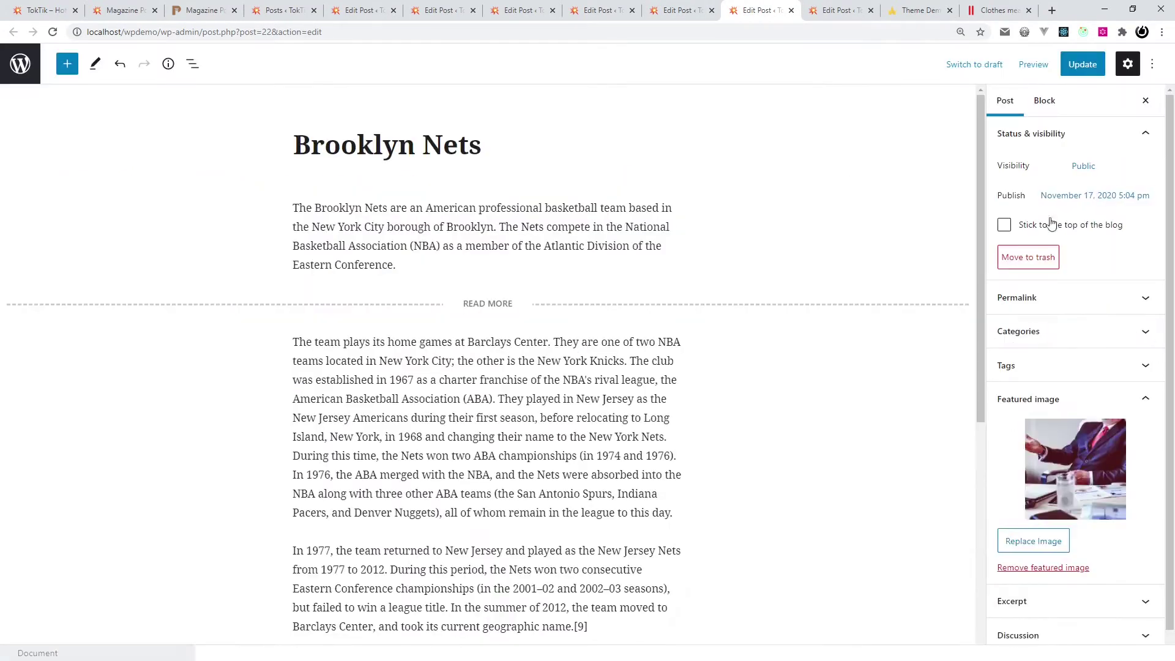
left_click(1083, 64)
- Replace the "Boston Celtics" post's featured image with the existing library picture of hands writing beside a laptop and update the post
left_click(838, 10)
left_click(1028, 399)
left_click(1039, 545)
left_click(383, 221)
left_click(1098, 621)
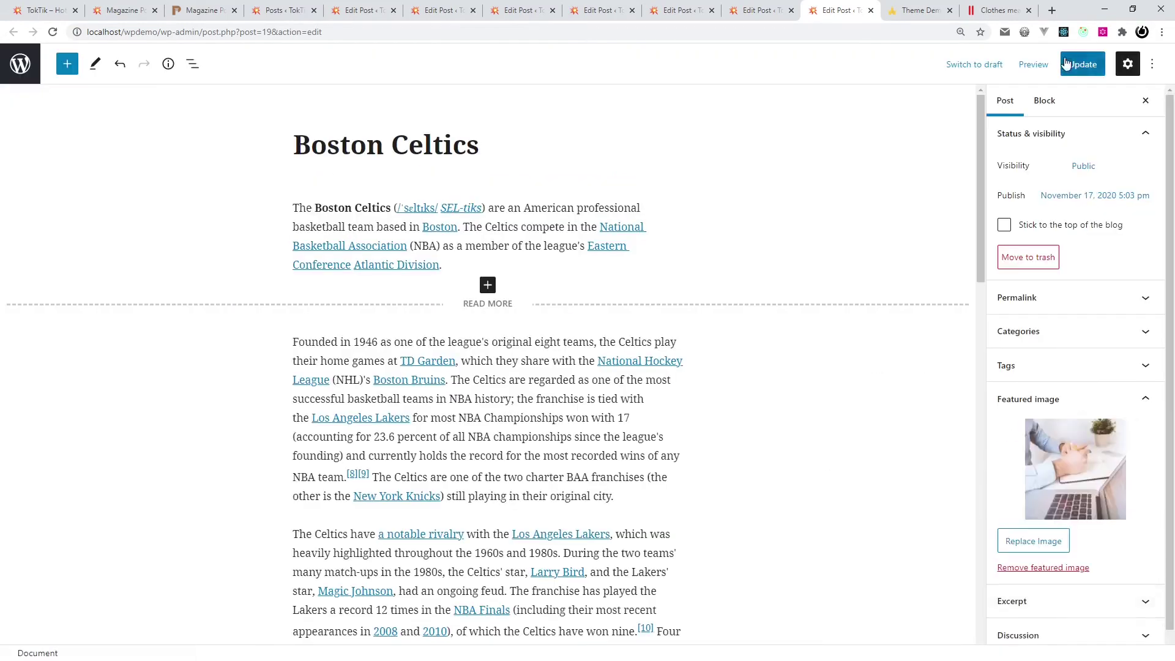
left_click(1068, 64)
- Close all seven post editing browser tabs and return to the posts list
left_click(355, 11)
left_click(393, 11)
left_click(393, 11)
left_click(393, 11)
left_click(393, 11)
left_click(393, 11)
left_click(393, 11)
left_click(394, 11)
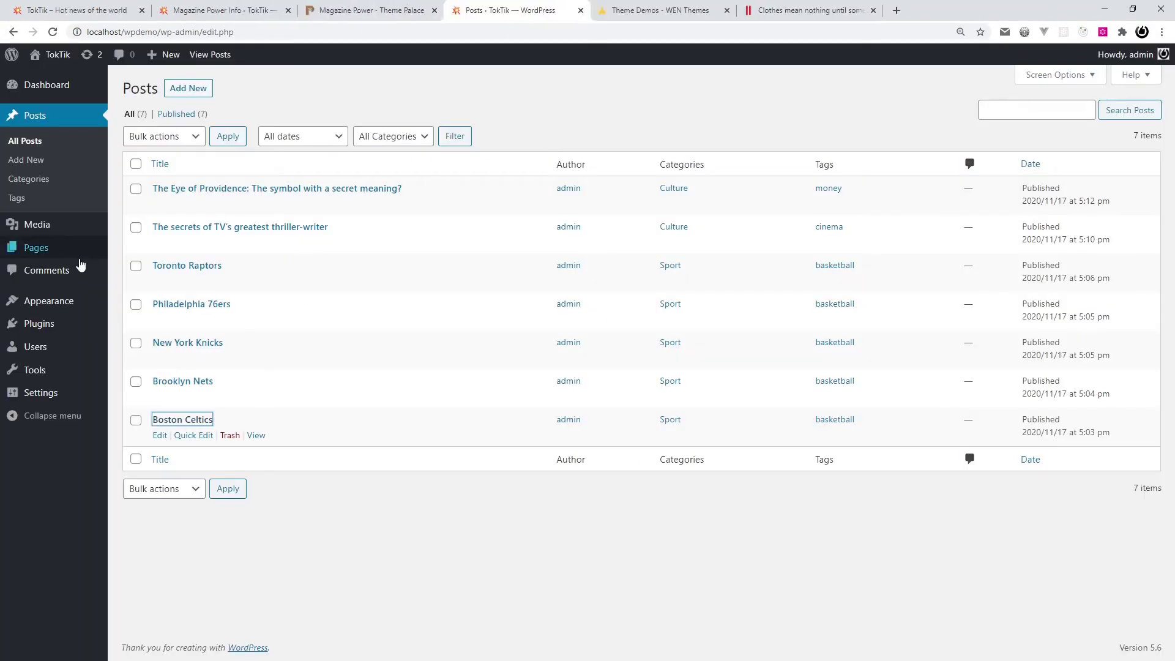
- Open the theme customizer and go to the Front Page Middle Widget Area
mouse_move(90, 302)
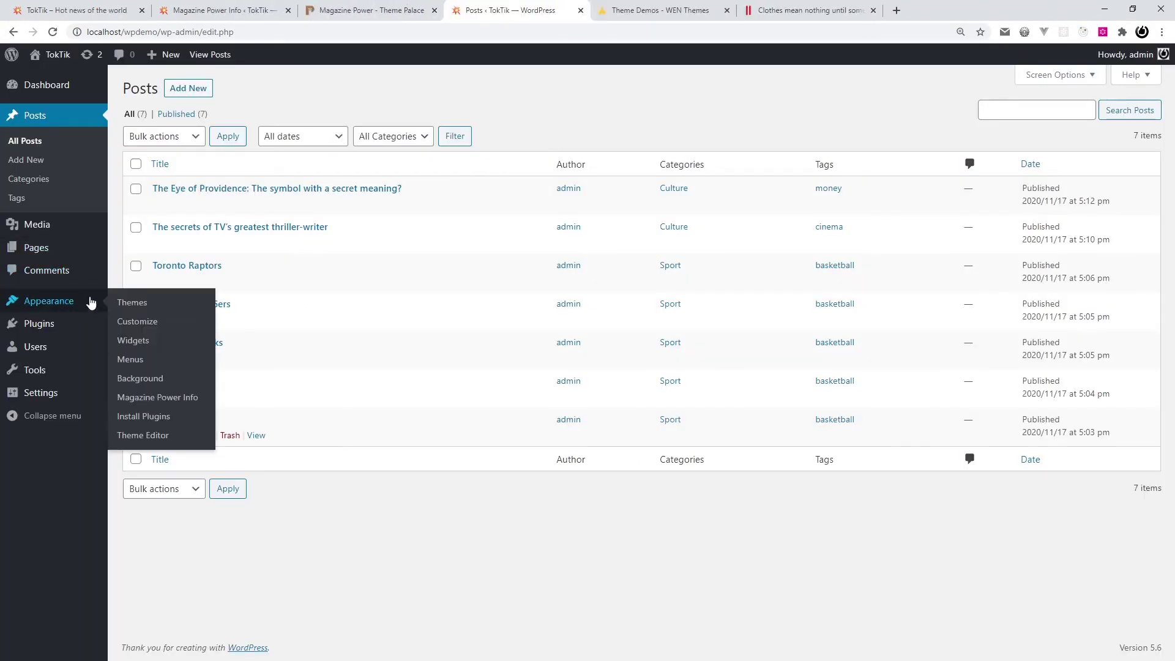
left_click(140, 328)
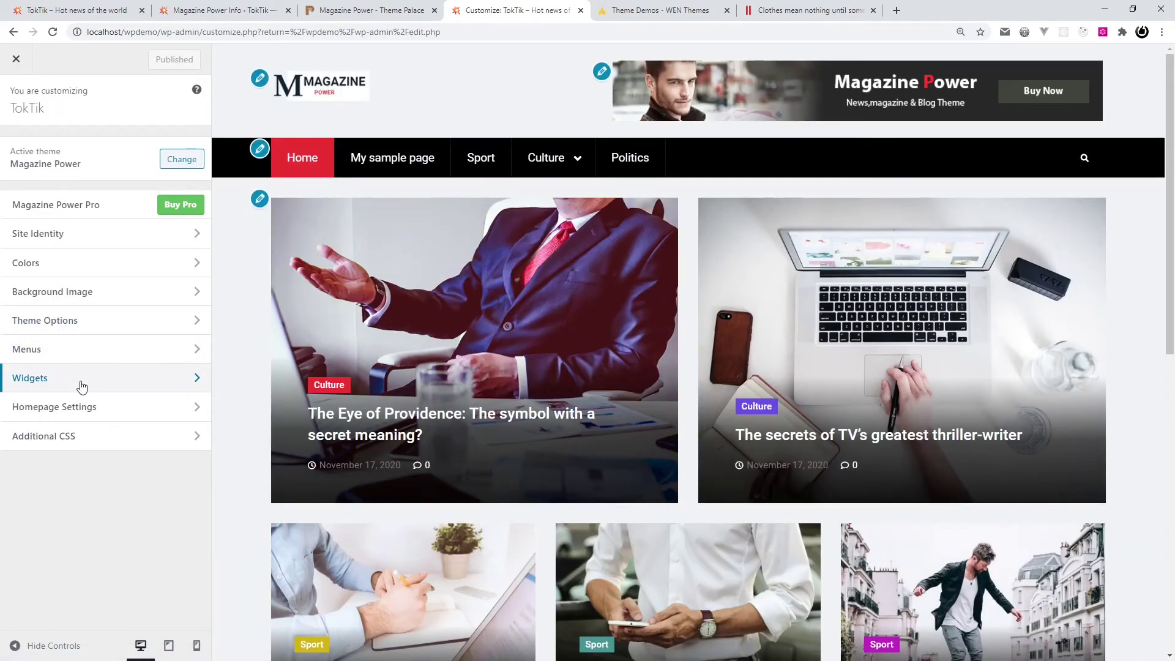
left_click(82, 387)
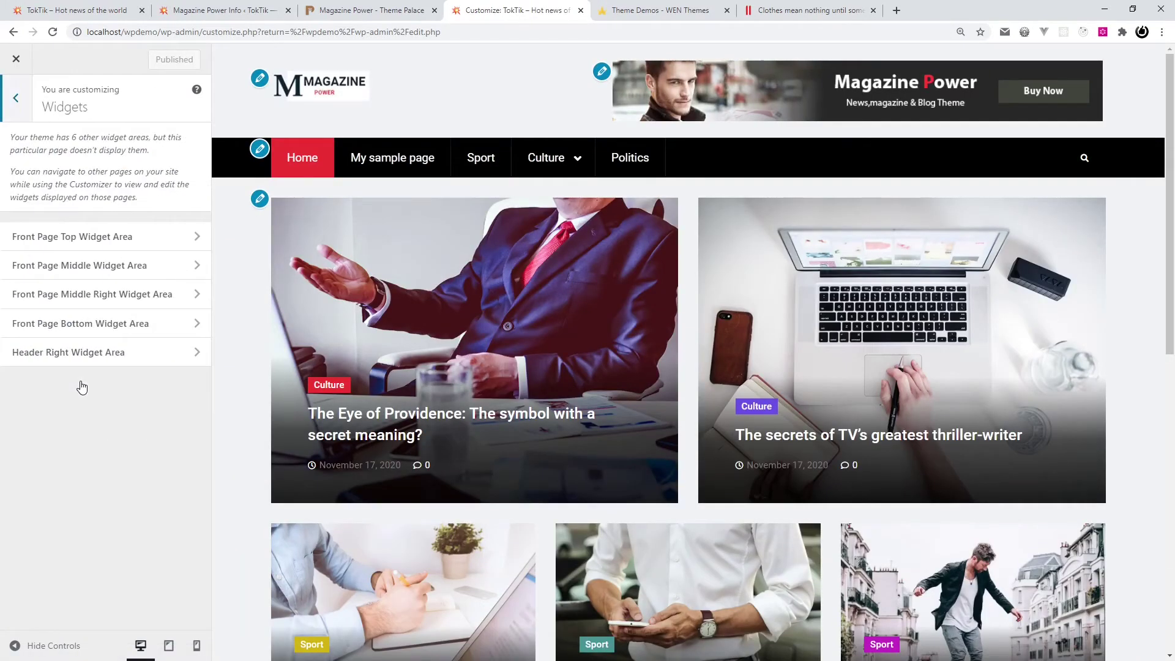
left_click(116, 269)
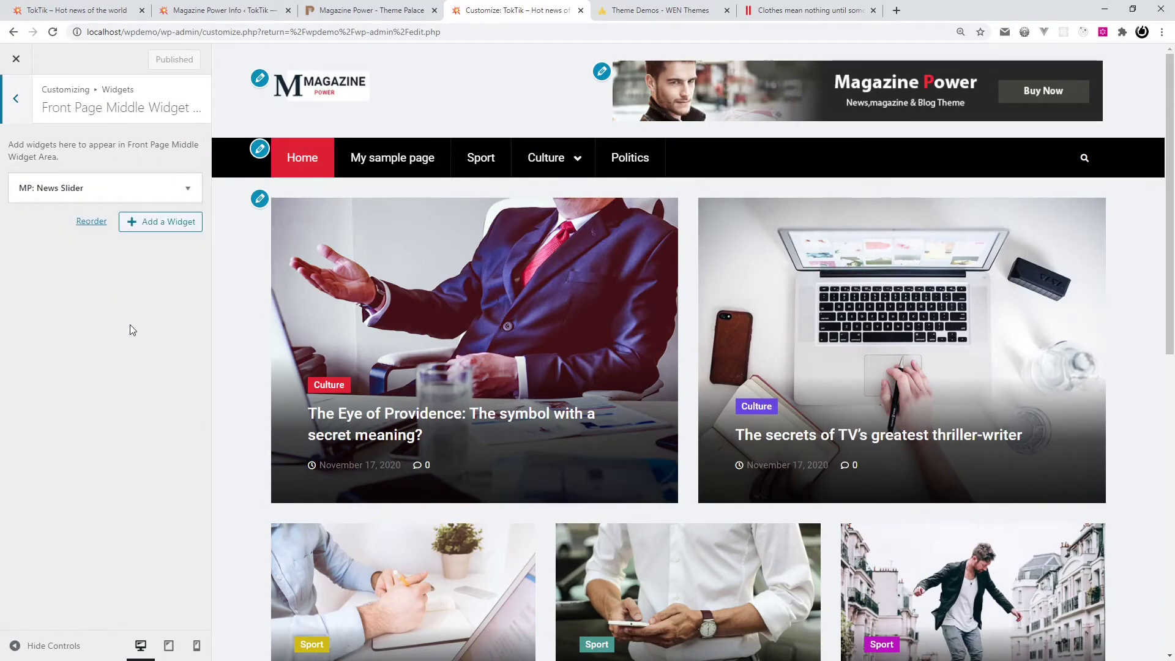
- Page through the news slider in the preview and compare it with the theme demo's slider and the section beneath it
scroll(954, 484, "down", 3)
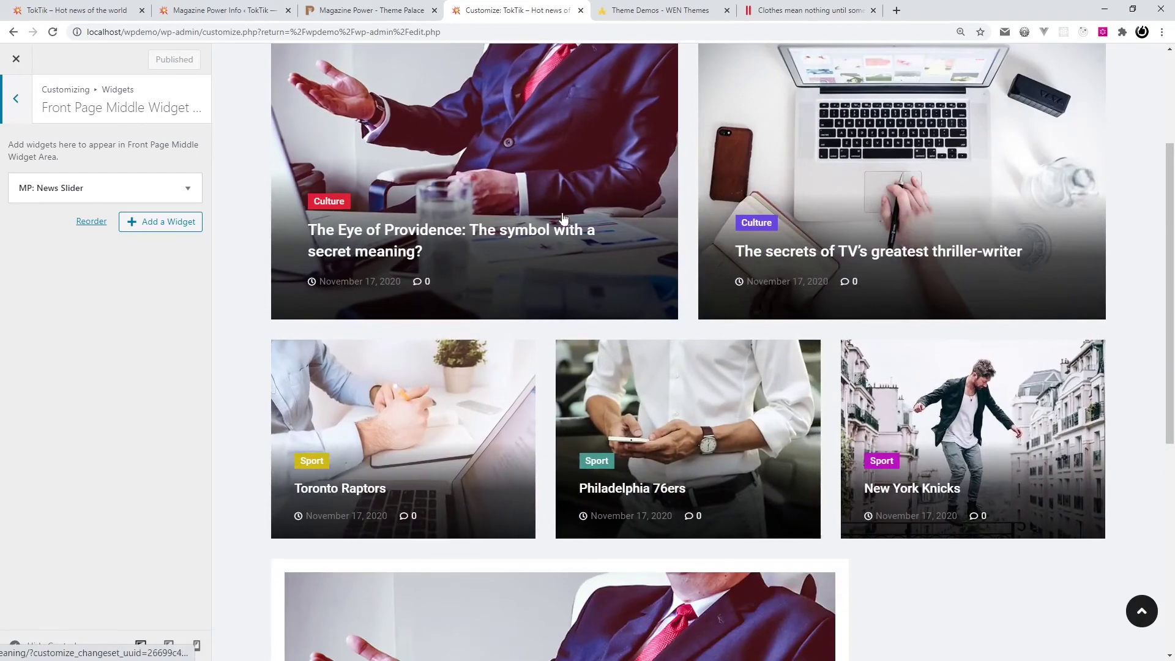
scroll(887, 480, "down", 4)
scroll(888, 483, "down", 3)
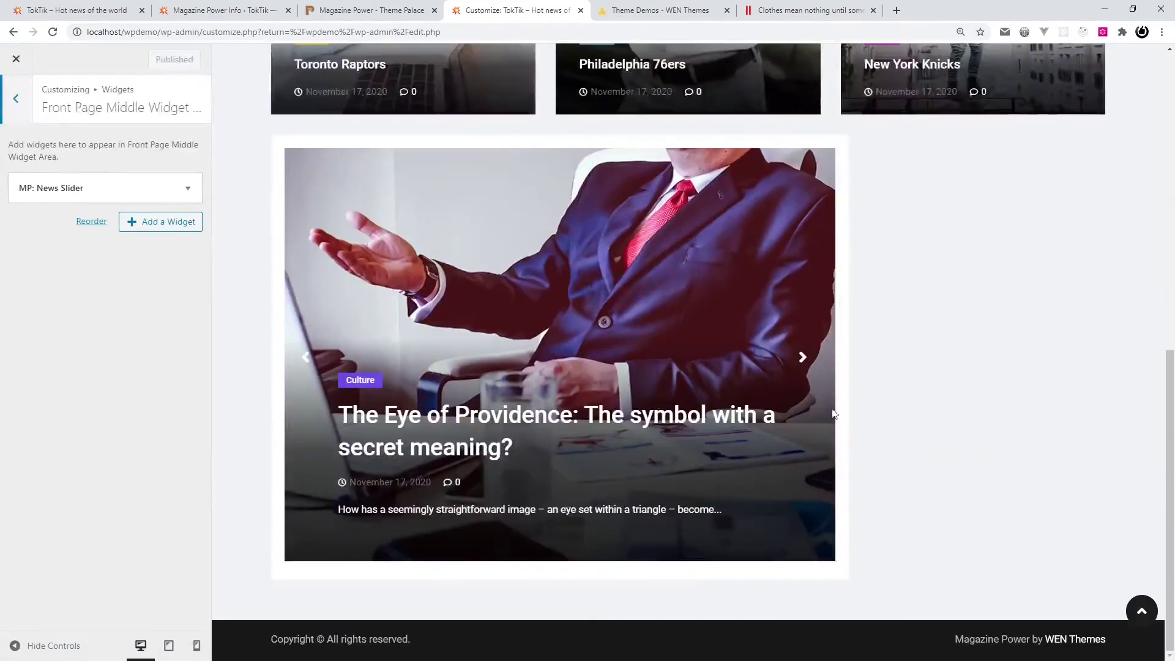
left_click(802, 358)
left_click(801, 356)
left_click(630, 12)
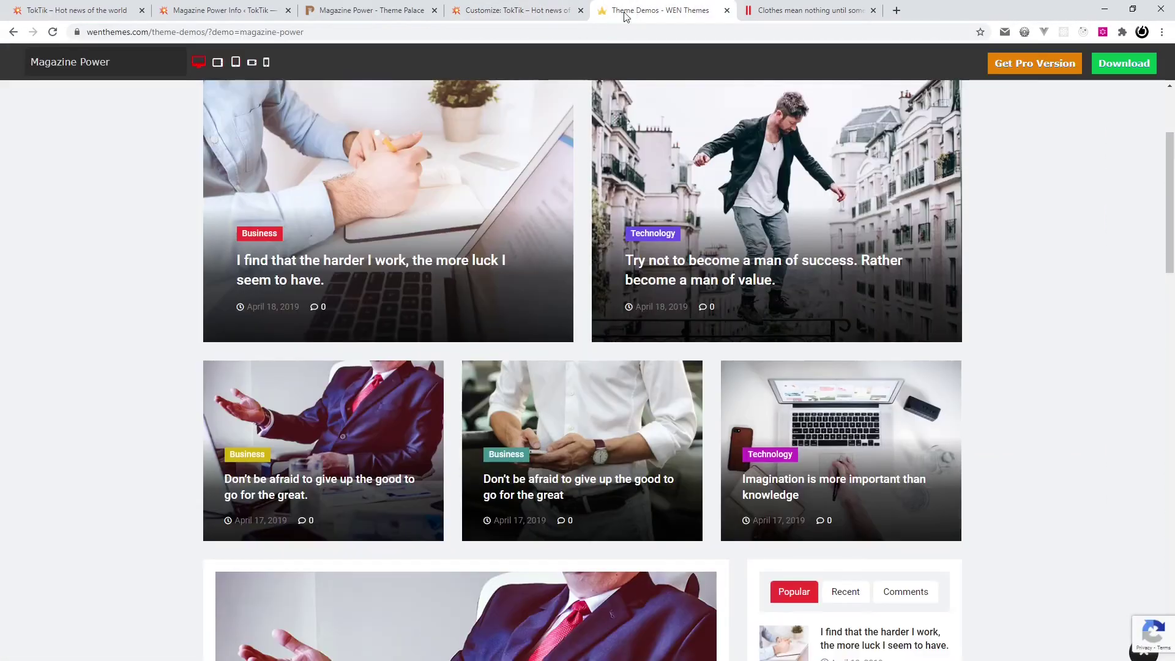
scroll(326, 333, "down", 6)
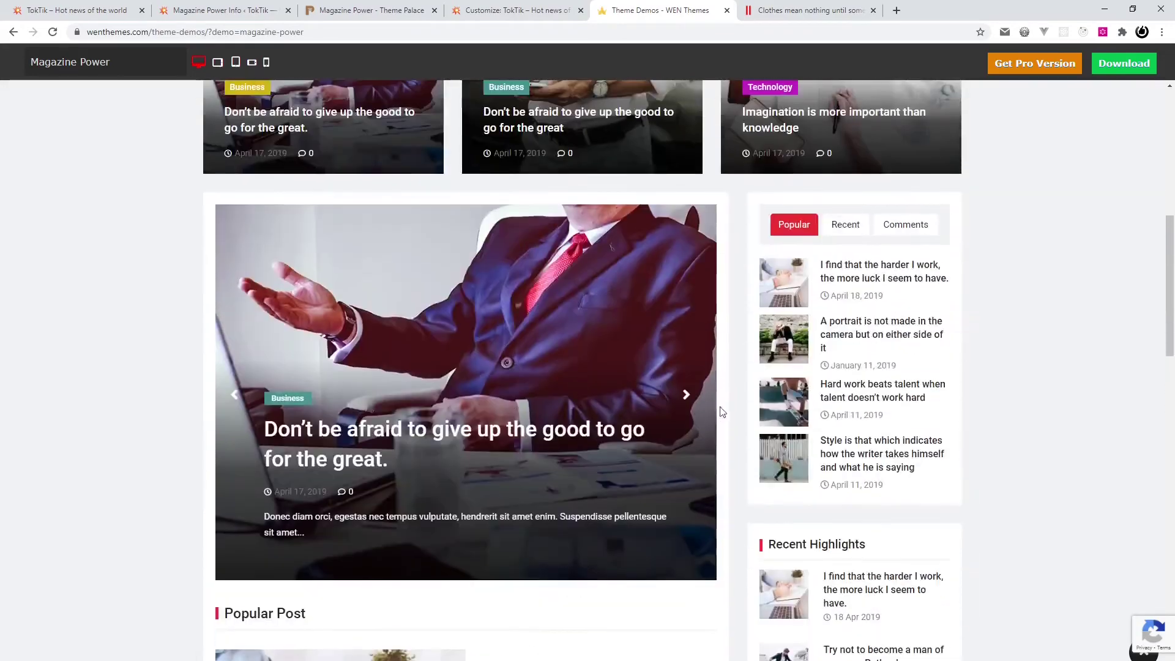
left_click(686, 396)
scroll(214, 425, "down", 8)
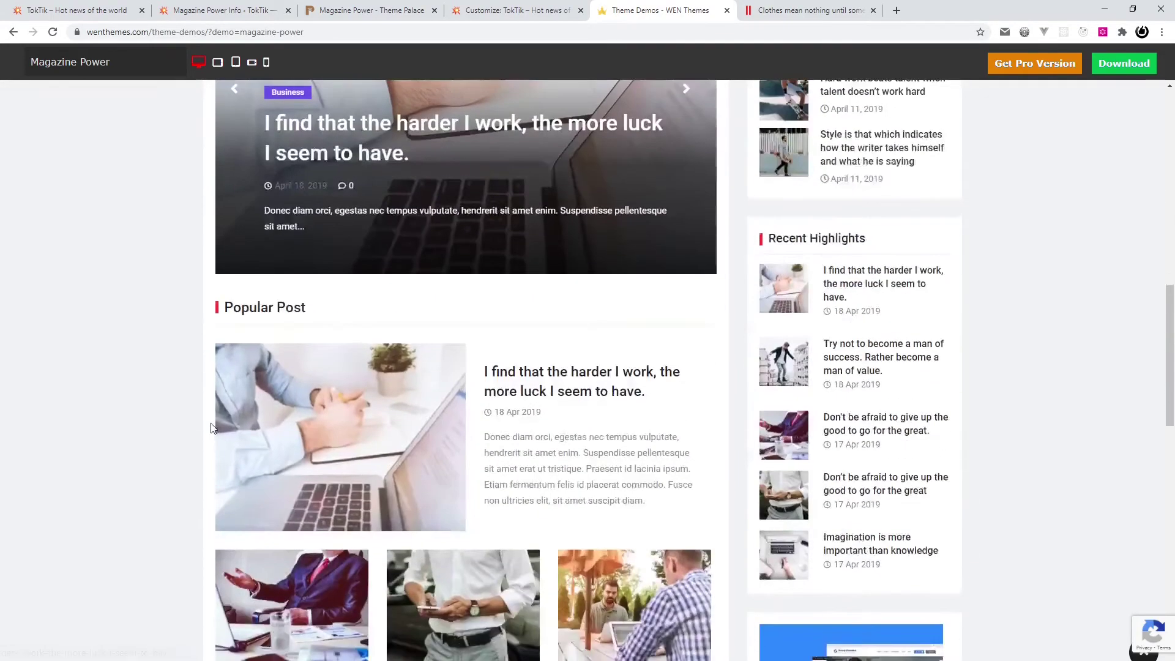
scroll(211, 427, "up", 1)
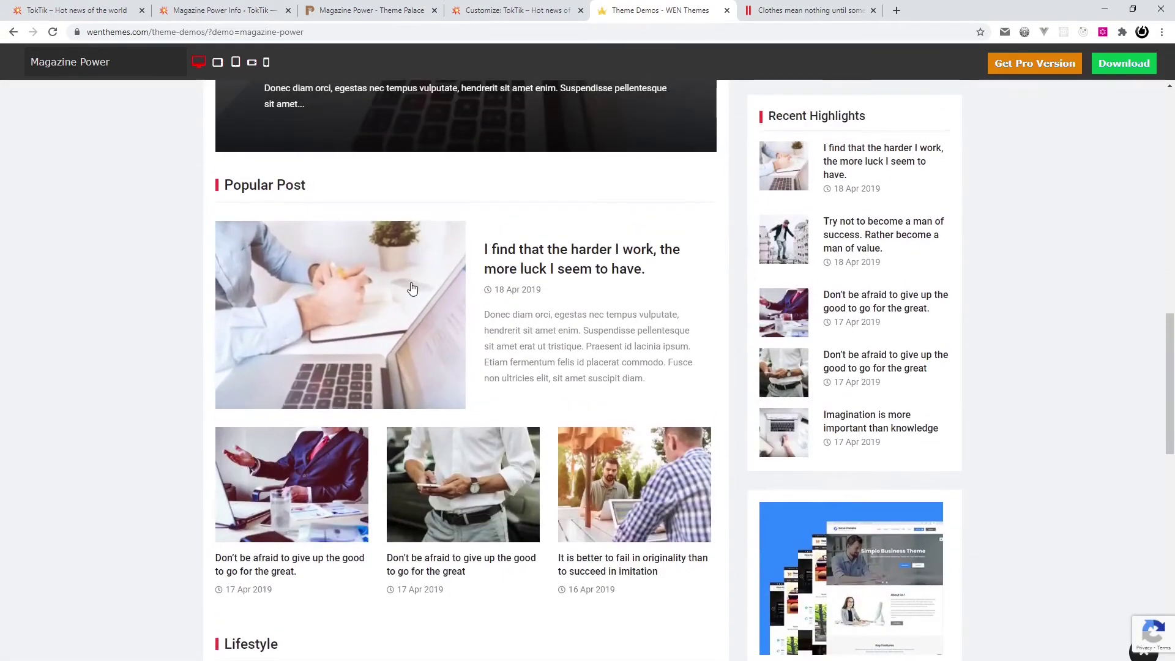
left_click(481, 12)
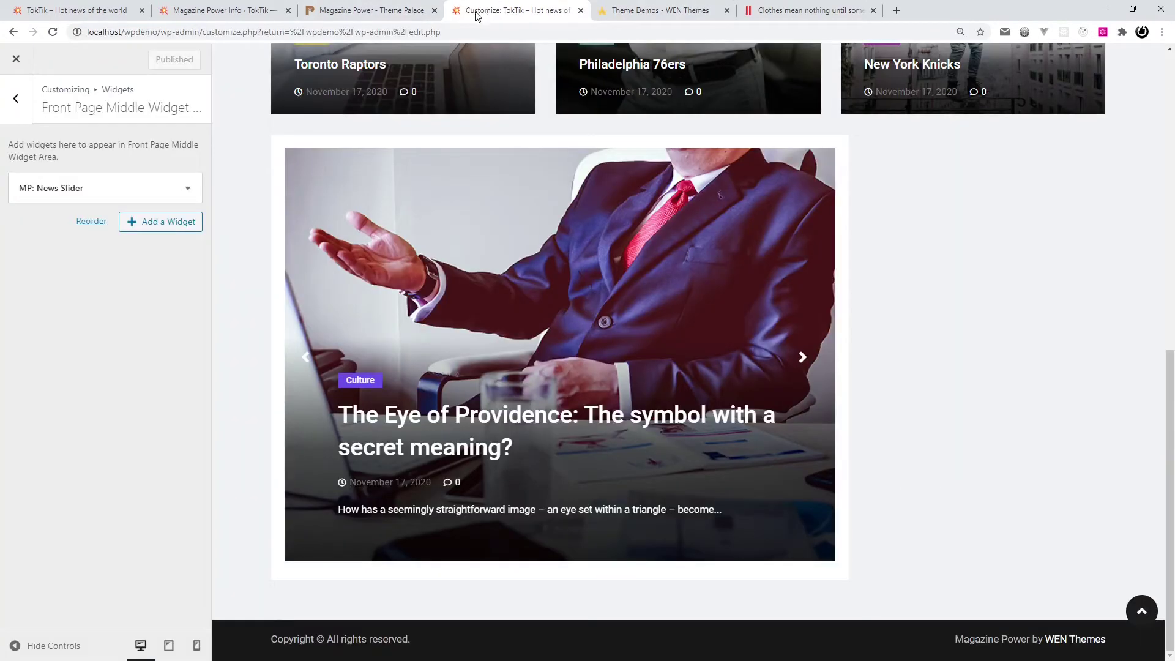
- Add the MP: Categorized News widget to the Front Page Middle Widget Area, checking the demo's Popular Post section for the matching layout
left_click(150, 223)
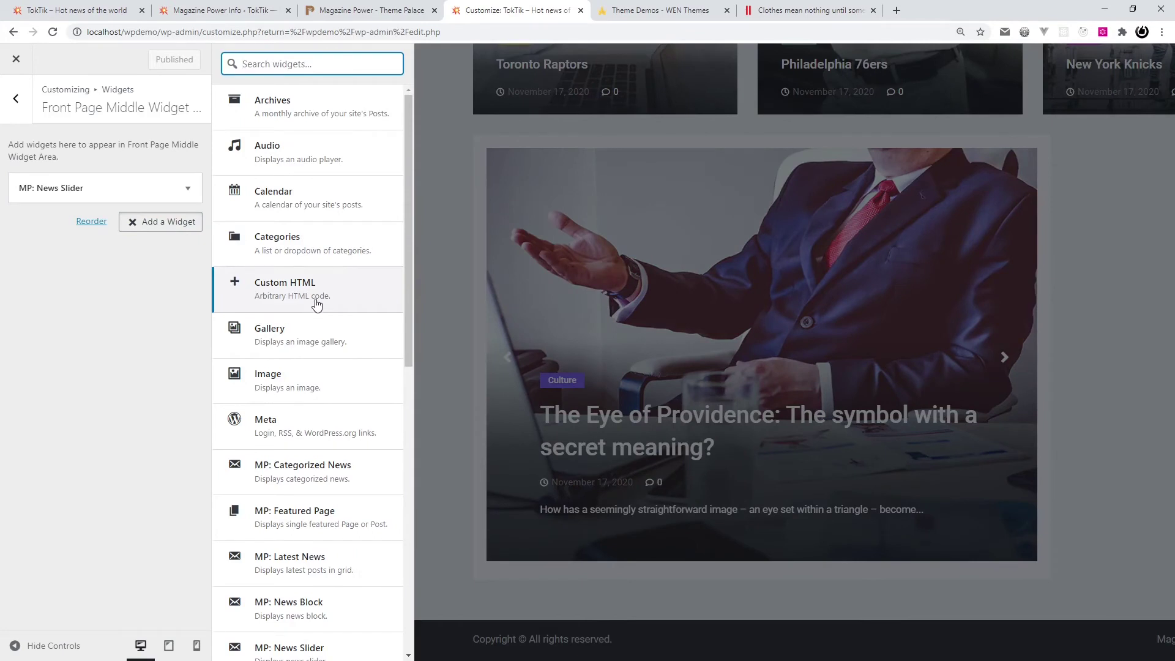
scroll(316, 304, "down", 3)
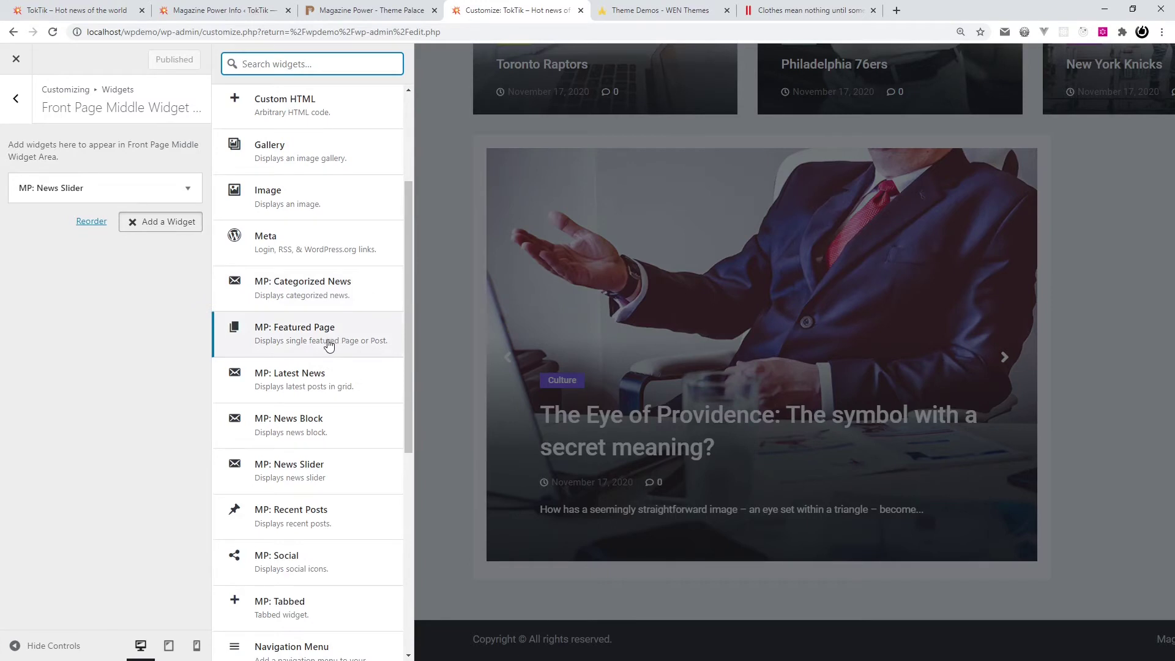
scroll(338, 361, "down", 1)
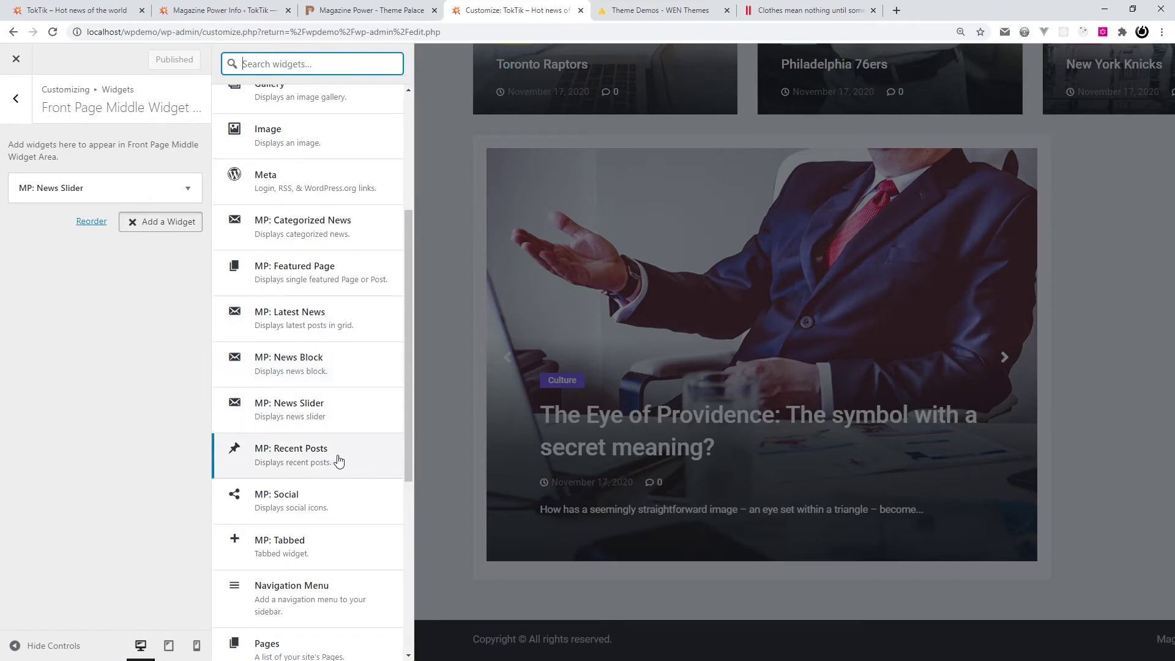
key("ctrl+Tab")
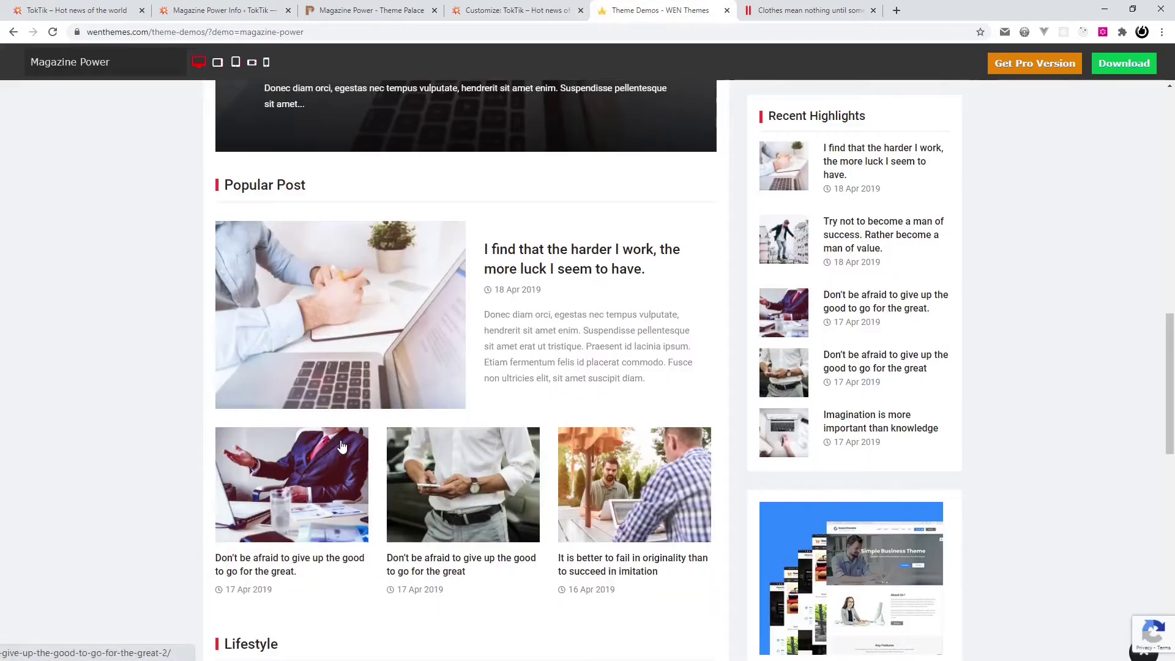
key("ctrl+shift+Tab")
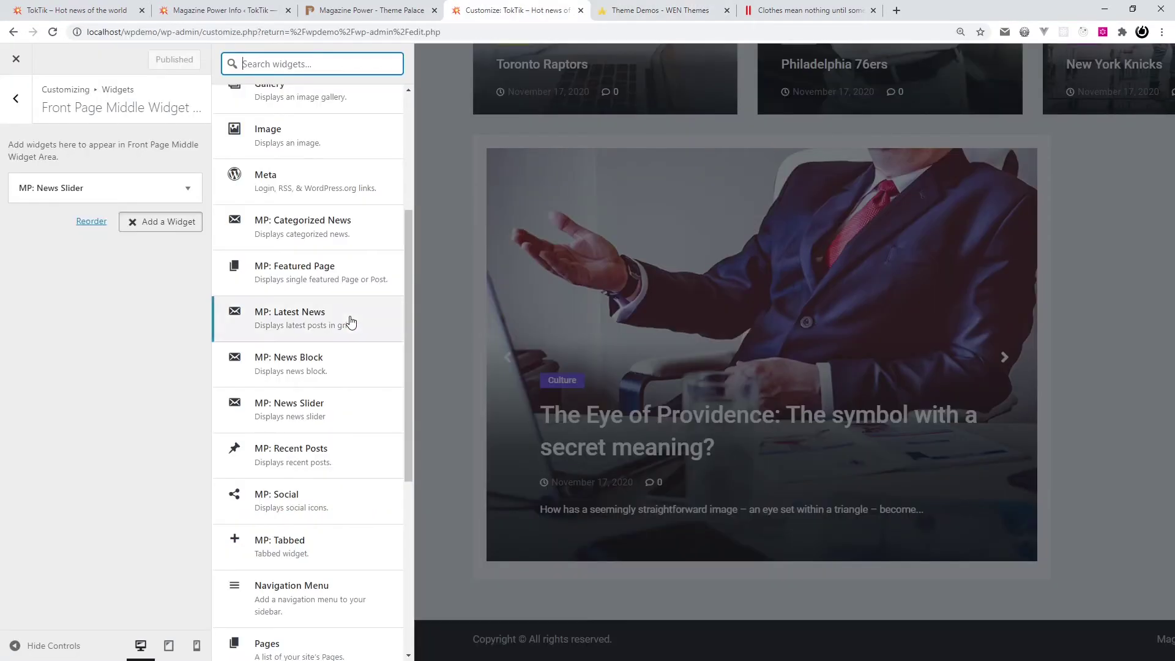
left_click(319, 234)
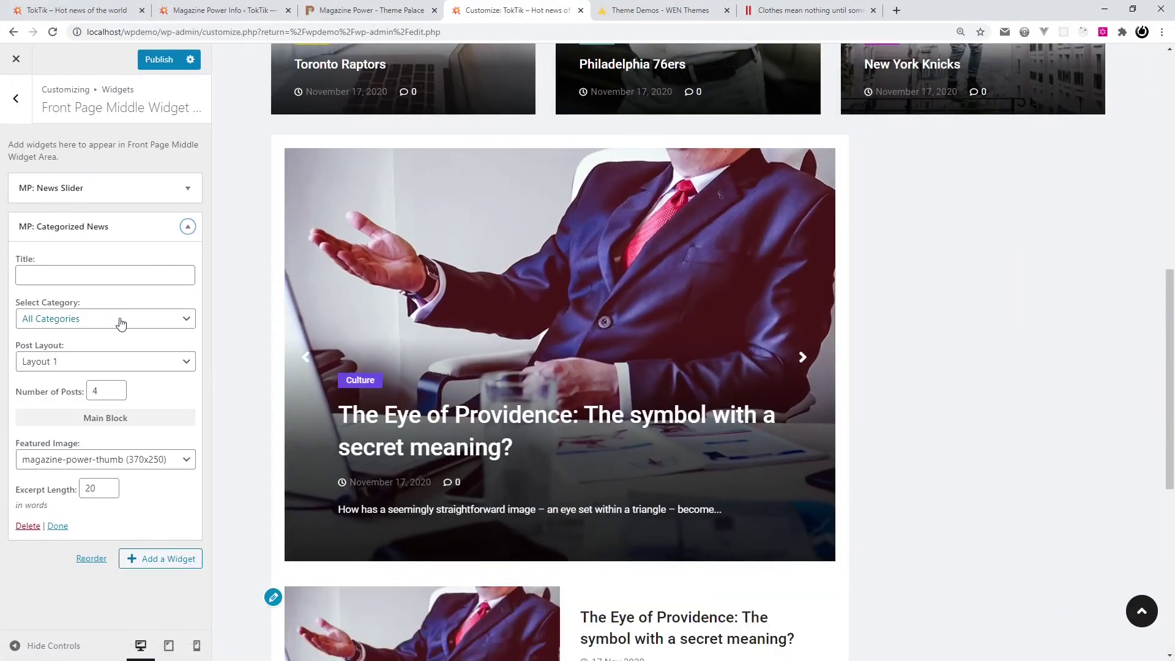
- Title the Categorized News widget "Popular Post", copying the section heading from the theme demo
left_click(118, 268)
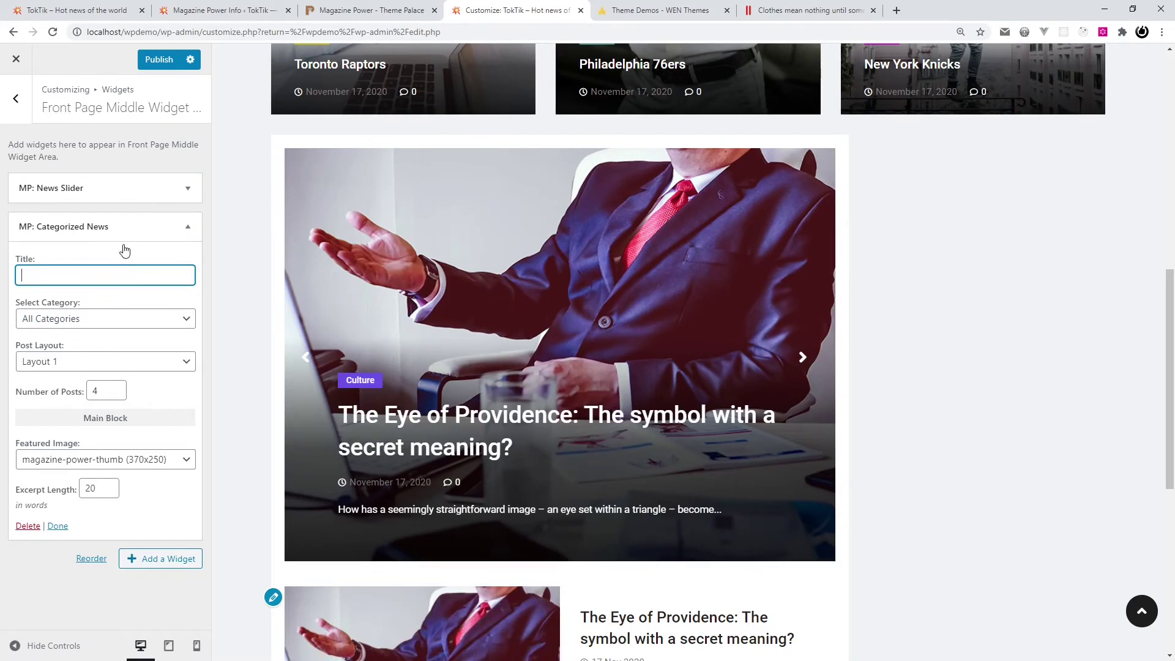
key("ctrl+Tab")
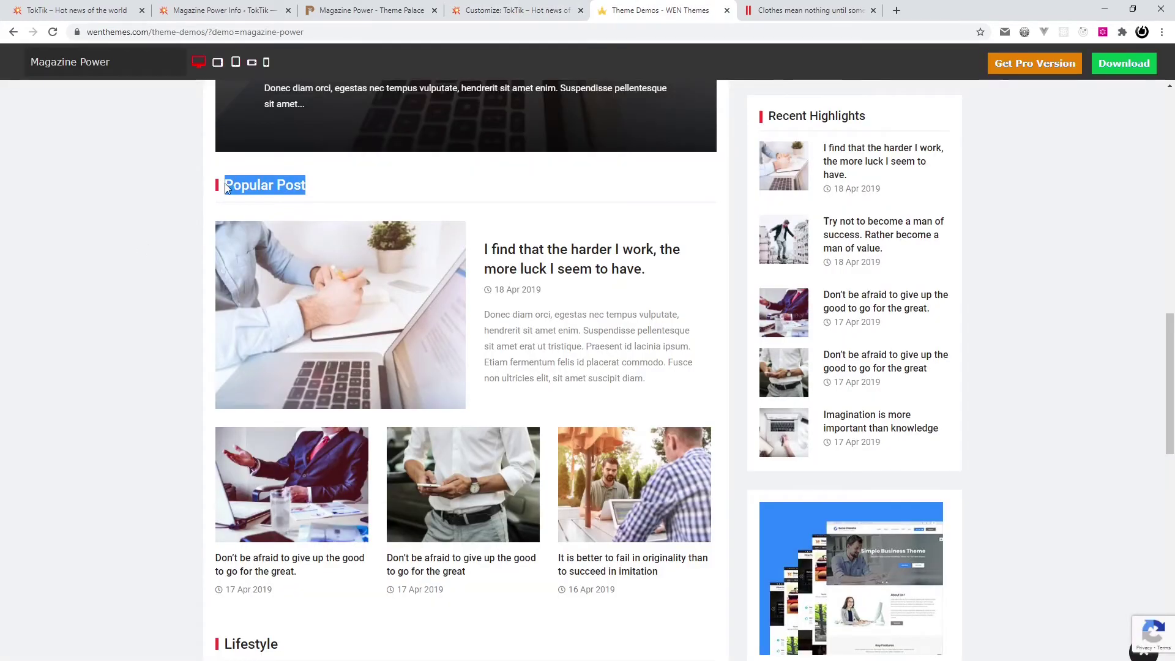
key("ctrl+Page_Up")
type("Popular Post")
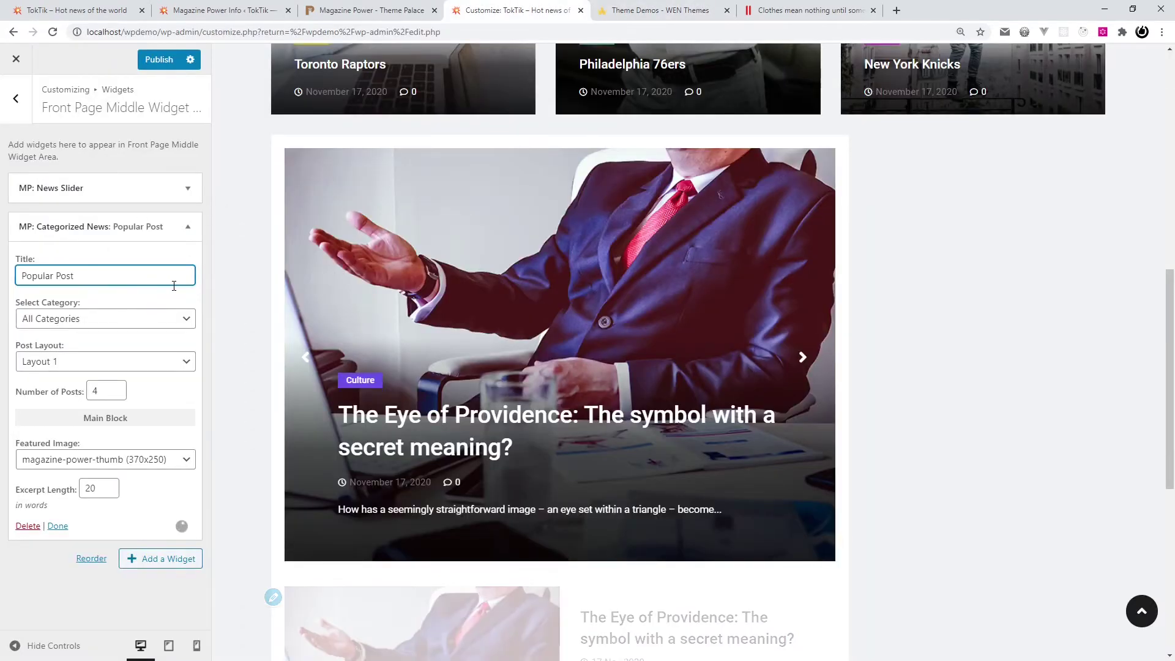
- Try Layout 2 on the Popular Post widget in the preview, return it to Layout 1 and collapse the widget
scroll(293, 465, "down", 7)
scroll(294, 465, "up", 2)
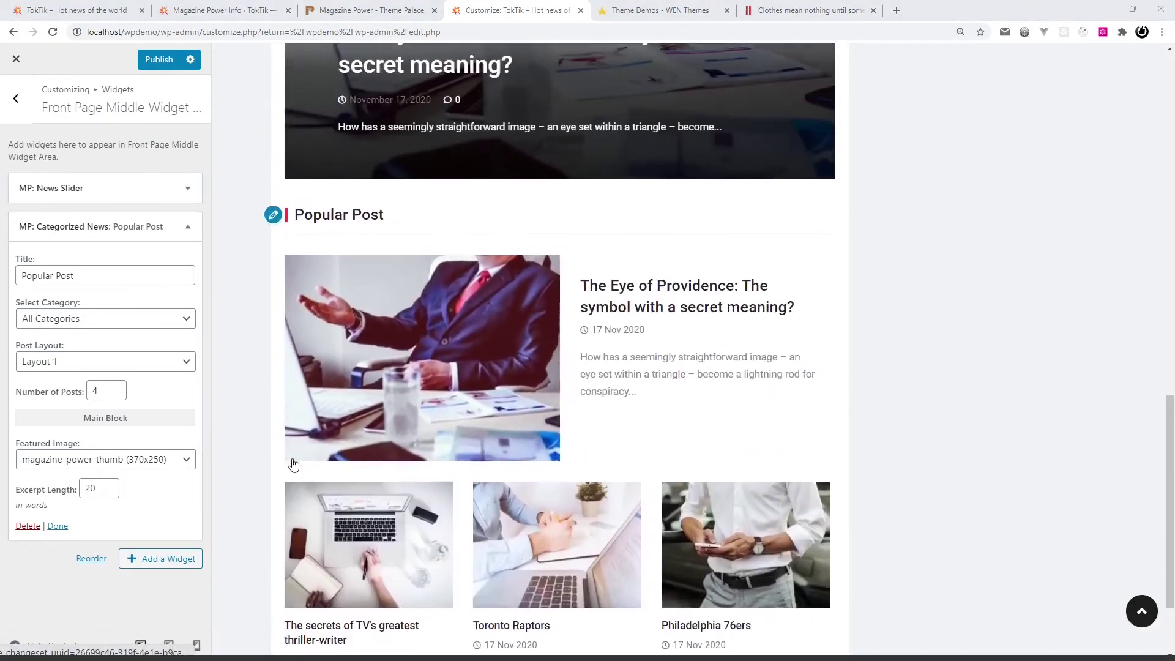
scroll(294, 465, "down", 2)
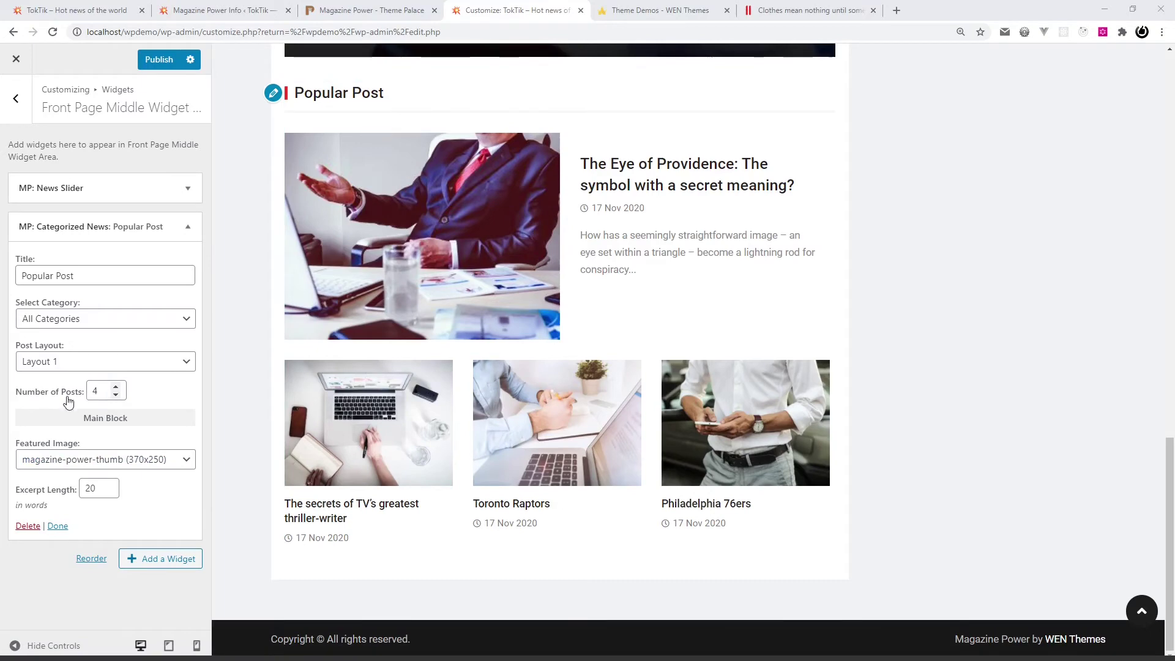
left_click(111, 363)
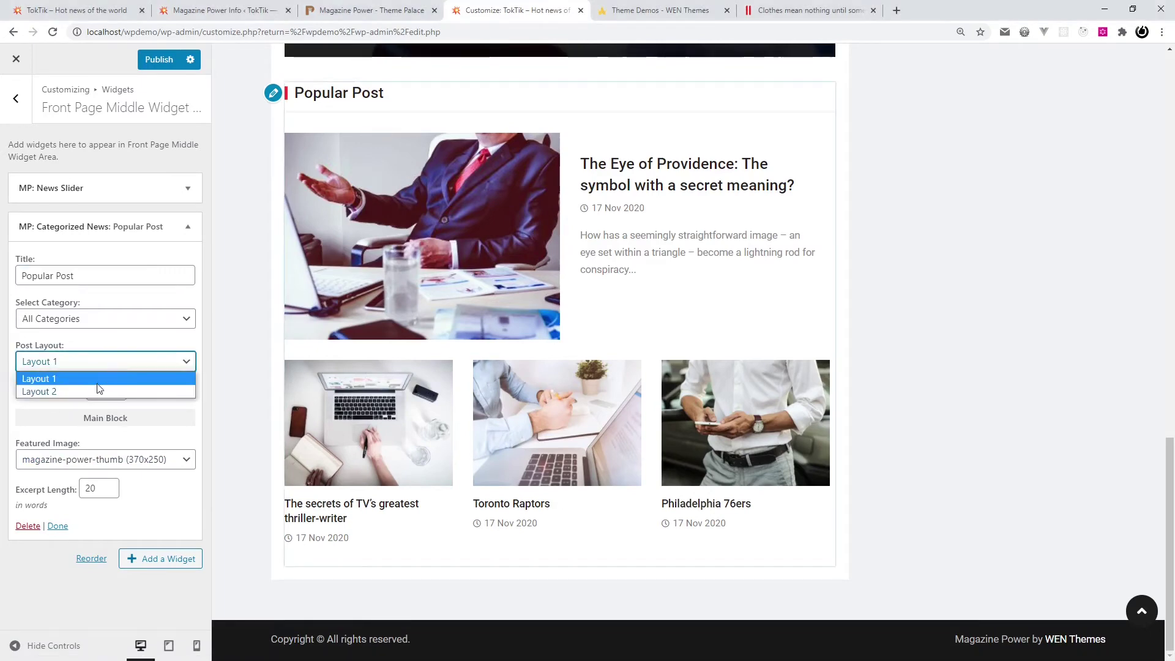
left_click(113, 388)
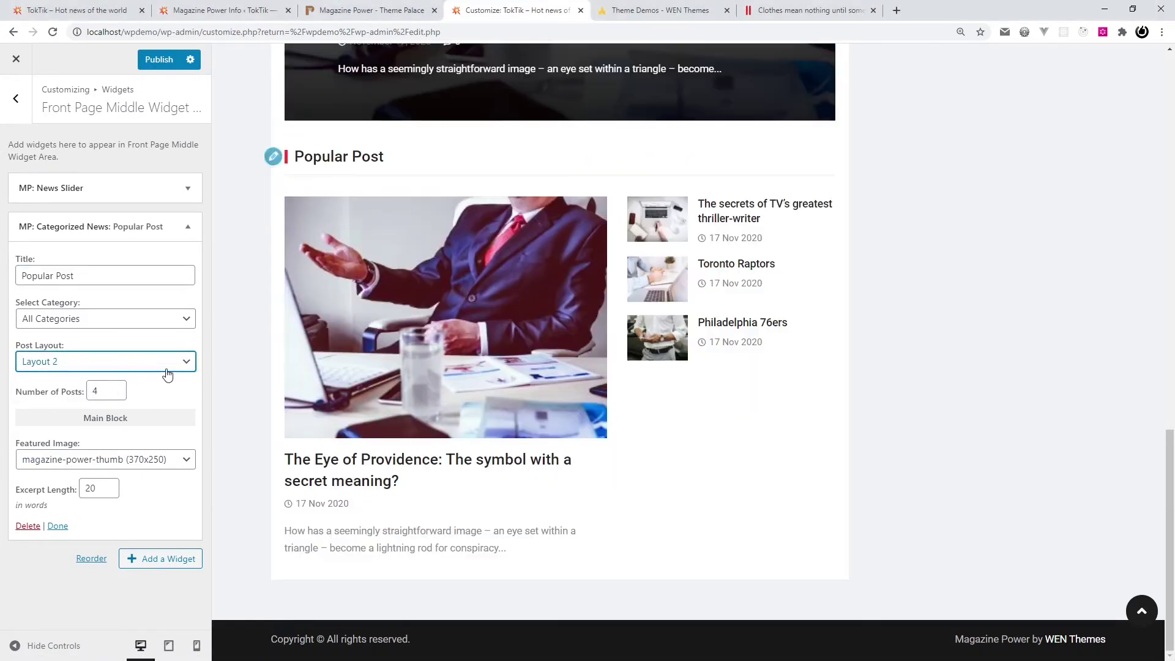
left_click(167, 367)
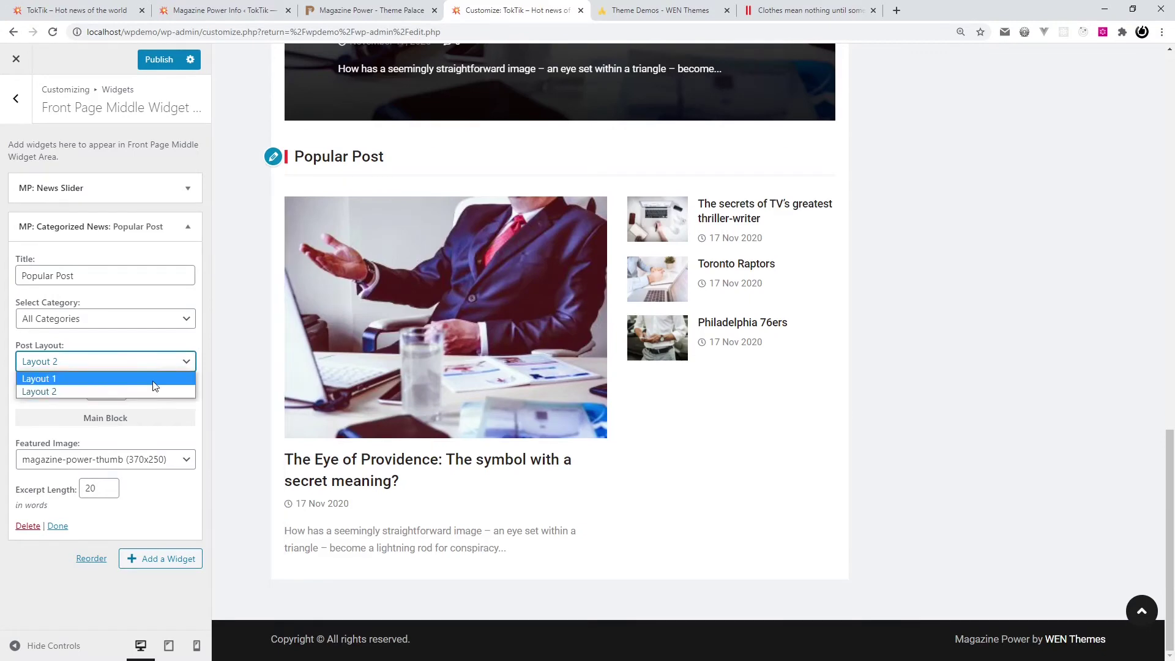
left_click(153, 380)
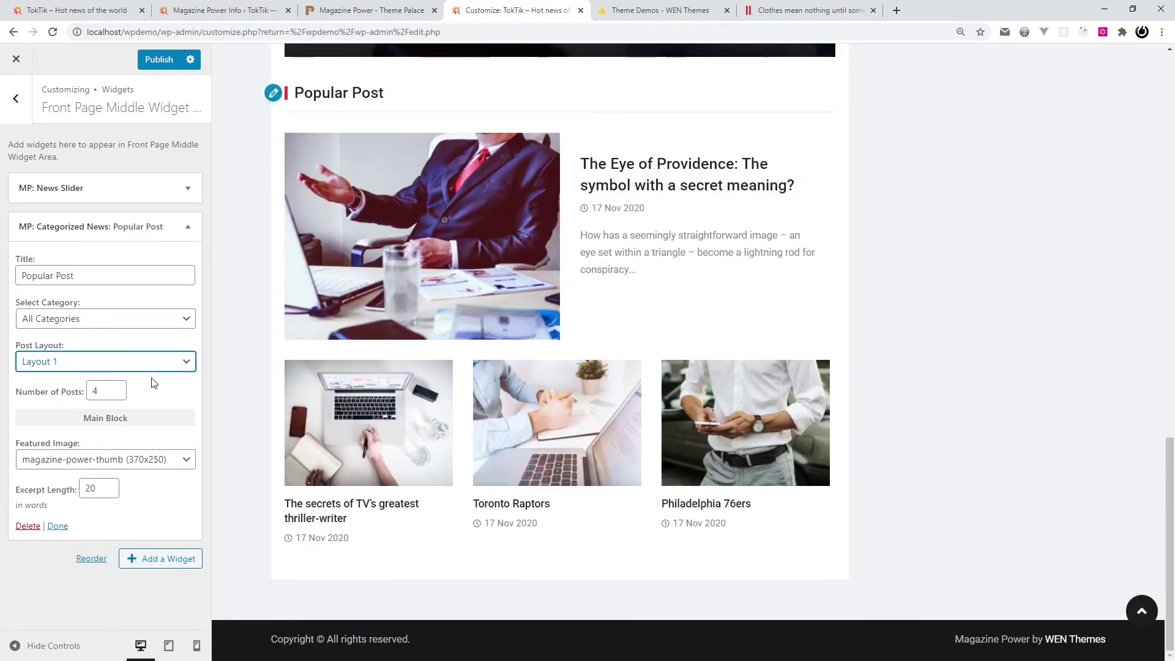
left_click(57, 525)
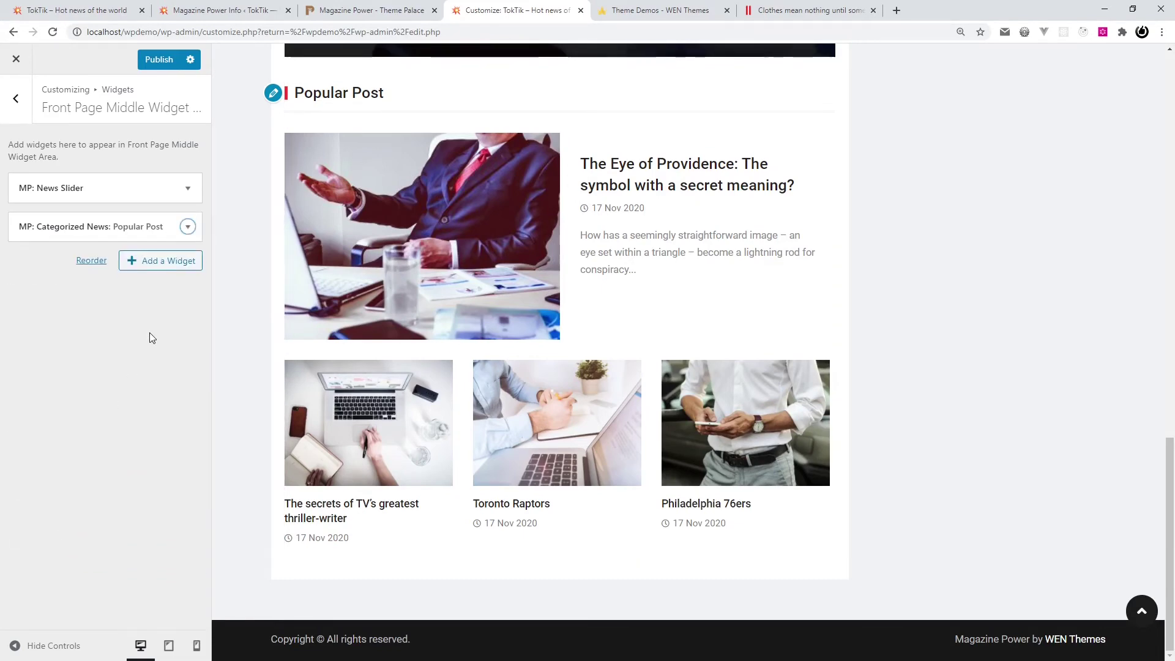
- Add the MP: Latest News widget below Popular Post, checking the theme demo's Lifestyle section for the matching layout
left_click(147, 262)
left_click(305, 319)
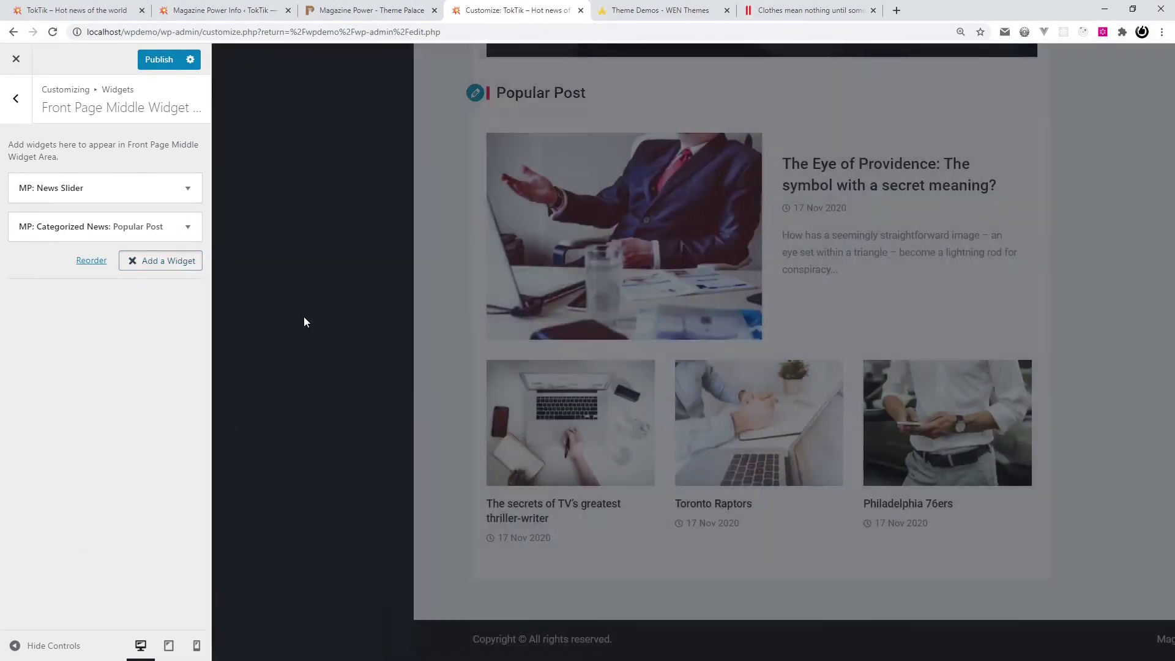
left_click(658, 11)
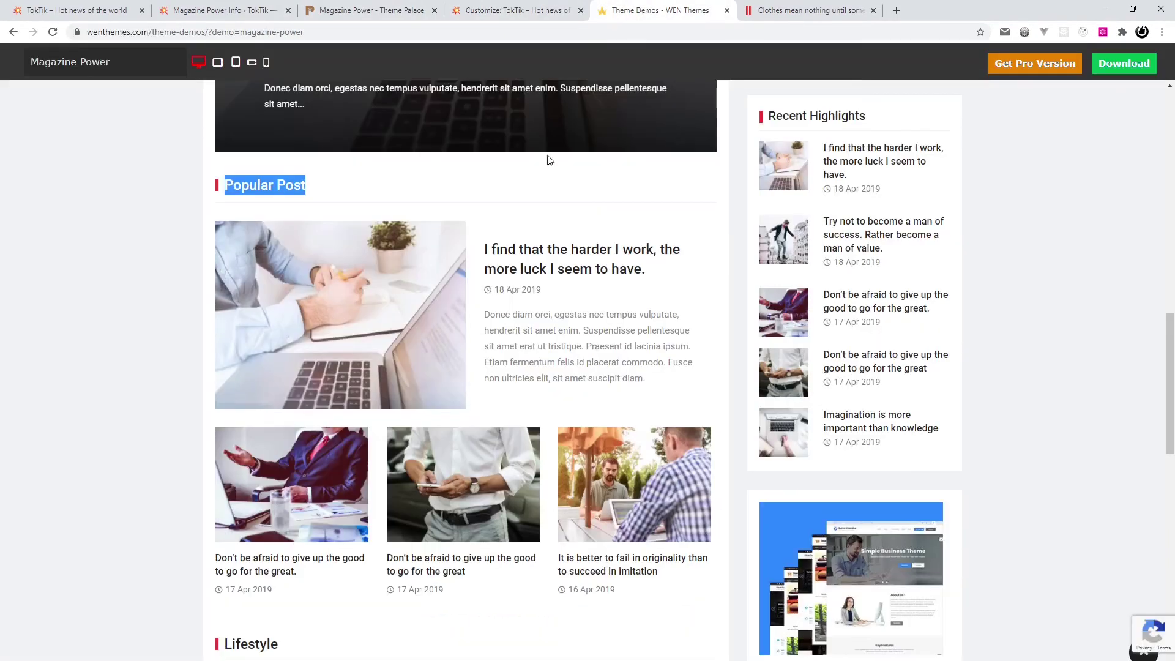
scroll(549, 160, "down", 7)
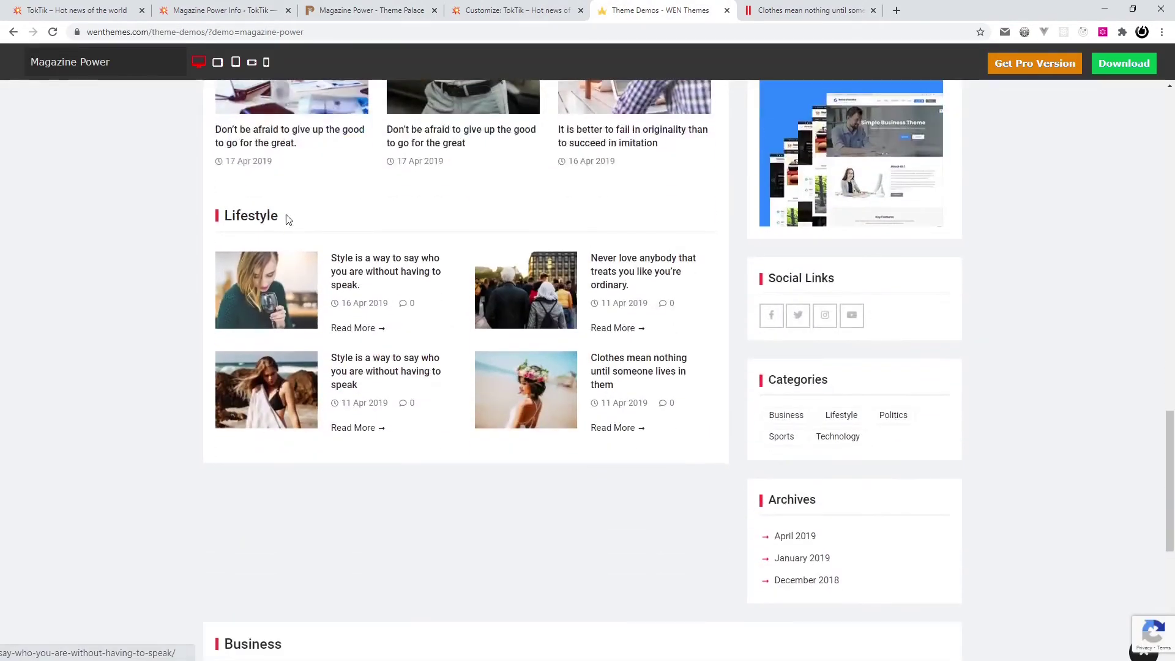
left_click_drag(288, 219, 228, 215)
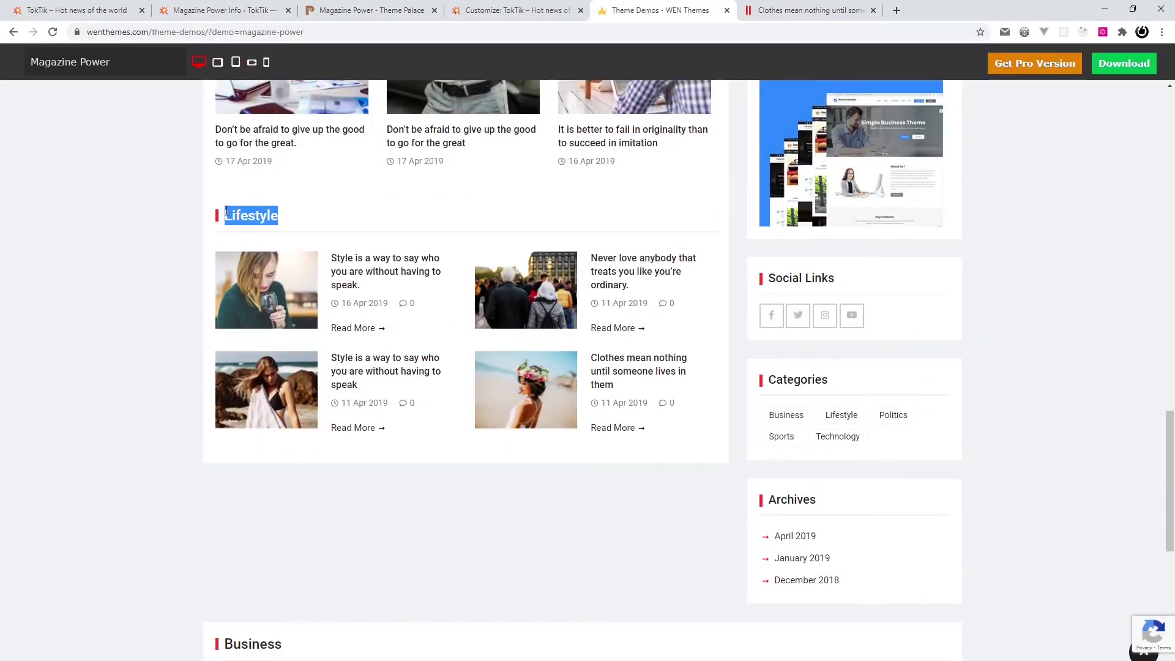
key("ctrl+shift+Tab")
- Set the Latest News widget's category to Sport and title it "Sport news"
left_click(123, 358)
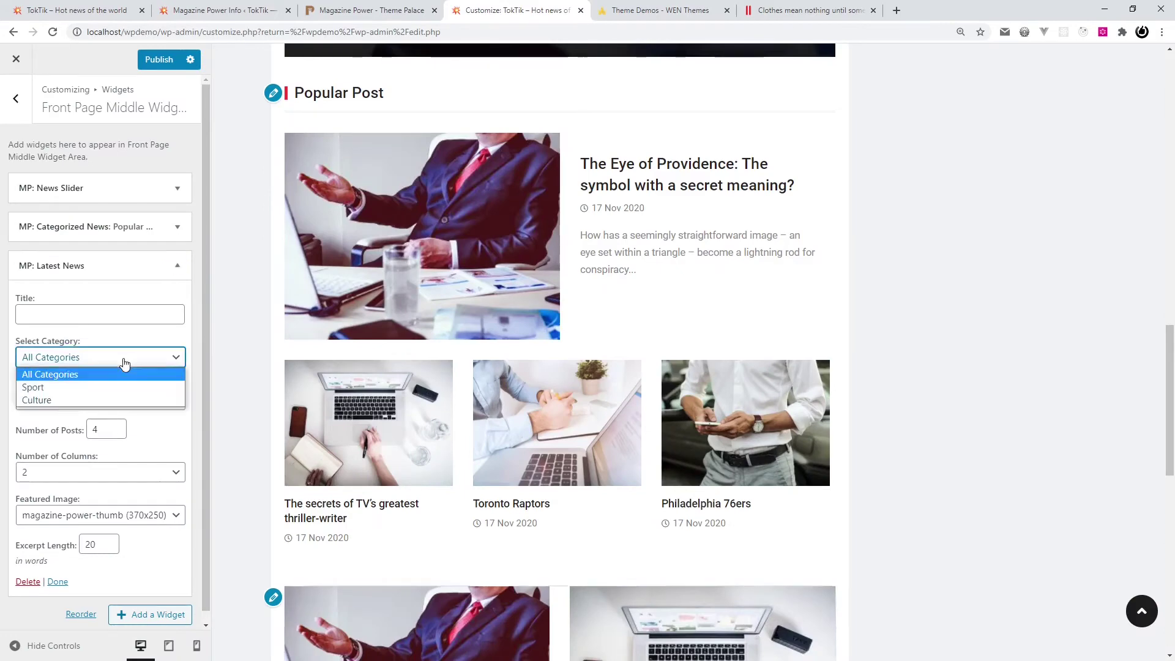
left_click(100, 390)
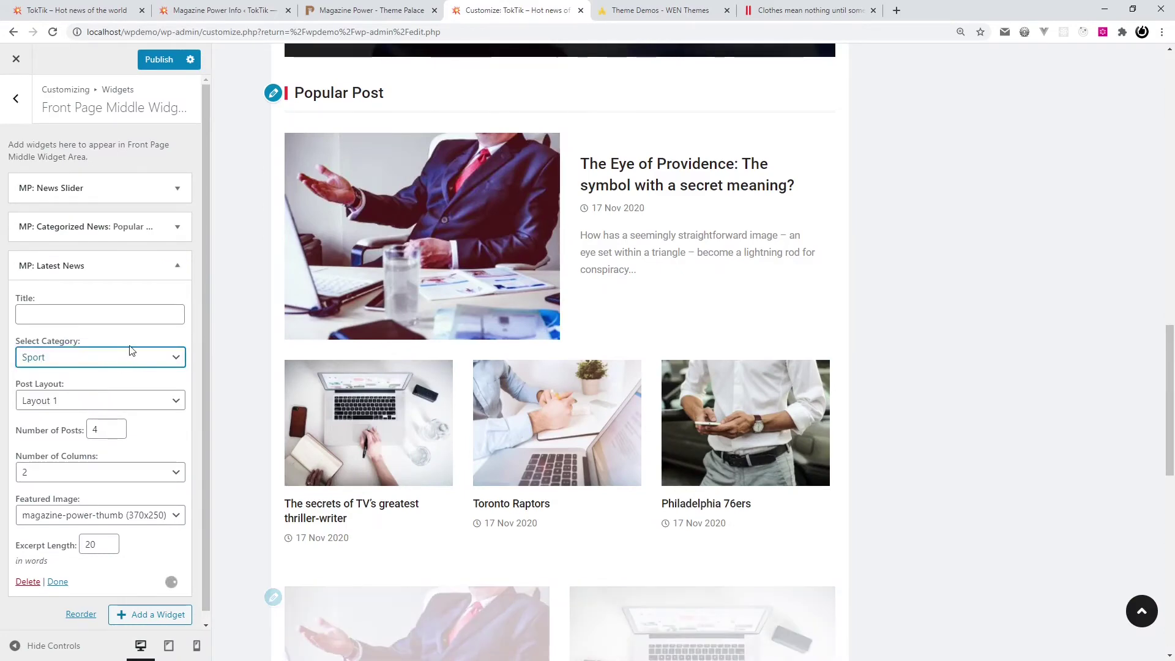
scroll(240, 344, "down", 1)
scroll(240, 344, "down", 6)
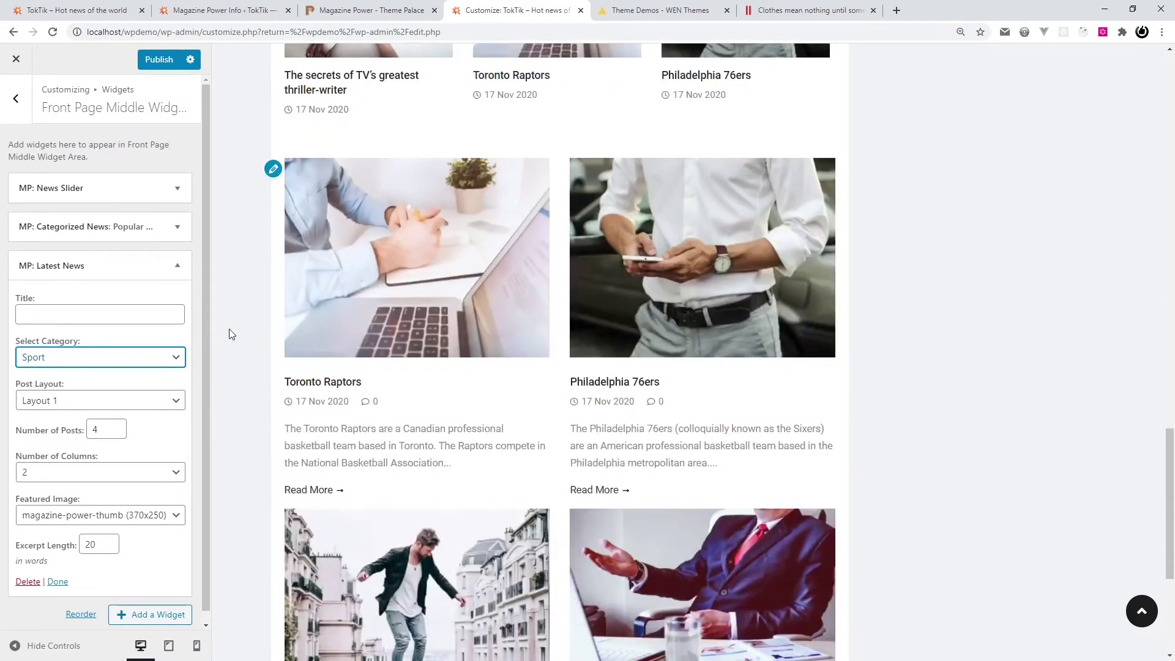
left_click(117, 320)
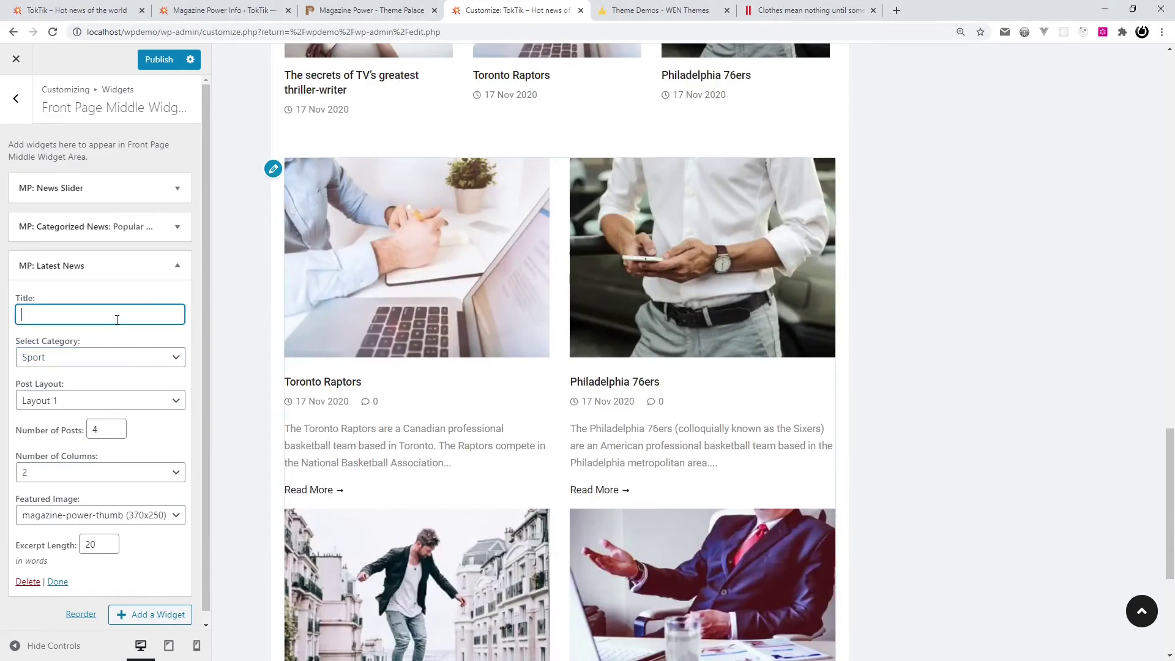
type("Sport news")
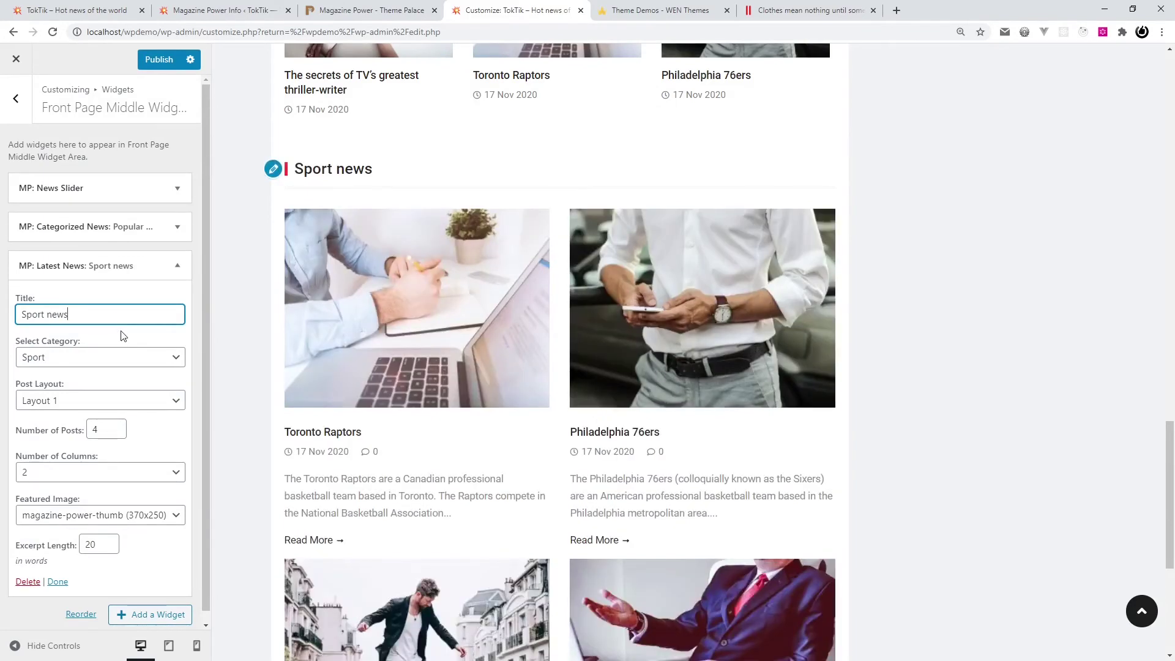
- Set the Sport news widget's post layout to Layout 2
scroll(305, 381, "down", 5)
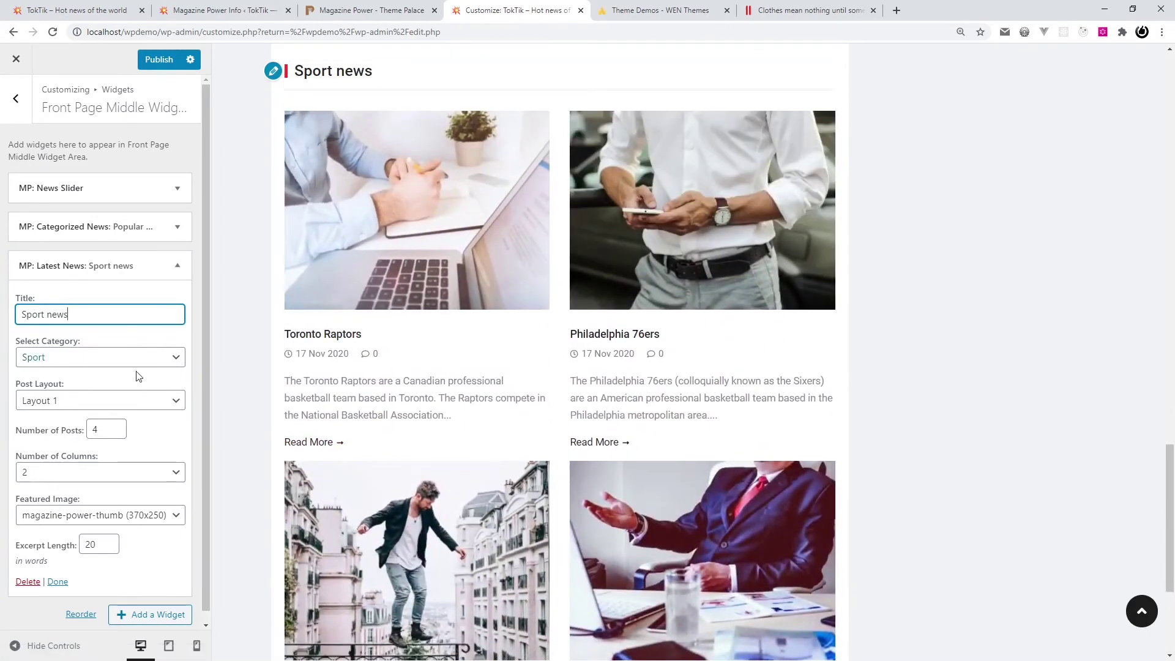
left_click(135, 400)
left_click(112, 429)
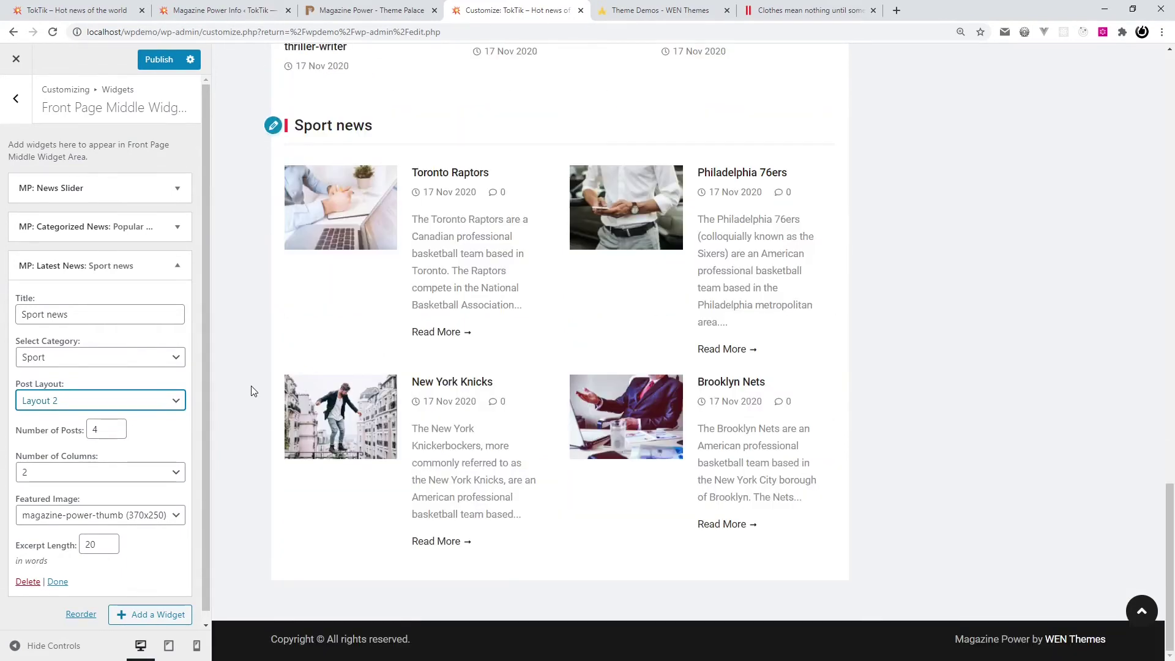
- Compare with the theme demo's Lifestyle section and set the Sport news widget's excerpt length to 0 words
key("ctrl+Tab")
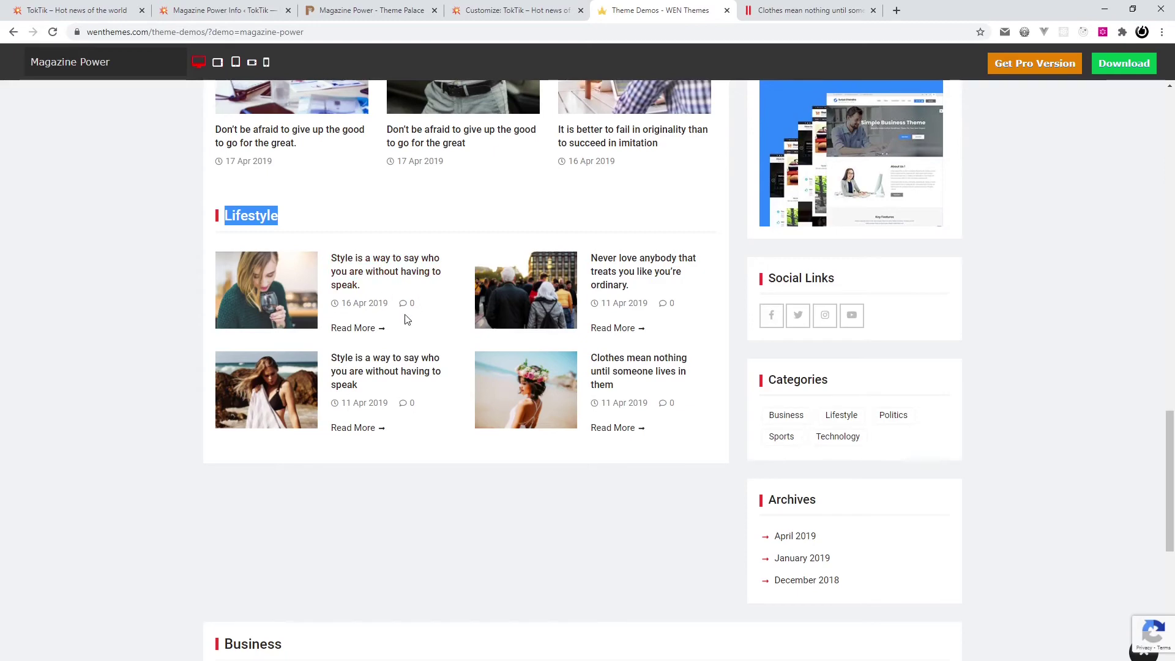
key("ctrl+shift+Tab")
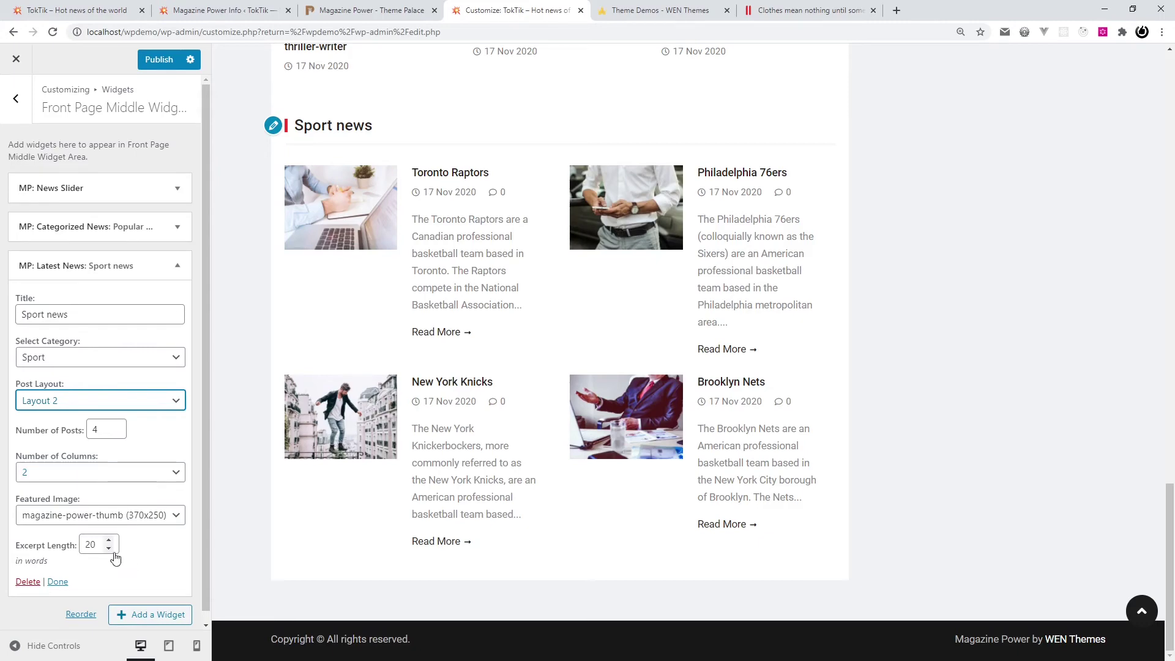
double_click(95, 545)
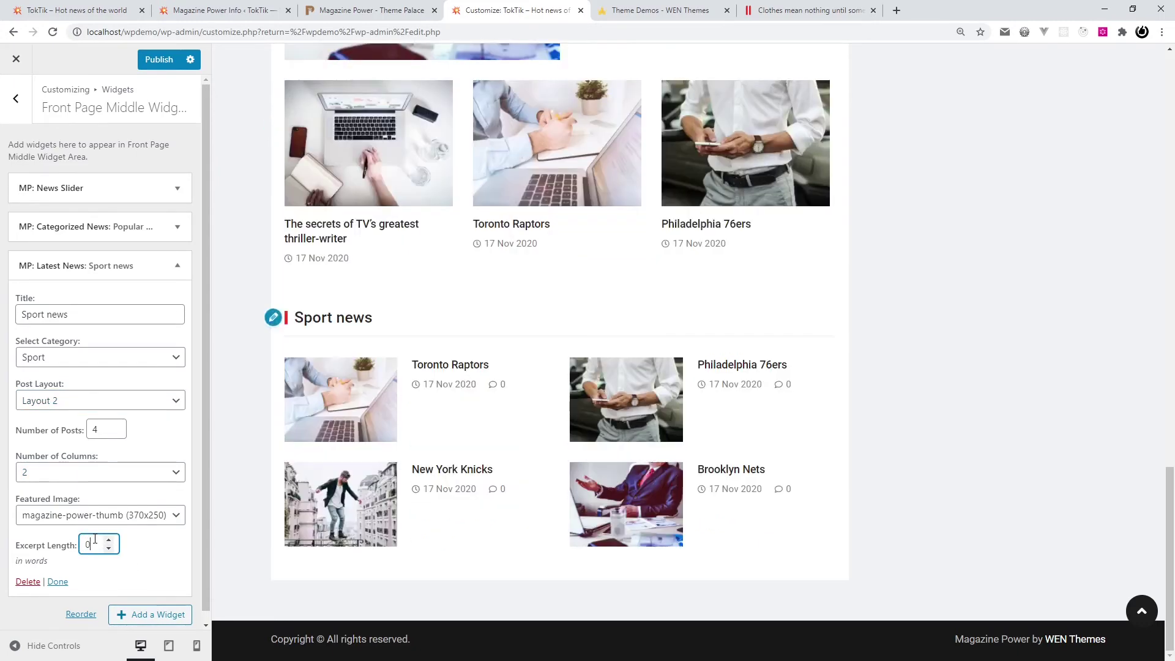
key("BackSpace")
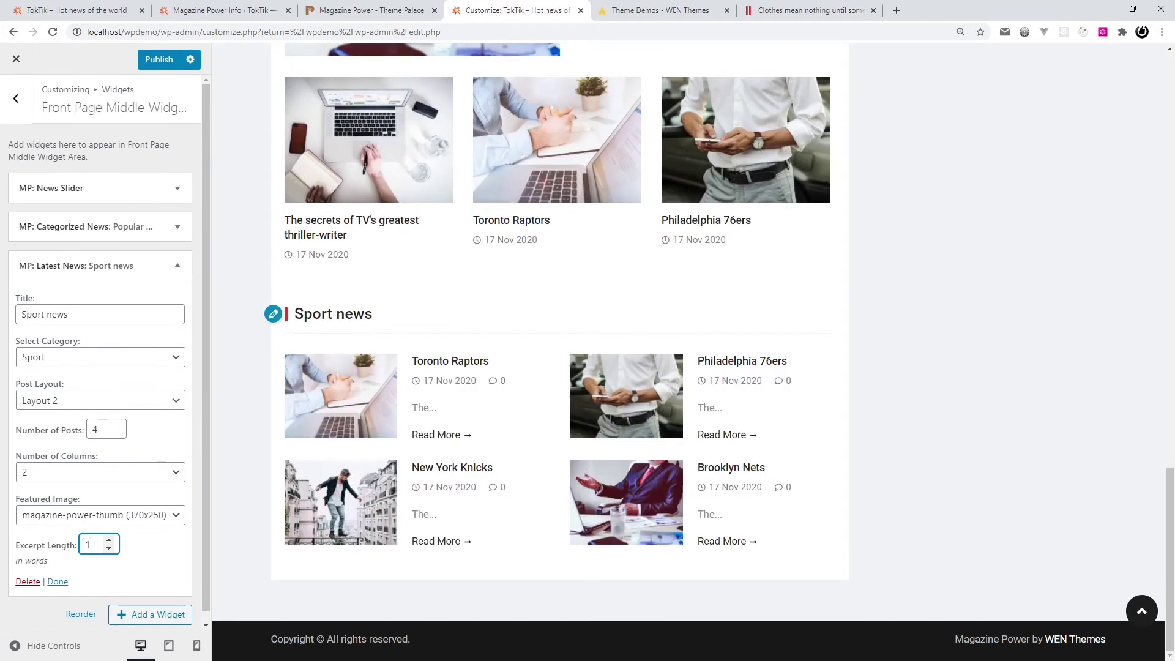
type("0")
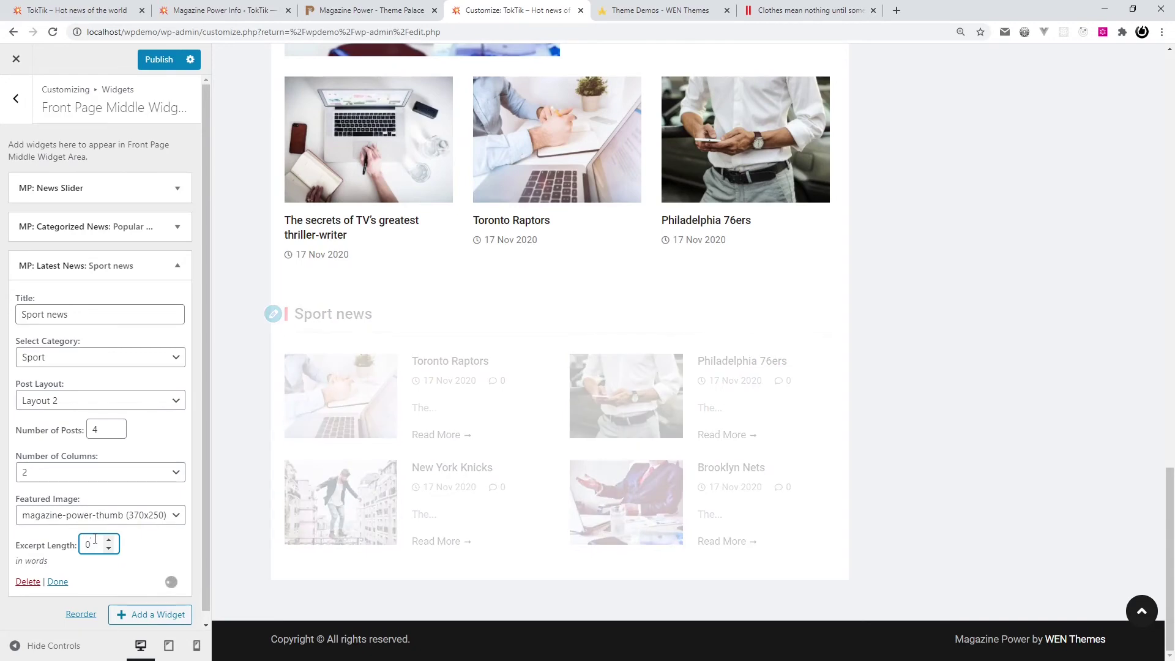
- Try Layout 1 on the Sport news widget and switch back to Layout 2, checking the available column counts
left_click(158, 404)
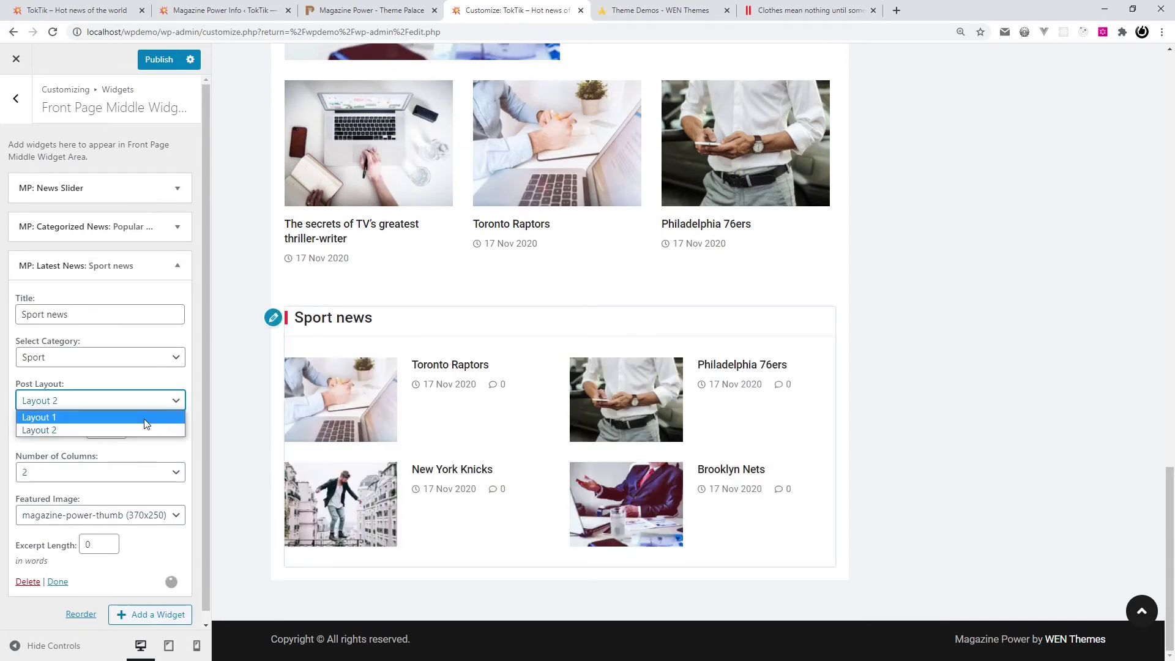
left_click(152, 416)
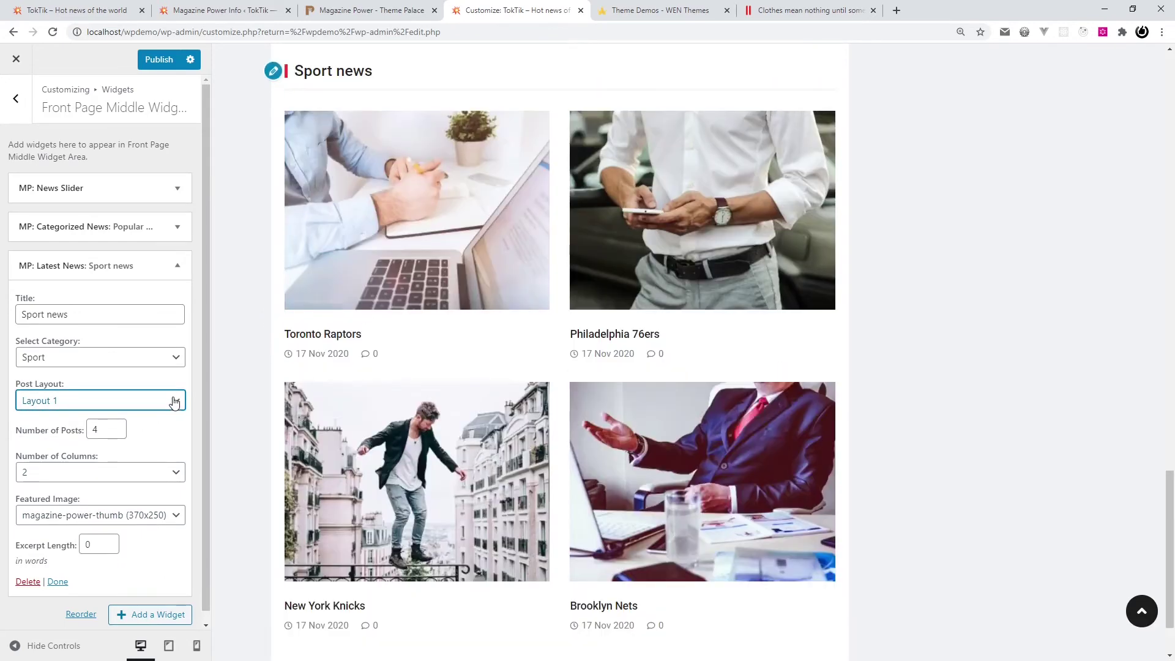
left_click(174, 402)
left_click(166, 429)
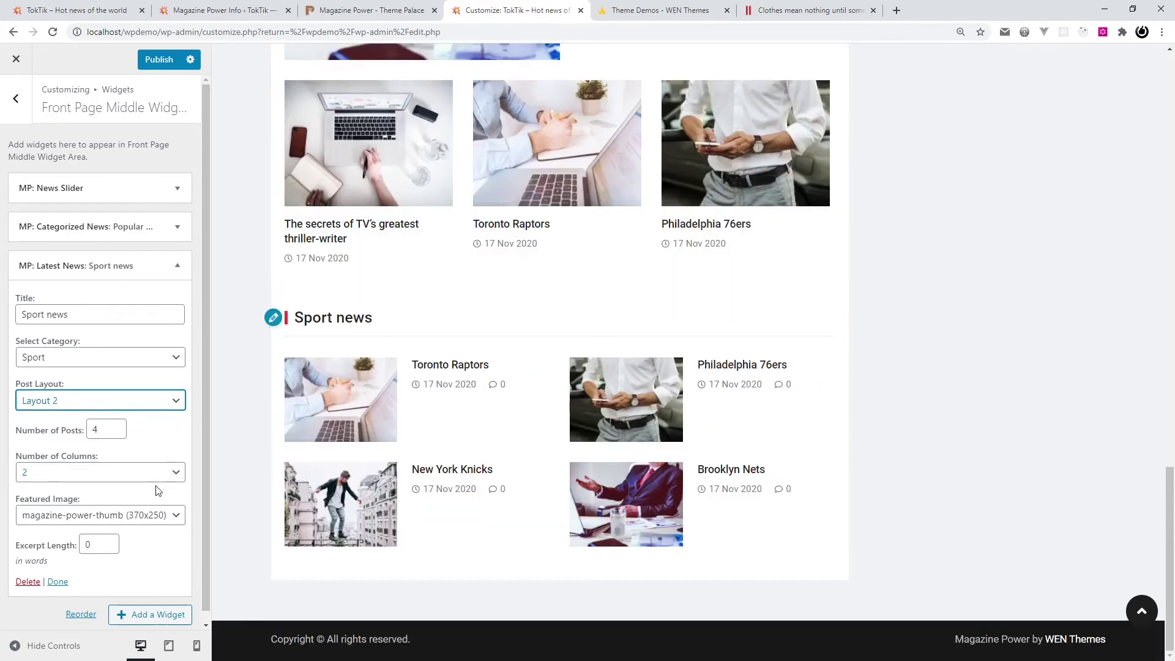
left_click(158, 475)
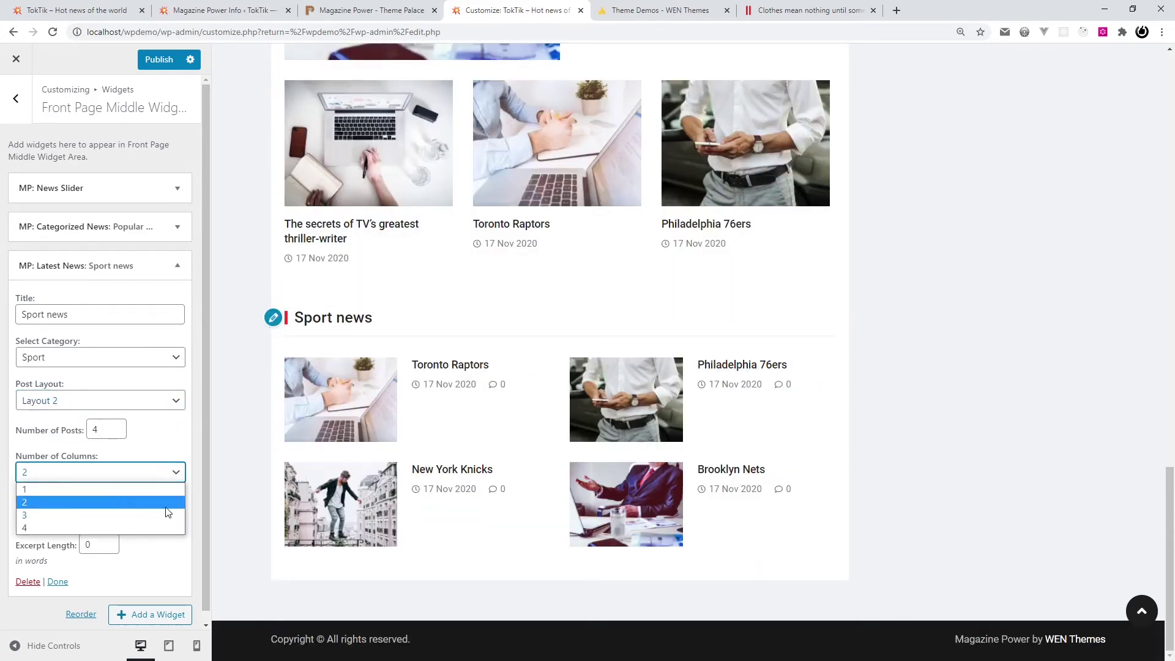
left_click(196, 451)
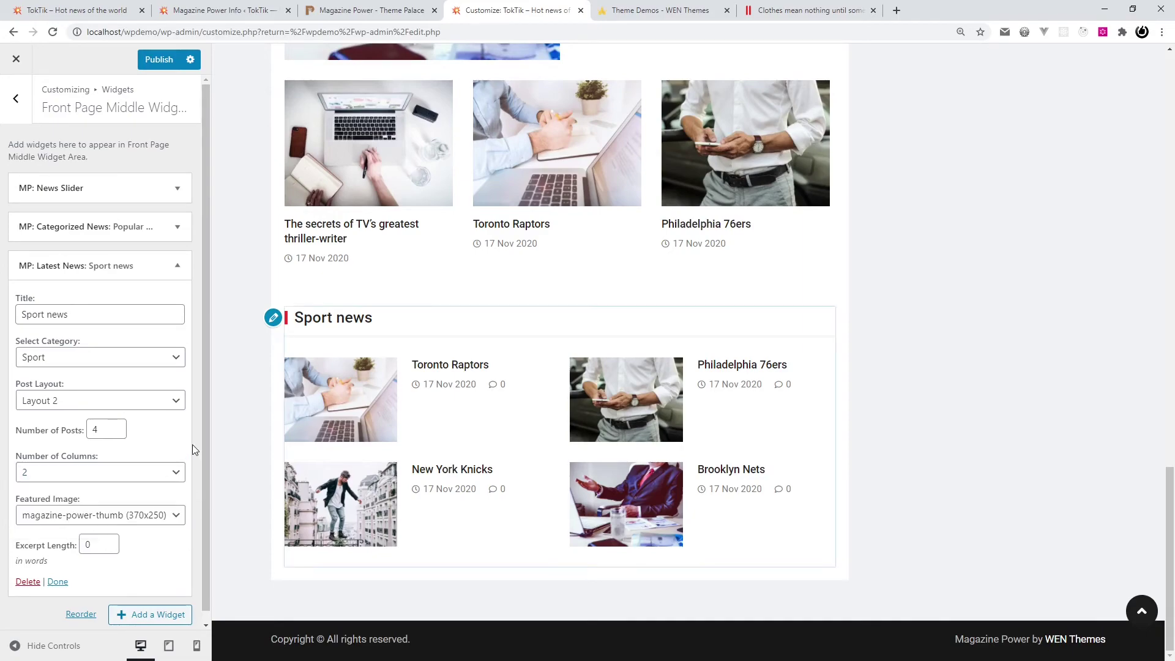
- Collapse the Sport news widget and review the slider, Popular Post and Sport news sections in the preview
left_click(172, 268)
scroll(273, 444, "up", 15)
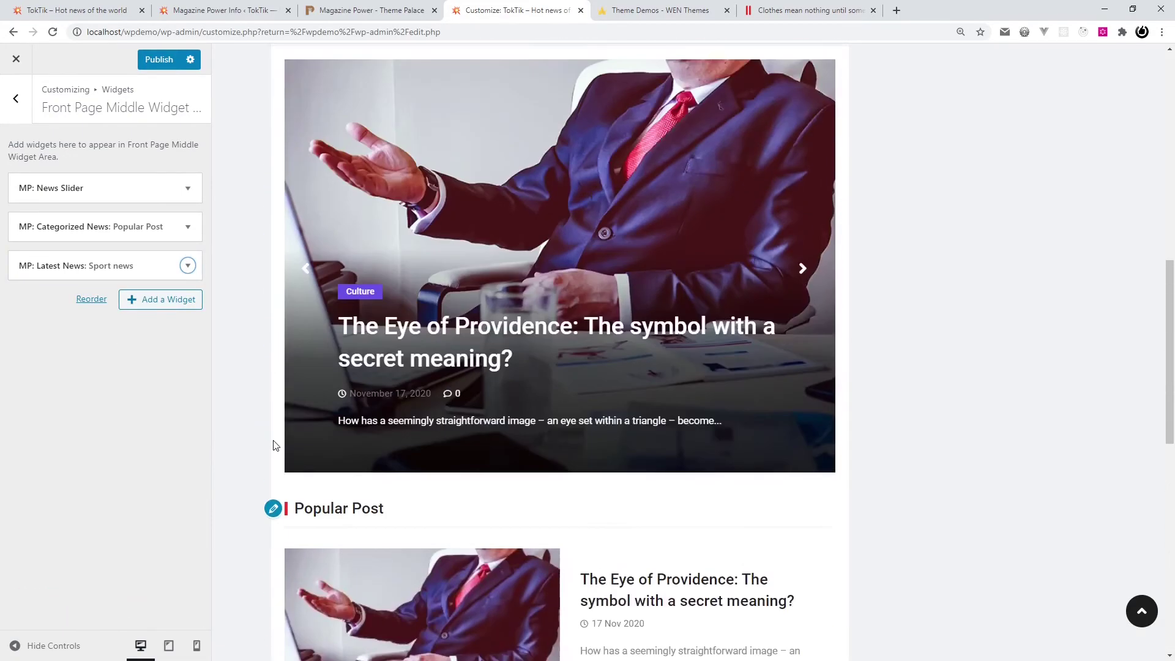
scroll(273, 444, "down", 12)
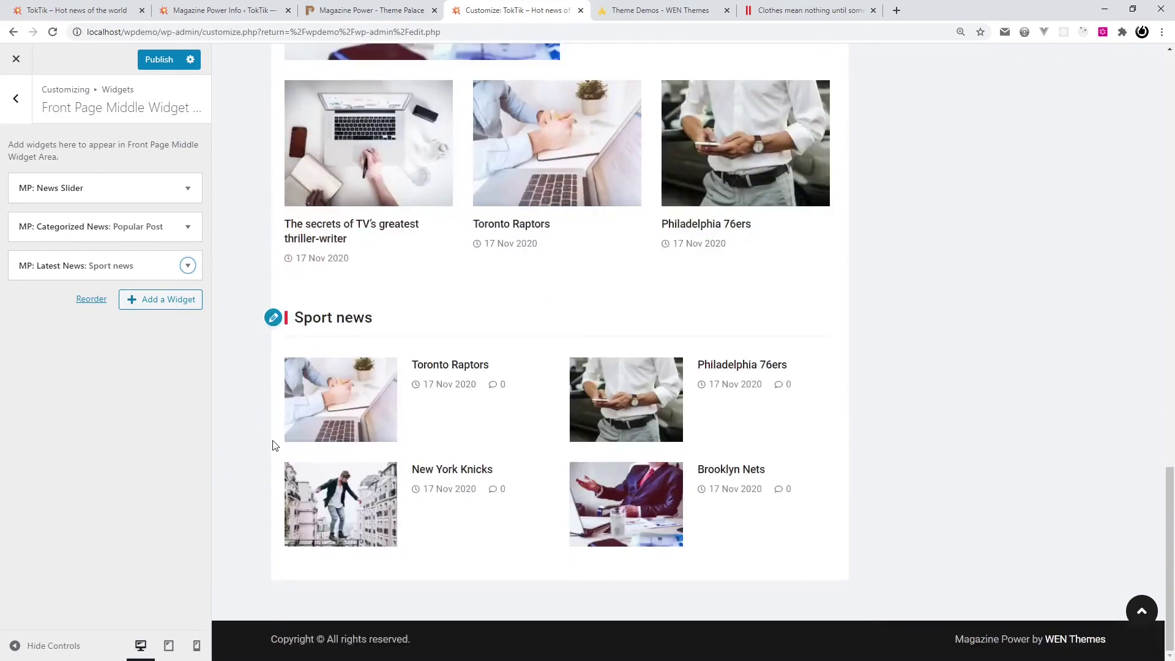
- Add the MP: Tabbed widget to the Front Page Middle Right Widget Area, beside the news slider
left_click(16, 107)
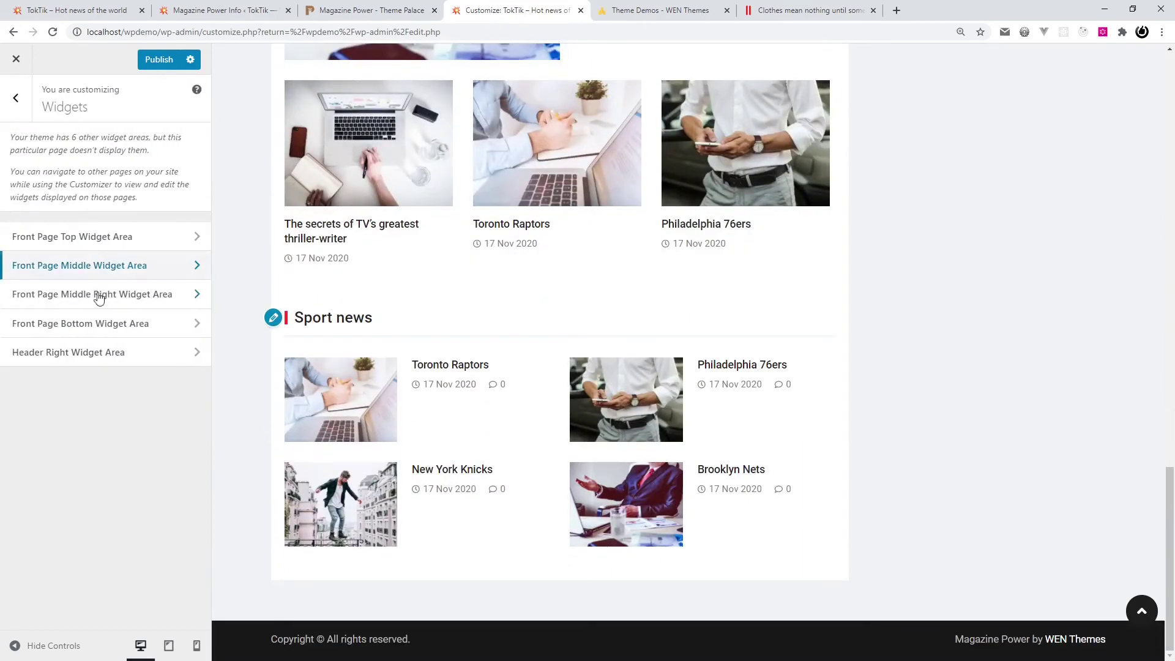
left_click(93, 296)
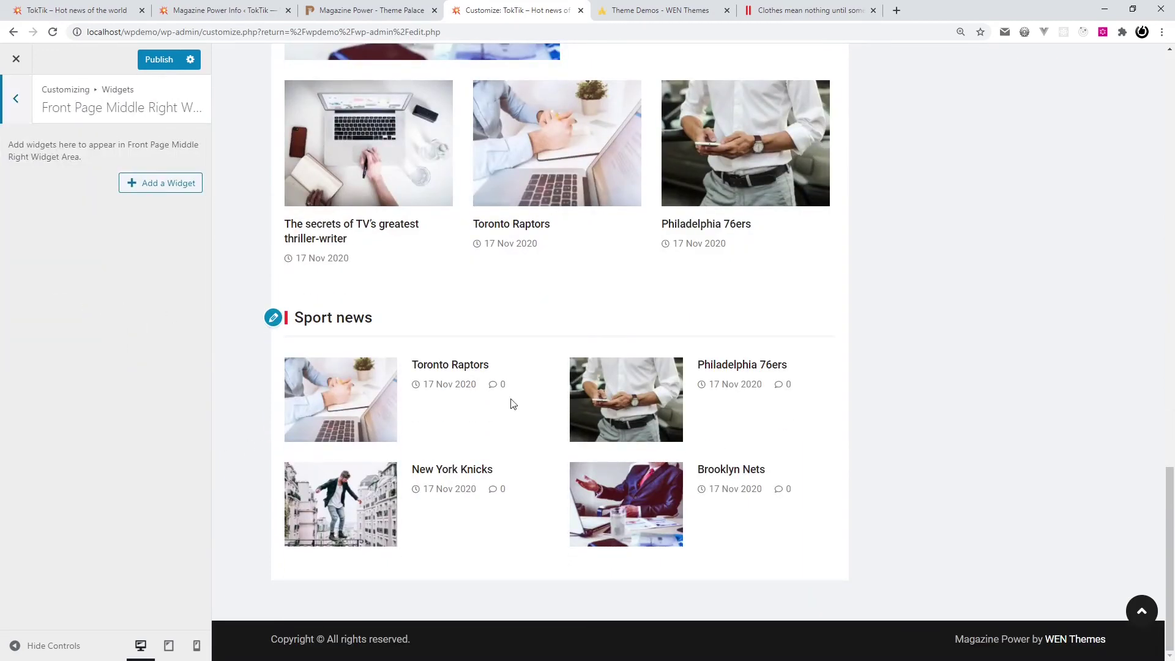
scroll(975, 192, "up", 15)
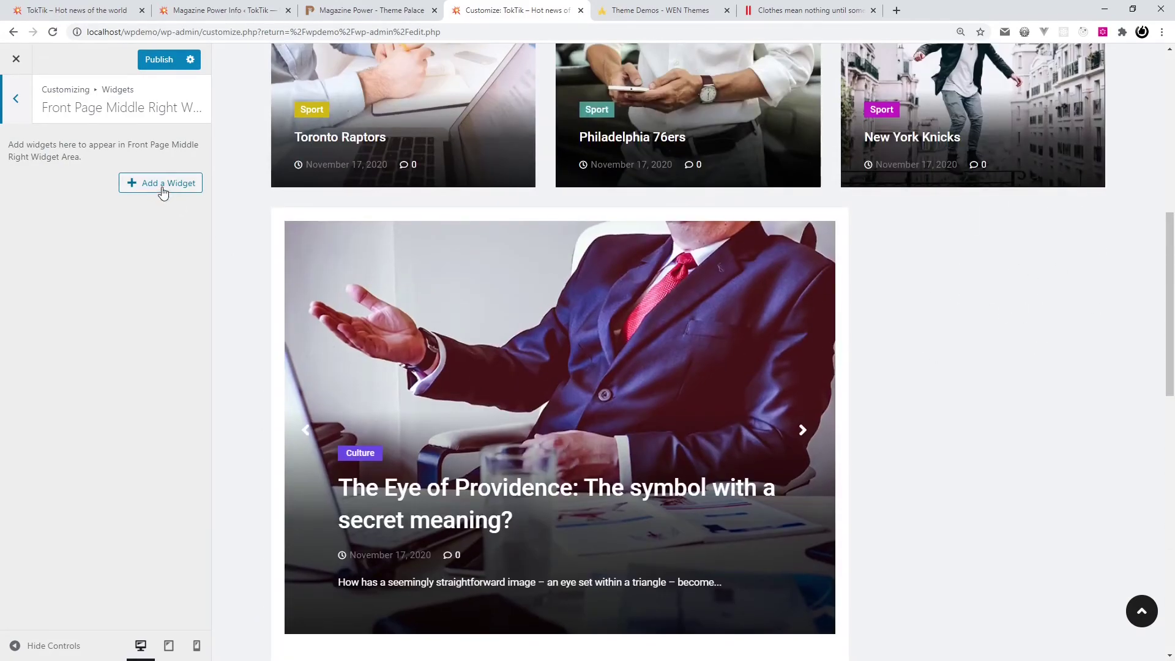
left_click(163, 190)
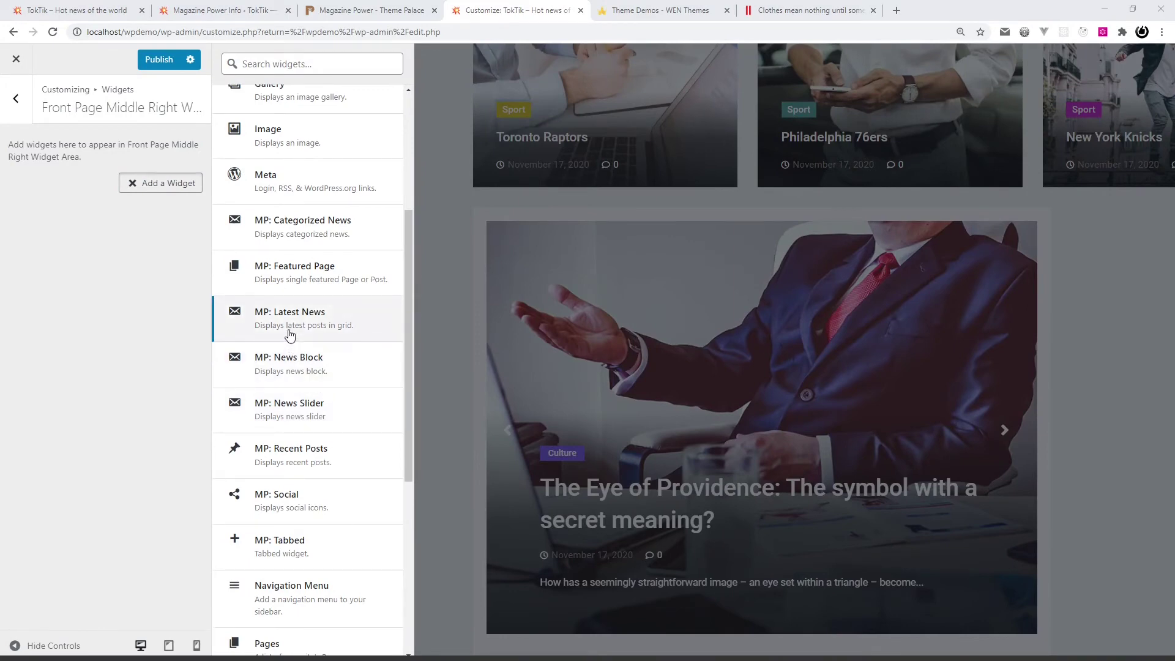
scroll(288, 342, "down", 2)
left_click(282, 421)
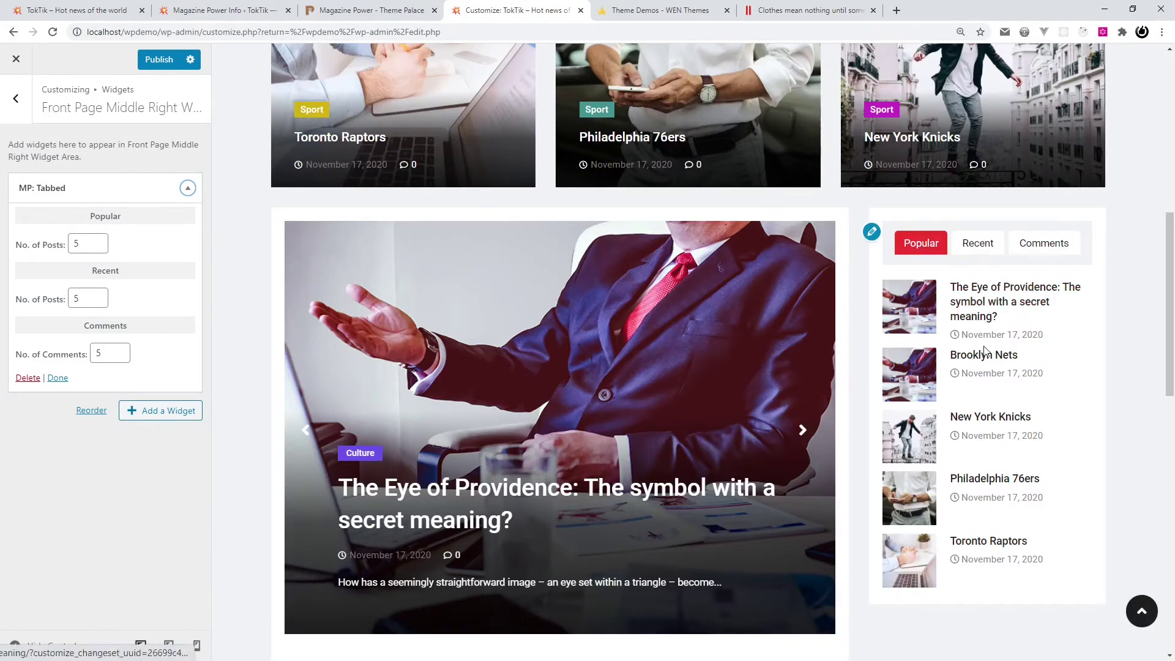
- Check the Recent, Comments and Popular tabs of the tabbed widget in the preview and collapse its settings
left_click(973, 257)
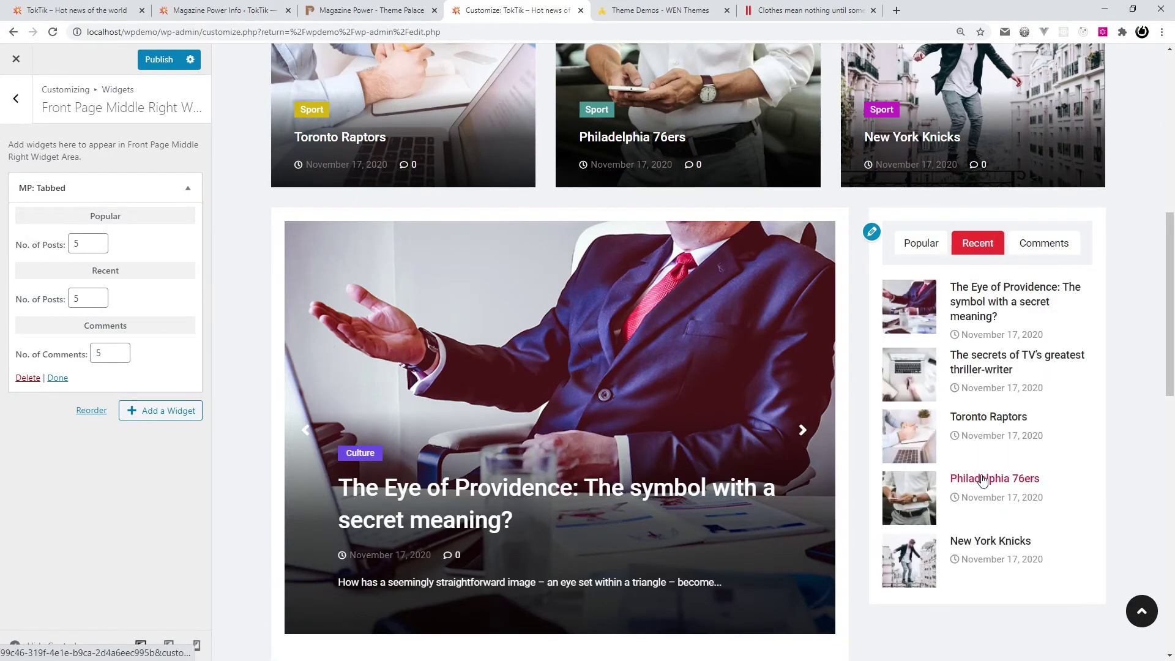
left_click(1038, 252)
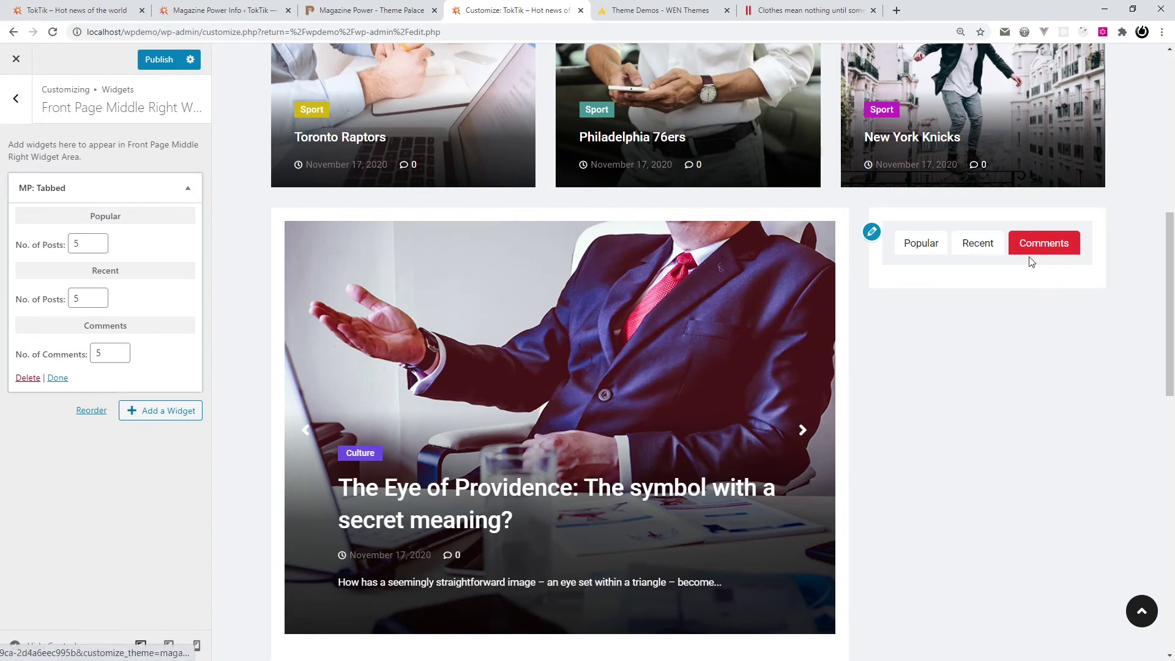
left_click(922, 246)
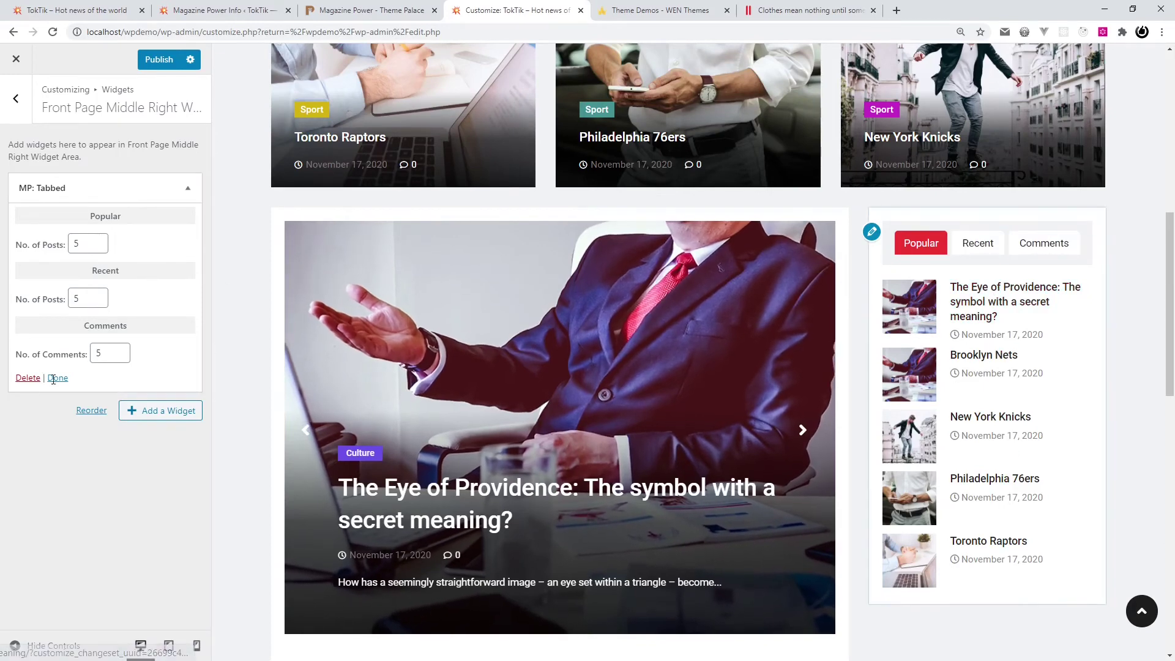
left_click(186, 188)
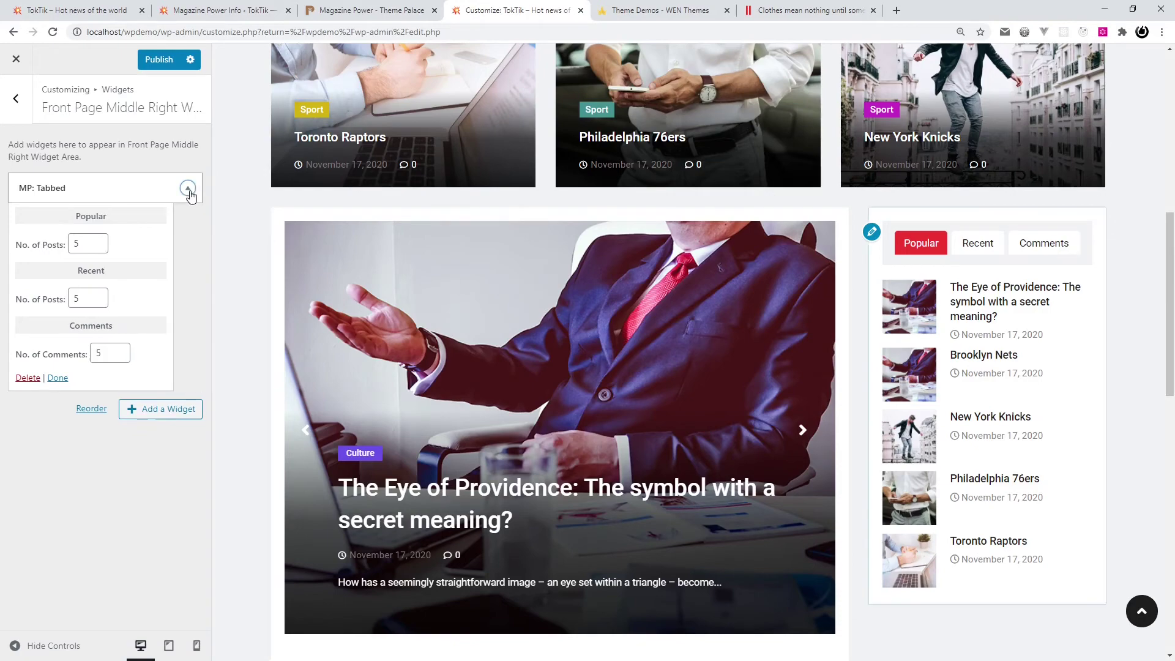
- Examine the right sidebar sections of the Magazine Power theme demo, from the tabbed posts down to the archives
left_click(654, 11)
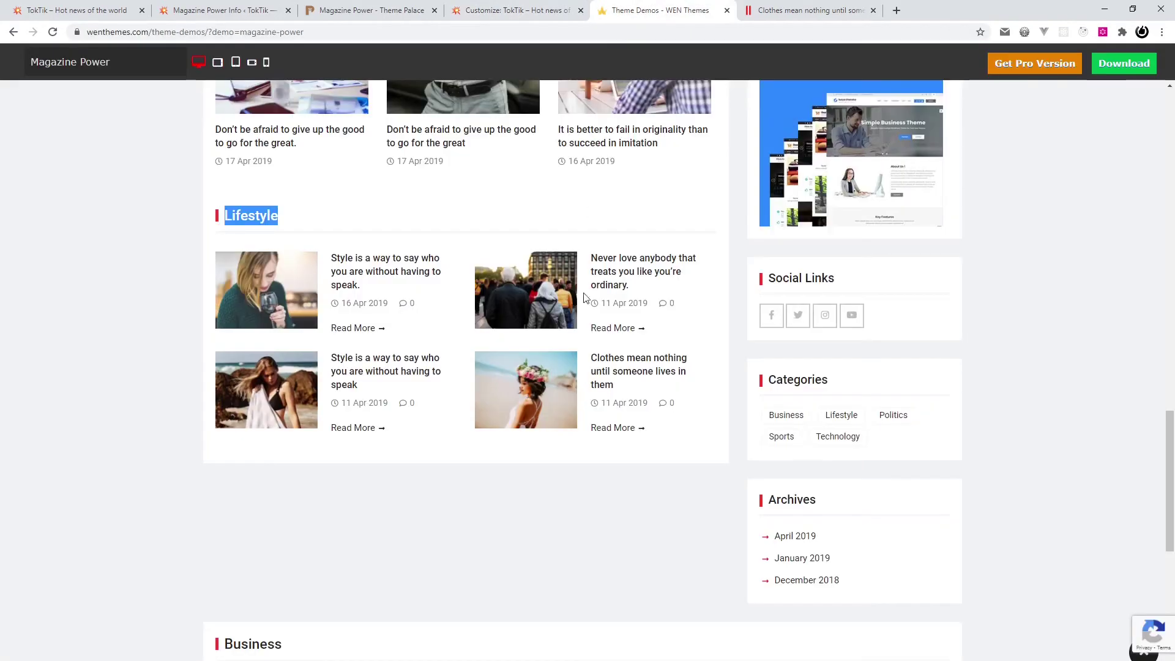
scroll(737, 453, "up", 2)
scroll(736, 444, "up", 4)
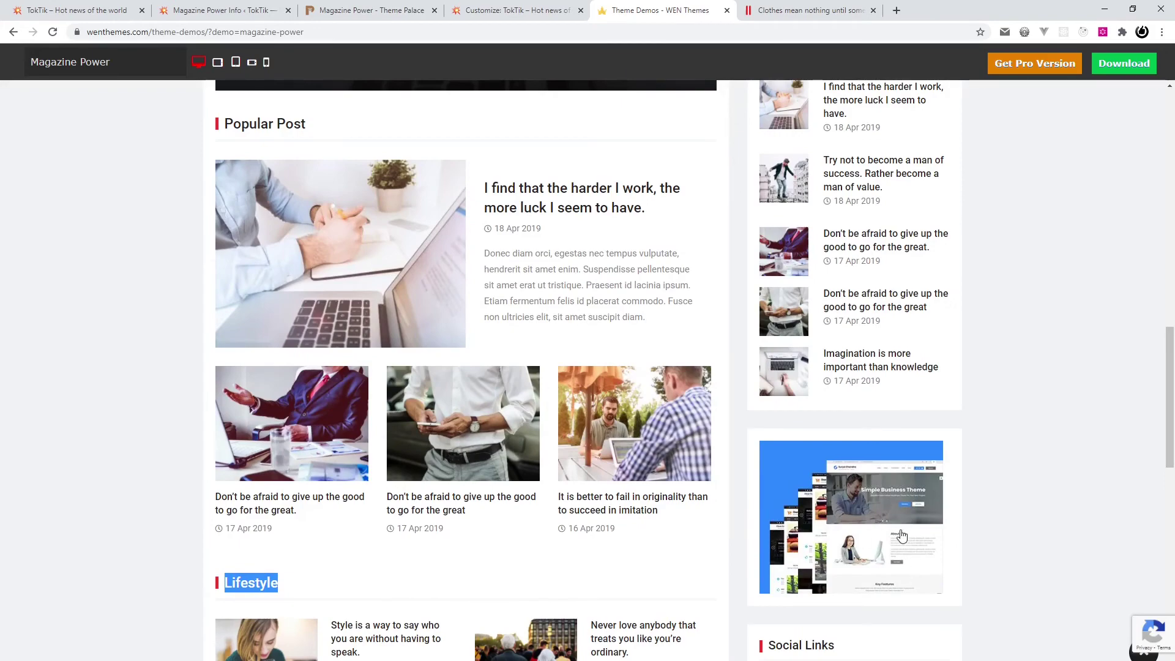
scroll(847, 551, "up", 5)
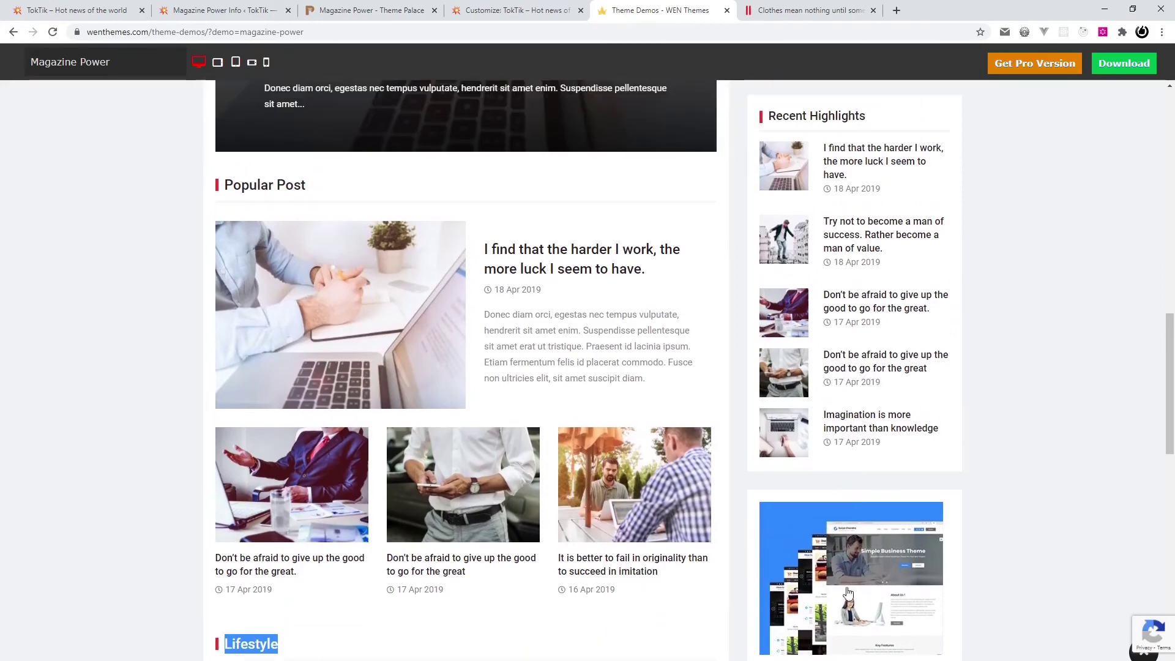
scroll(843, 589, "down", 5)
scroll(844, 586, "down", 4)
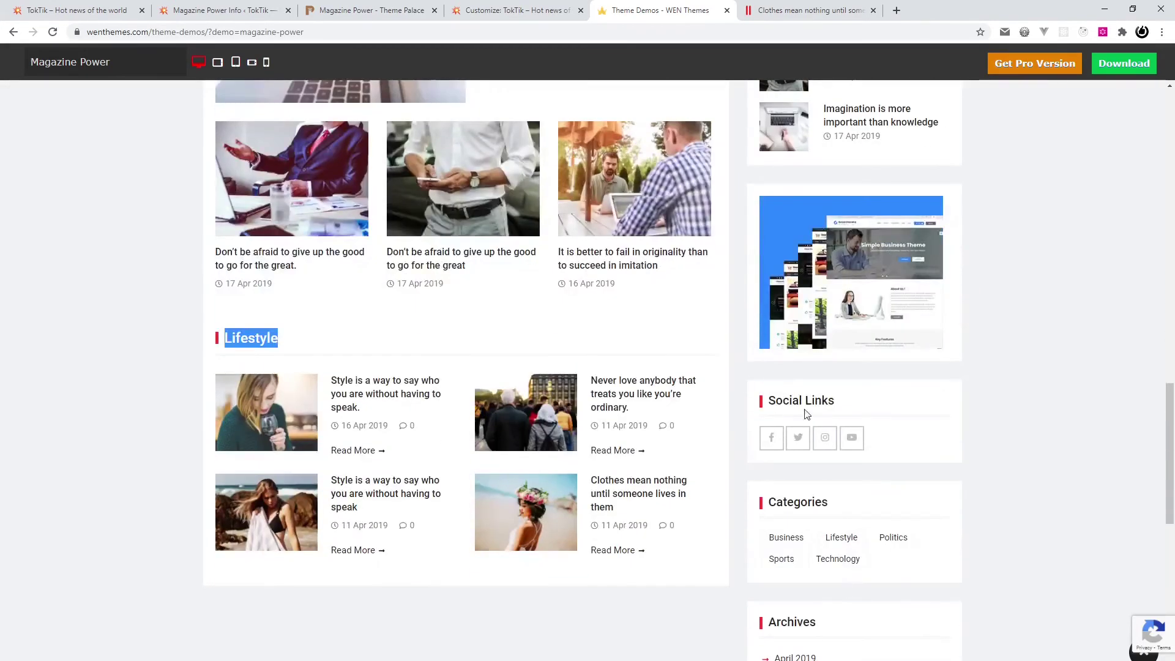
scroll(805, 414, "down", 3)
scroll(821, 465, "up", 12)
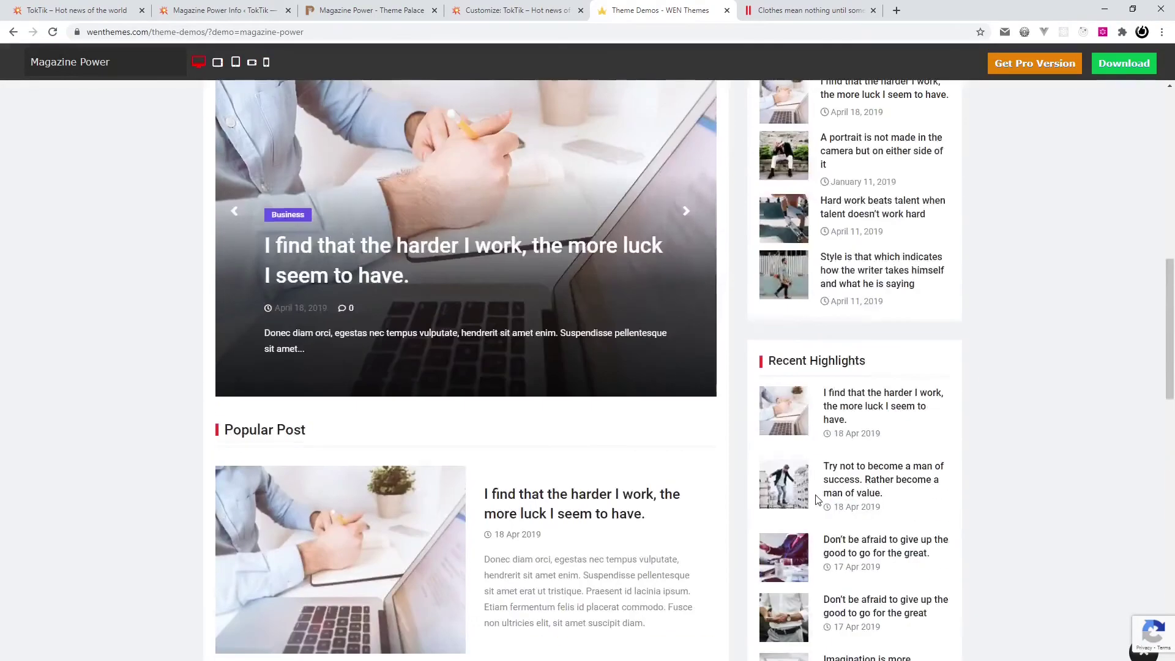
scroll(818, 500, "up", 3)
scroll(816, 504, "down", 4)
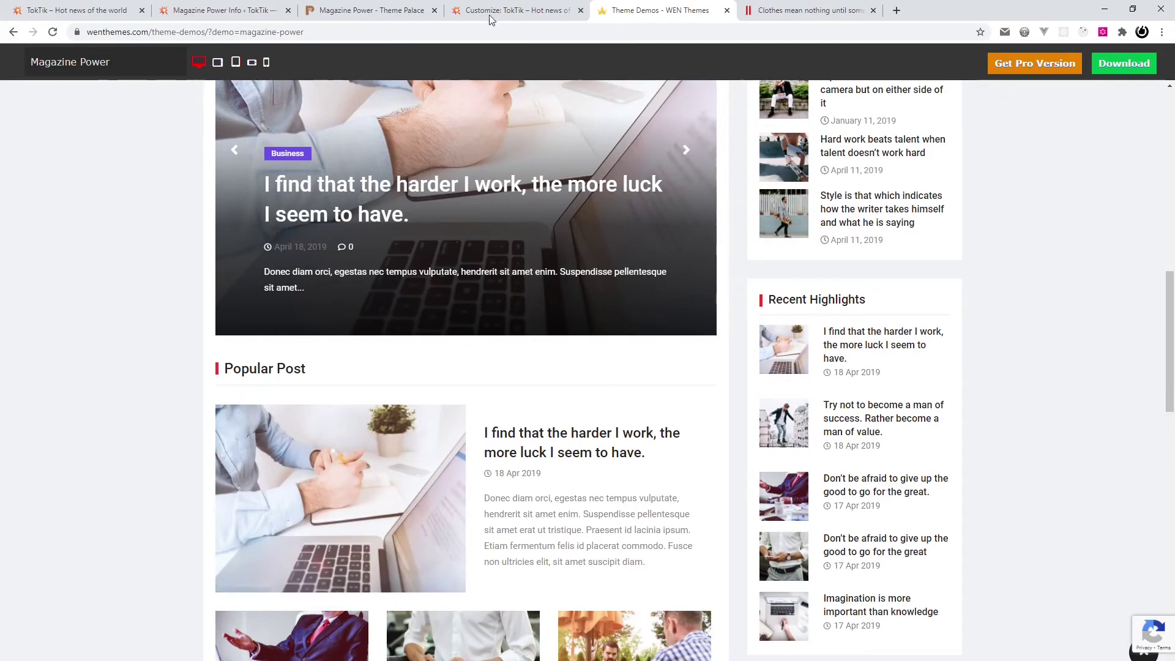
- Return to the Customizer and add the MP: Recent Posts widget to the Front Page Middle Right Widget Area
left_click(514, 10)
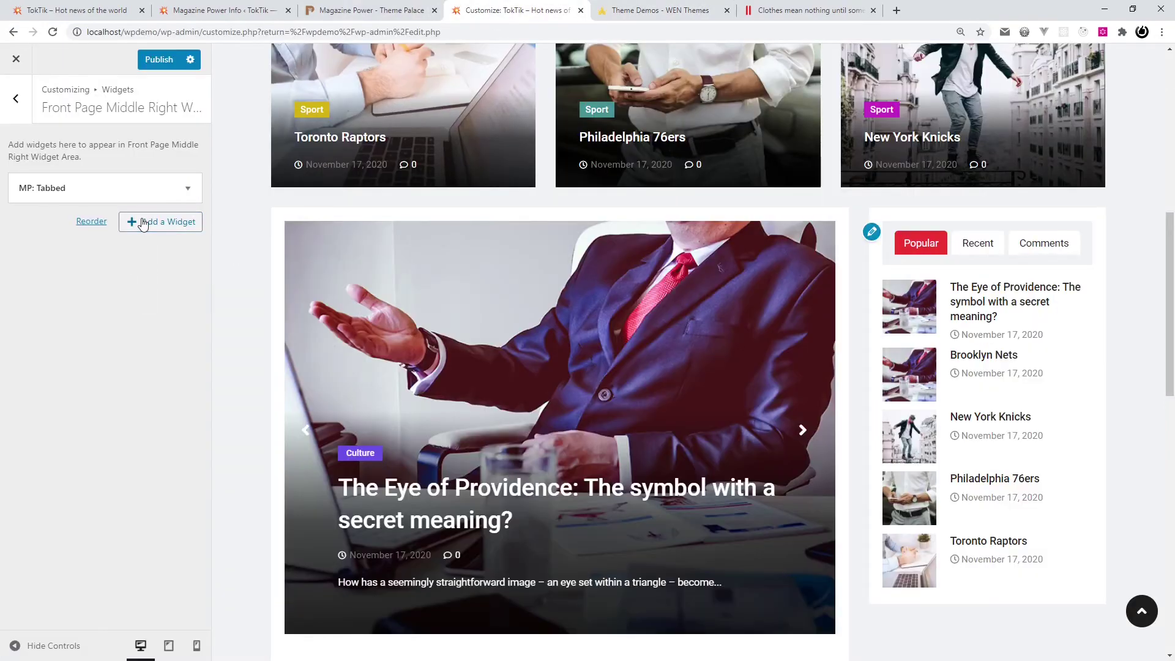
left_click(143, 223)
left_click(309, 335)
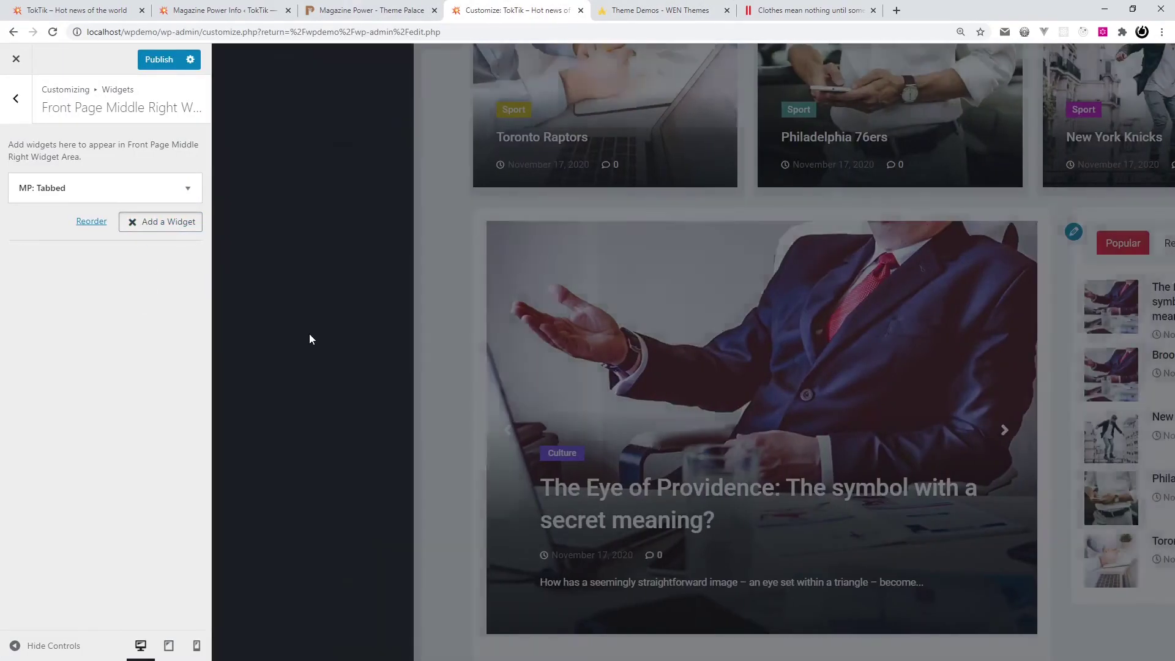
scroll(881, 421, "down", 5)
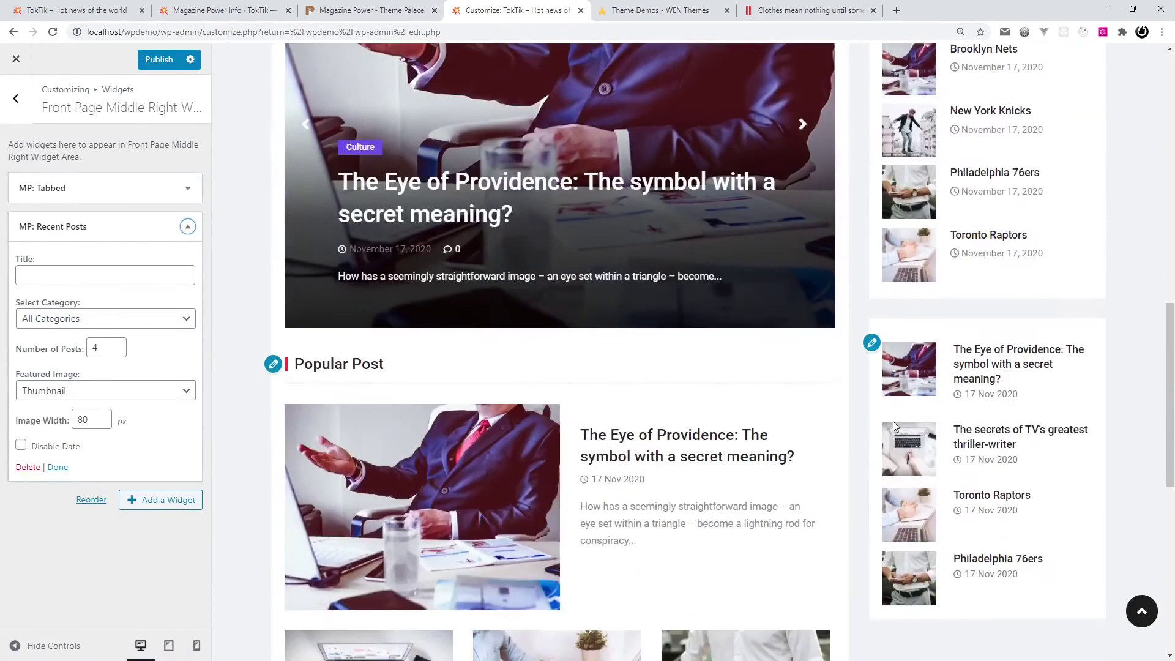
scroll(893, 421, "down", 2)
- Title the MP: Recent Posts widget "Recent post" and collapse its settings
left_click(65, 277)
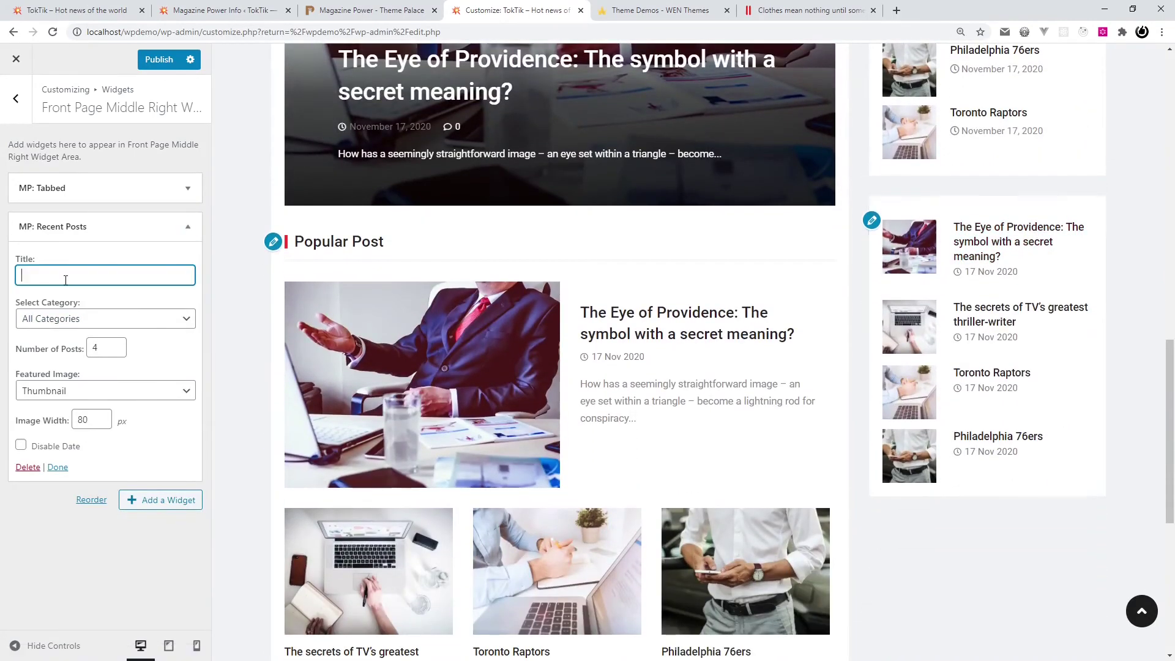
type("Rece")
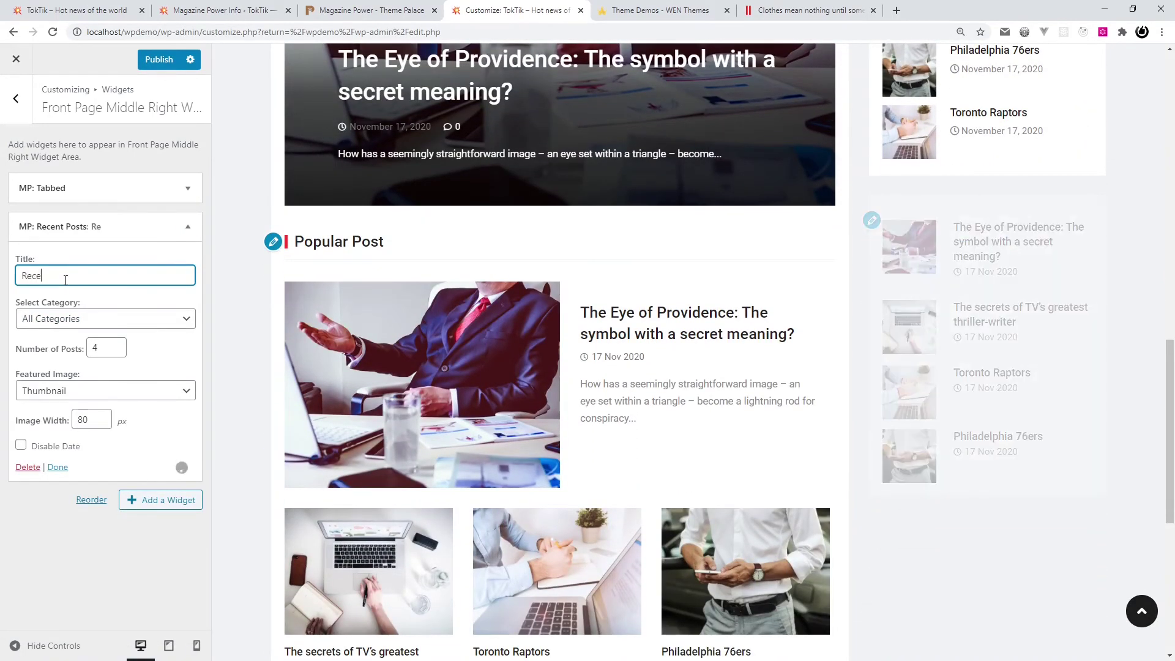
type("nt pos")
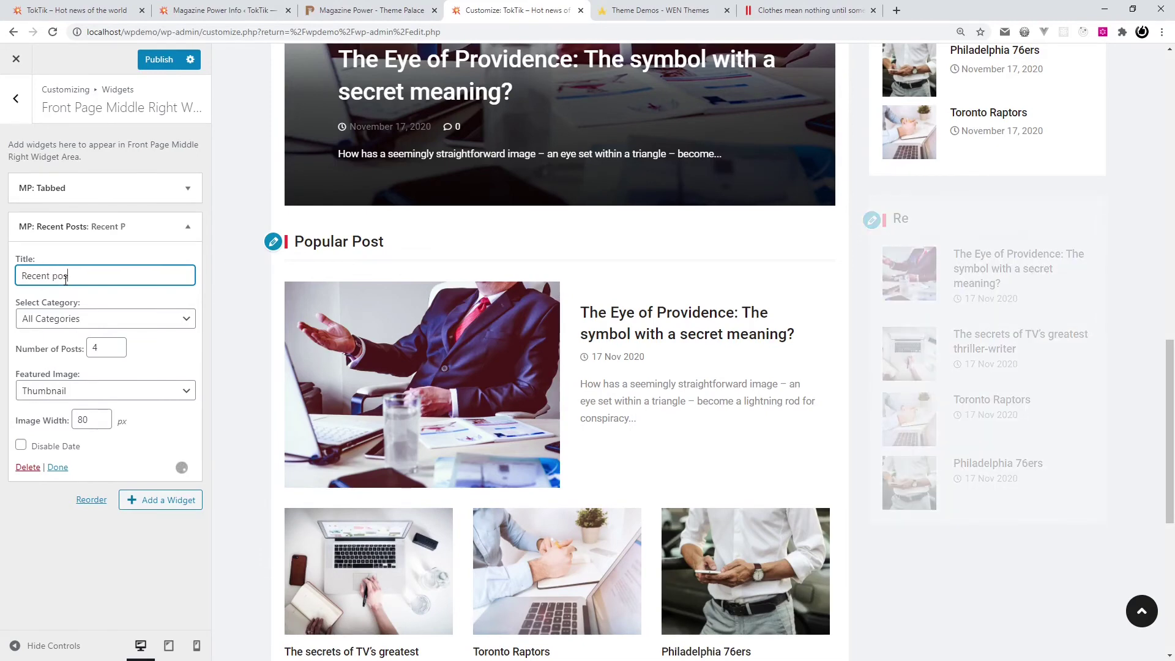
type("t")
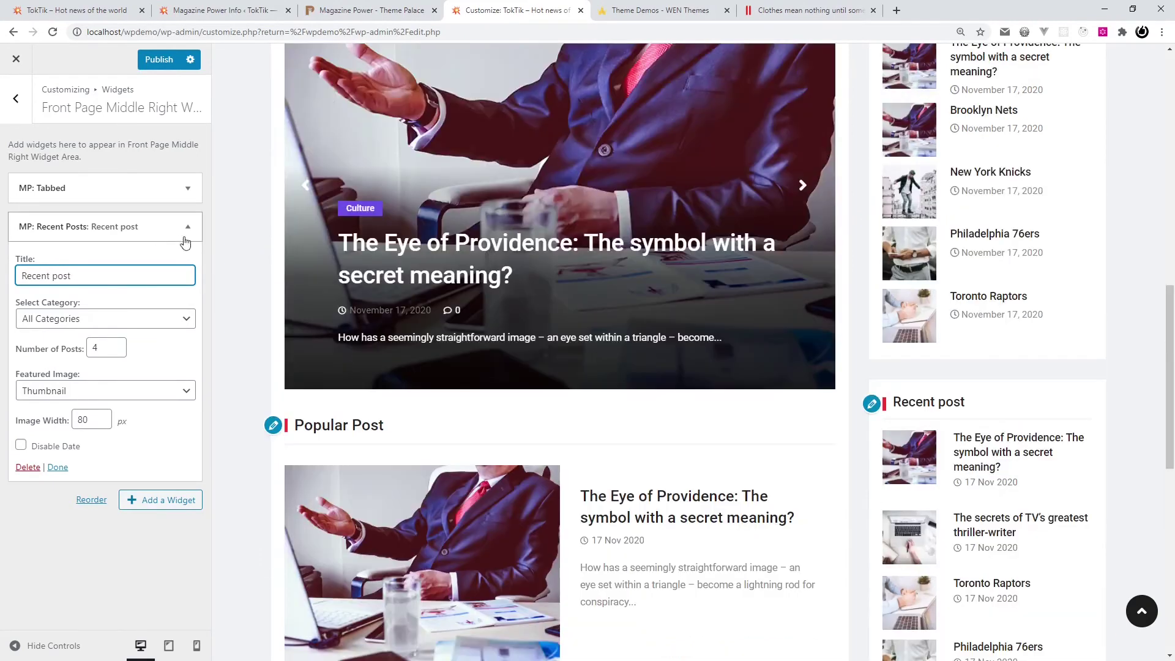
left_click(188, 227)
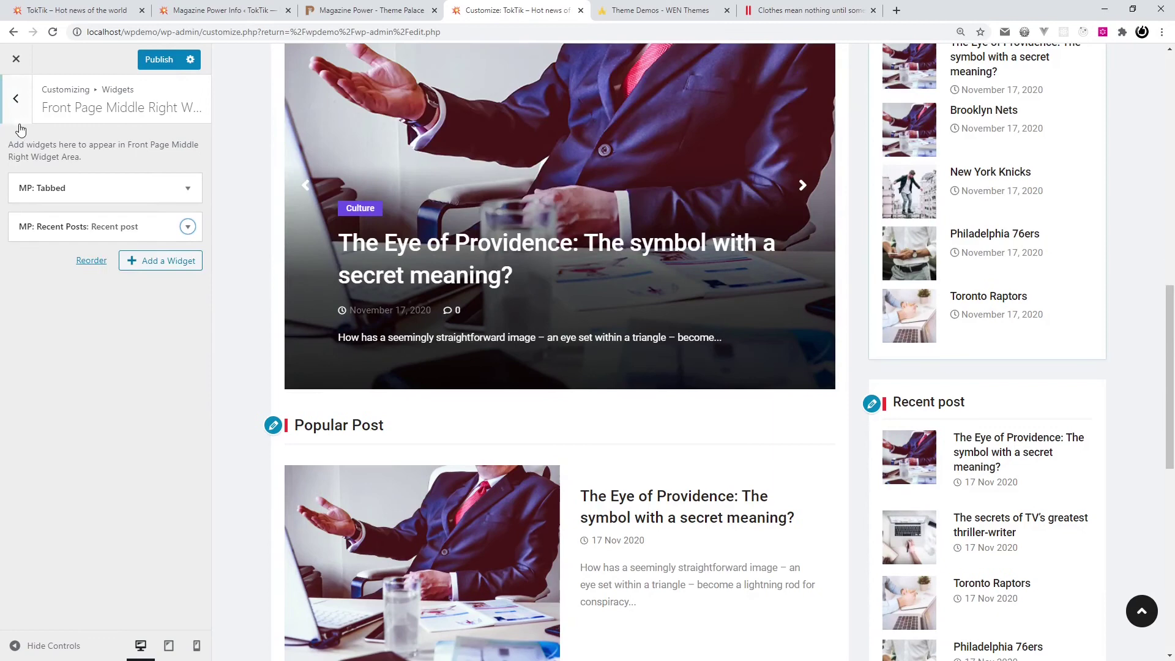
- Add the Search widget to the Front Page Middle Right Widget Area, below the recent posts widget
left_click(161, 263)
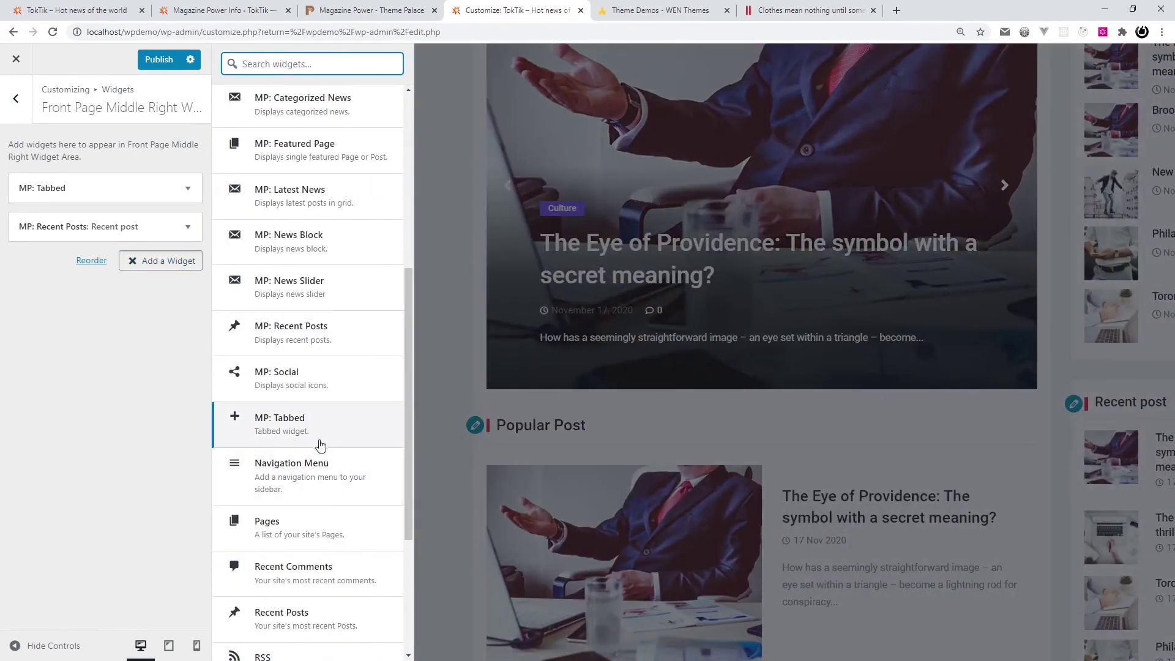
scroll(343, 450, "down", 3)
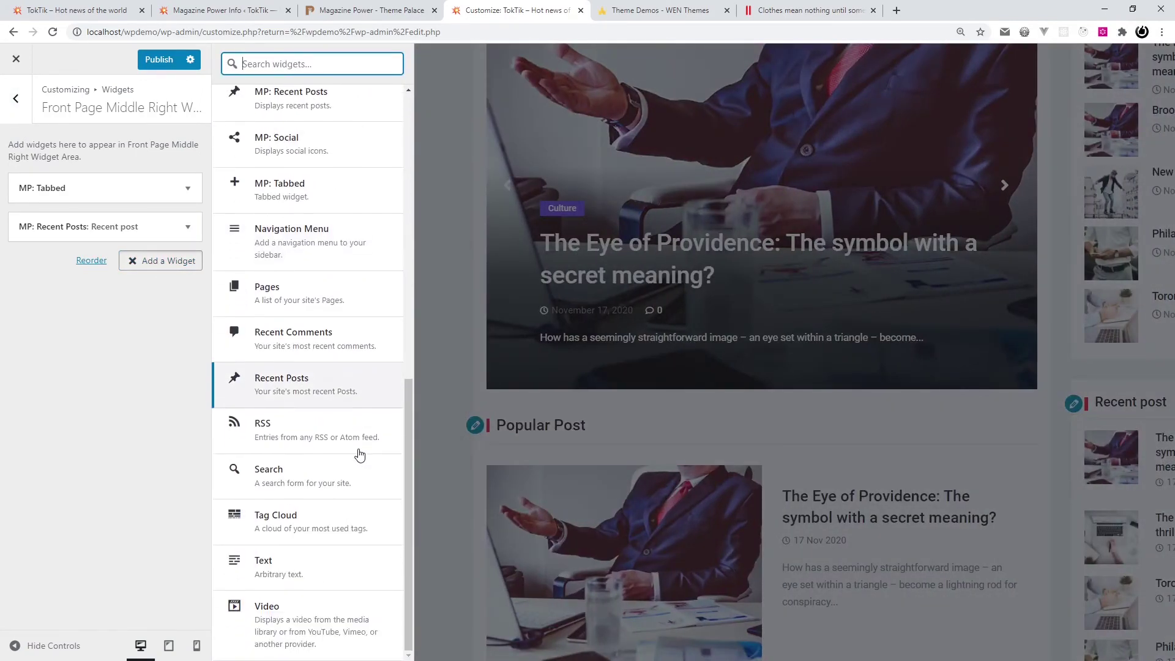
scroll(359, 451, "up", 9)
scroll(355, 439, "down", 10)
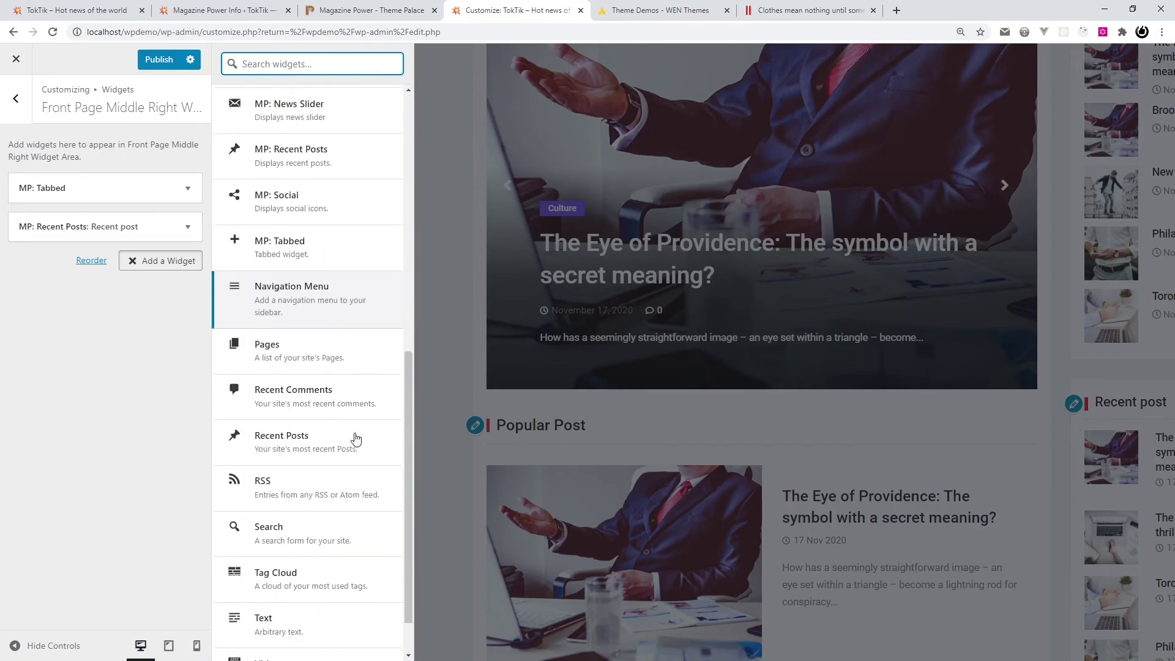
left_click(308, 487)
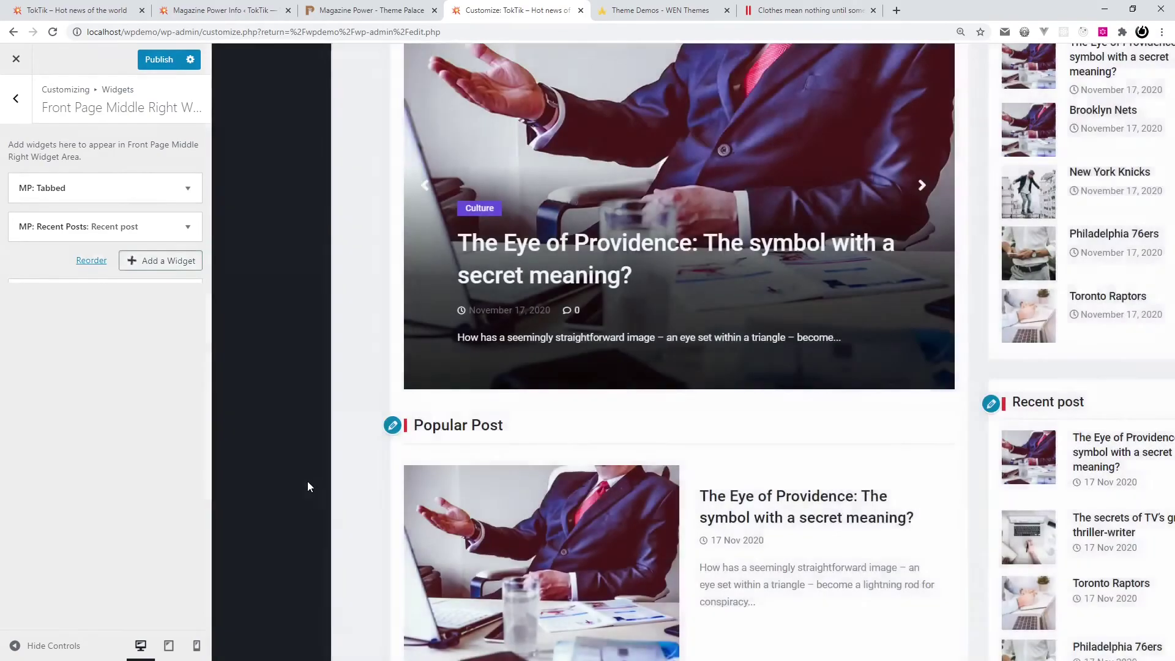
scroll(1052, 428, "down", 5)
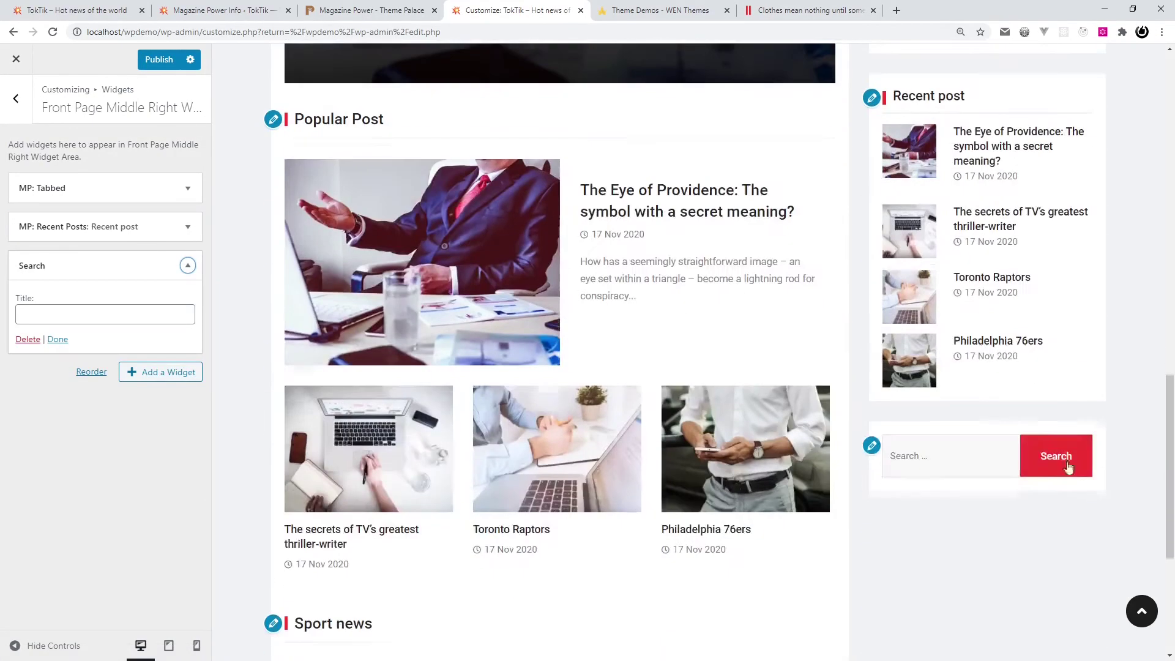
- Move the Search widget above the MP: Tabbed widget, making it first in the Front Page Middle Right Widget Area
scroll(952, 398, "up", 5)
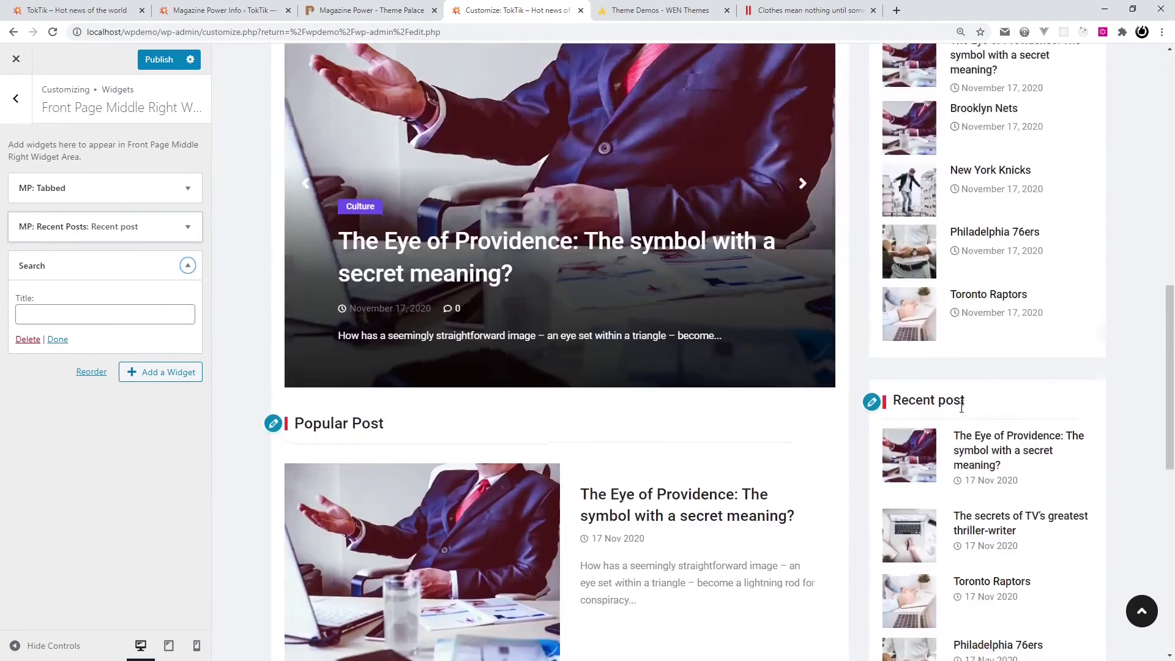
scroll(949, 333, "up", 5)
left_click_drag(63, 264, 80, 187)
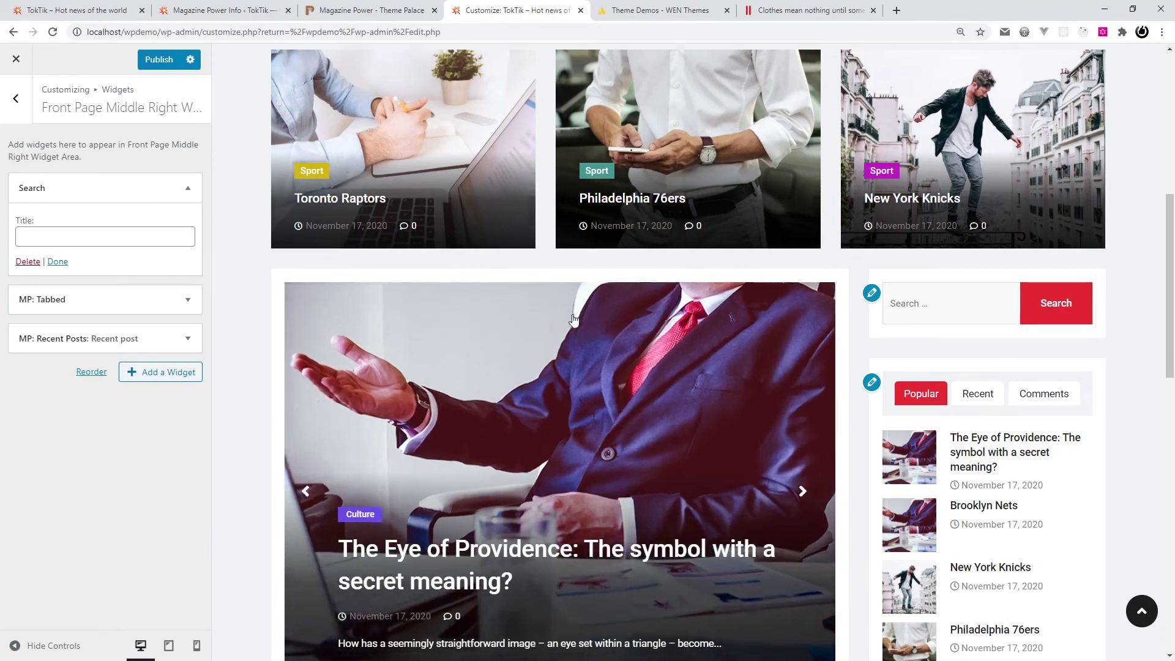
scroll(665, 500, "down", 5)
- Look at the theme demo's full-width Business section above the footer and return to the Customizer
left_click(652, 10)
scroll(608, 296, "down", 15)
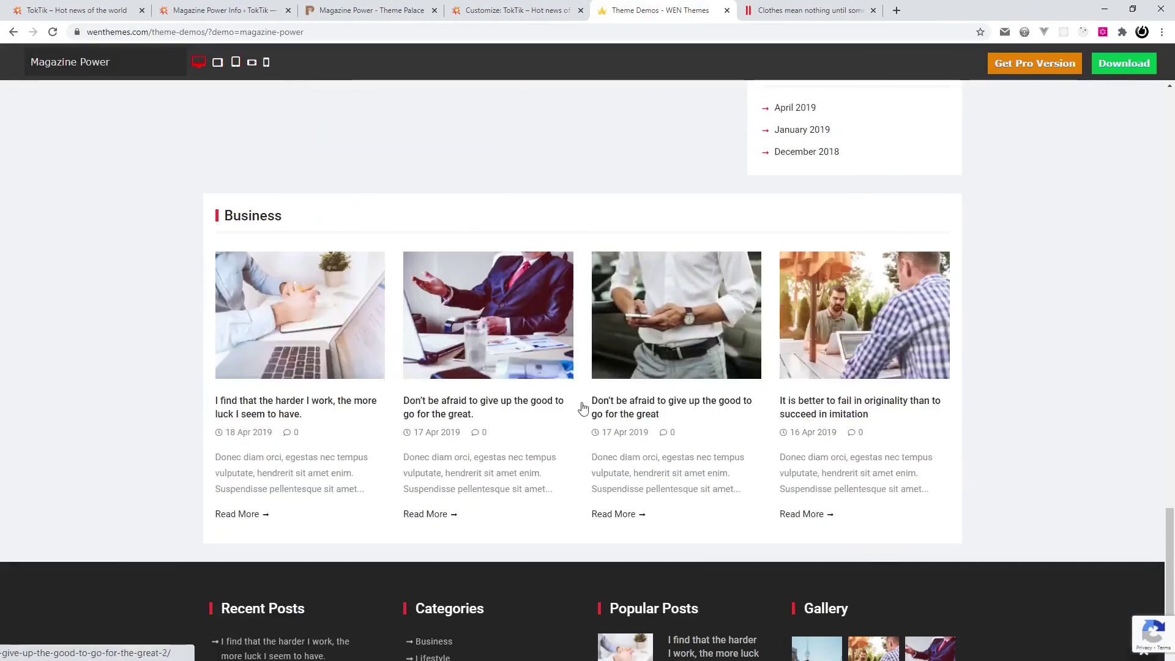
left_click(497, 11)
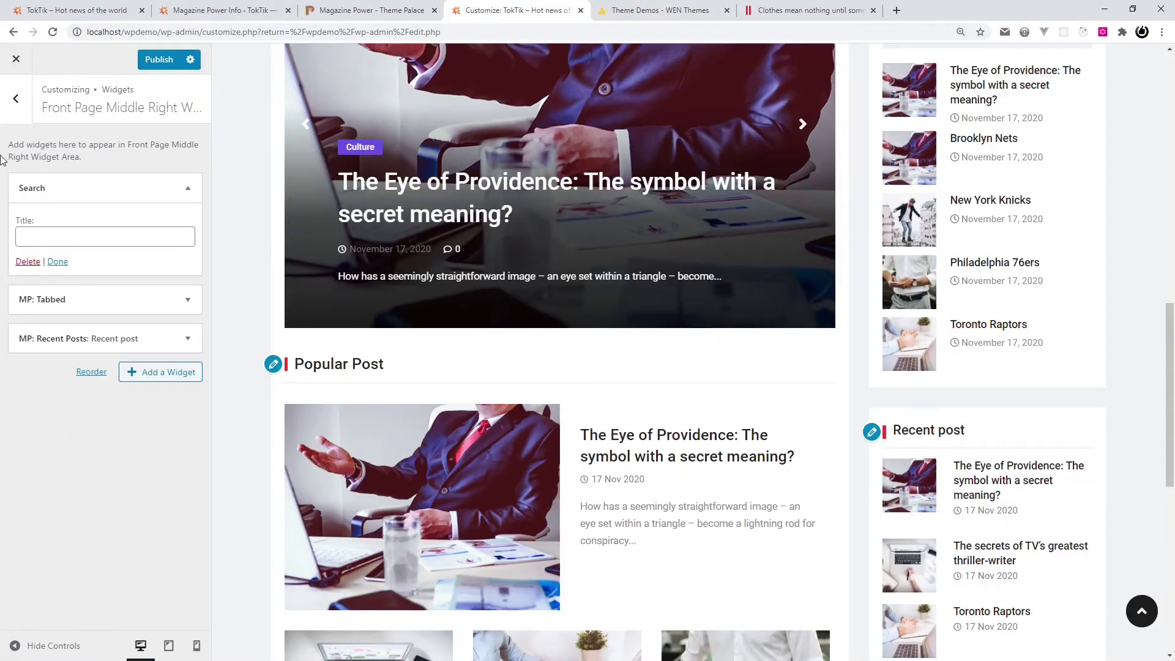
- Open the Front Page Bottom Widget Area and compare the end of the preview with the demo's Business section
left_click(16, 98)
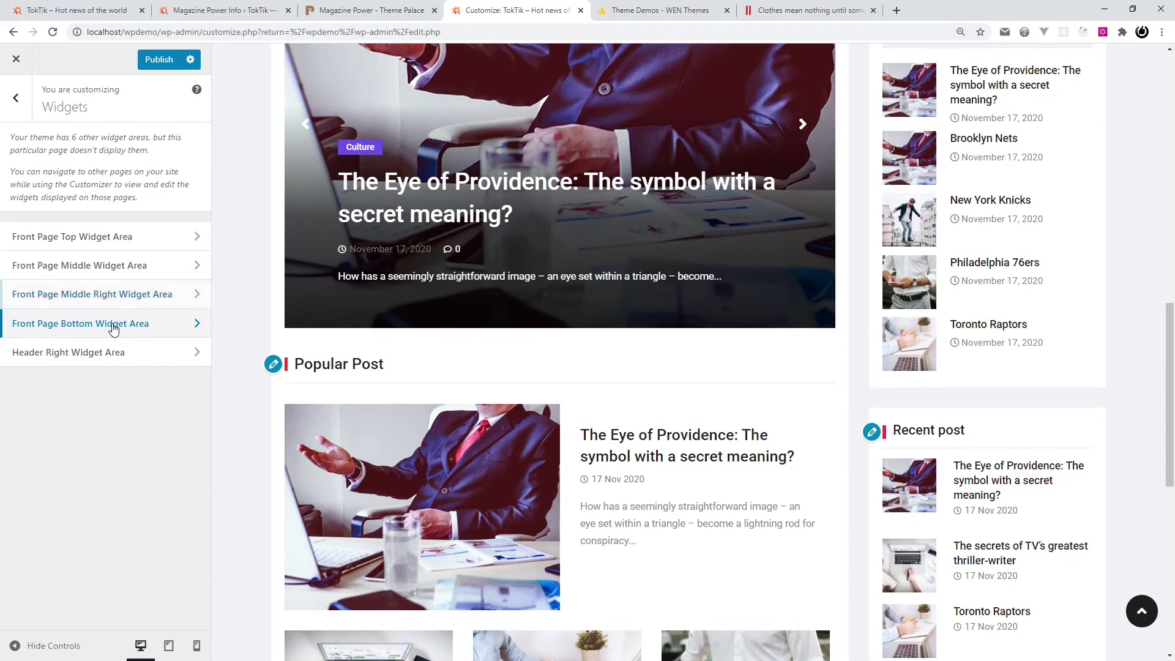
left_click(114, 329)
scroll(346, 349, "down", 10)
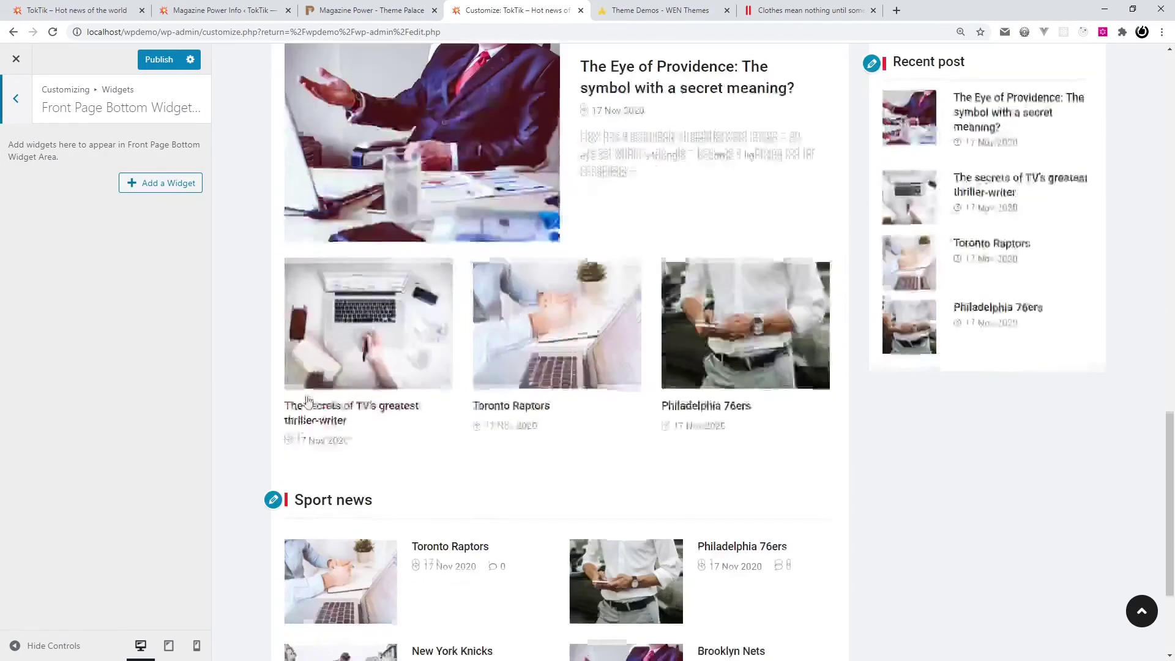
left_click(627, 11)
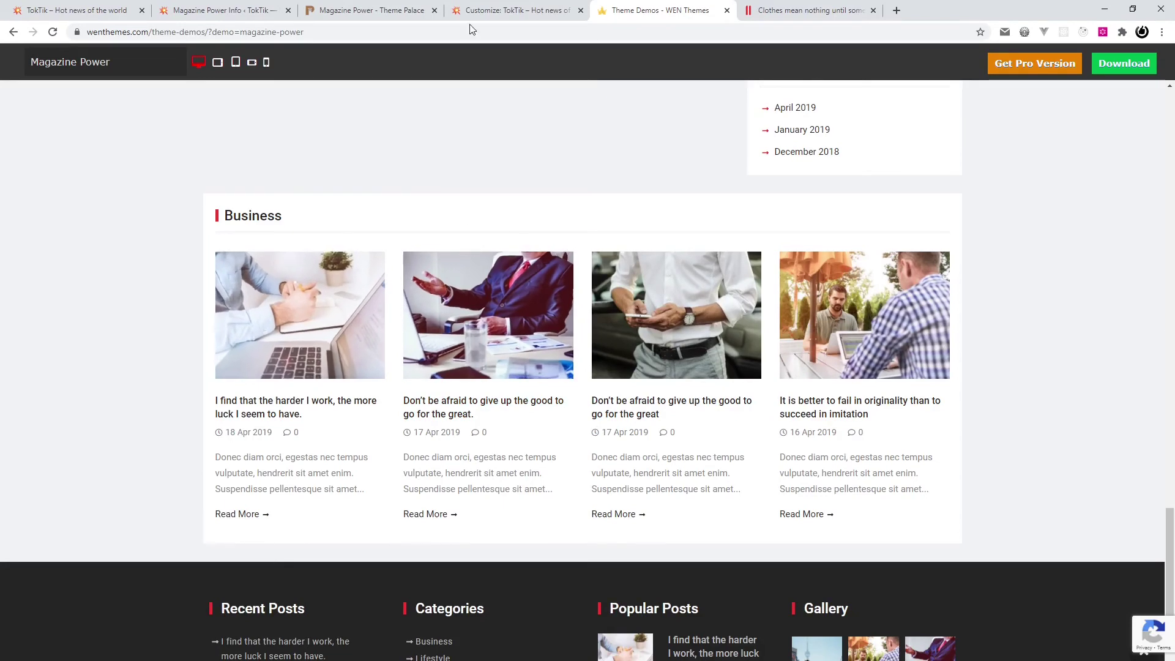
left_click(525, 11)
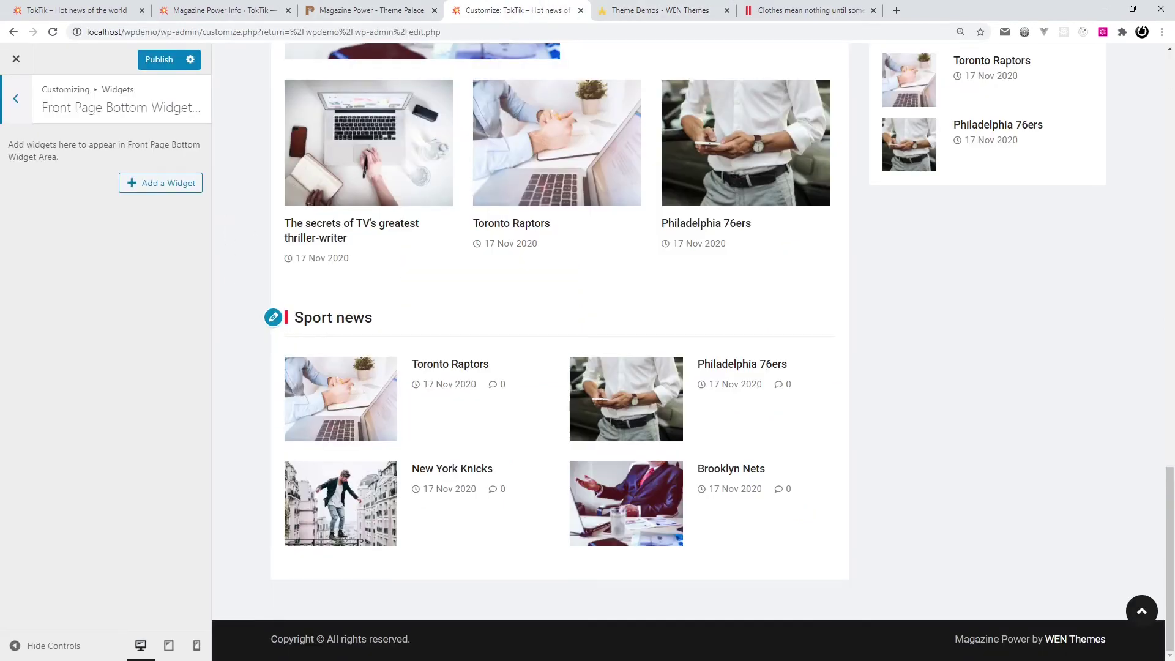
- Add the MP: Latest News widget to the Front Page Bottom Widget Area
key("super")
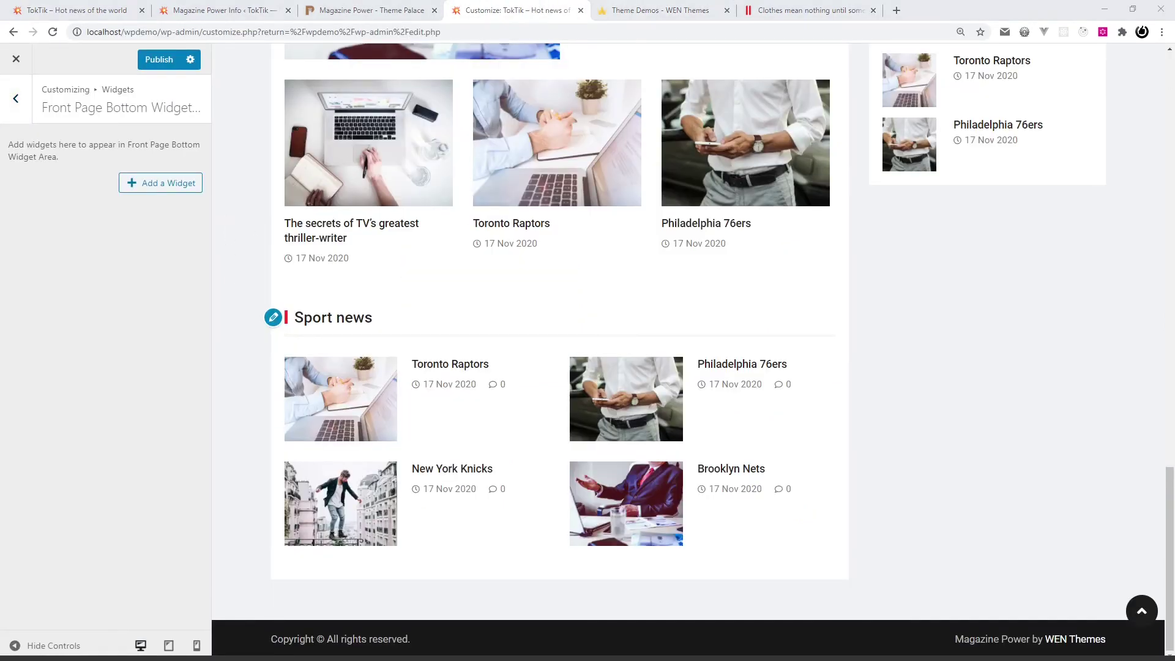
scroll(335, 321, "up", 4)
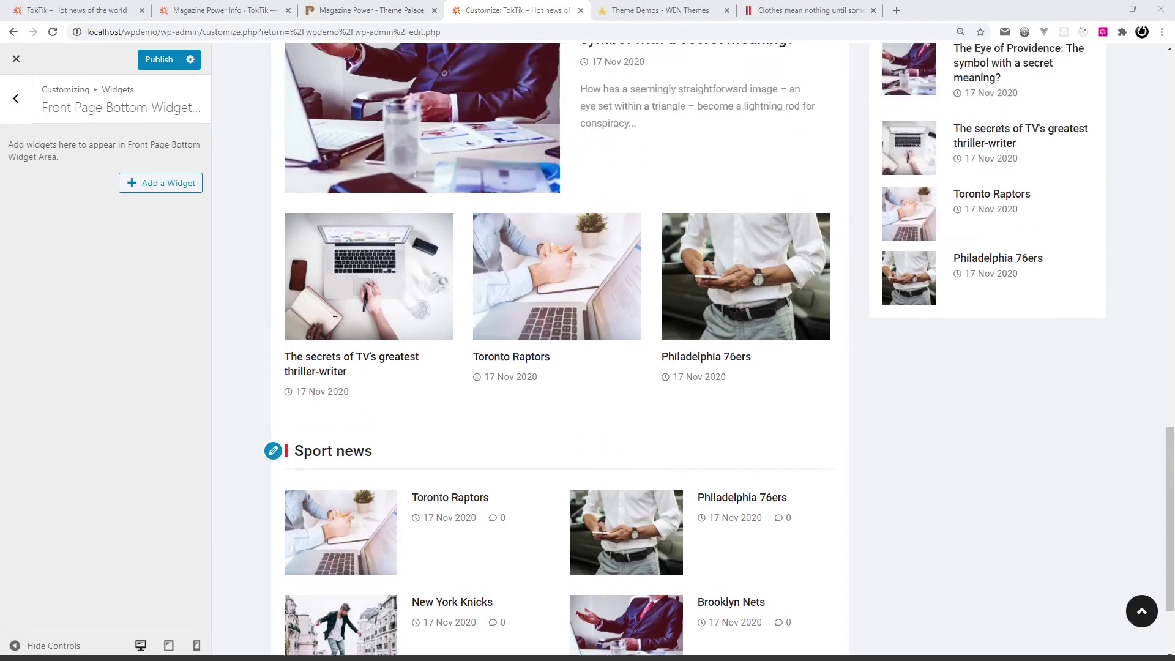
left_click(152, 185)
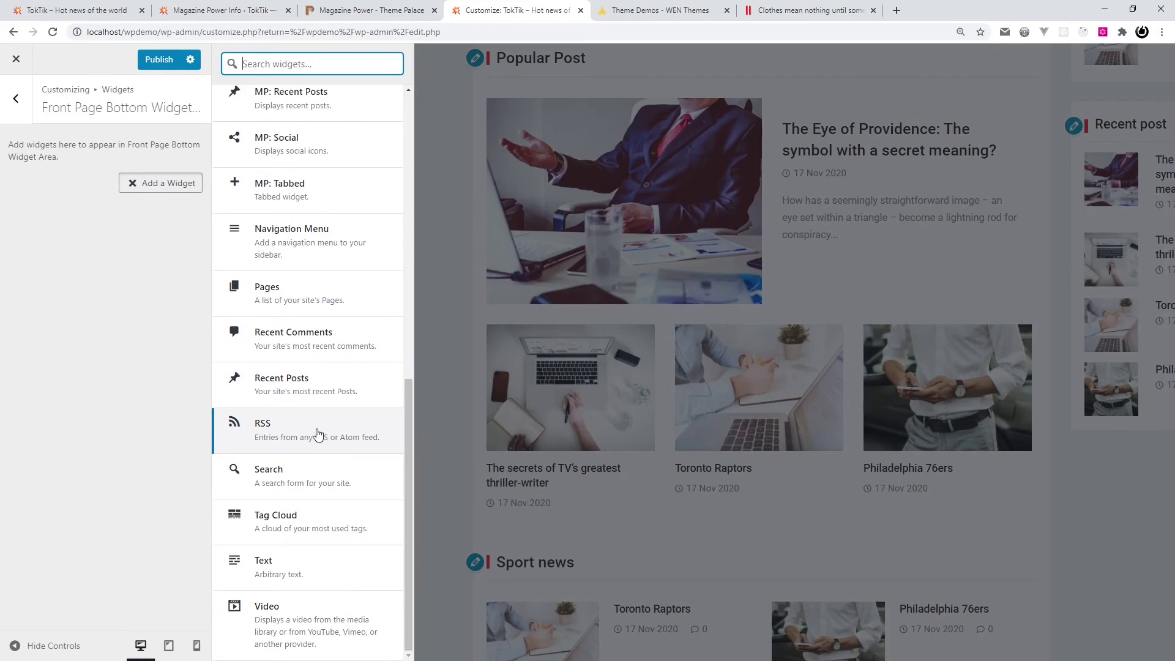
scroll(315, 435, "up", 4)
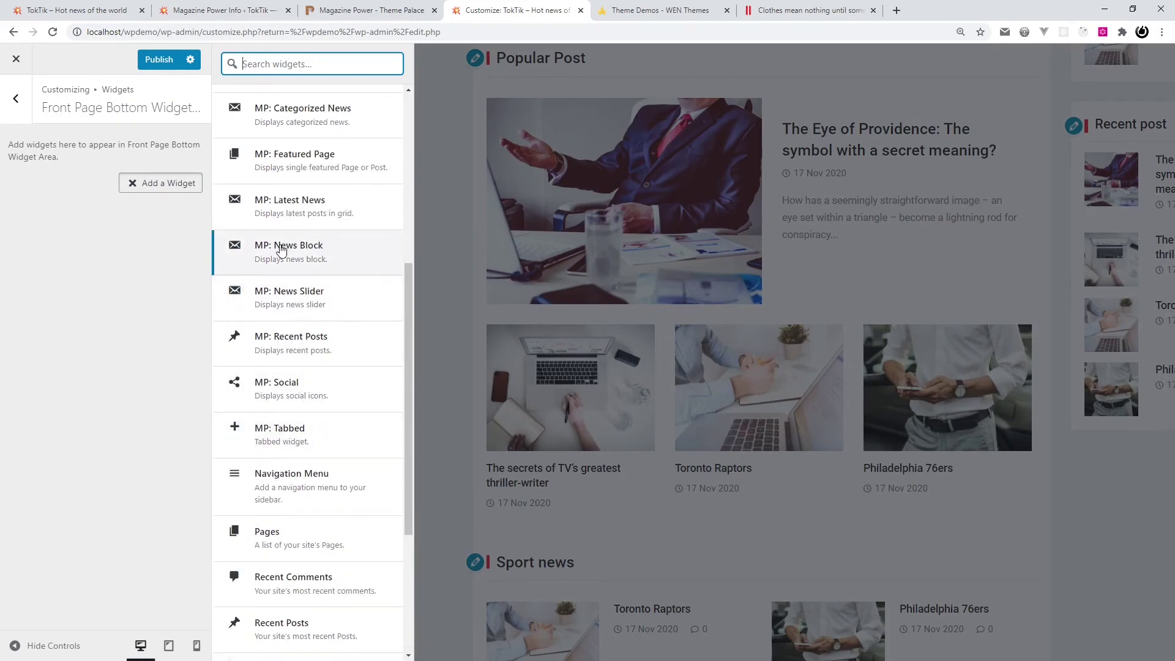
left_click(307, 210)
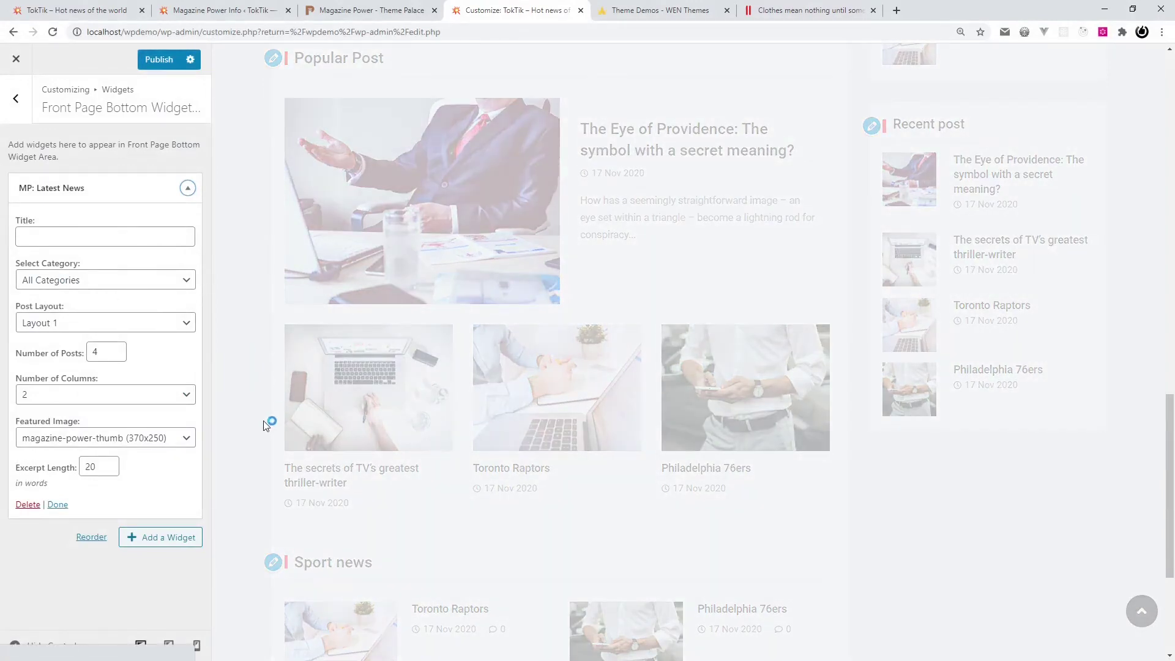
scroll(269, 537, "down", 4)
scroll(269, 537, "down", 1)
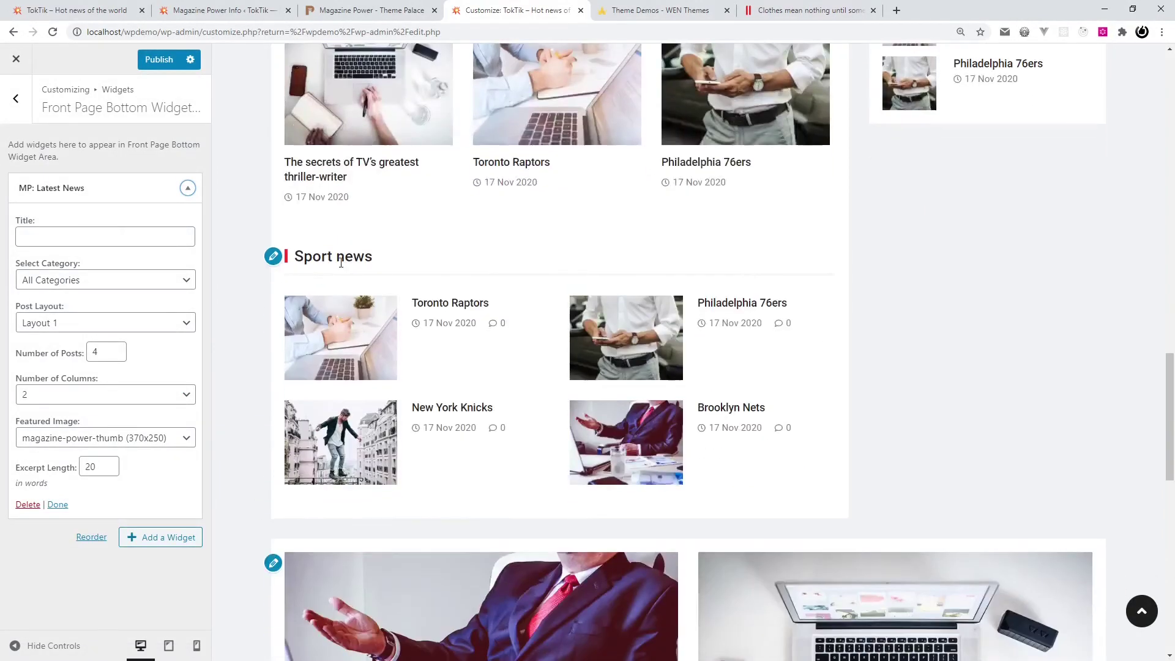
scroll(262, 375, "down", 4)
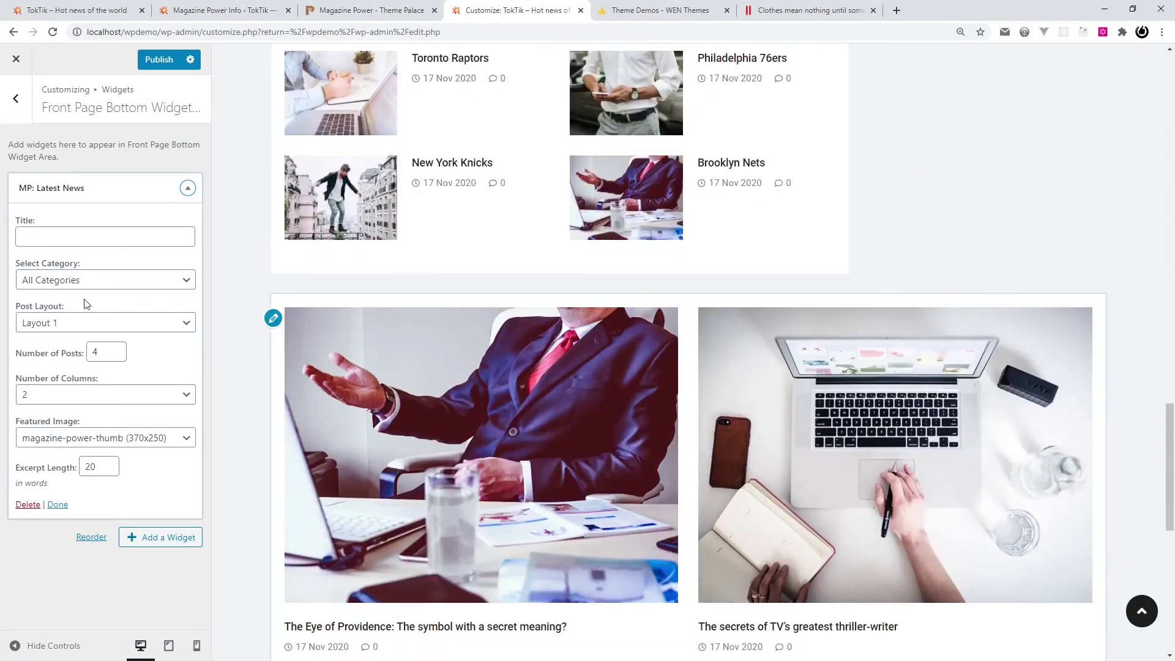
- Set the MP: Latest News widget's category to Culture and its title to "Culture news"
left_click(121, 280)
left_click(98, 322)
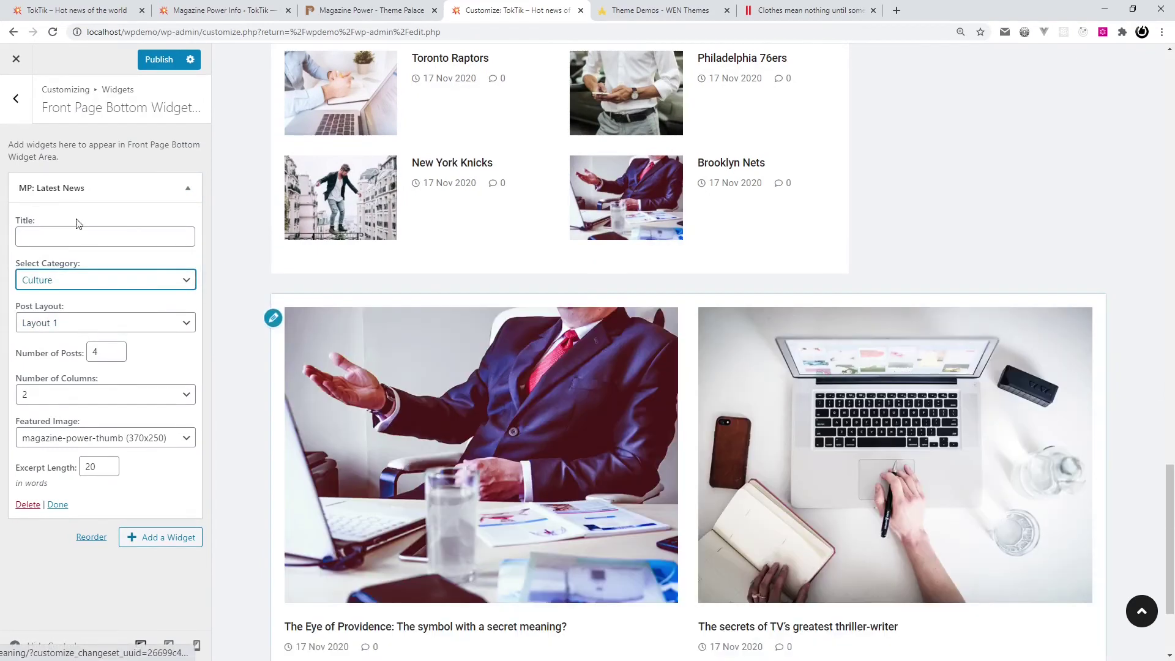
left_click(87, 240)
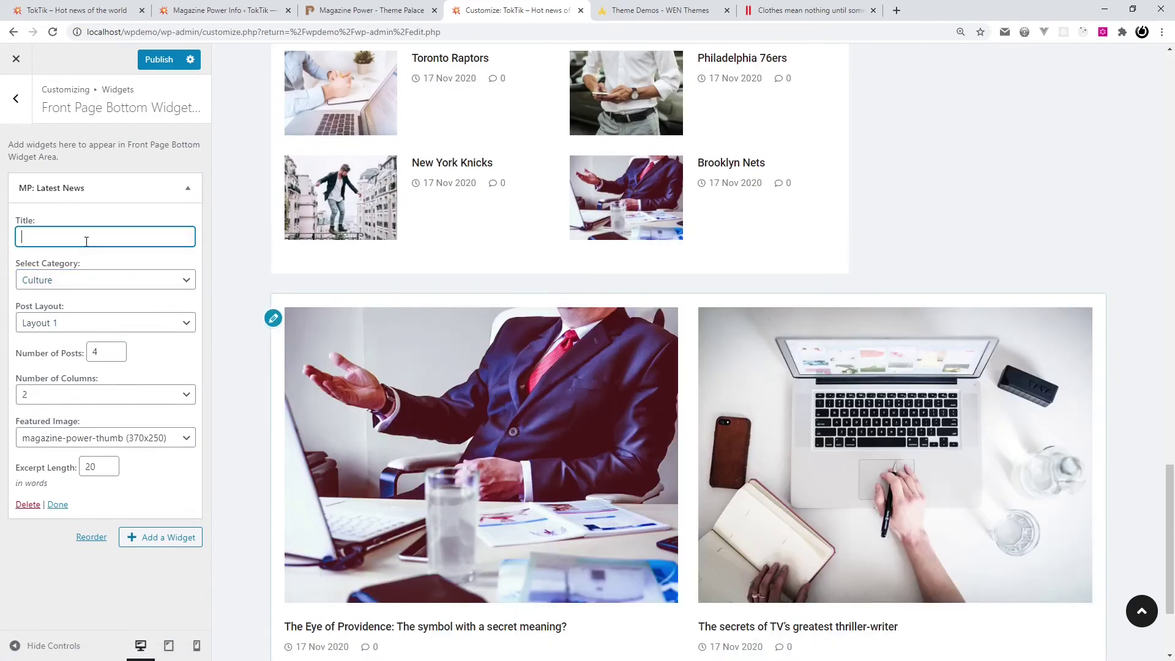
type("Cul")
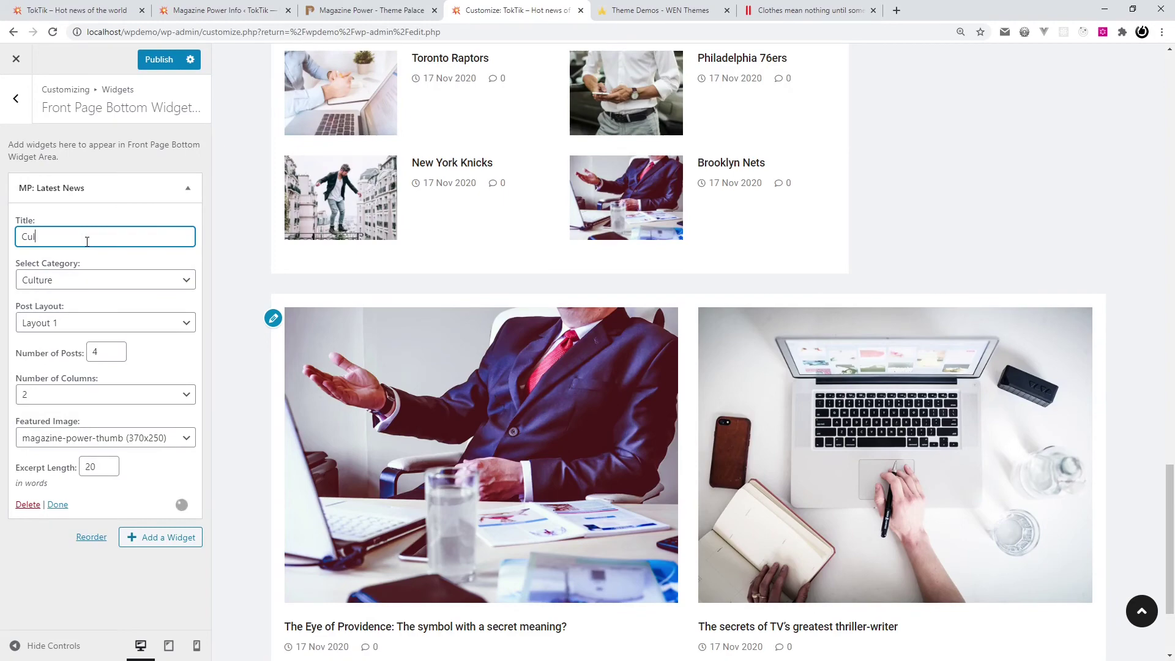
type("ture news")
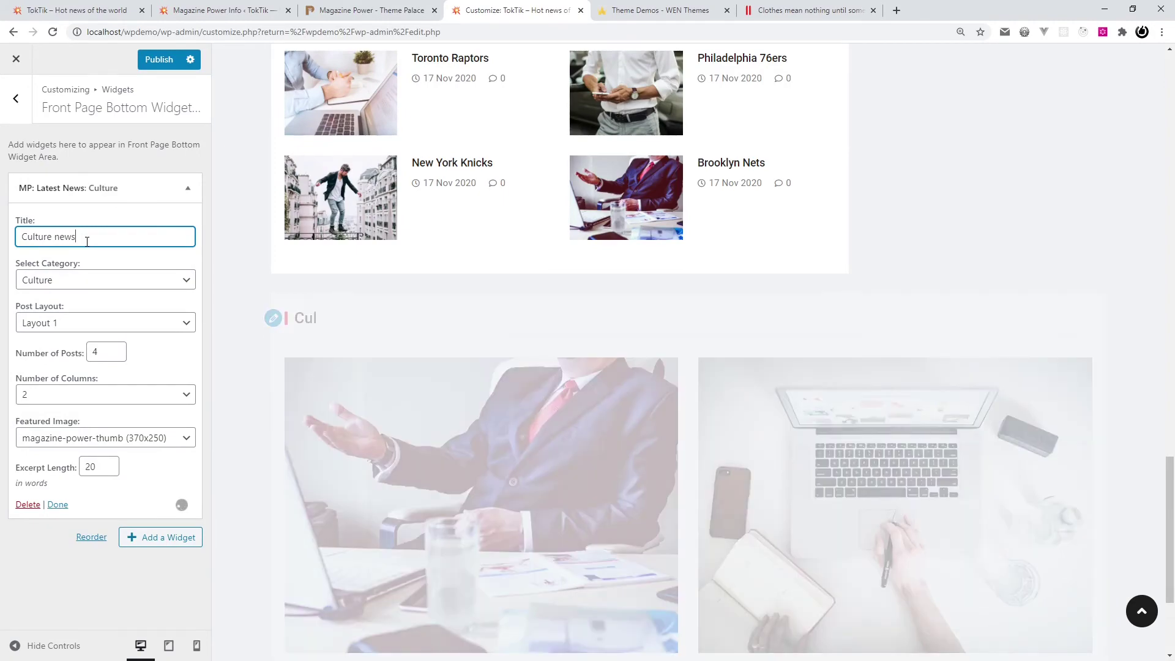
scroll(249, 357, "down", 3)
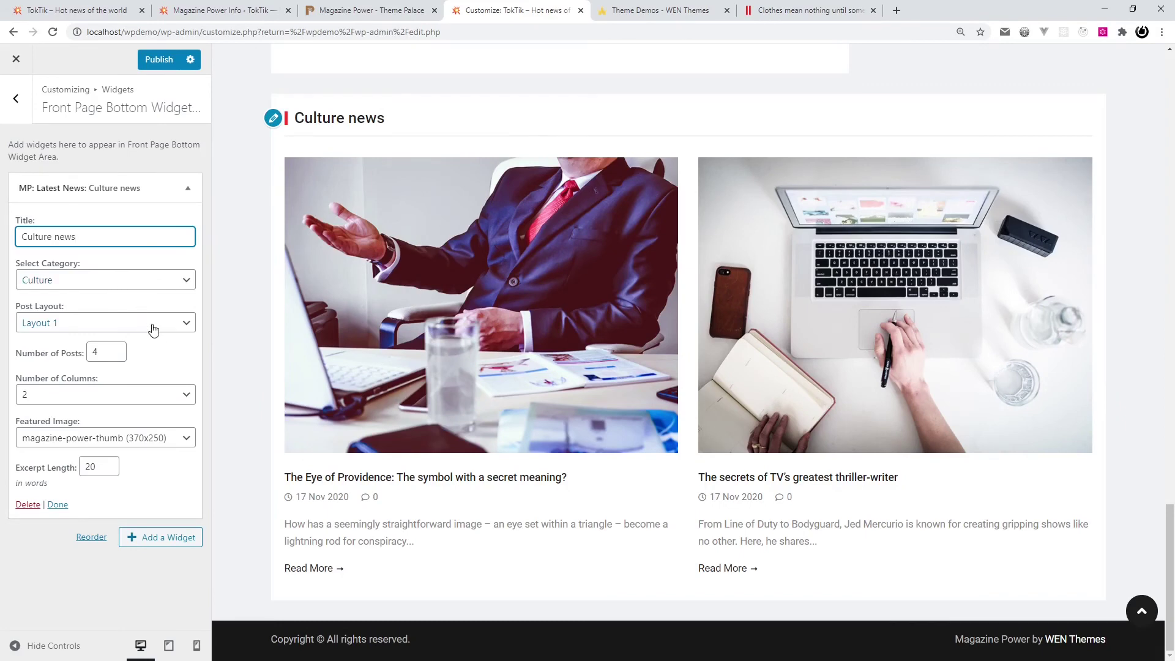
- Switch the Culture news widget's post layout to Layout 2 and check its column and featured image options
left_click(105, 325)
left_click(107, 347)
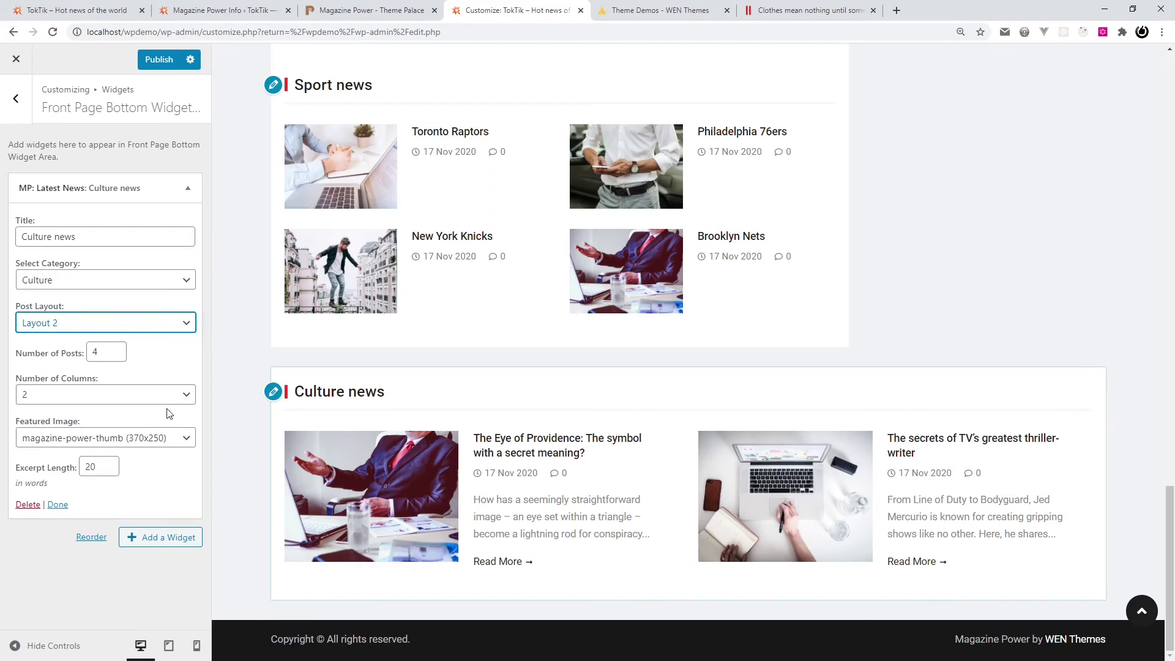
left_click(183, 394)
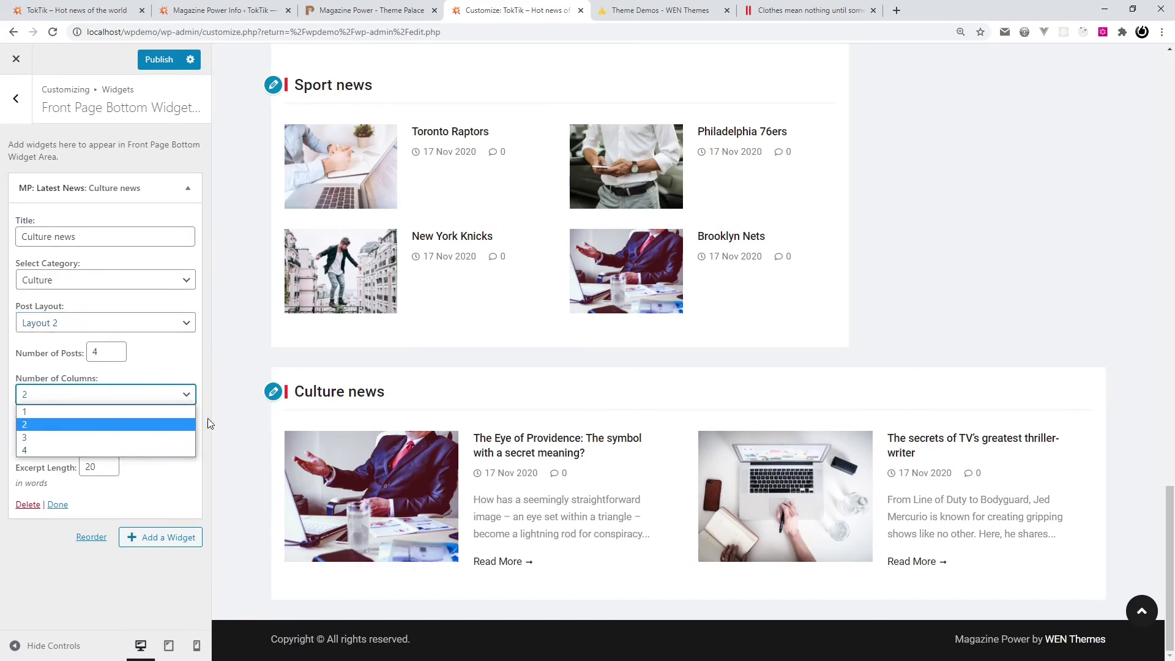
left_click(193, 374)
left_click(116, 449)
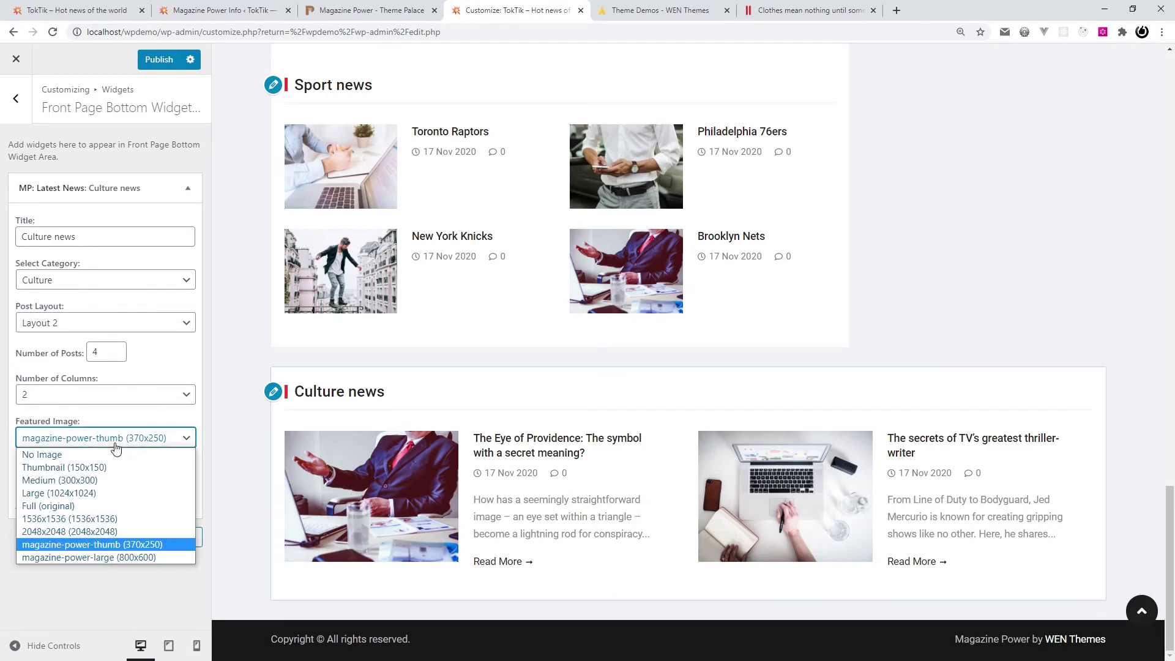
left_click(132, 447)
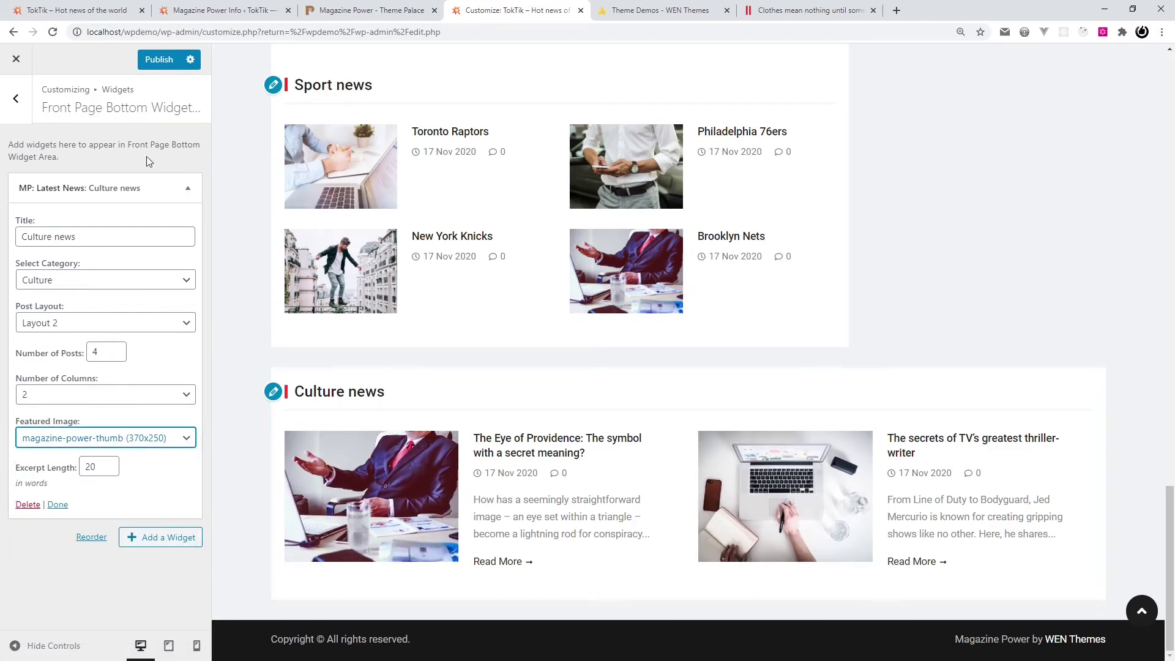
- Publish the front page changes and review the preview from header to footer
left_click(60, 169)
left_click(188, 189)
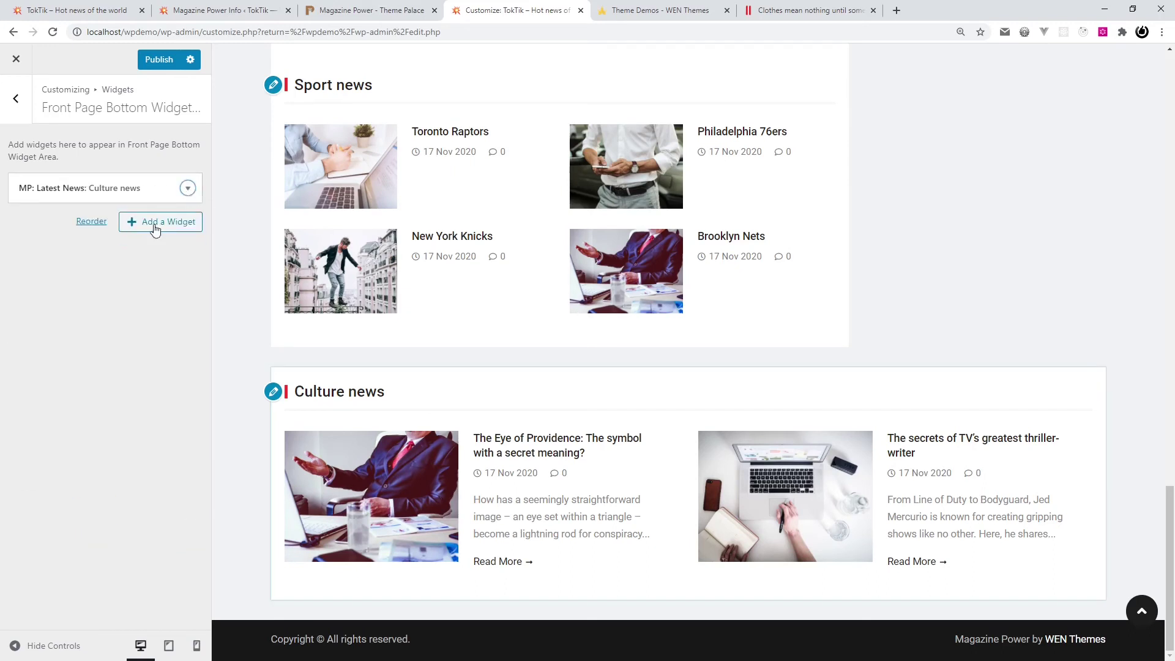
left_click(156, 60)
scroll(471, 328, "up", 20)
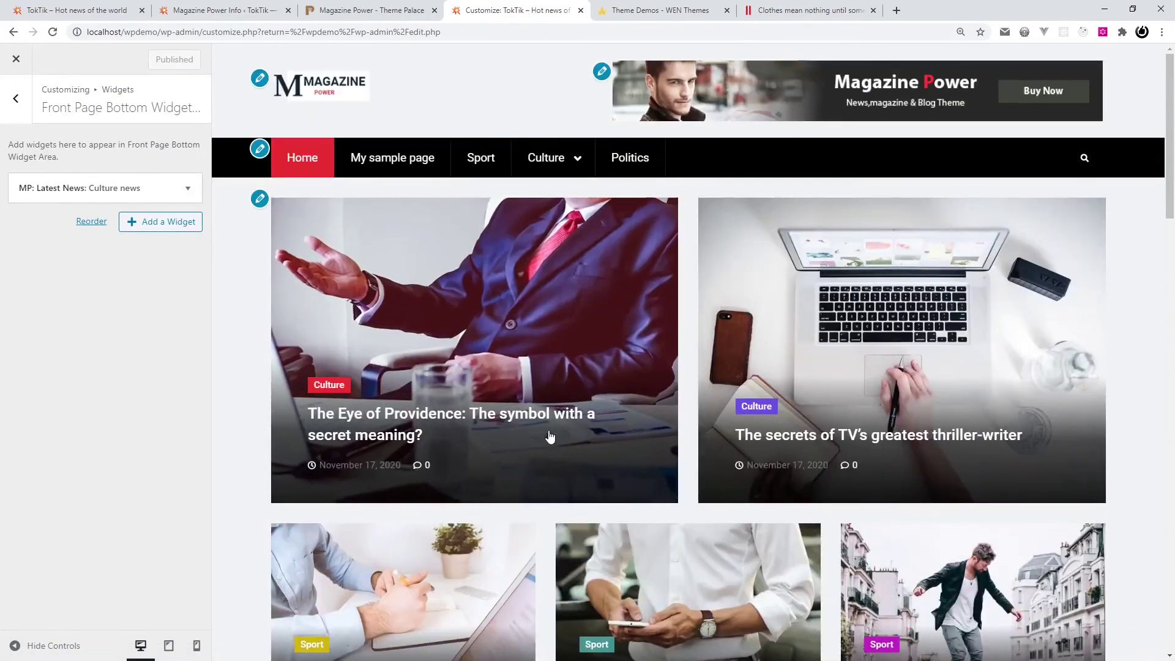
scroll(550, 438, "down", 20)
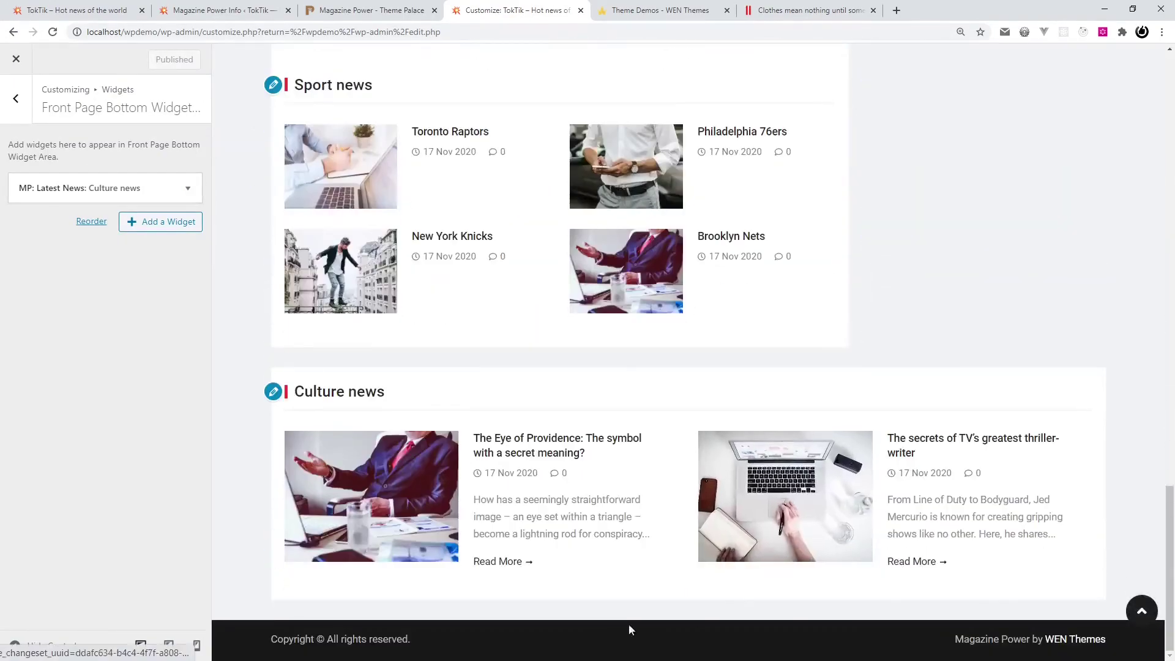
left_click(14, 104)
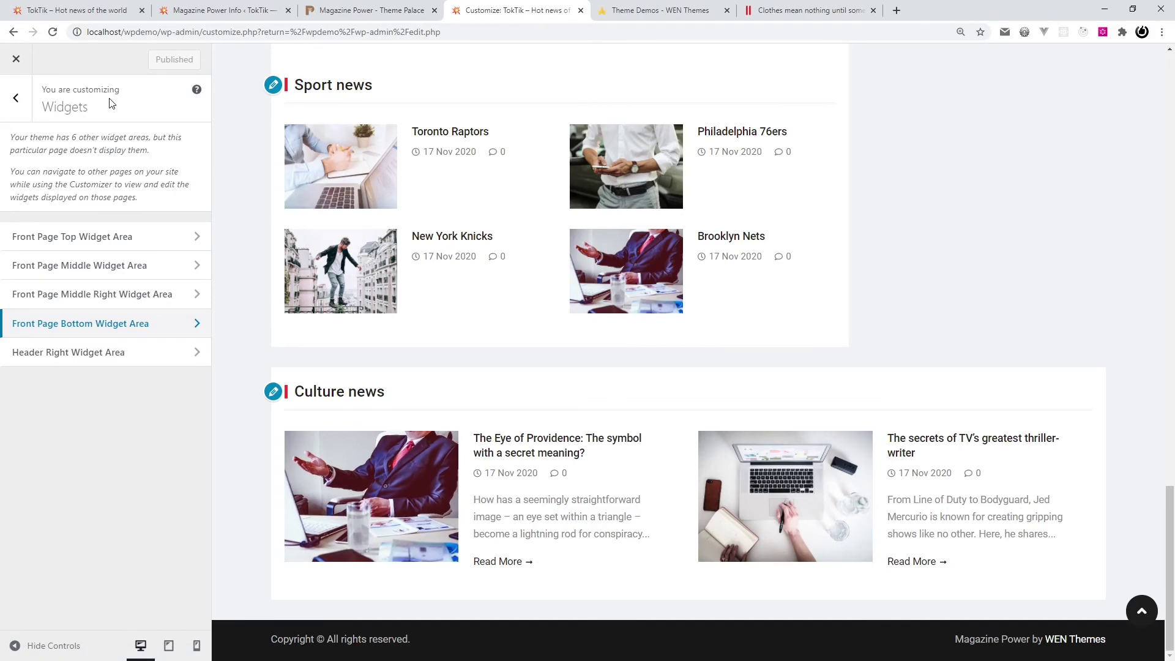
- Add a Categories widget with an empty title to Footer Widget 1 on the admin Widgets page
left_click(217, 11)
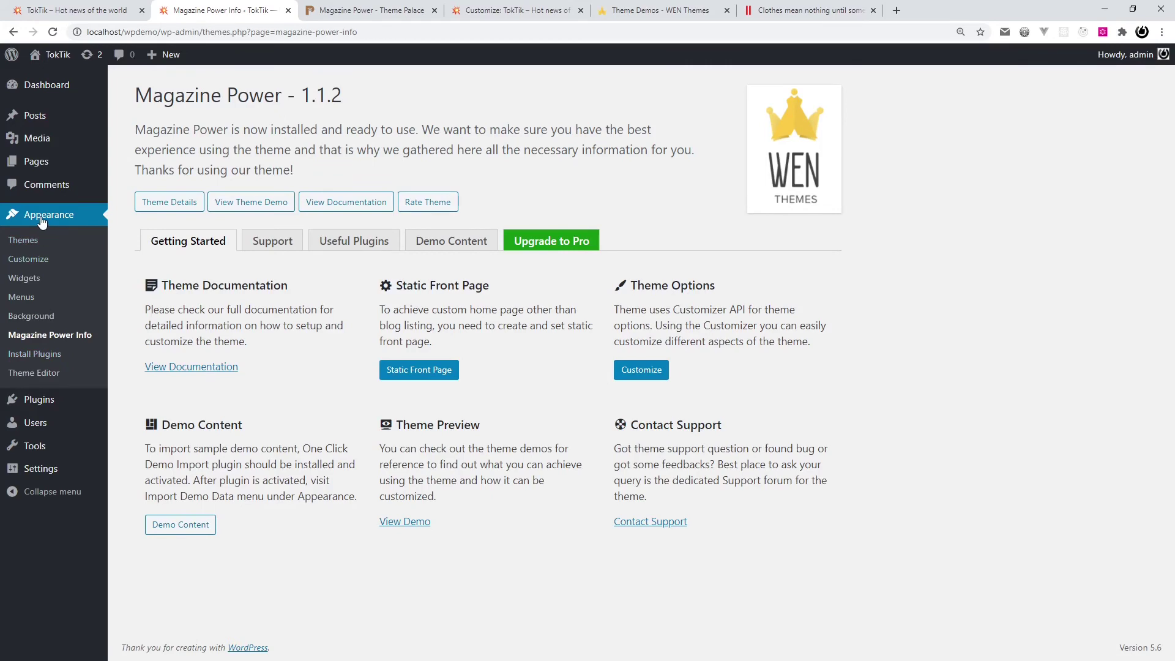
left_click(28, 279)
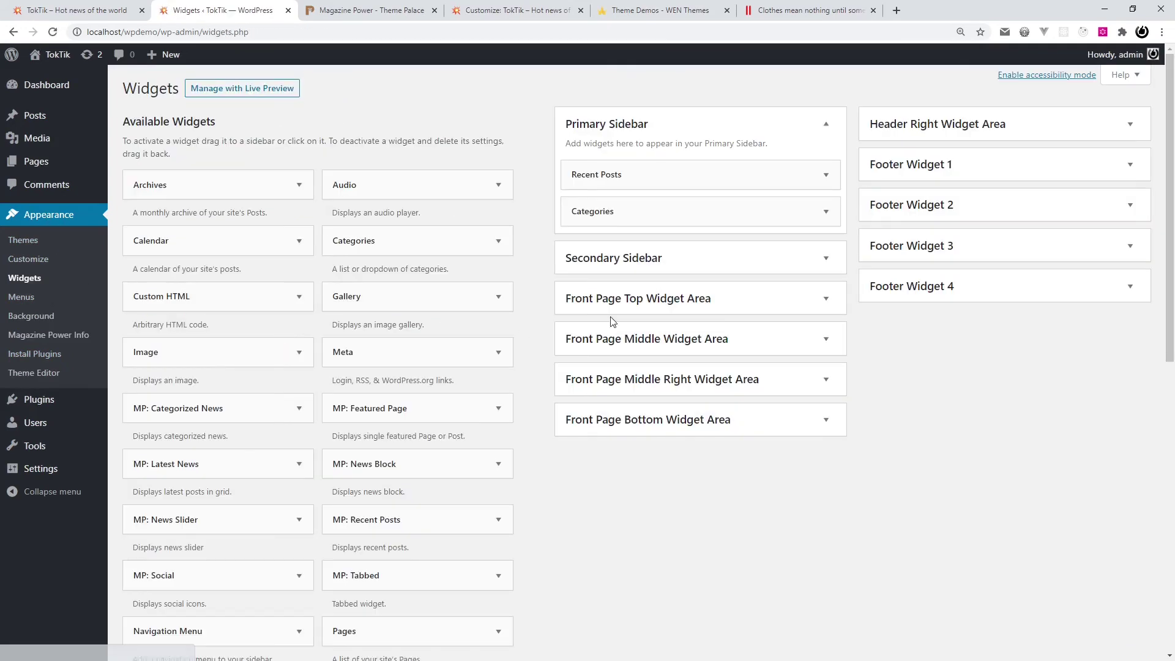
left_click(1065, 165)
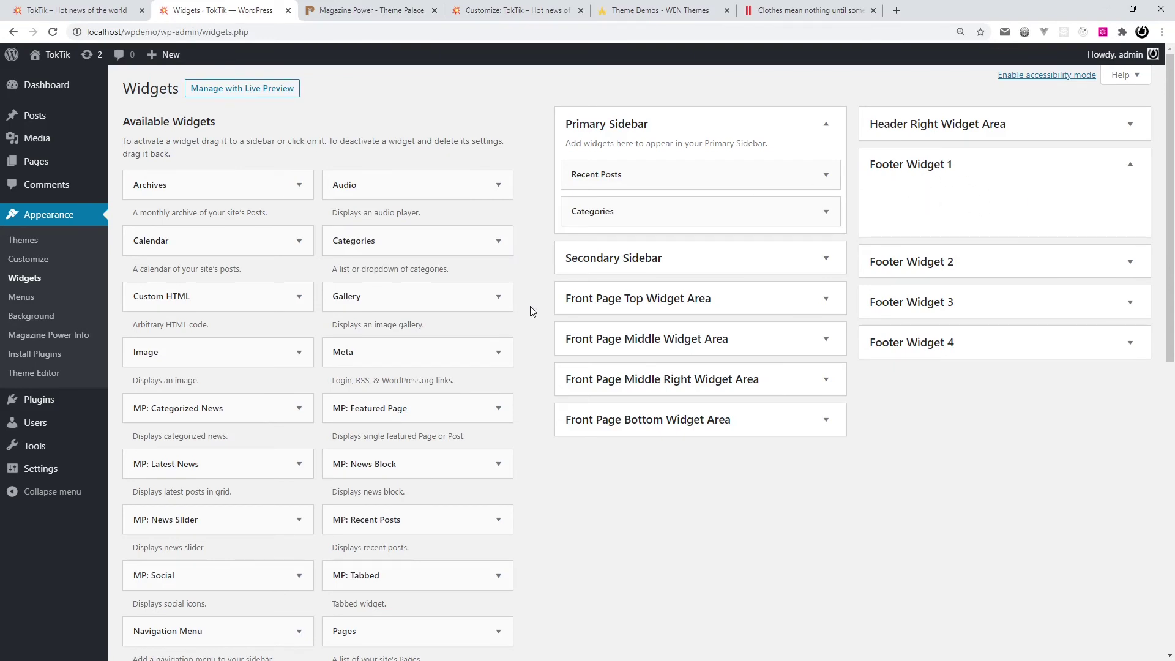
left_click_drag(404, 238, 967, 189)
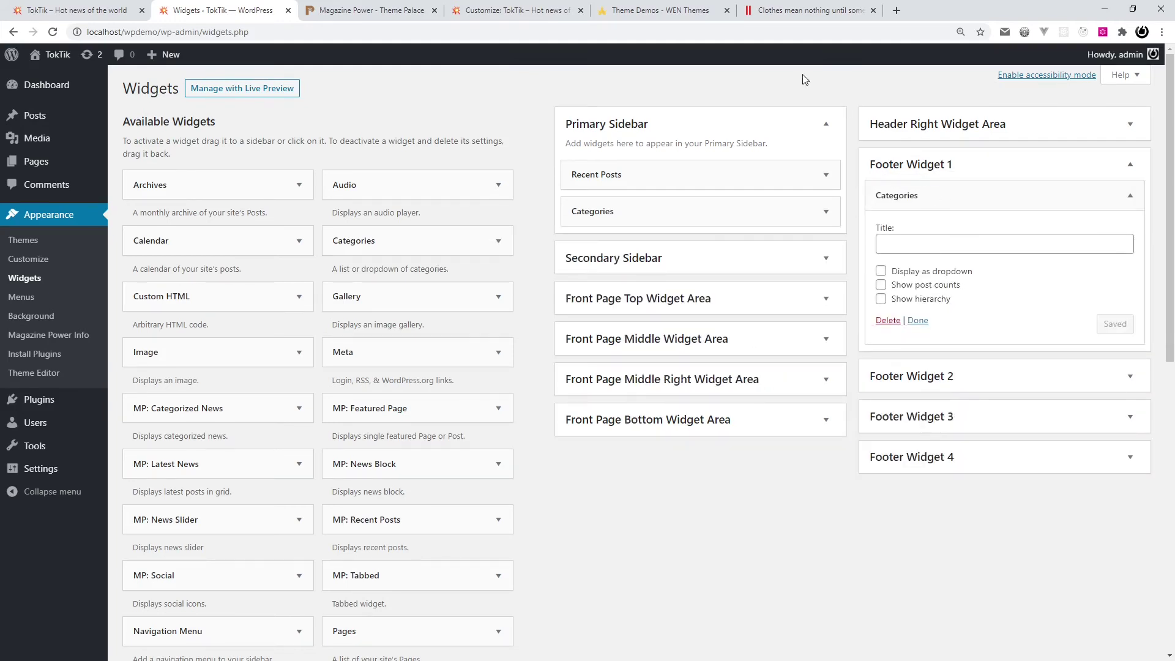
left_click(918, 321)
- Close the Customizer and view the live site's front page down to the Categories footer section
left_click(395, 6)
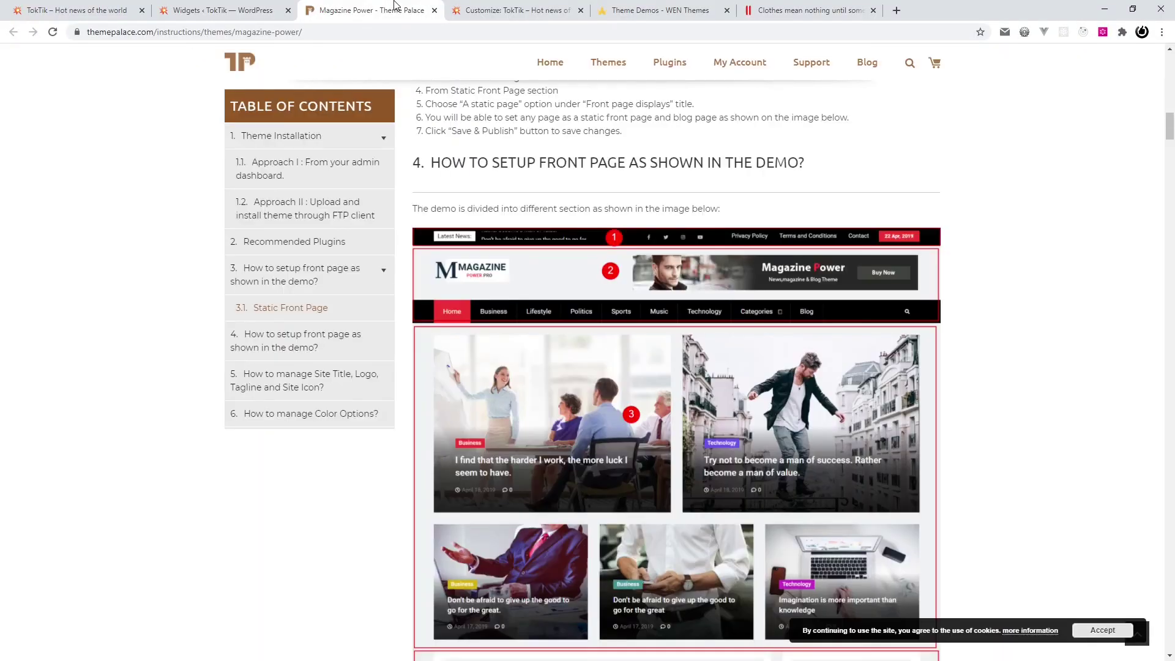
left_click(499, 6)
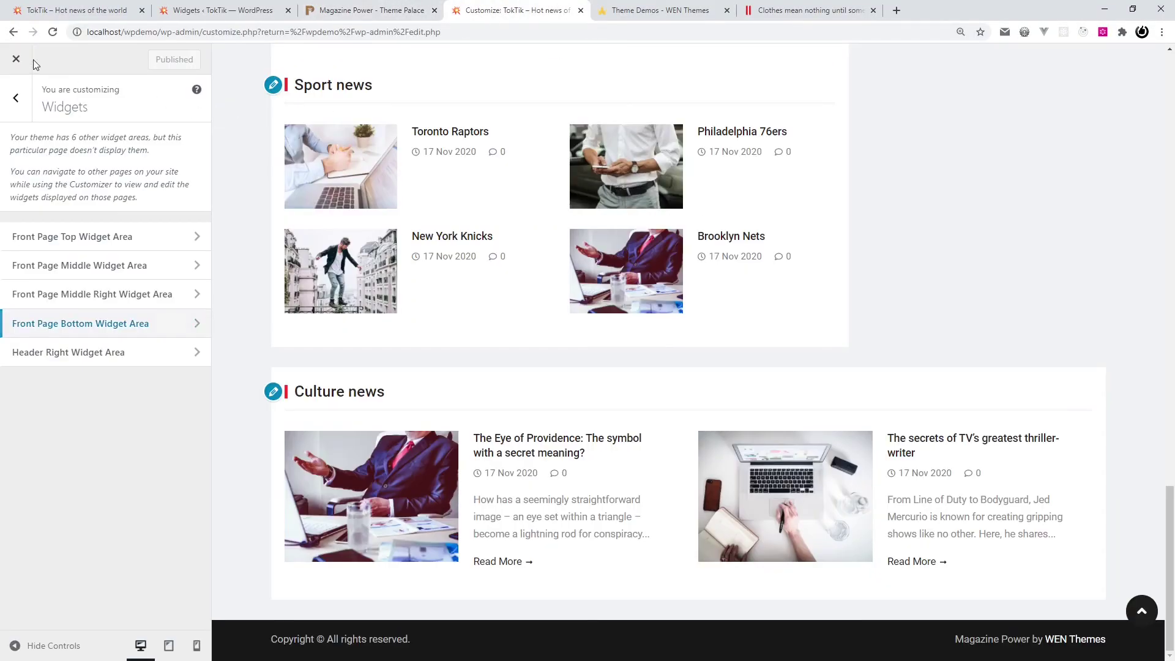
left_click(16, 58)
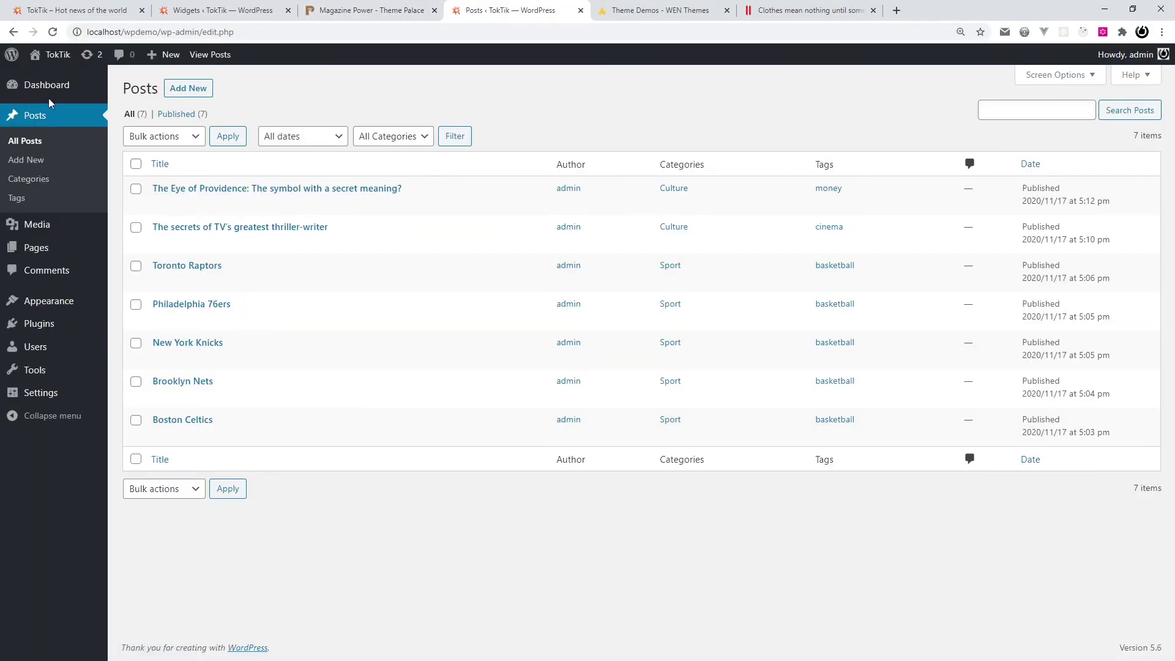
mouse_move(55, 55)
left_click(62, 77)
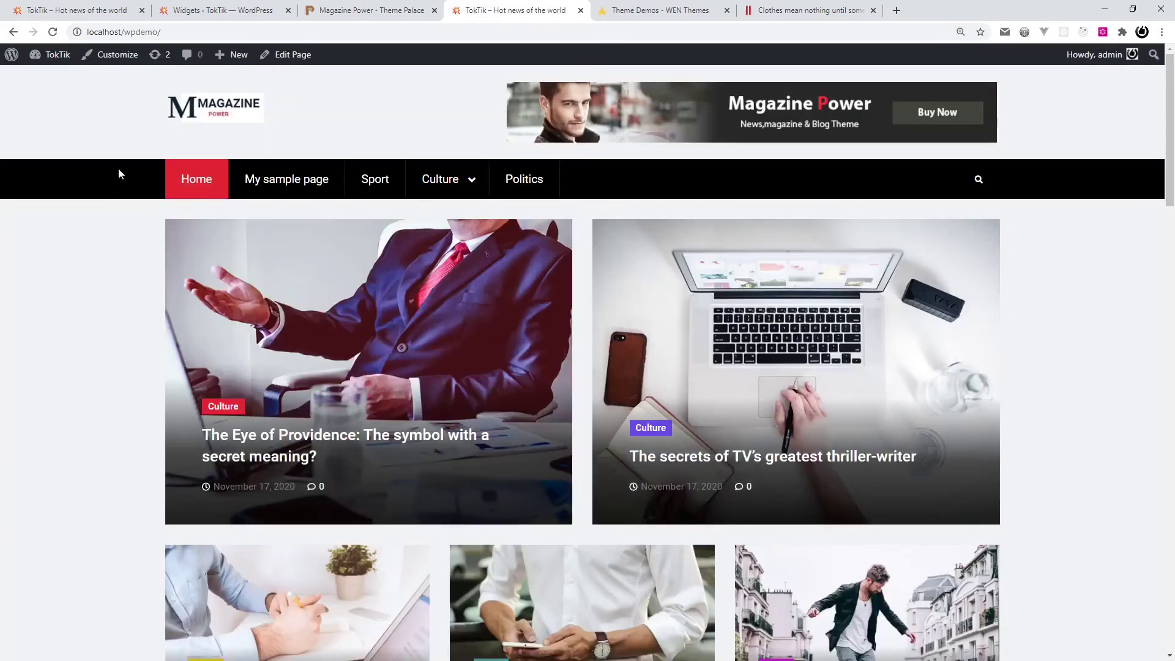
scroll(95, 328, "down", 4)
scroll(75, 312, "up", 4)
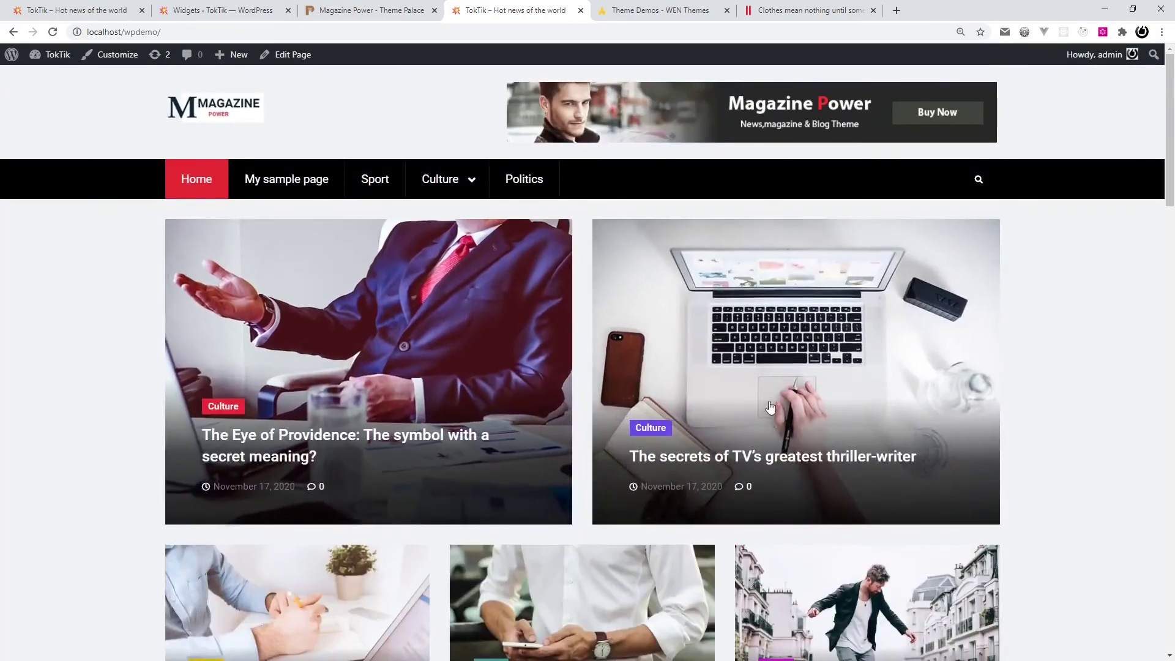
scroll(770, 407, "down", 5)
scroll(698, 484, "down", 10)
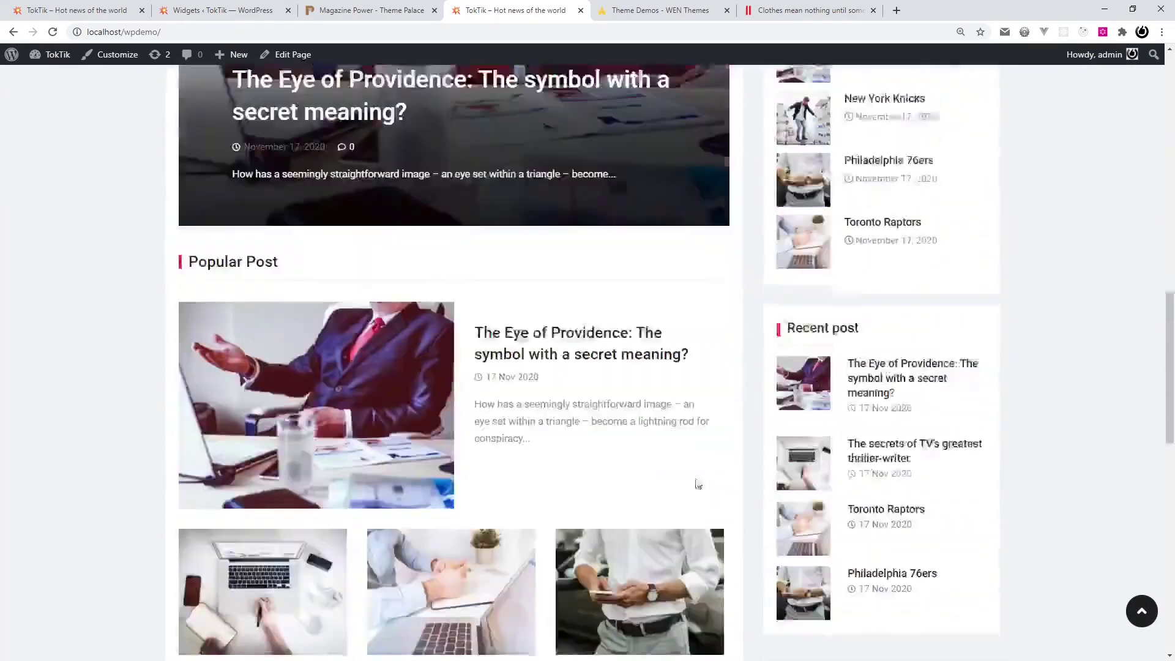
scroll(704, 502, "down", 12)
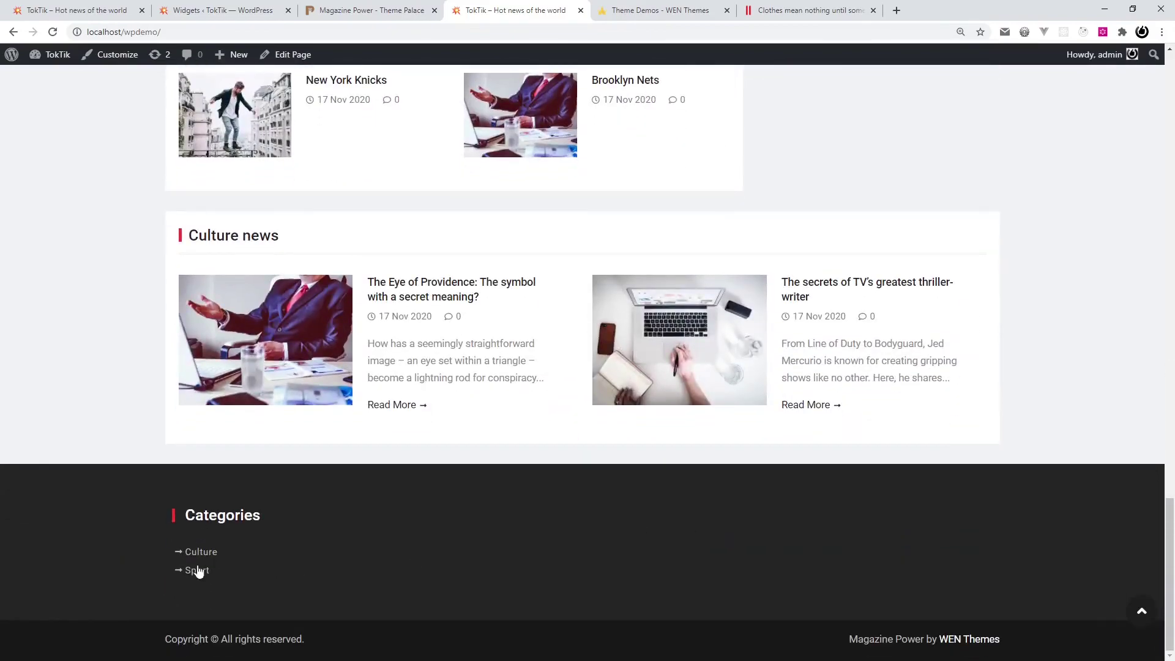
- Examine the widget columns in the theme demo's footer
left_click(367, 10)
left_click(673, 9)
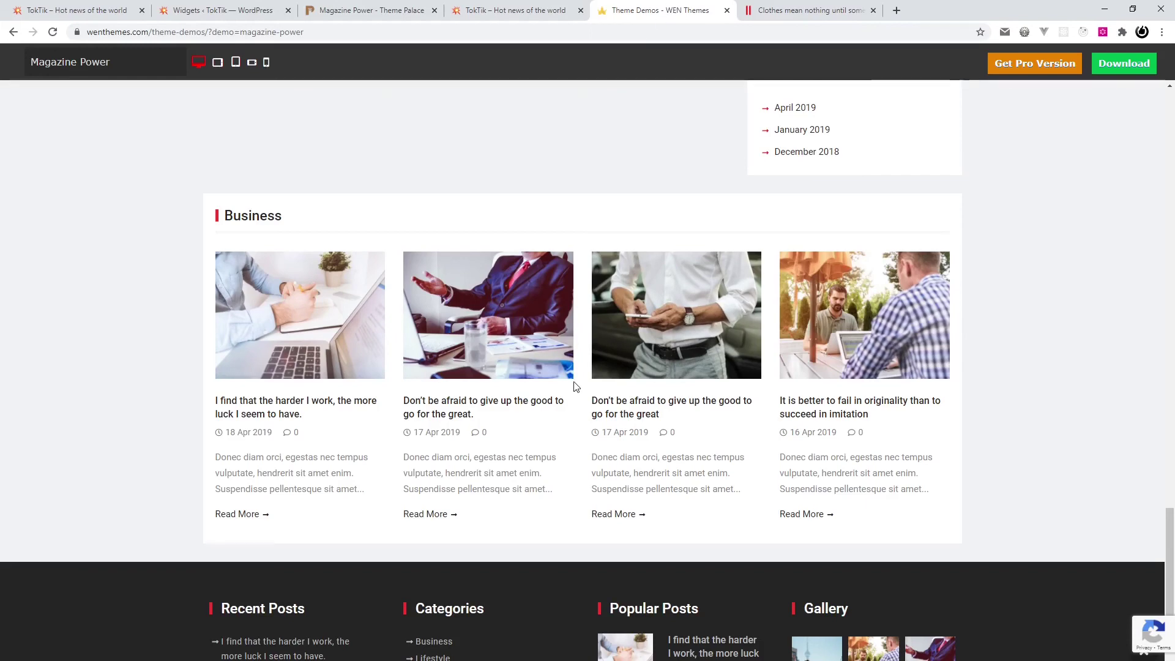
scroll(451, 465, "down", 3)
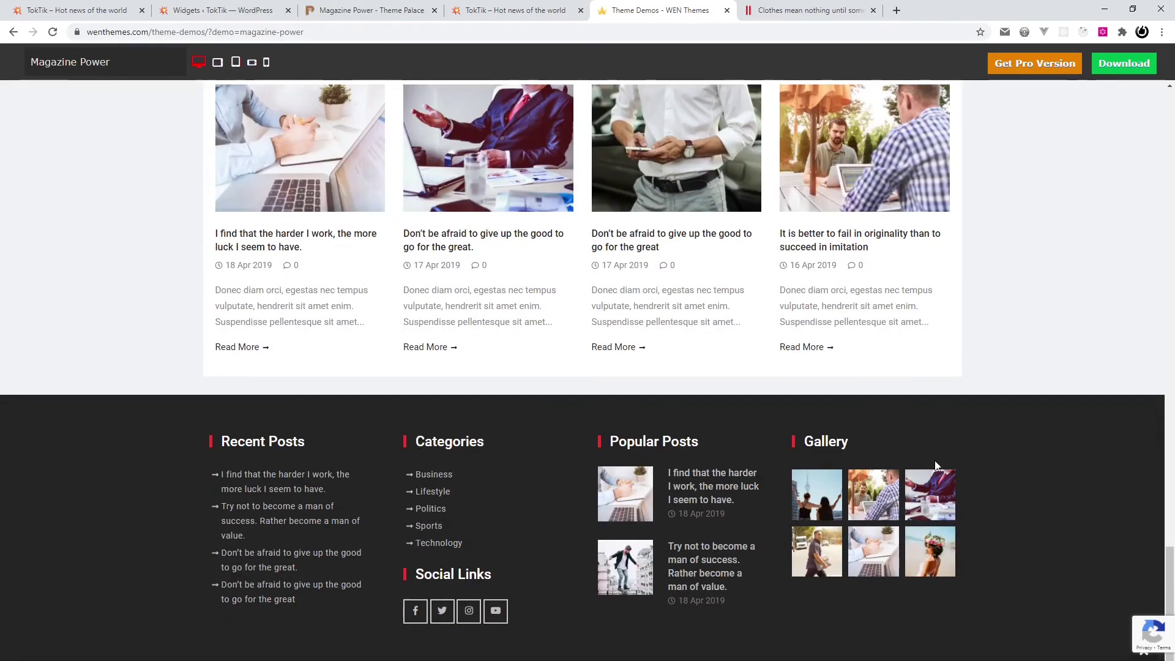
- Add an MP: Latest News widget to Footer Widget 2 on the admin Widgets page and replace it with a Recent Posts widget
left_click(241, 6)
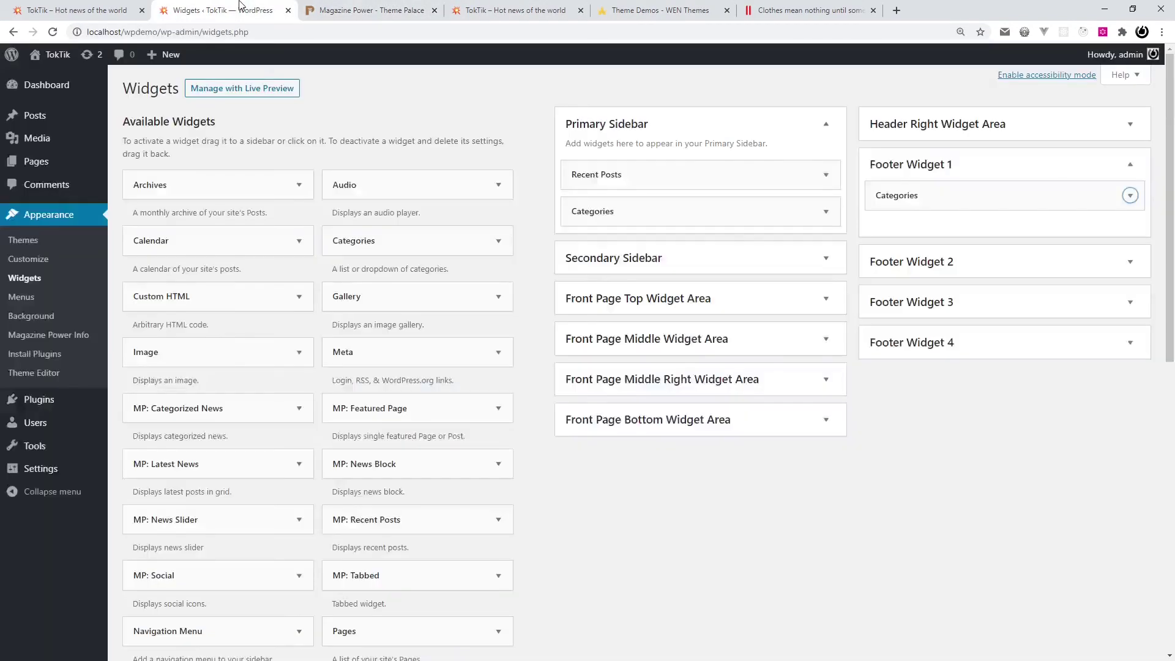
left_click(971, 264)
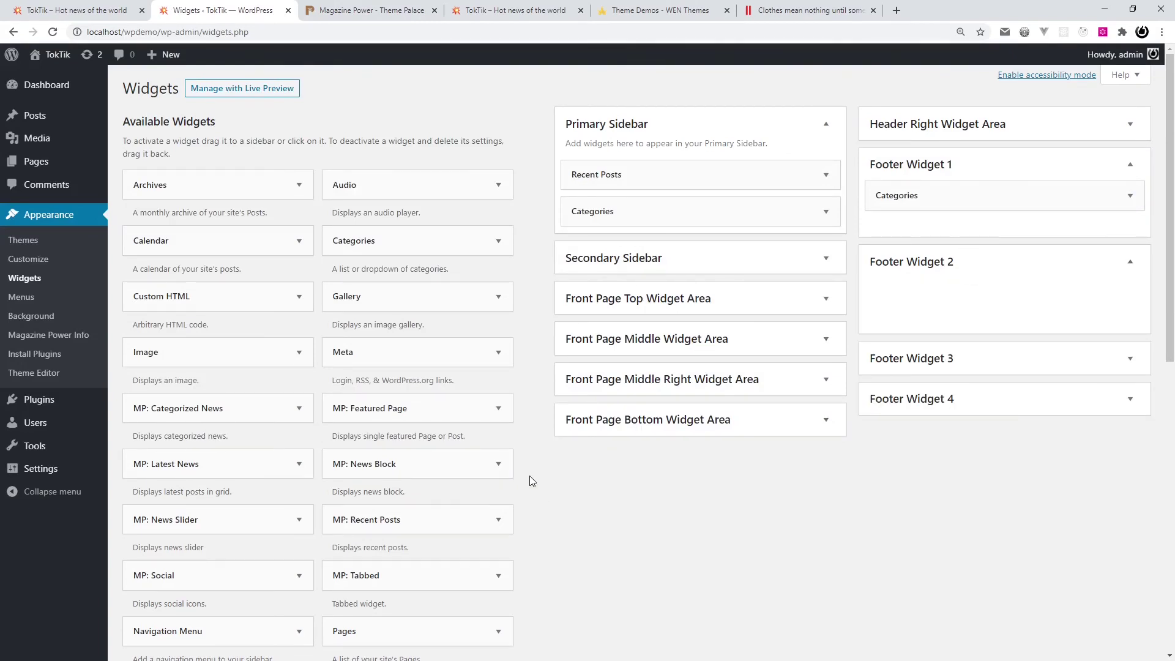
left_click_drag(276, 464, 976, 293)
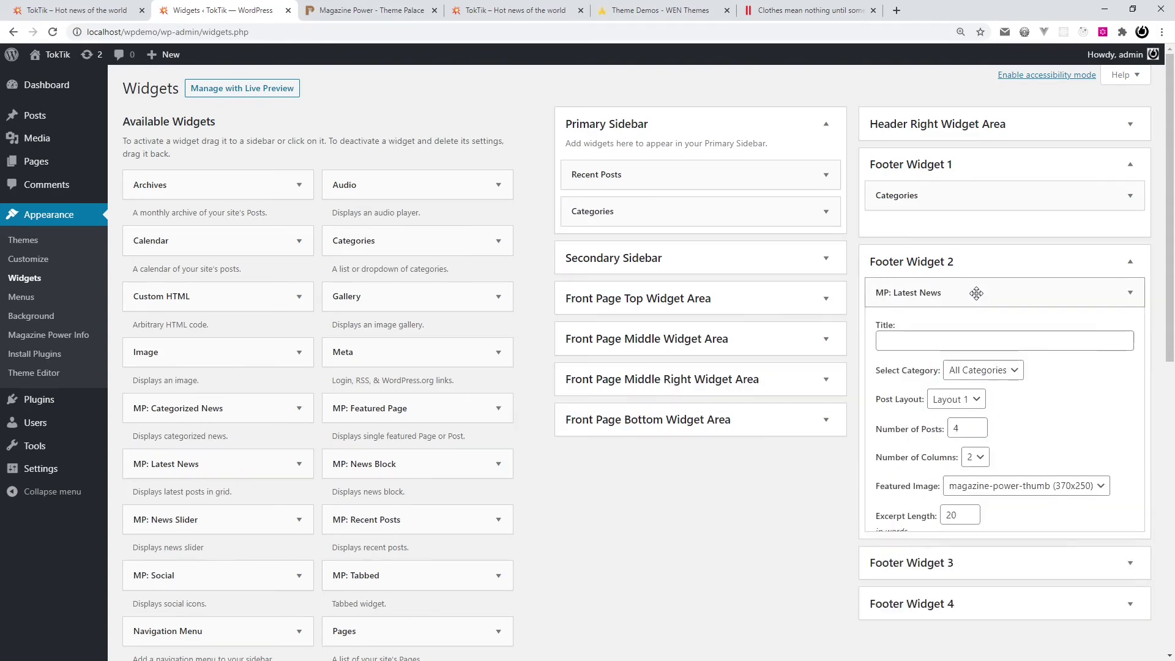
scroll(662, 480, "down", 6)
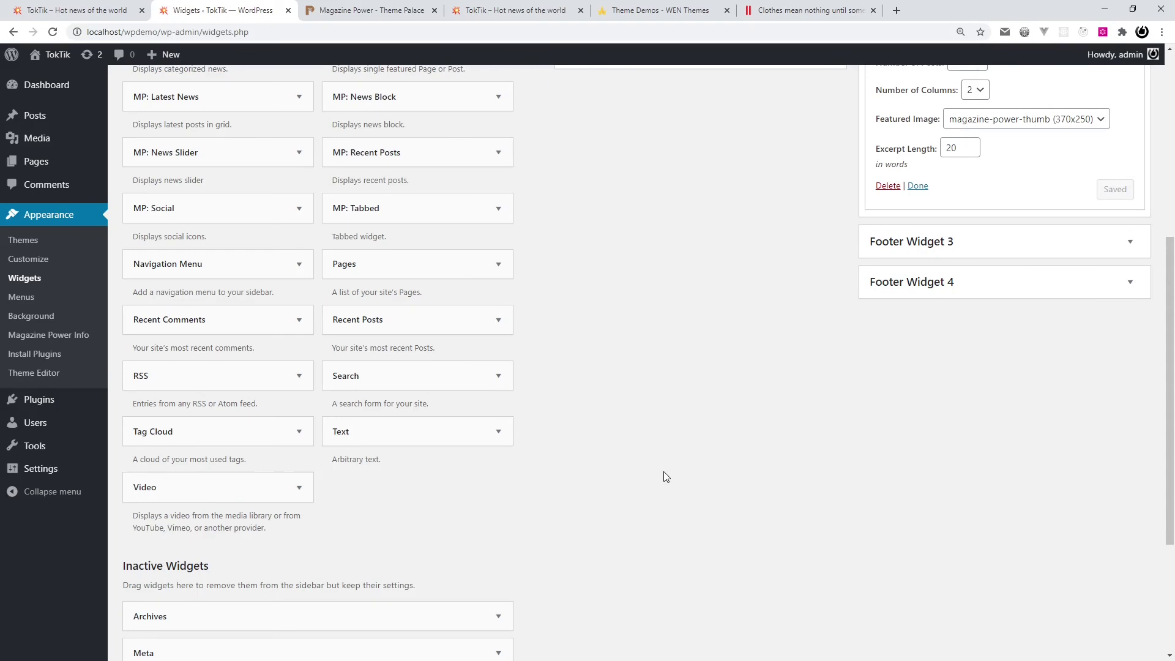
scroll(664, 477, "up", 2)
left_click_drag(387, 446, 961, 86)
scroll(881, 302, "up", 2)
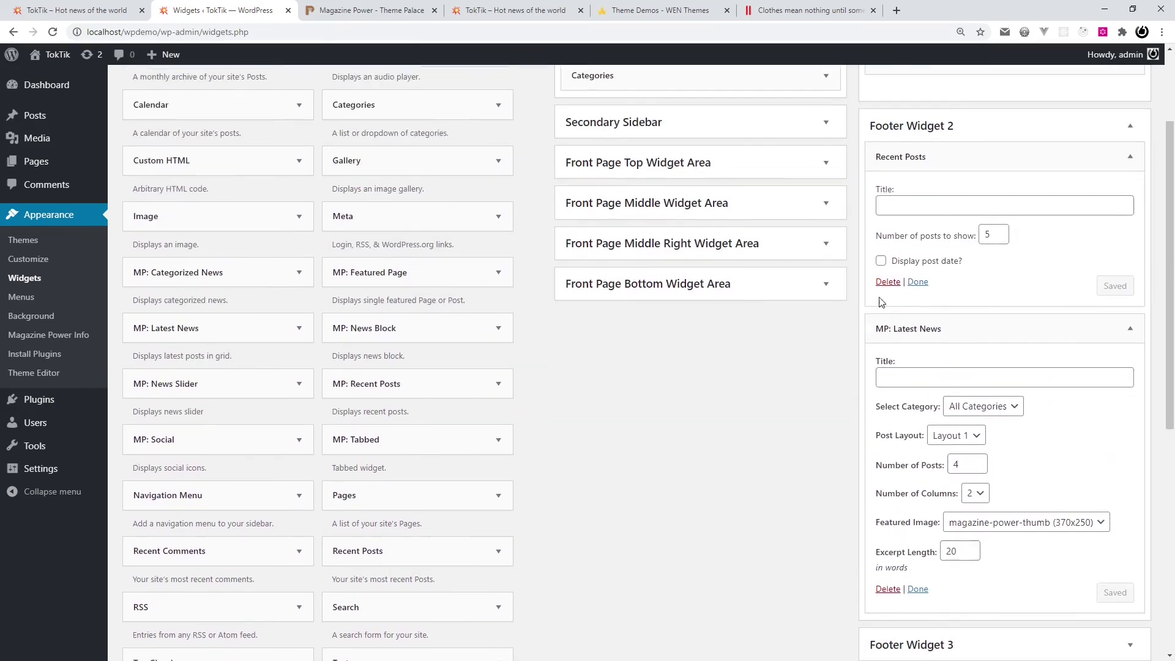
left_click(887, 602)
left_click(1129, 170)
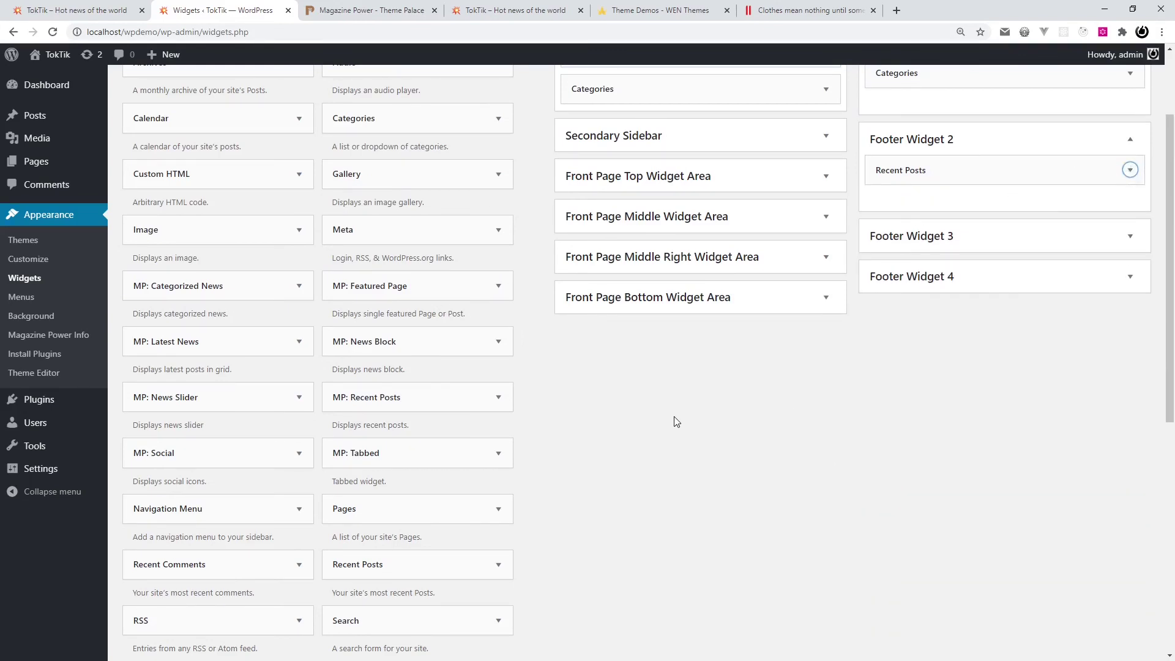
- Swap the two footer widgets so Recent Posts sits in Footer Widget 1 and Categories in Footer Widget 2, and reload the live front page
scroll(855, 213, "up", 3)
mouse_move(923, 287)
left_mouse_down()
mouse_move(926, 193)
mouse_move(920, 222)
mouse_move(942, 292)
left_mouse_up()
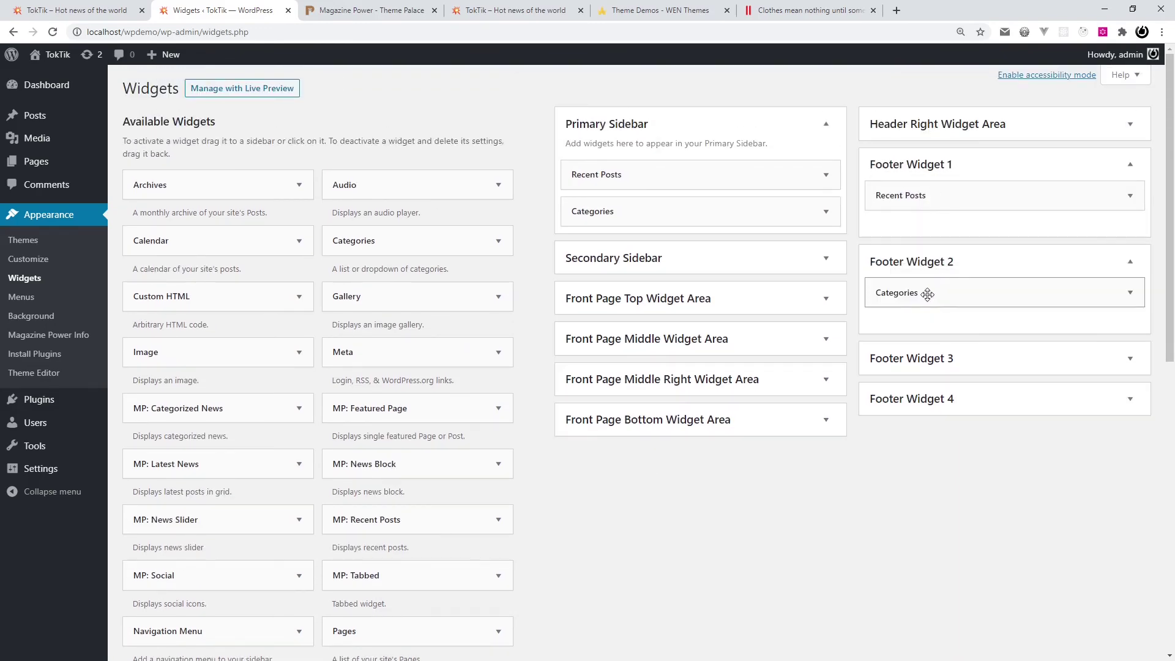
left_click(380, 16)
left_click(490, 5)
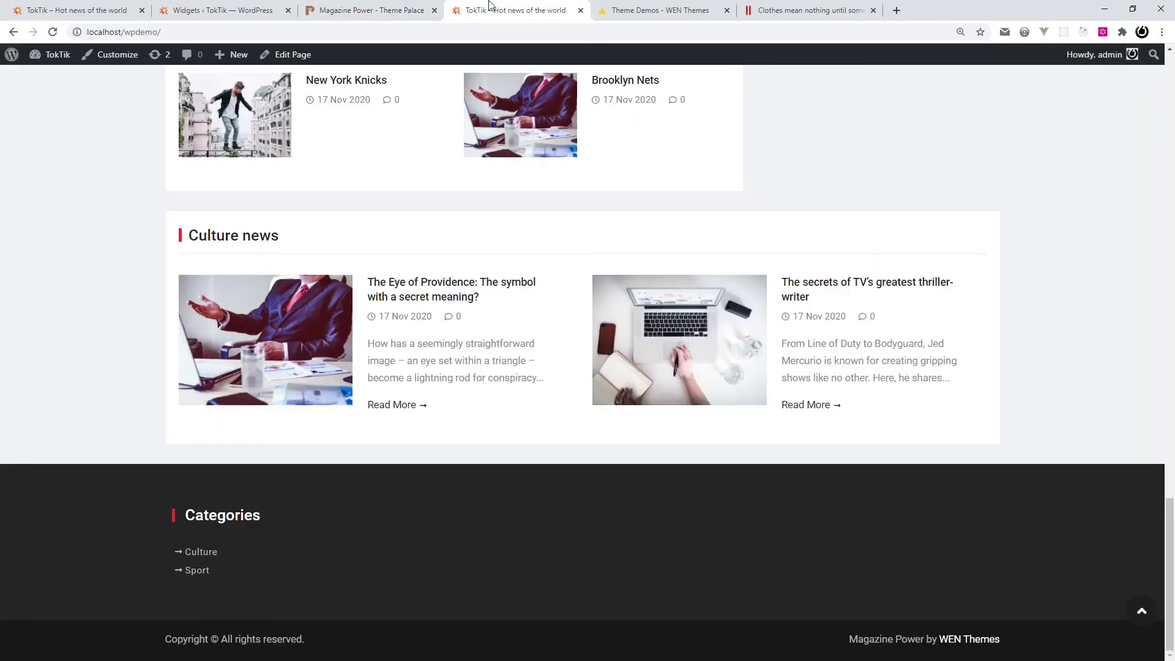
left_click(53, 32)
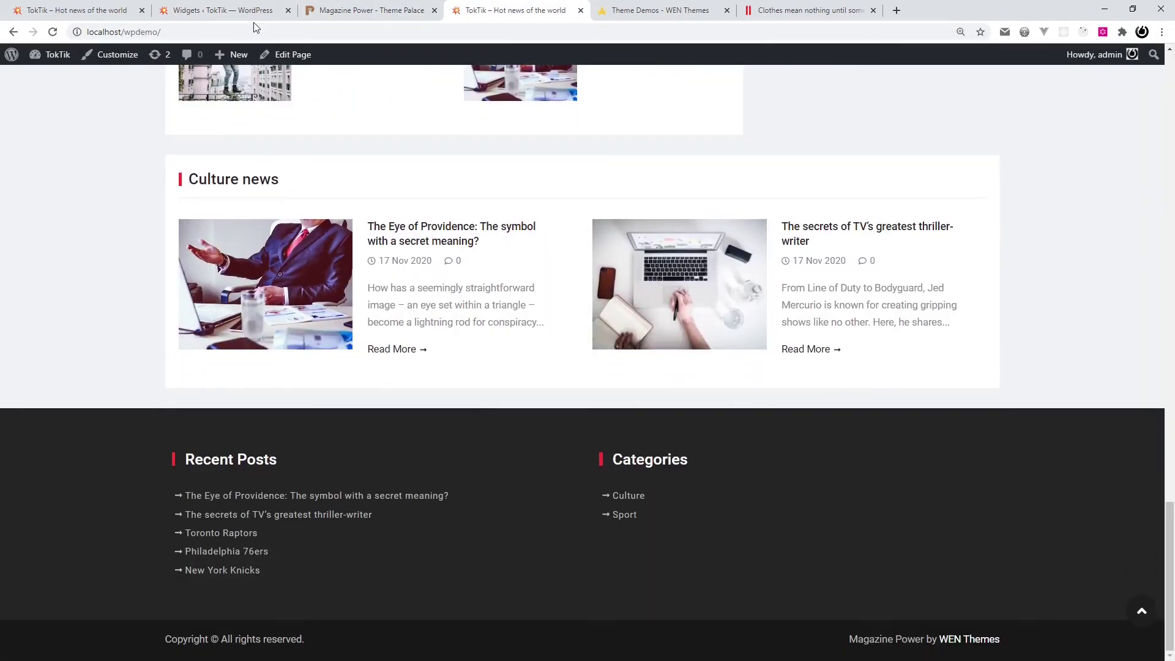
- Check the theme demo's footer columns and add a Gallery widget to Footer Widget 3 on the admin Widgets page
left_click(374, 5)
left_click(646, 11)
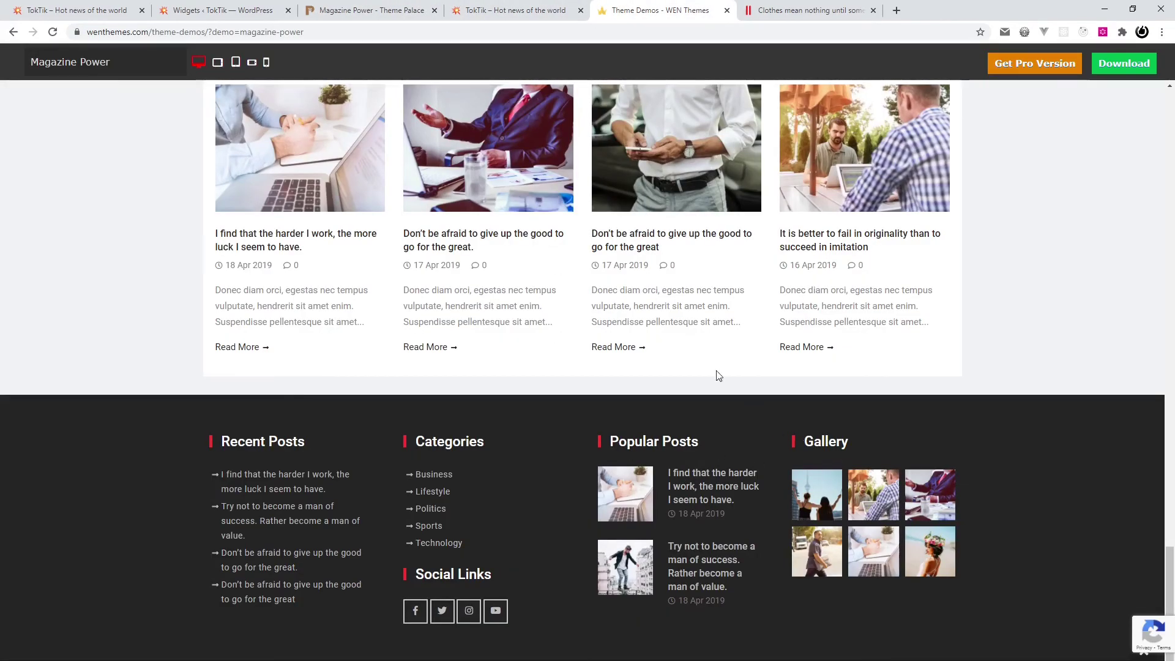
left_click(380, 9)
left_click(245, 11)
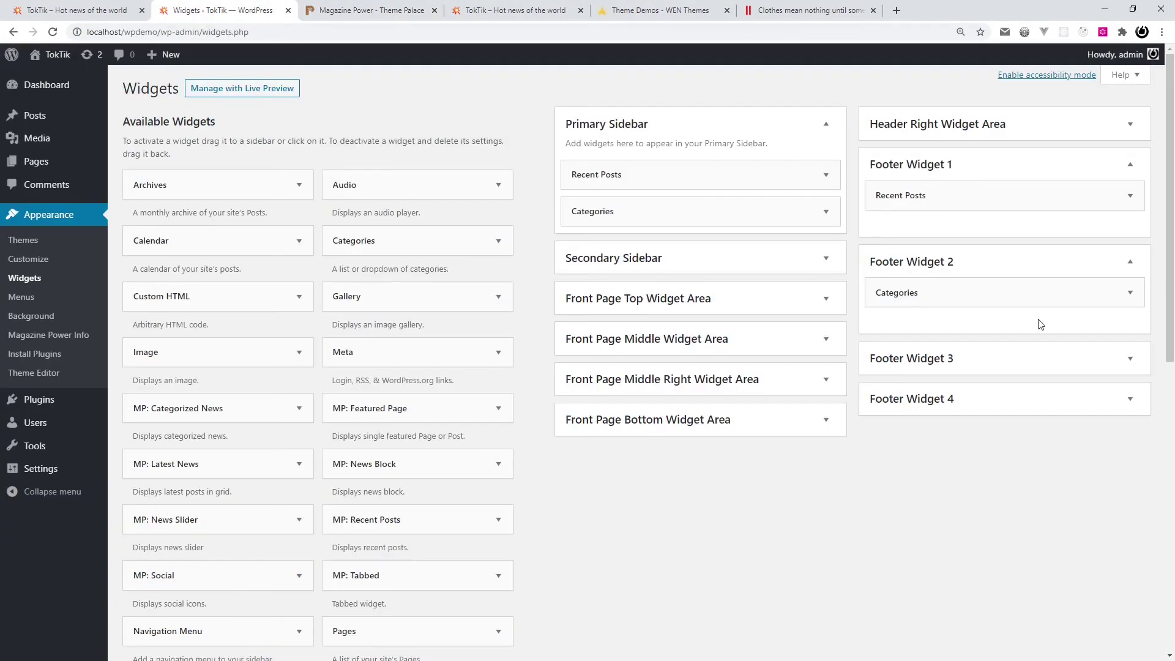
left_click(996, 367)
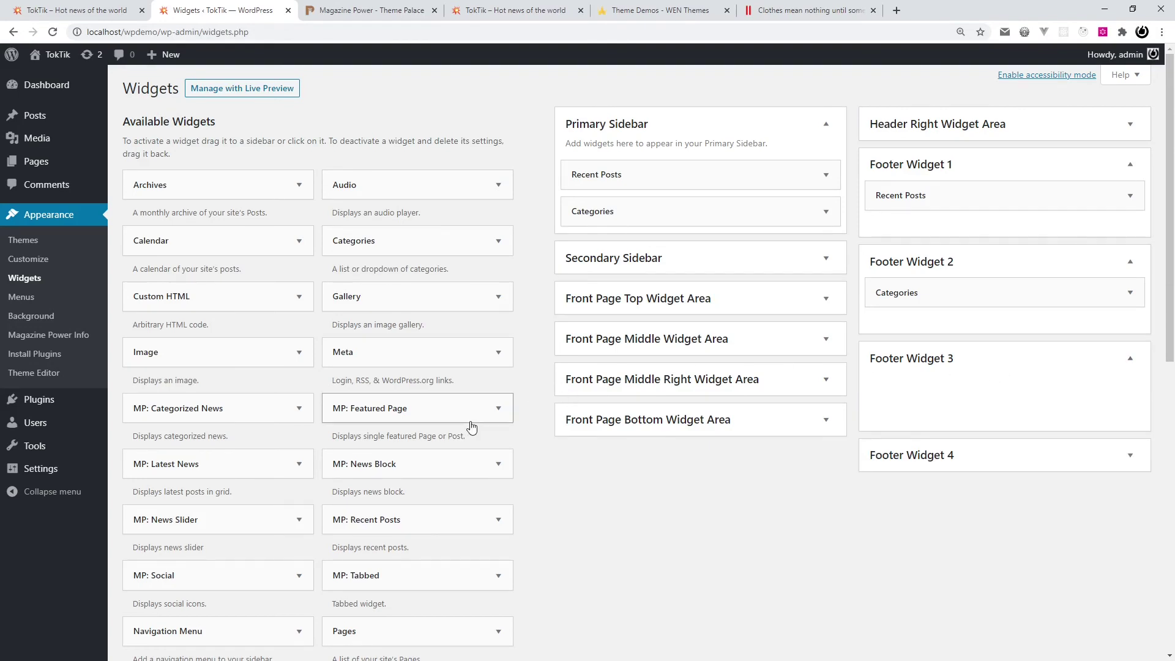
left_click_drag(367, 296, 982, 397)
- Create a gallery from four Media Library photos: jumping man, man with phone, hands beside a laptop, and white desk with laptop
left_click(979, 473)
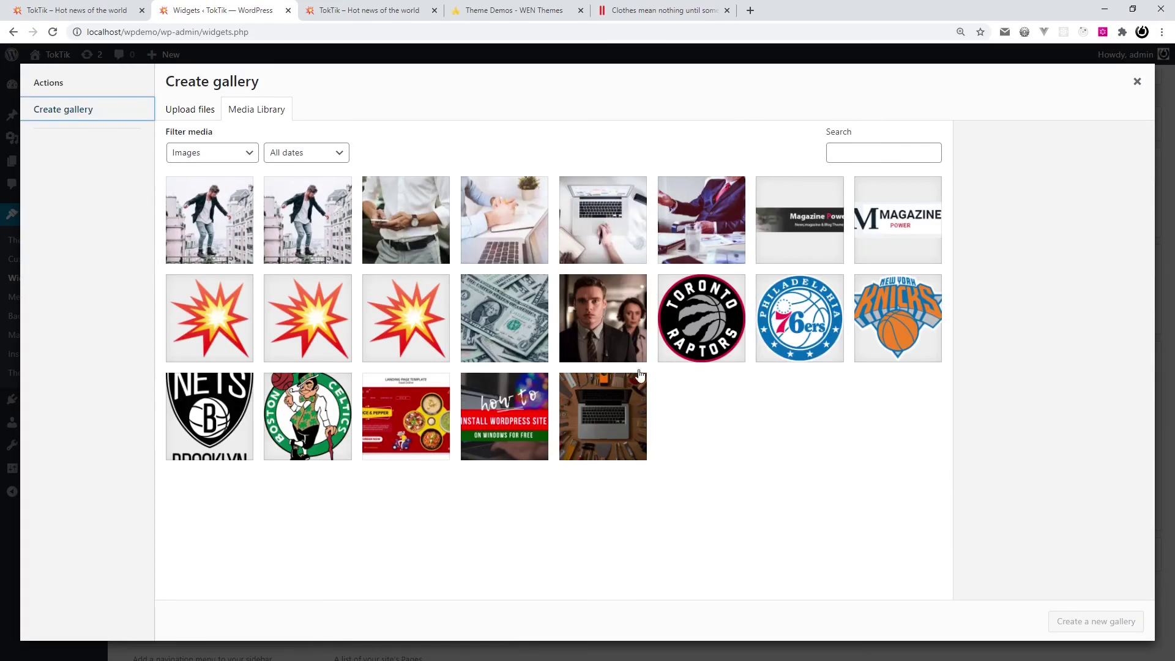
left_click(336, 219)
left_click(405, 220)
left_click(504, 220)
left_click(627, 242)
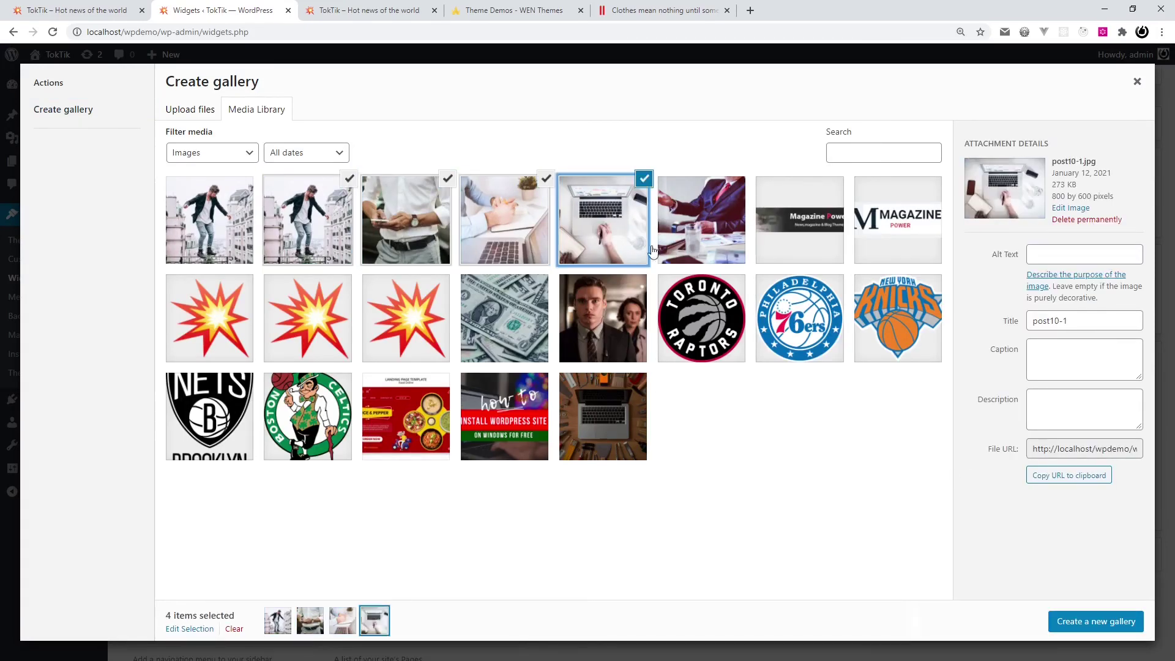
left_click(1070, 621)
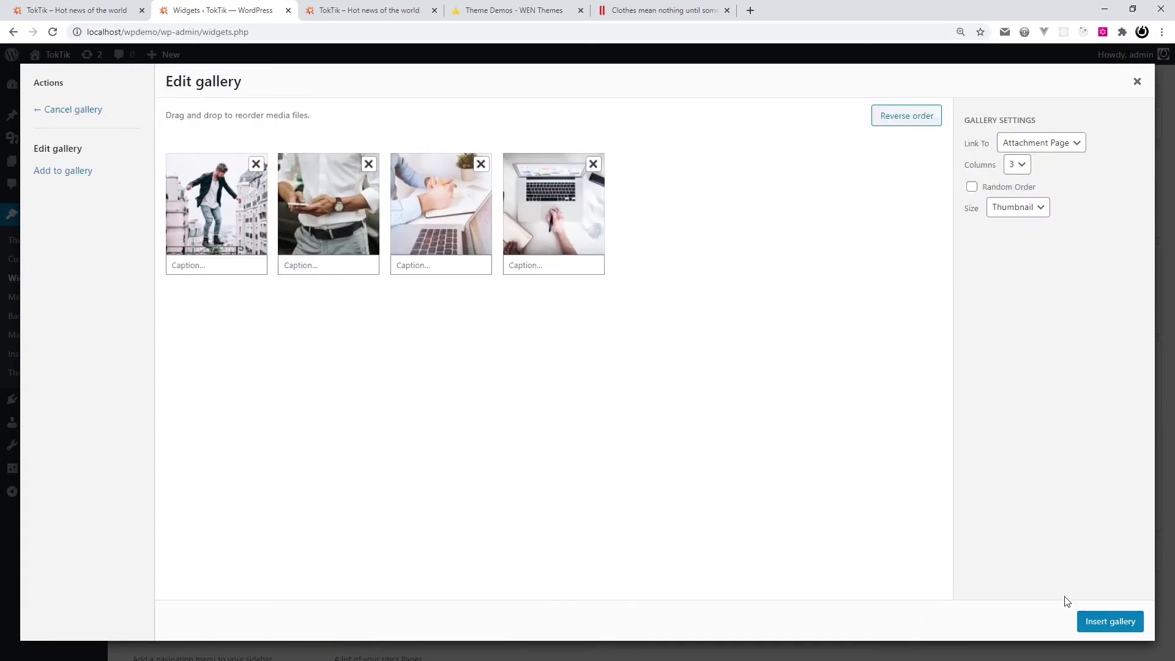
- Insert the gallery with 2 columns and Thumbnail size, and save the Gallery widget
left_click(1012, 170)
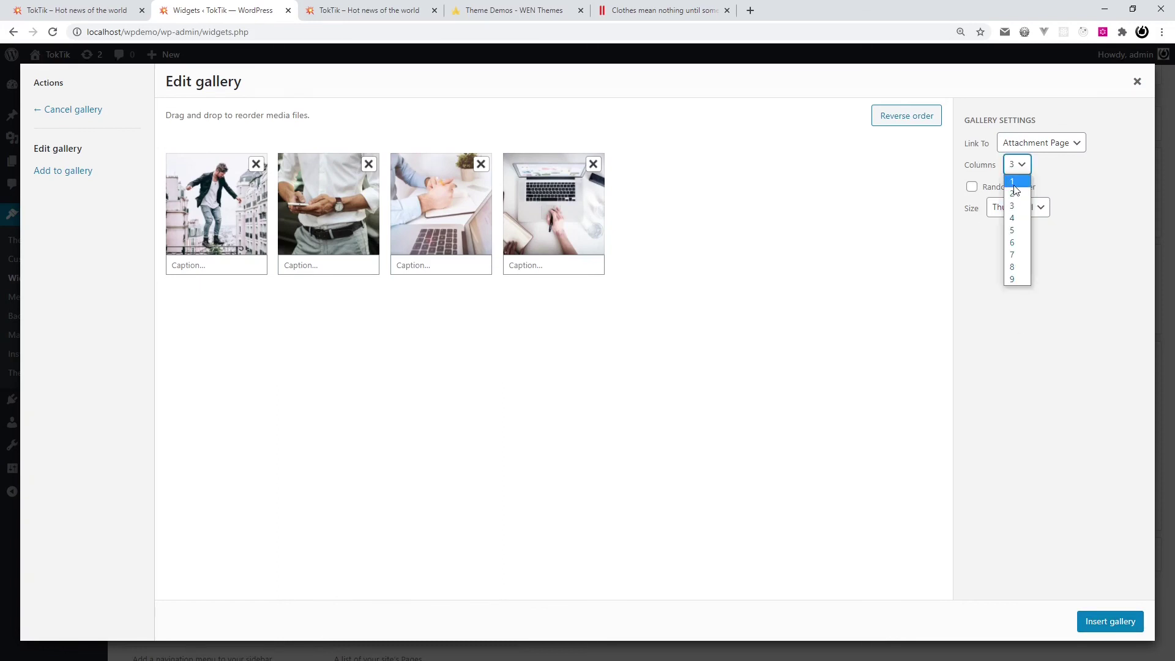
left_click(1016, 192)
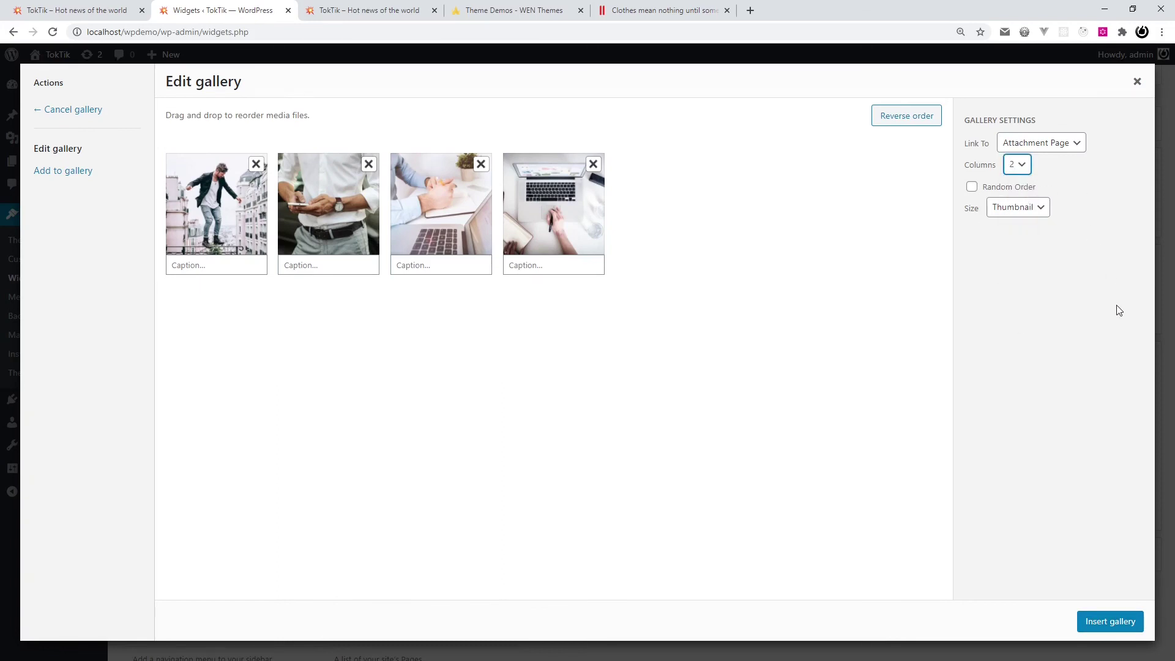
left_click(1017, 208)
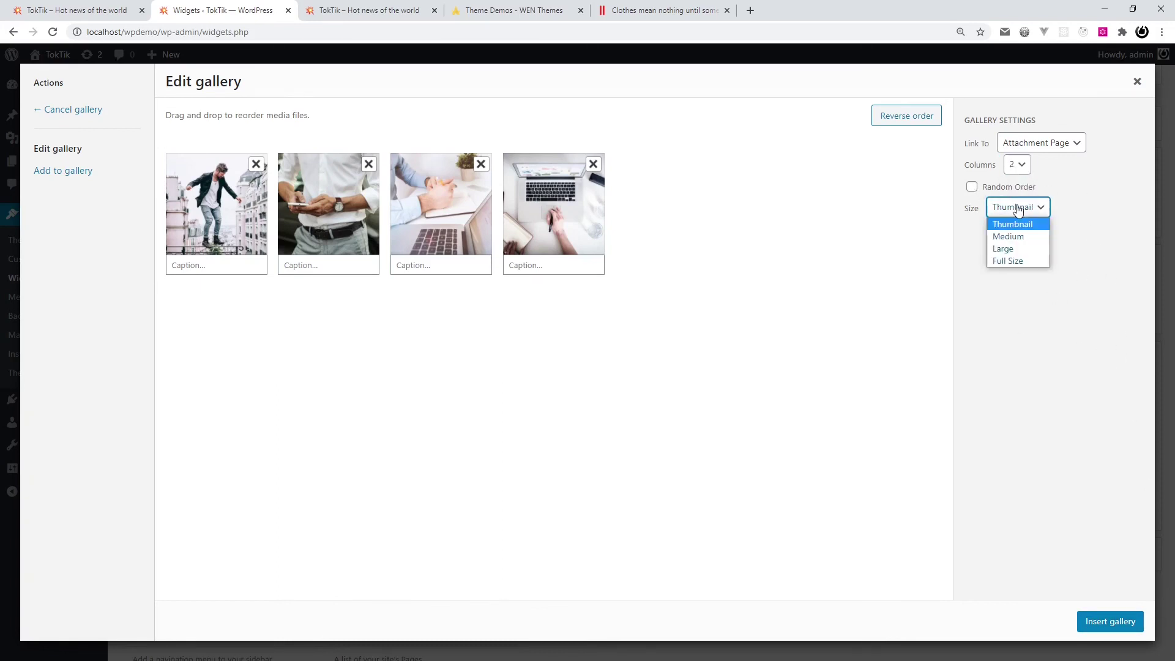
left_click(1020, 210)
left_click(1120, 621)
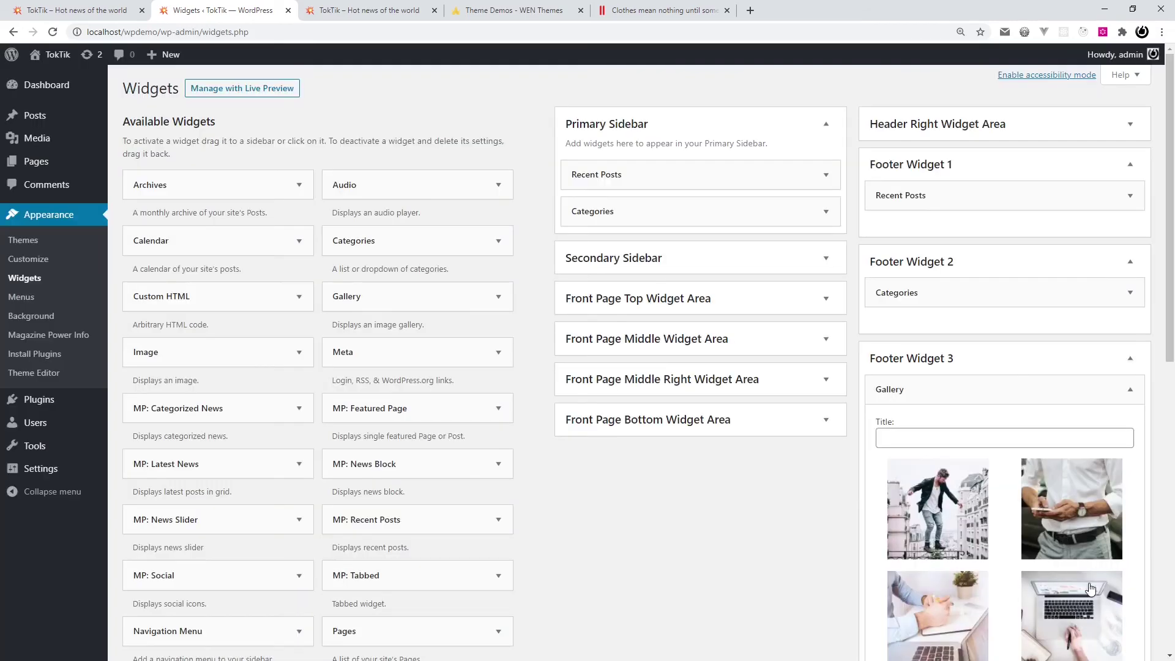
scroll(859, 468, "down", 3)
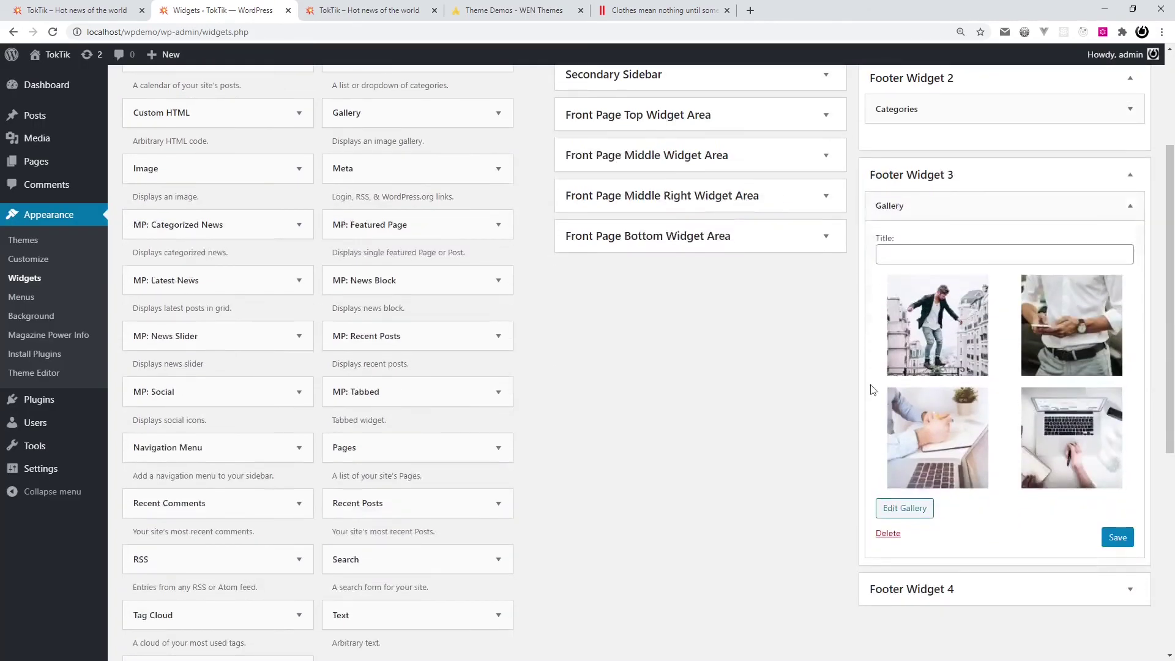
left_click(1117, 537)
- Reload the live front page and examine the gallery column in its footer
left_click(428, 10)
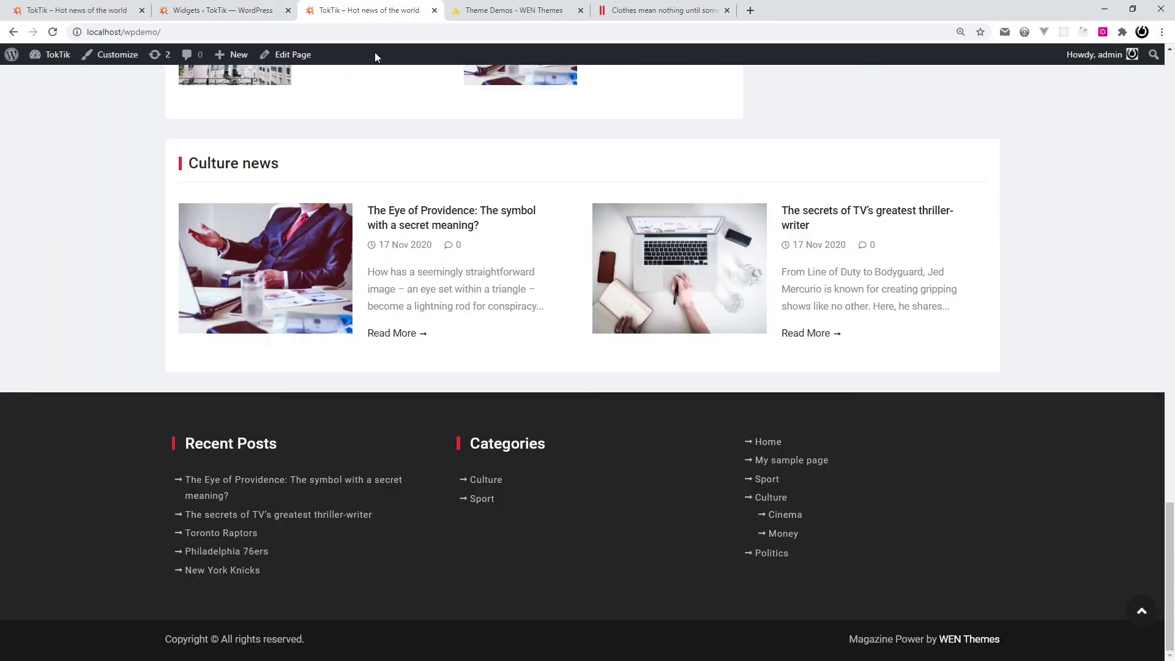
key("F5")
scroll(677, 539, "down", 7)
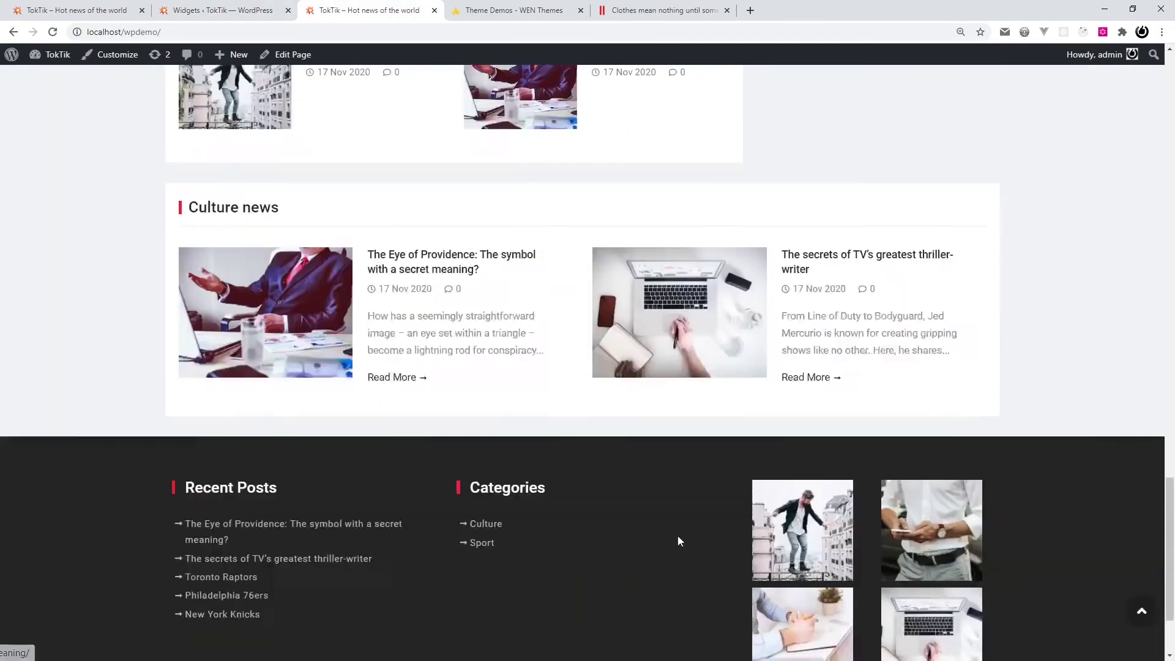
- Title the Footer Widget 3 gallery "Gallery", save it and check the footer on the reloaded front page
key("ctrl+shift+Tab")
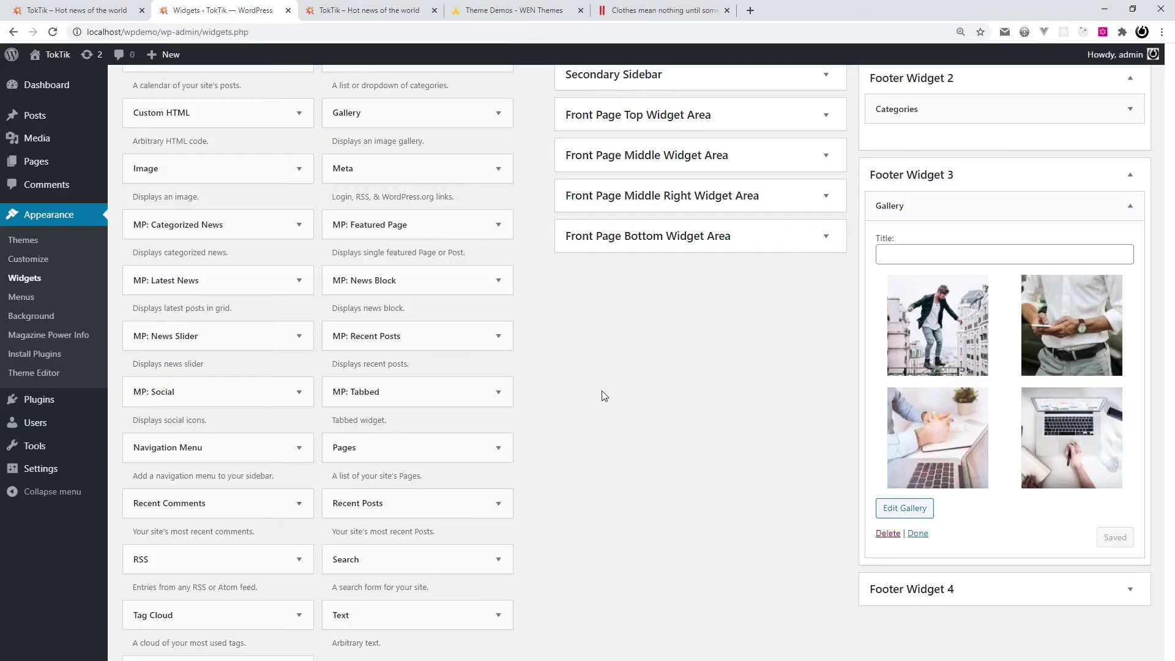
left_click(891, 251)
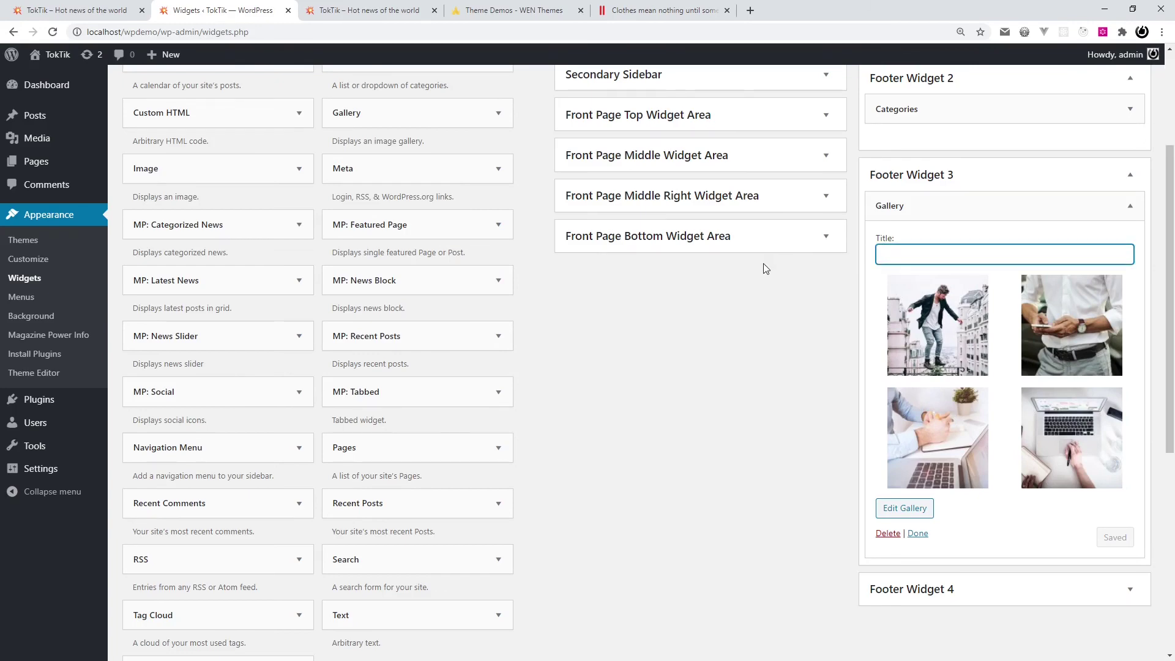
type("Gallery")
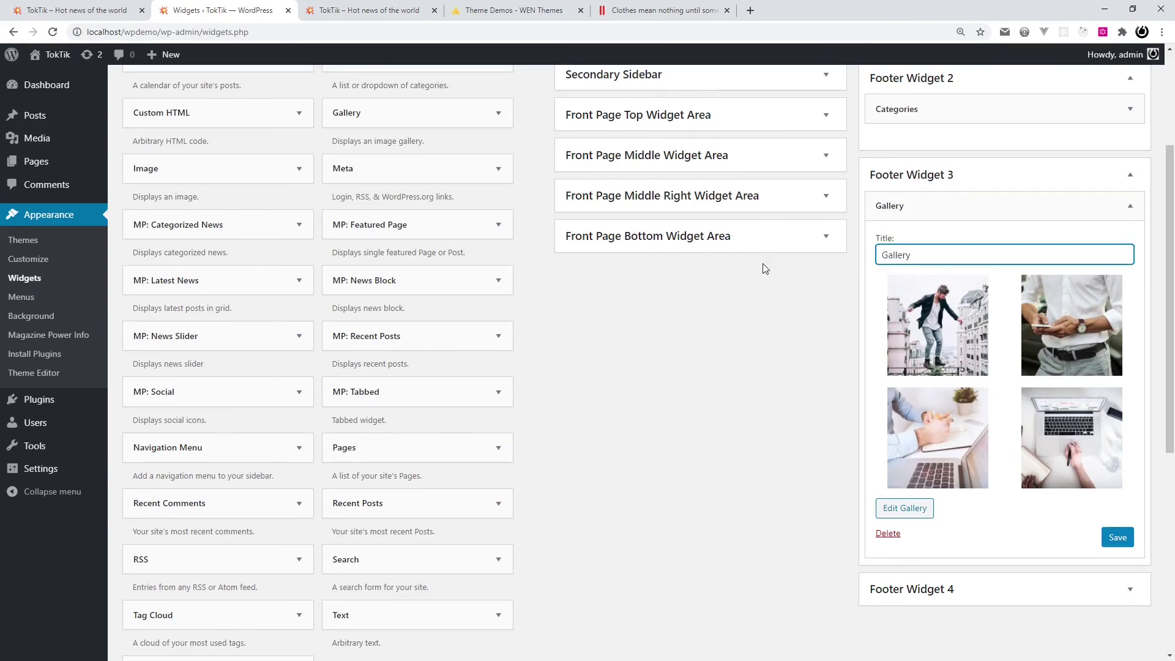
key("ctrl+s")
key("Escape")
left_click(1122, 542)
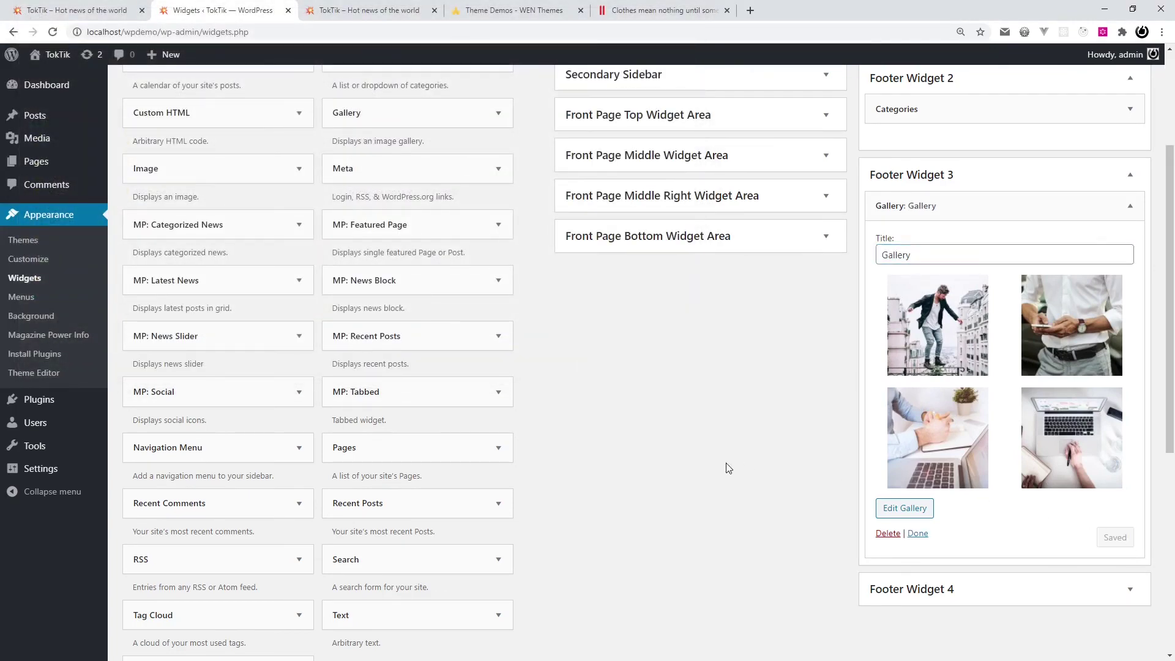
key("ctrl+Tab")
key("F5")
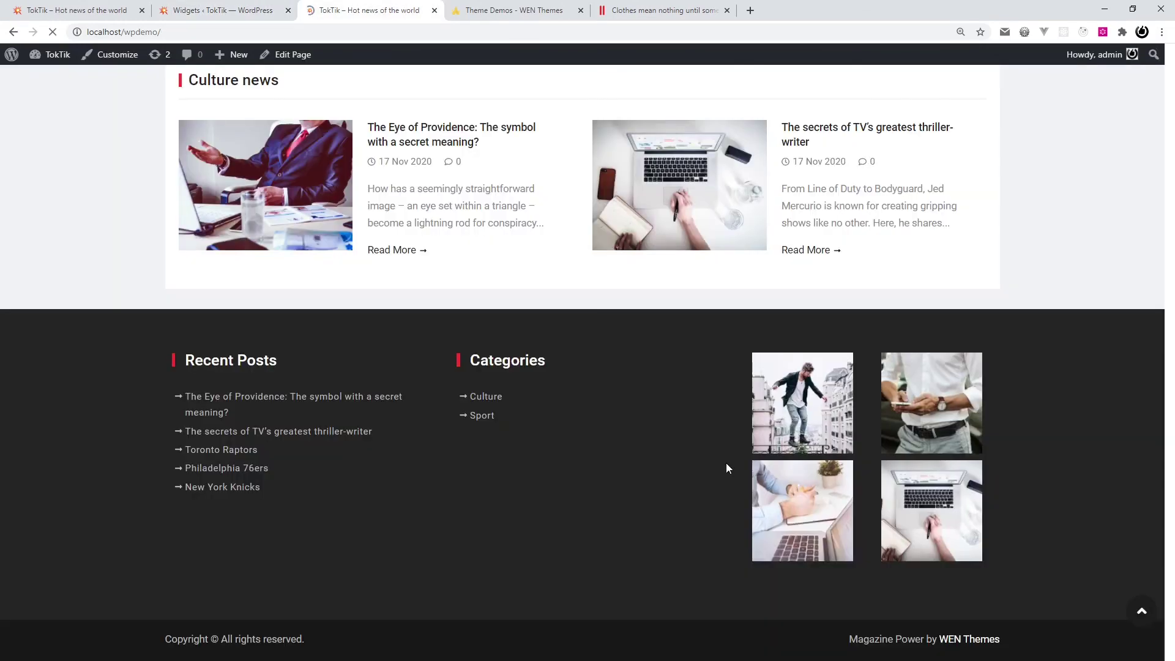
scroll(710, 497, "down", 10)
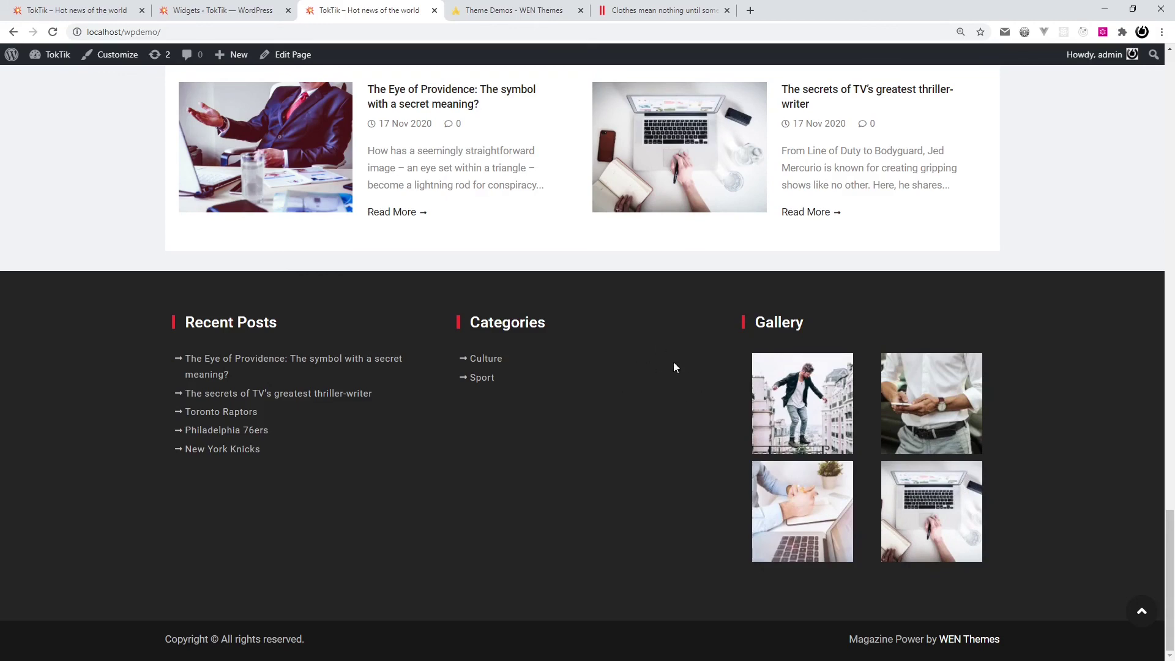
- Collapse Footer Widget 3 on the admin Widgets page, and open and close the empty Footer Widget 4
key("ctrl+shift+Tab")
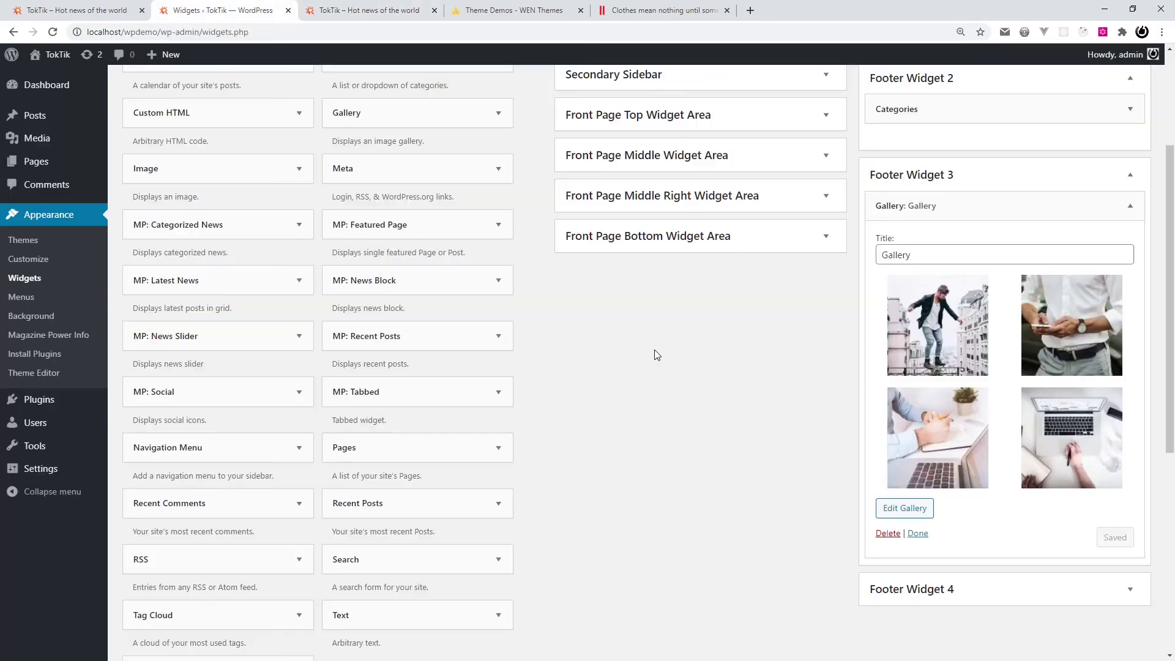
left_click(1116, 176)
left_click(1090, 214)
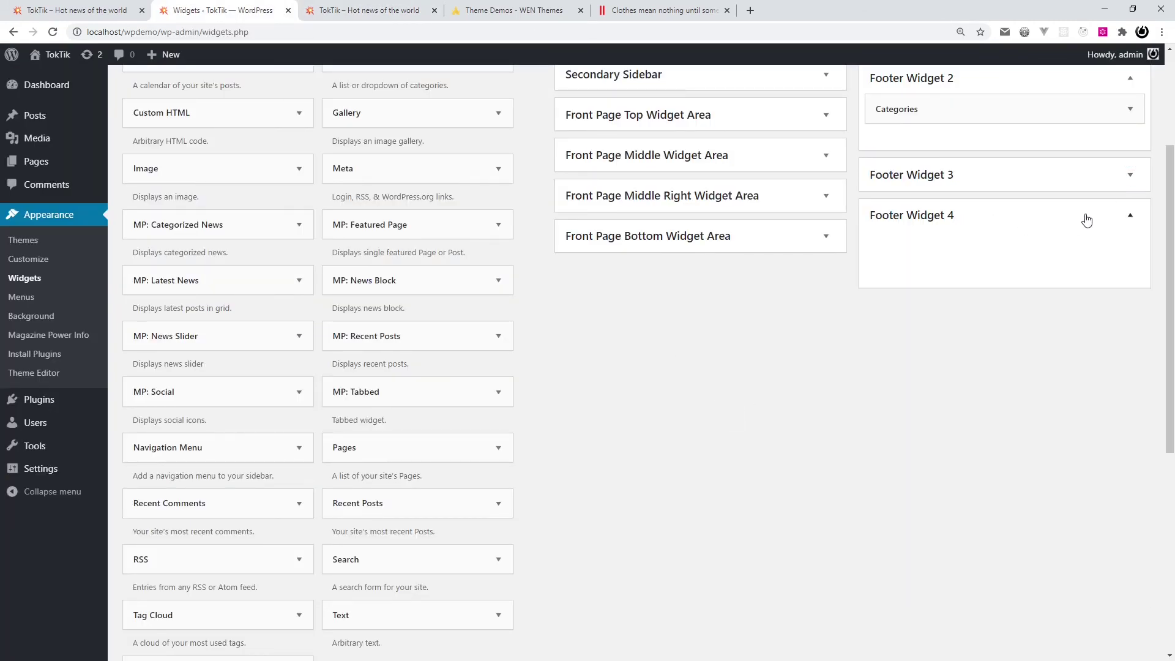
left_click(1086, 219)
scroll(843, 464, "up", 3)
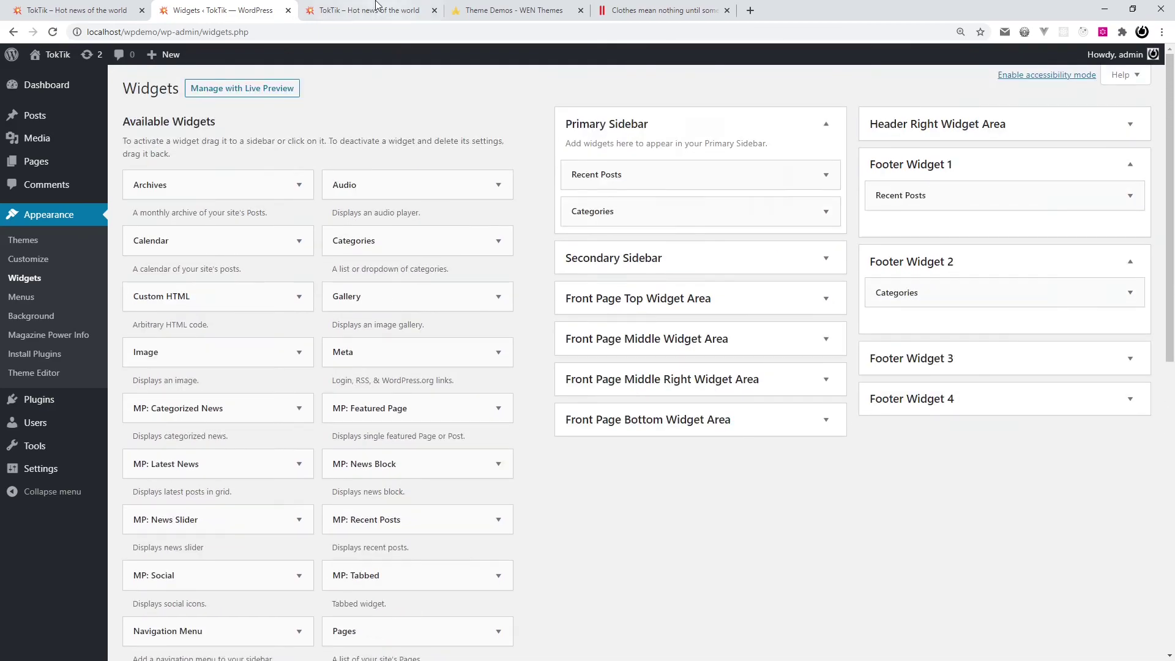
- Review the live front page from the footer up to the header
left_click(376, 5)
scroll(367, 183, "up", 10)
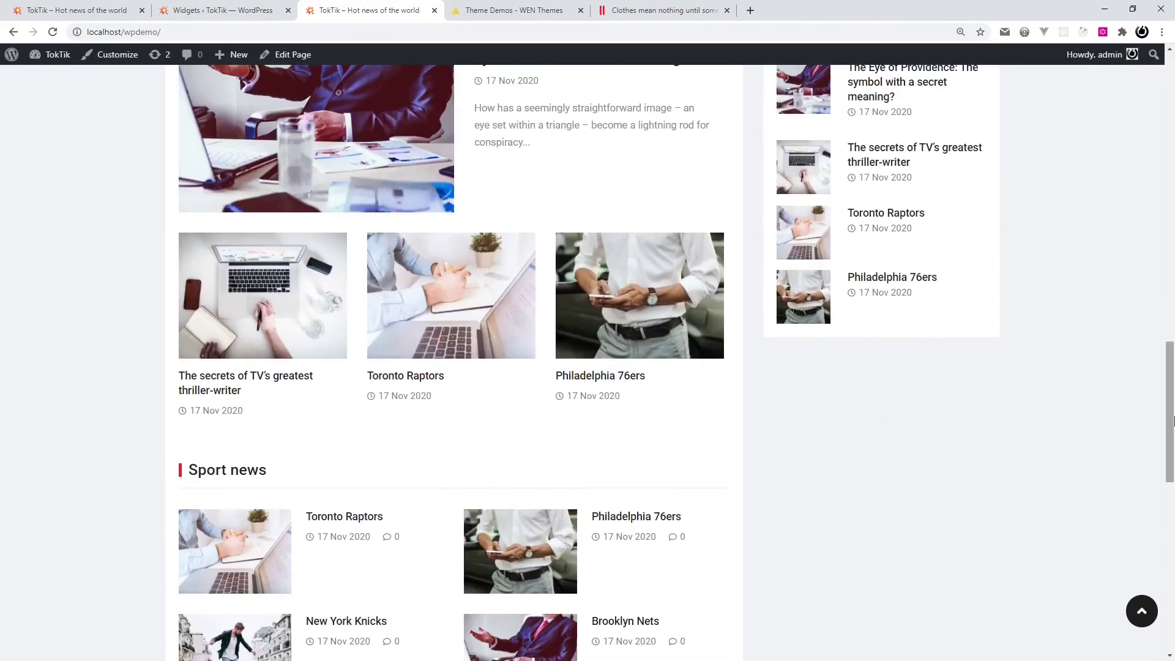
left_click_drag(1172, 421, 1169, 121)
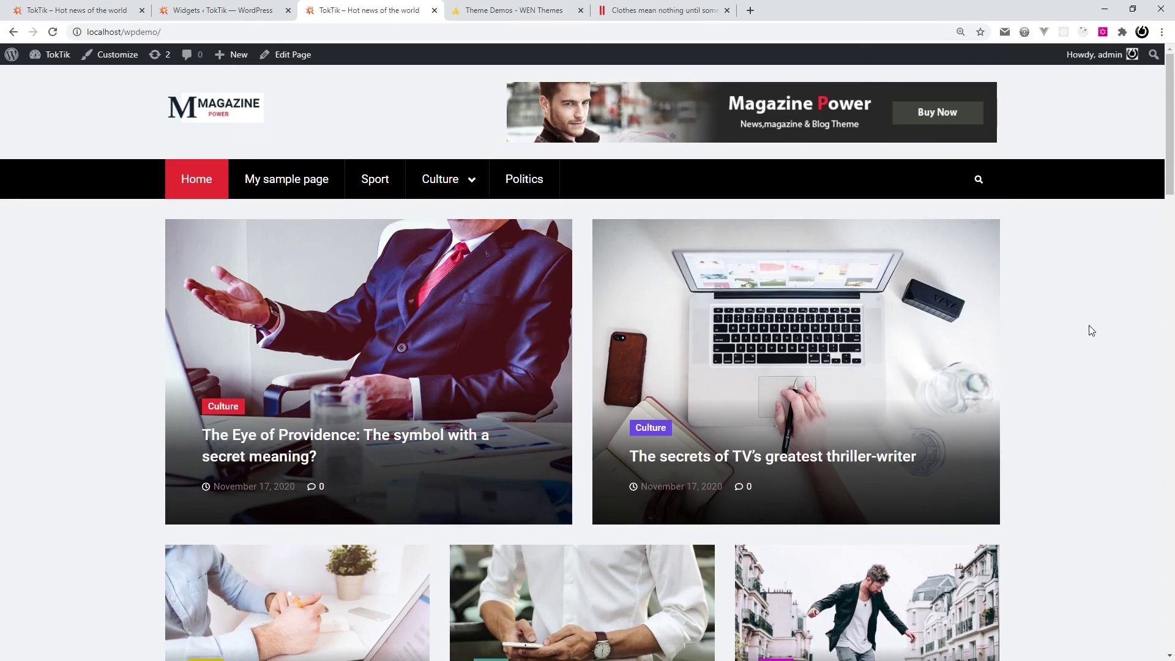
scroll(1076, 333, "down", 1)
- Review the theme demo from its footer up to the header, and close the demo and its sample article page
left_click(248, 9)
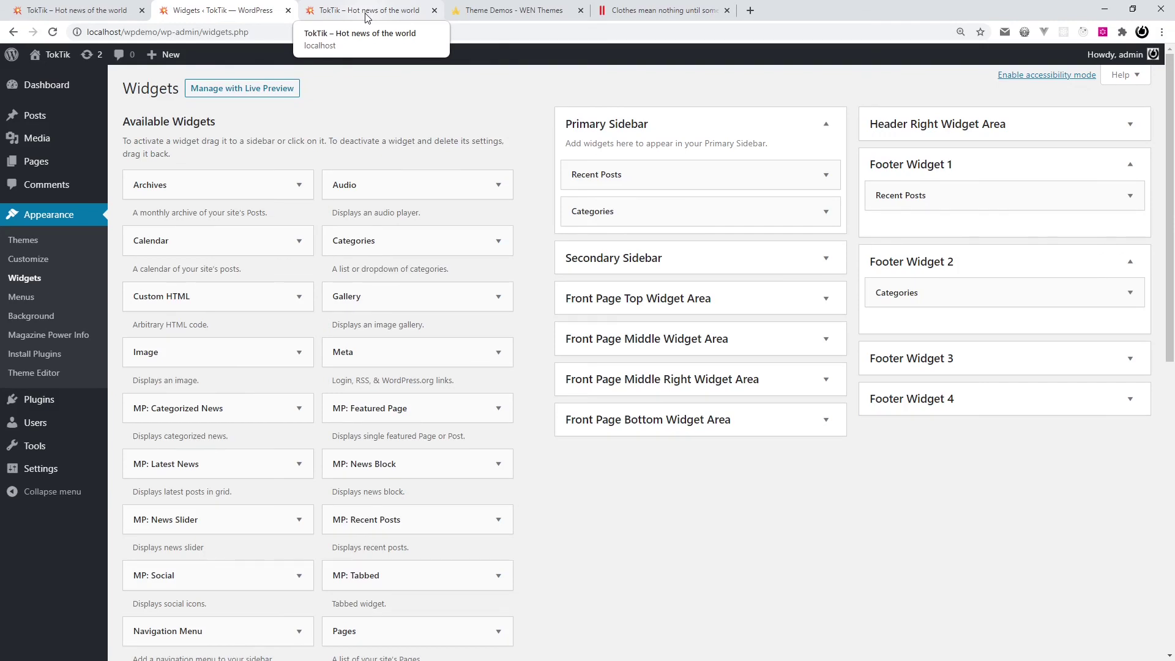
left_click(540, 10)
scroll(489, 310, "up", 5)
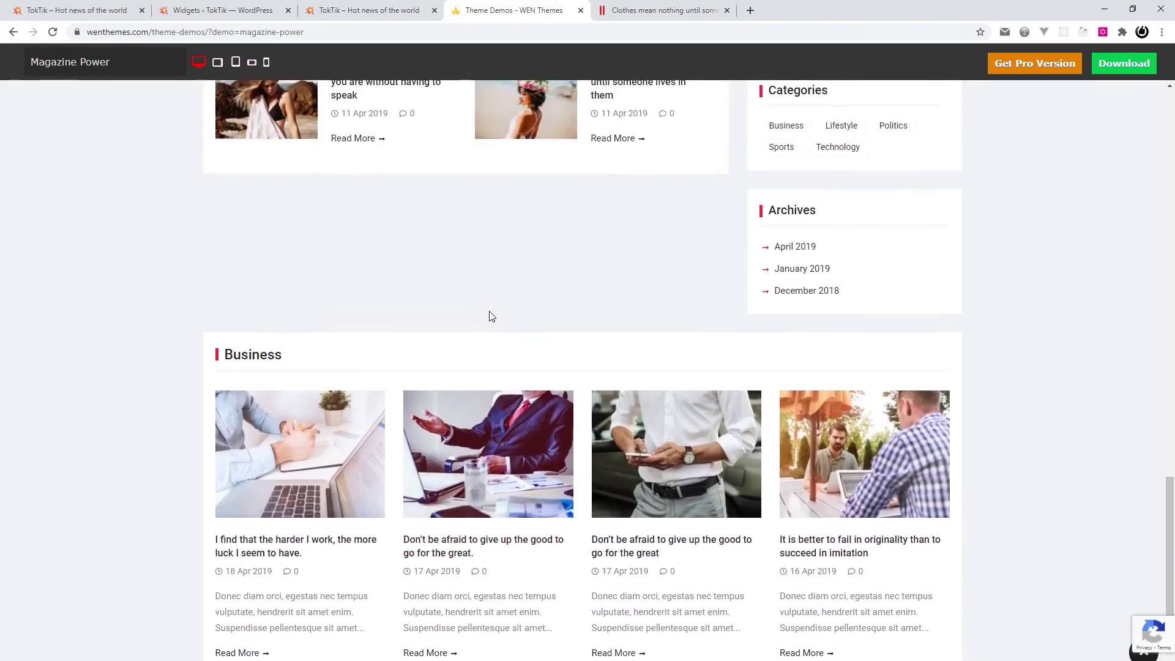
scroll(491, 315, "up", 20)
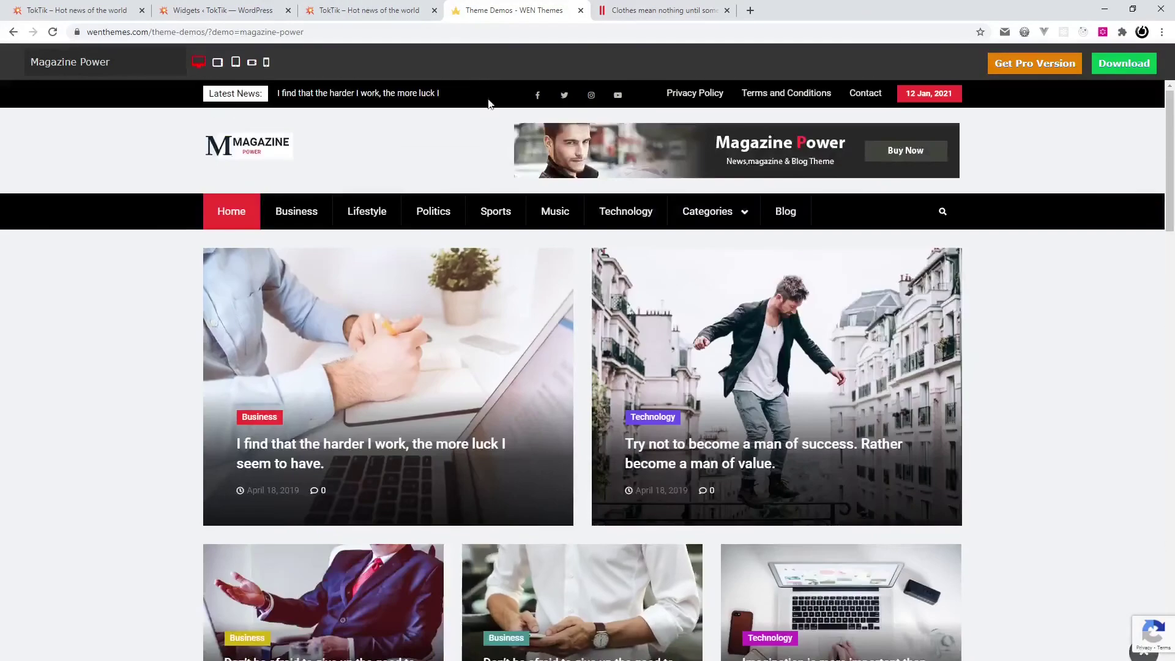
left_click(580, 10)
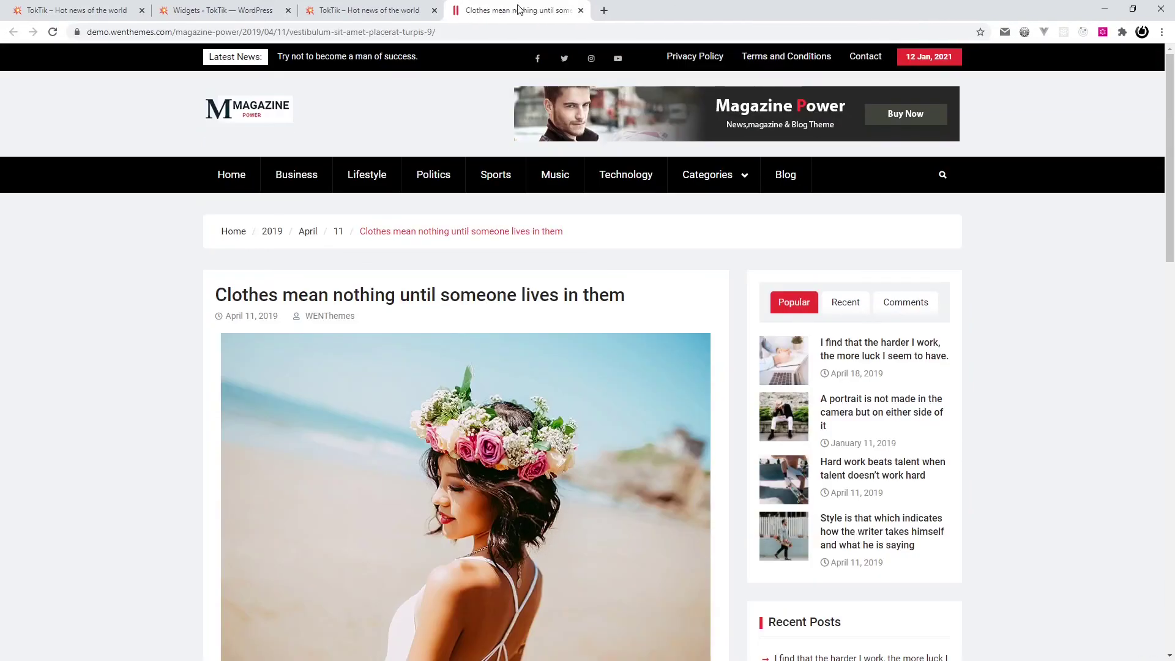
left_click(581, 10)
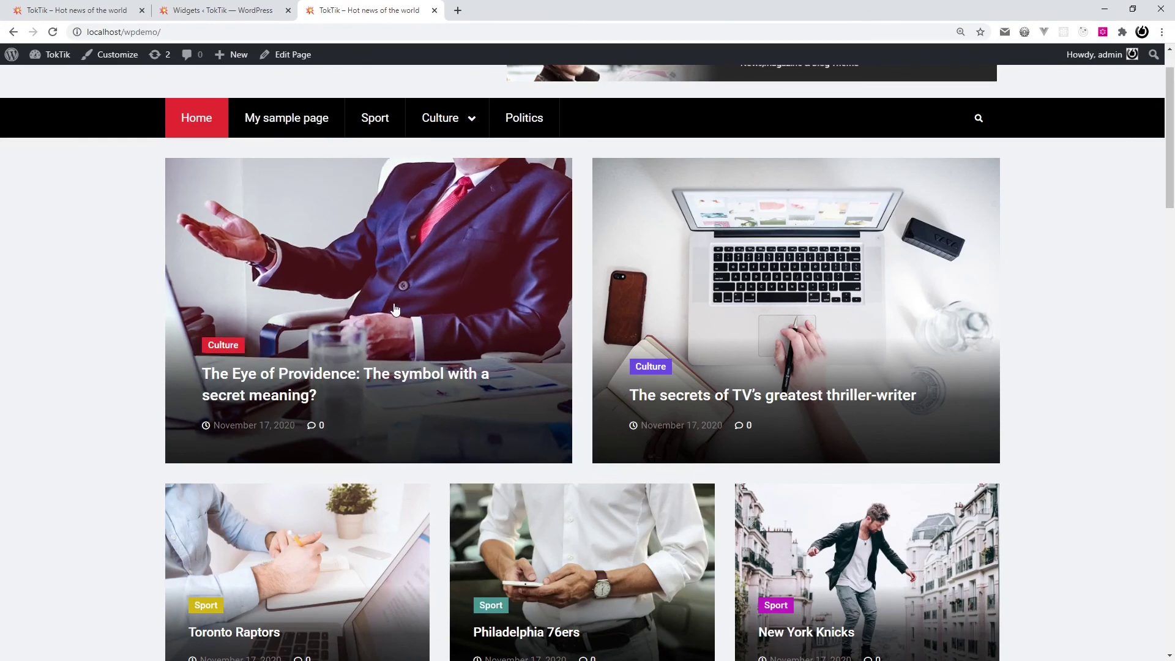
- Open the Customizer from the live front page
scroll(144, 278, "up", 1)
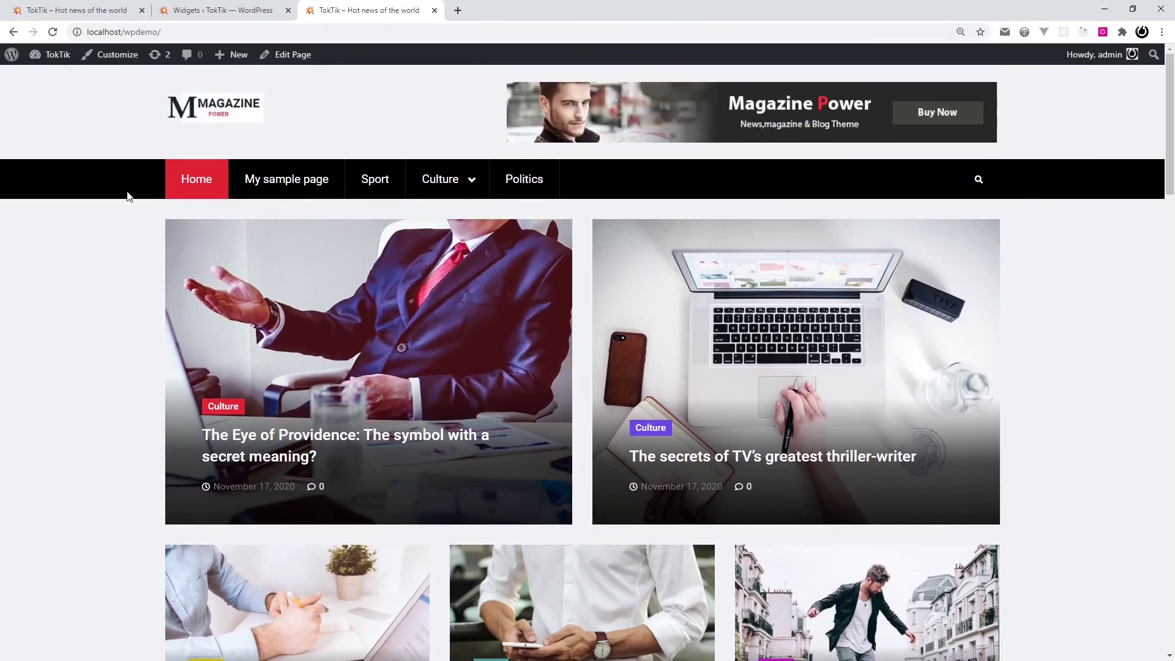
left_click(133, 55)
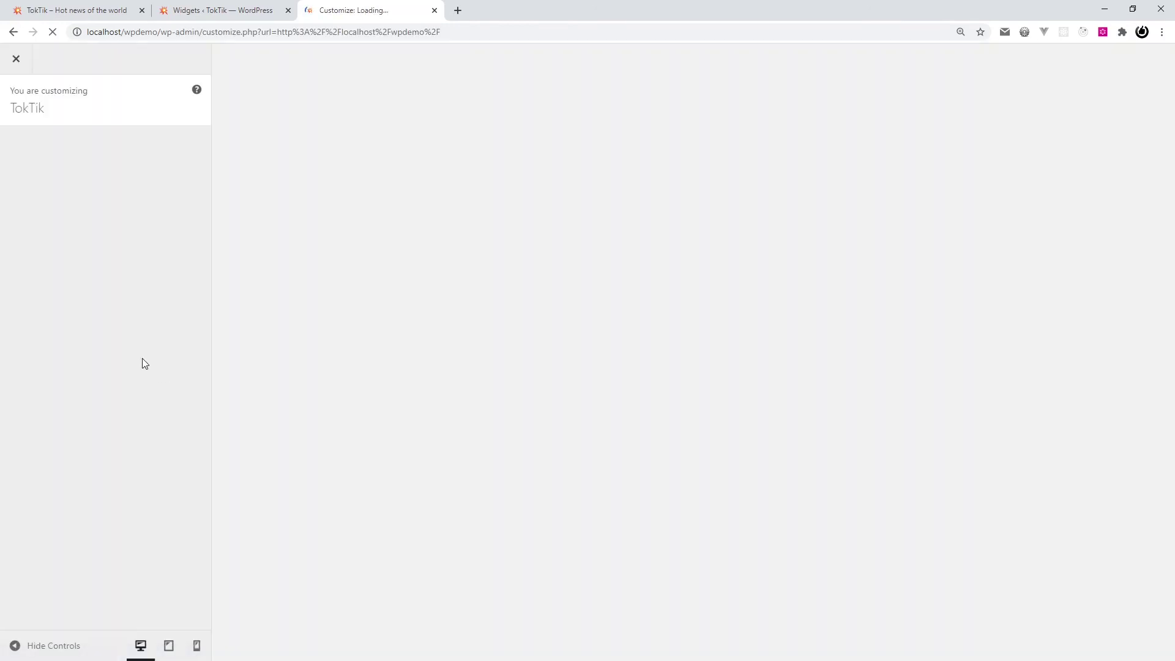